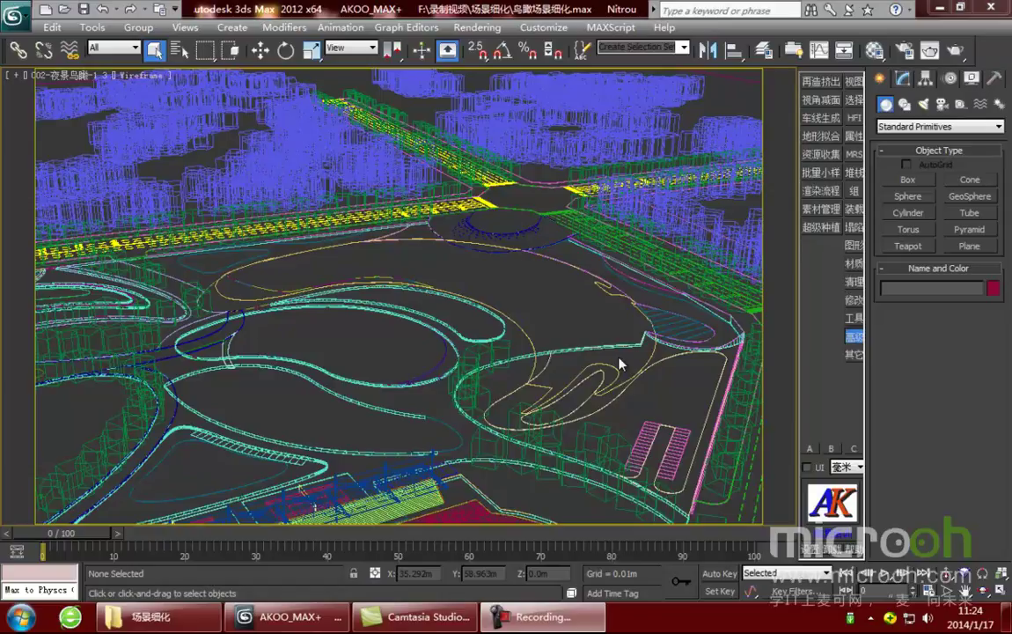
Switch the viewport to the top view and clear the selection, framing the central park and surrounding roads.
left_click(509, 290)
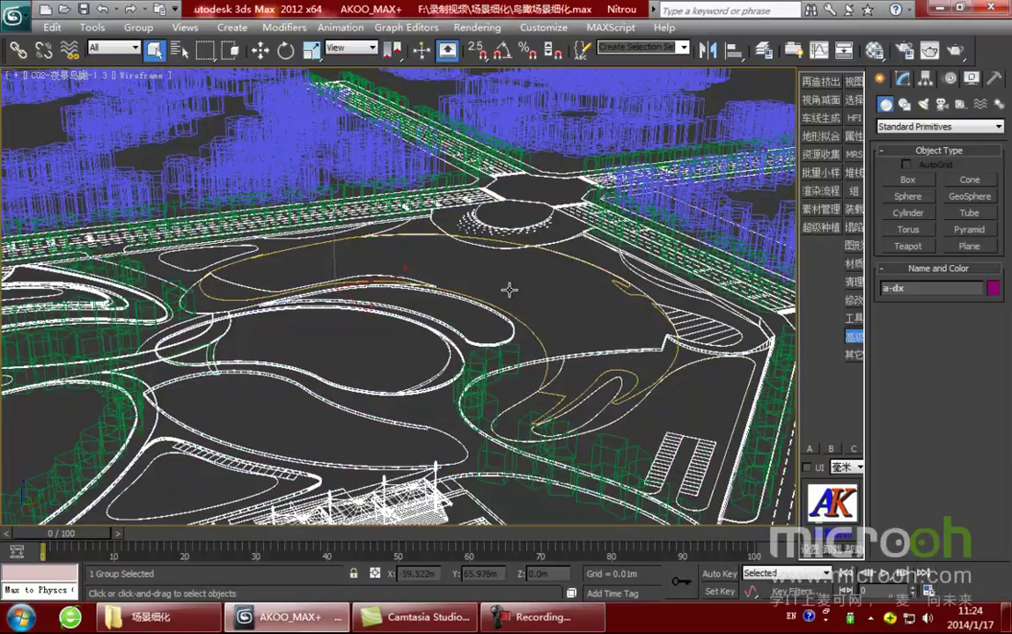
key("t")
scroll(425, 345, "up", 2)
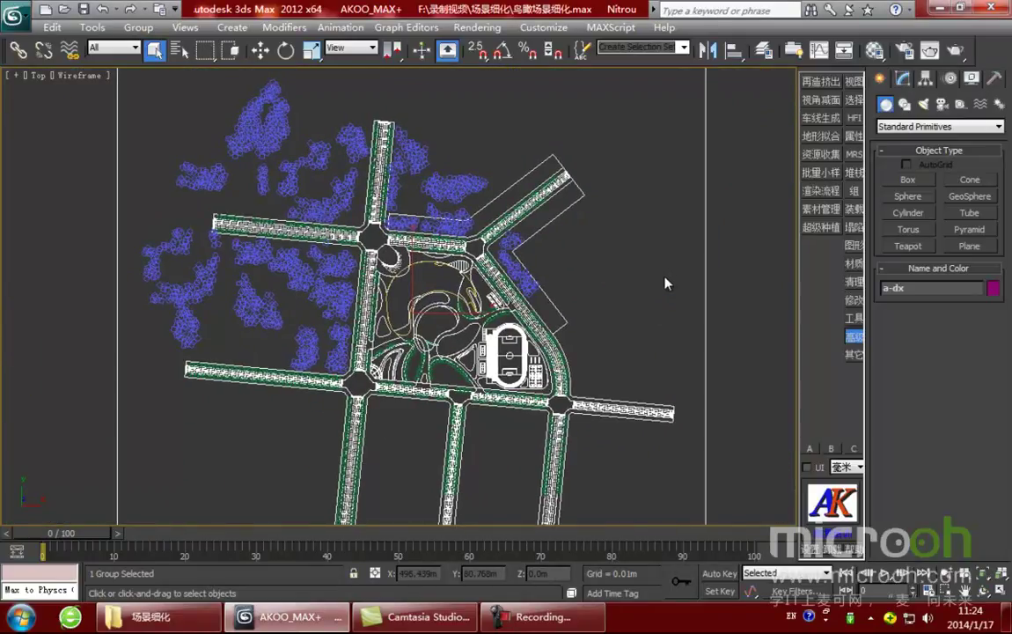
left_click(665, 283)
scroll(577, 276, "up", 2)
middle_click_drag(621, 253, 629, 271)
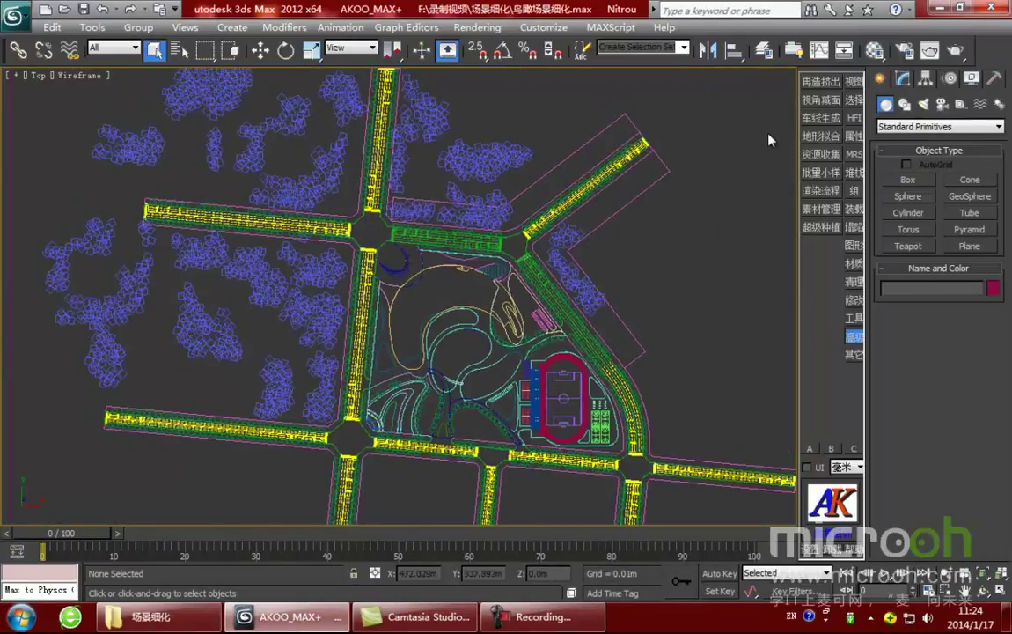
Hide the xingdaoshu and 鸟瞰树 tree layers.
left_click(764, 50)
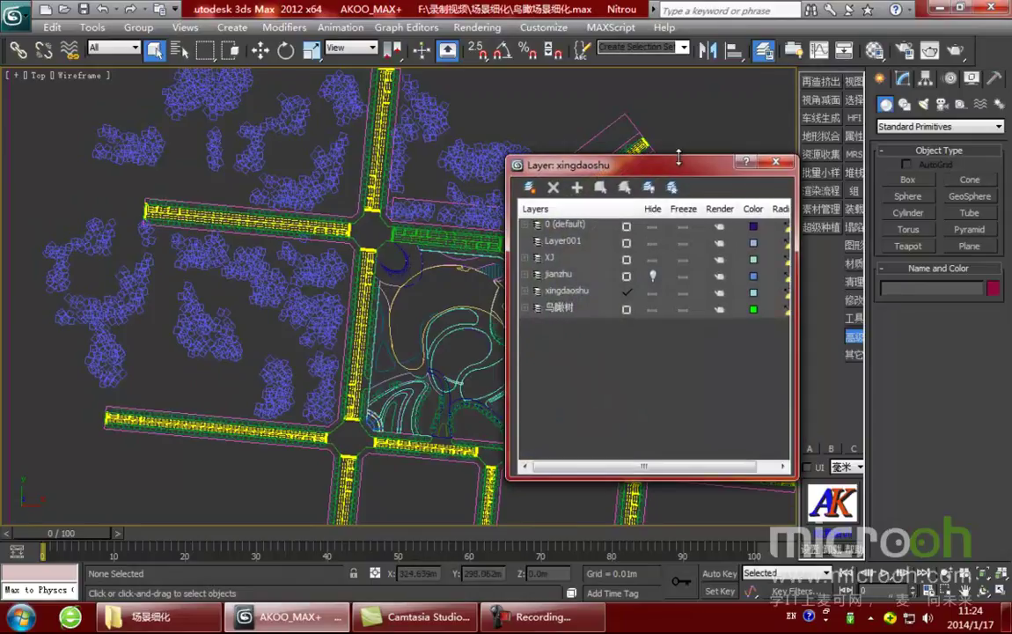
left_click_drag(655, 170, 823, 133)
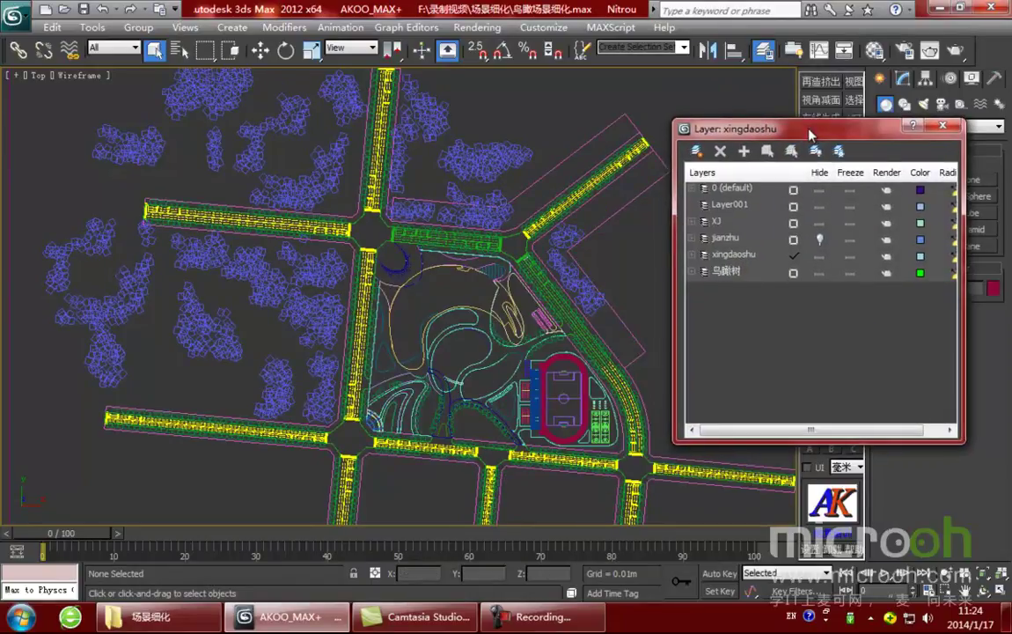
left_click(820, 256)
left_click(819, 272)
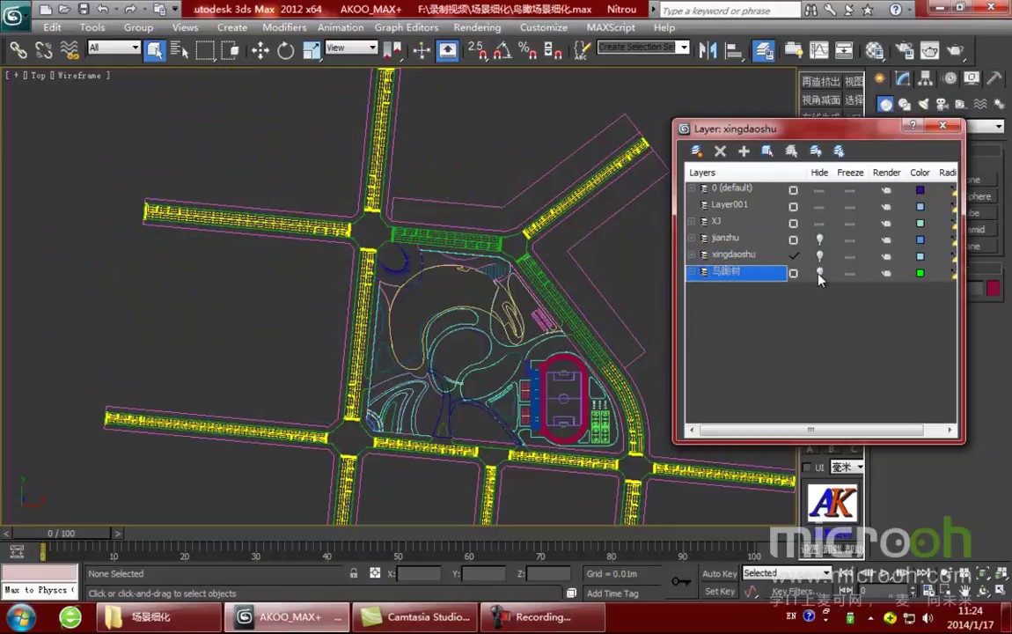
left_click_drag(766, 124, 732, 127)
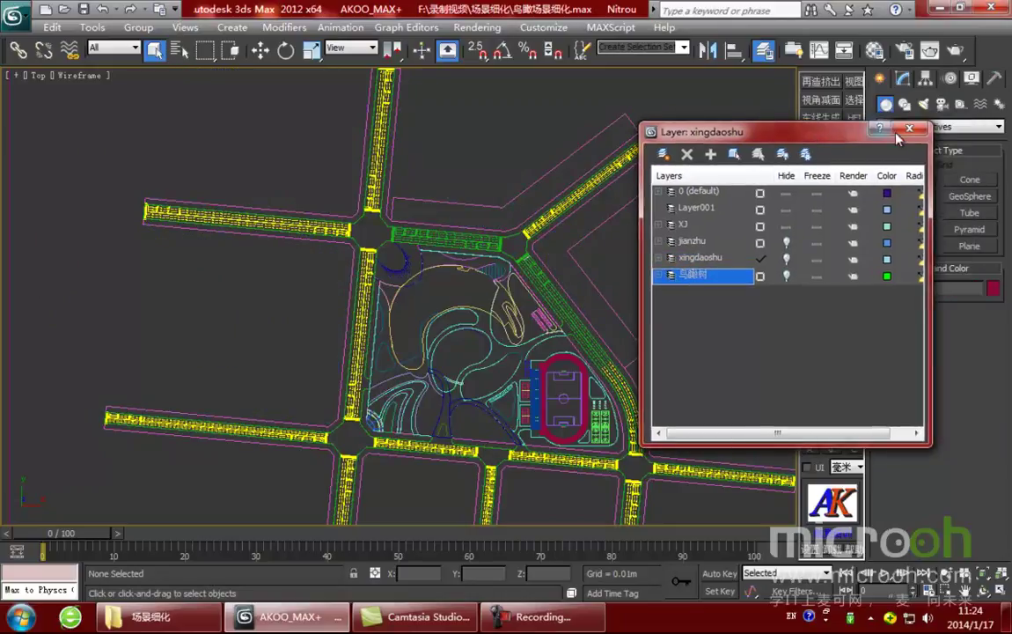
left_click(910, 132)
Display the top view shaded and examine the plaza, paths and surrounding roads of the site.
scroll(473, 293, "up", 6)
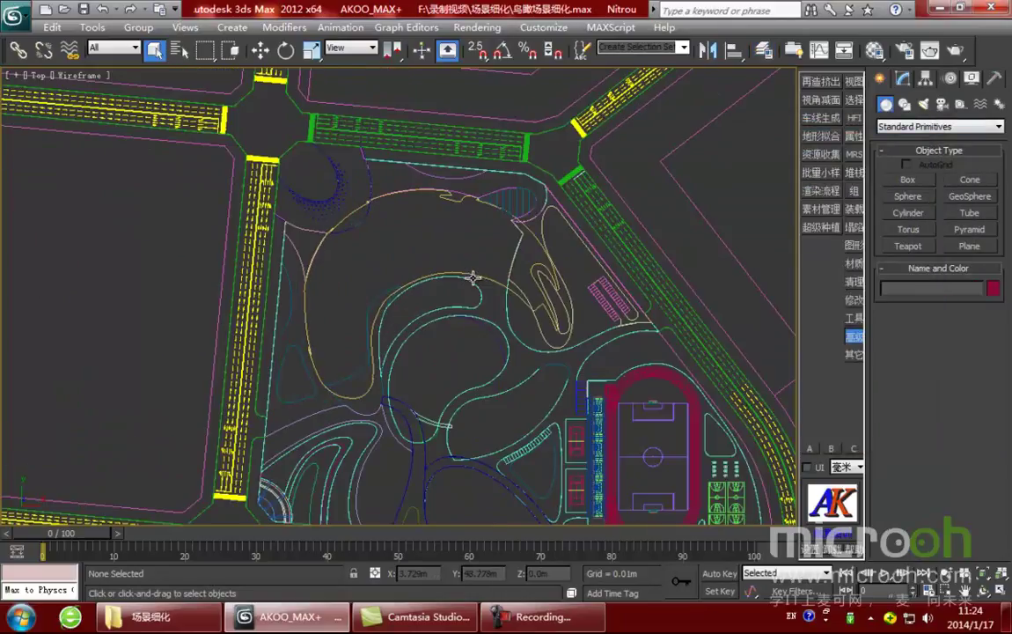
middle_click_drag(472, 293, 470, 350)
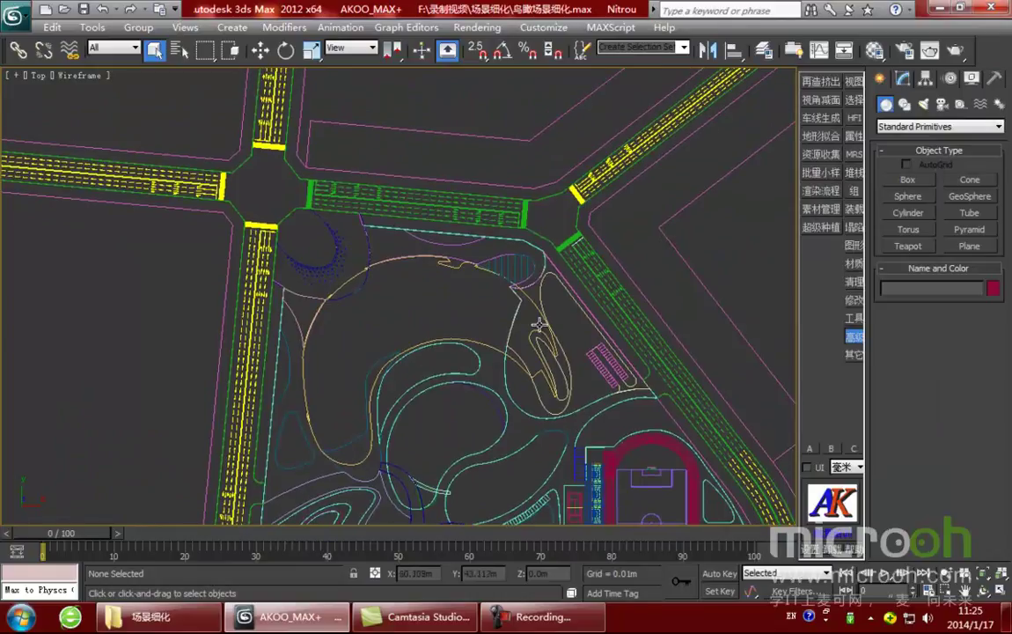
middle_click_drag(432, 265, 432, 282)
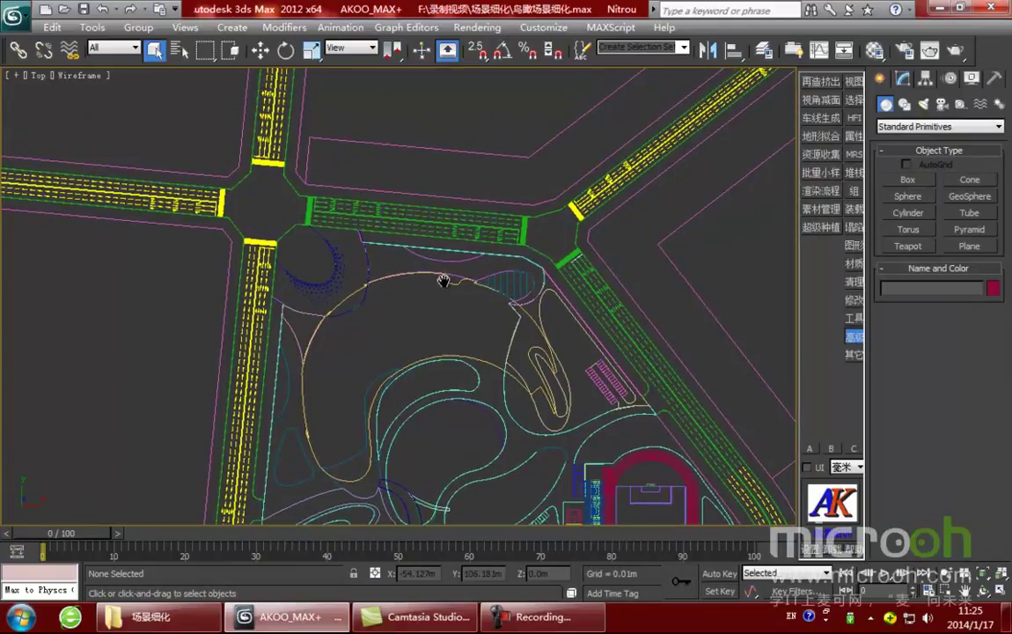
key("F3")
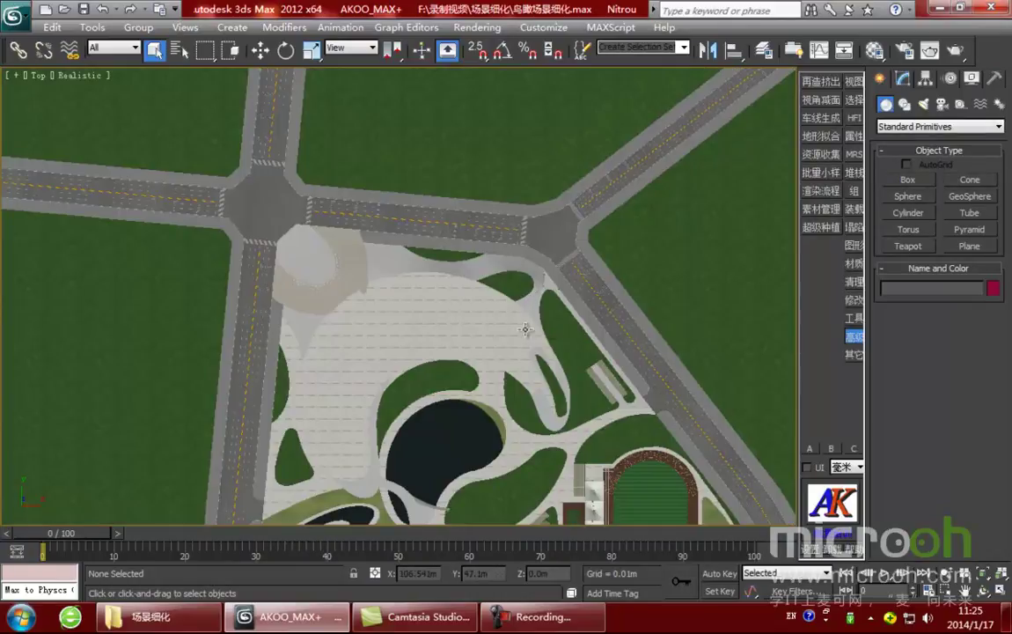
scroll(546, 304, "up", 1)
scroll(577, 375, "up", 1)
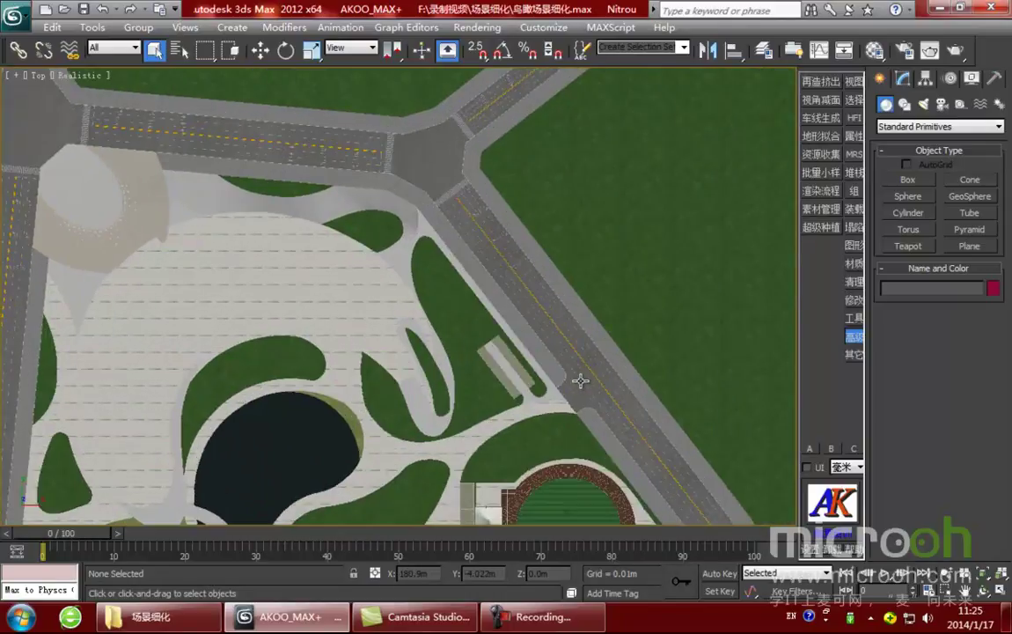
scroll(580, 380, "up", 2)
middle_click_drag(426, 317, 510, 352)
scroll(506, 393, "down", 2)
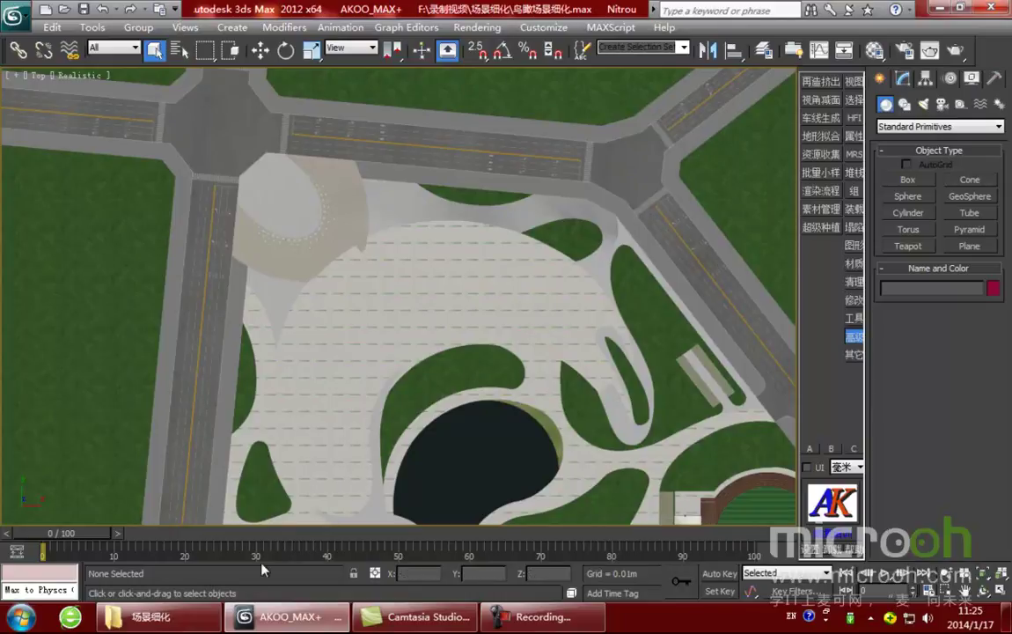
Merge the Car-0001 model file from the 03-常用-交通 library folder into the scene, placing the vehicles on the plaza.
left_click(163, 623)
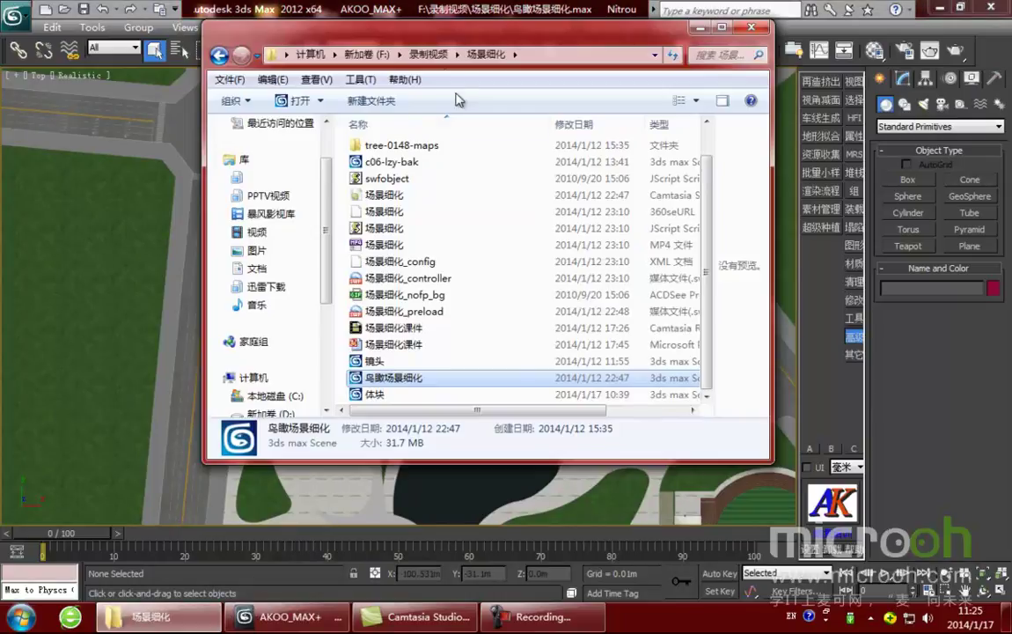
left_click(330, 55)
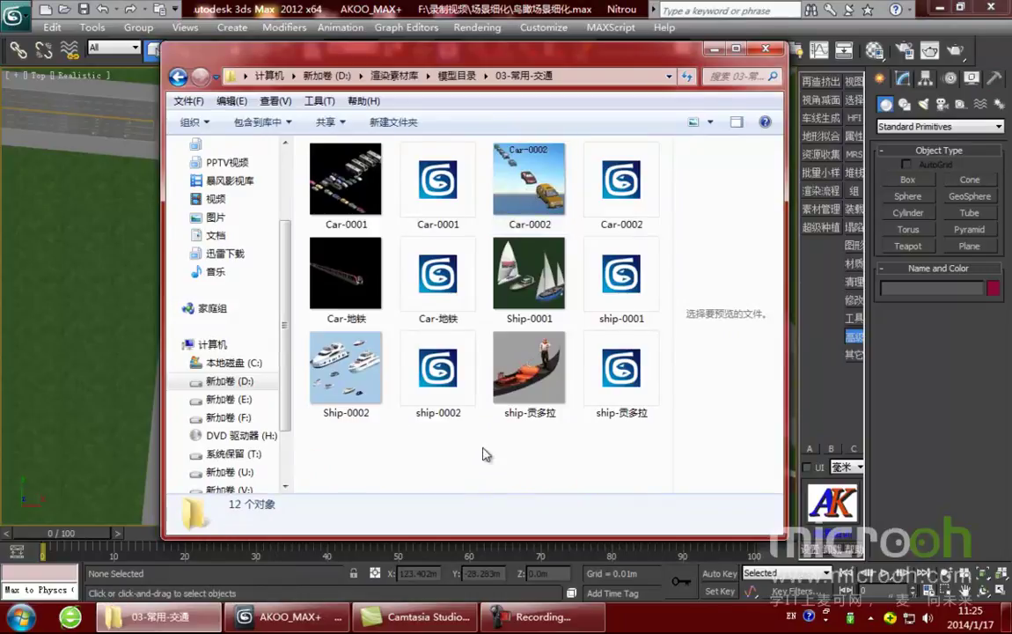
left_click_drag(574, 63, 937, 76)
left_click_drag(801, 192, 410, 246)
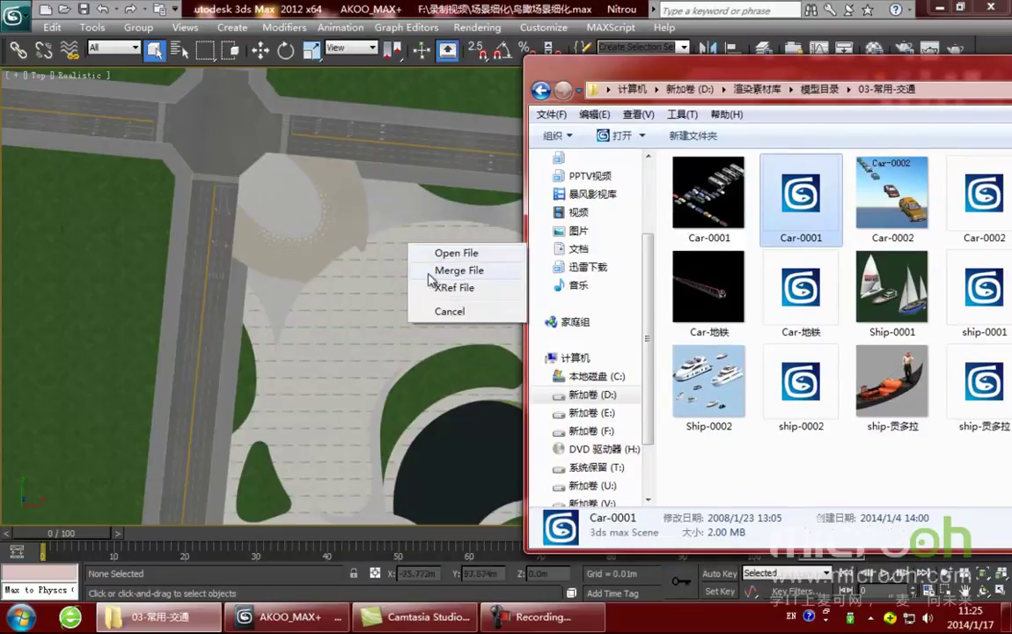
left_click(440, 272)
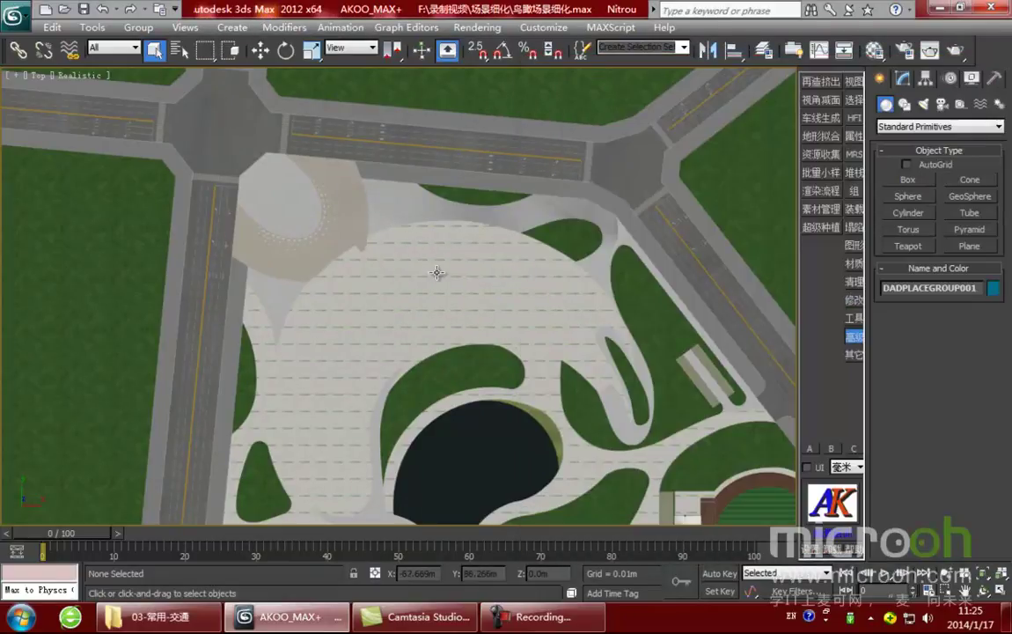
left_click(438, 273)
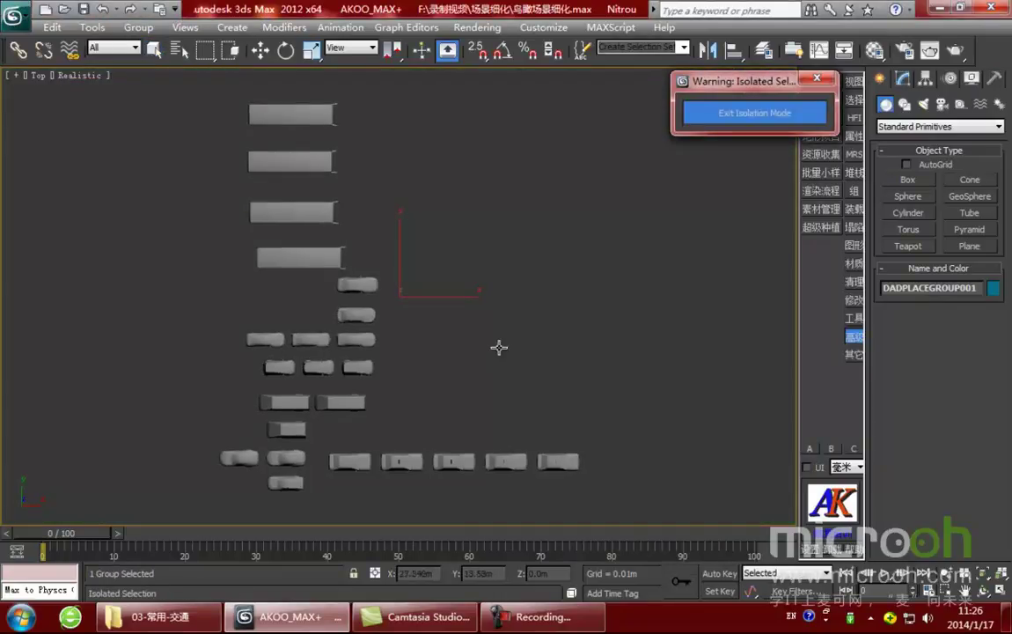
Deselect the merged vehicles and examine the isolated cars, vans and buses from an angled view.
middle_click_drag(445, 319, 479, 300)
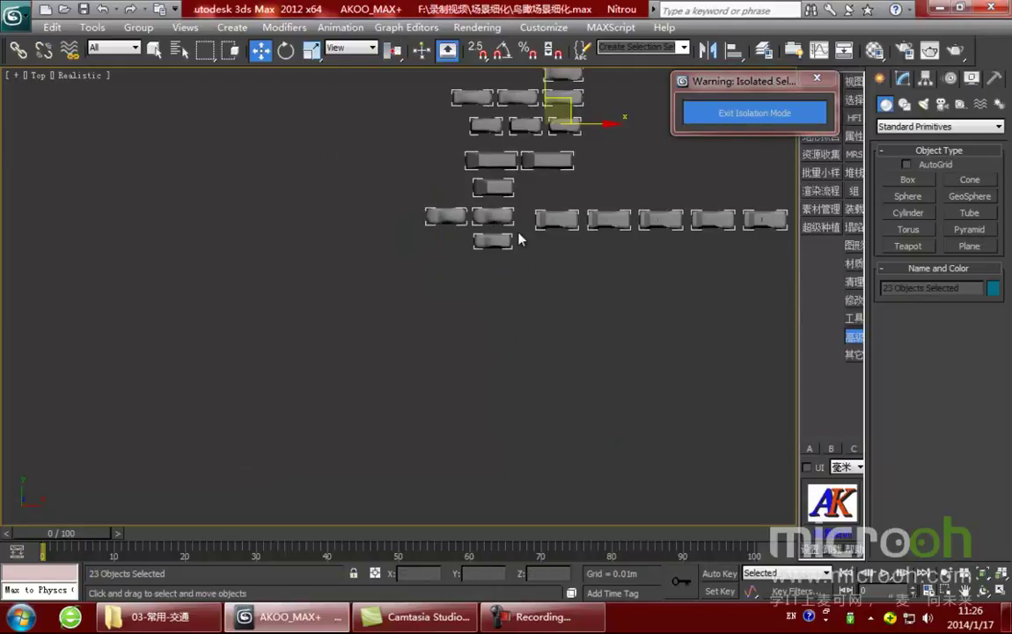
middle_click_drag(495, 289, 339, 452)
scroll(409, 348, "down", 2)
scroll(409, 347, "up", 1)
middle_click_drag(410, 348, 381, 410)
middle_click_drag(463, 336, 490, 257, "alt")
left_click(479, 300)
scroll(427, 351, "up", 2)
scroll(428, 357, "up", 4)
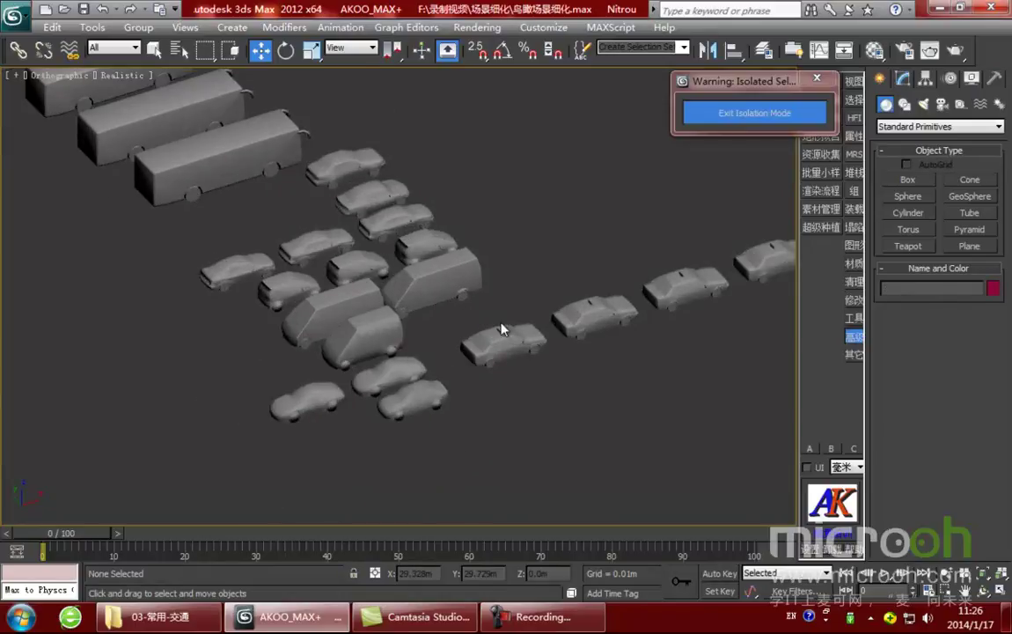
scroll(504, 329, "down", 2)
scroll(506, 333, "up", 2)
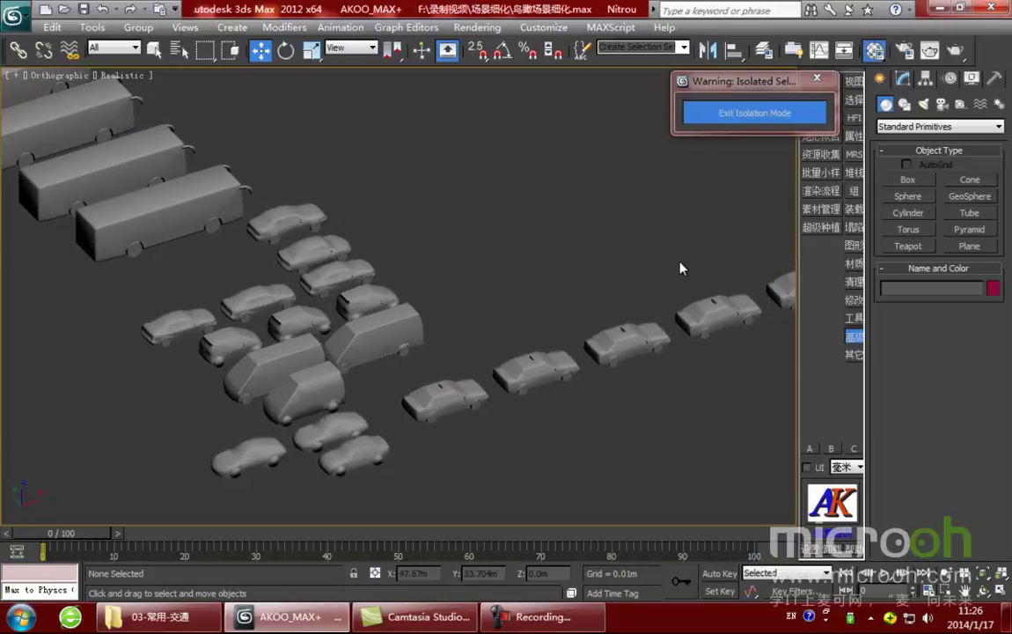
Sample a van's material into the third material slot and open its diffuse bitmap settings.
key("m")
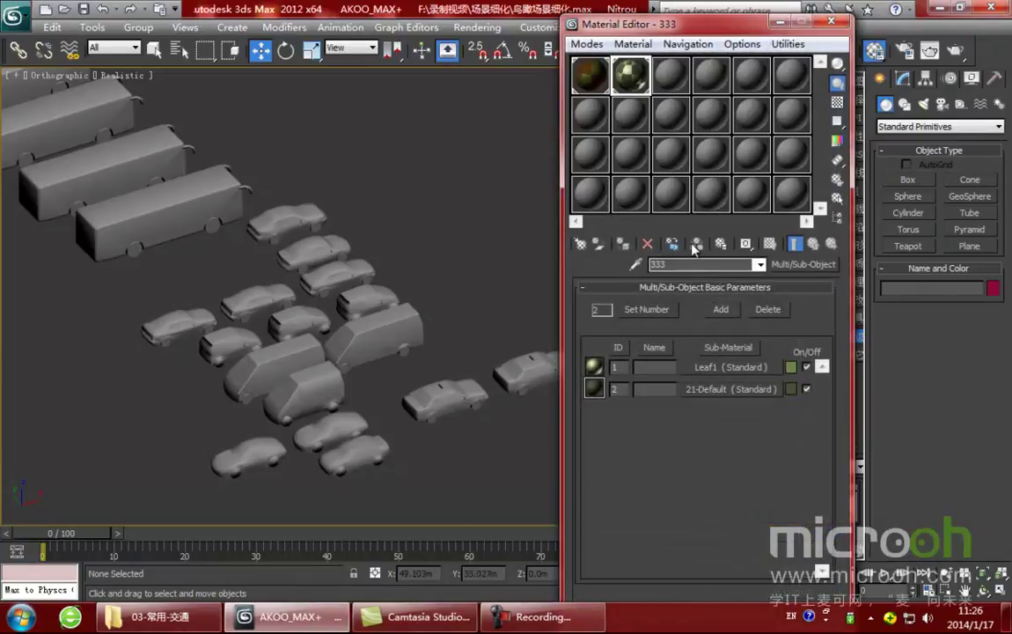
left_click(671, 73)
left_click(636, 265)
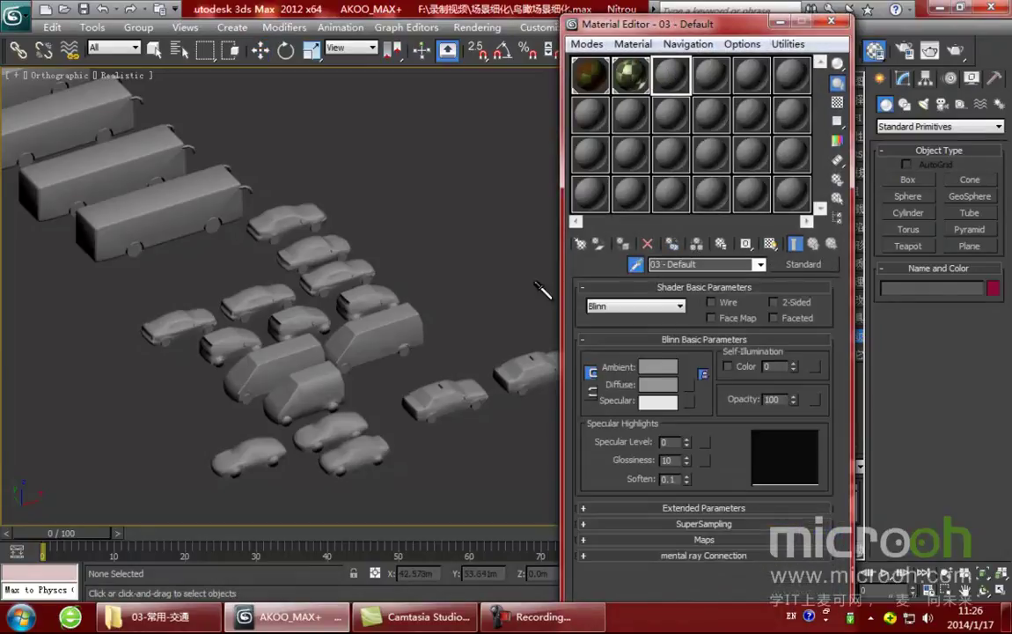
left_click(364, 313)
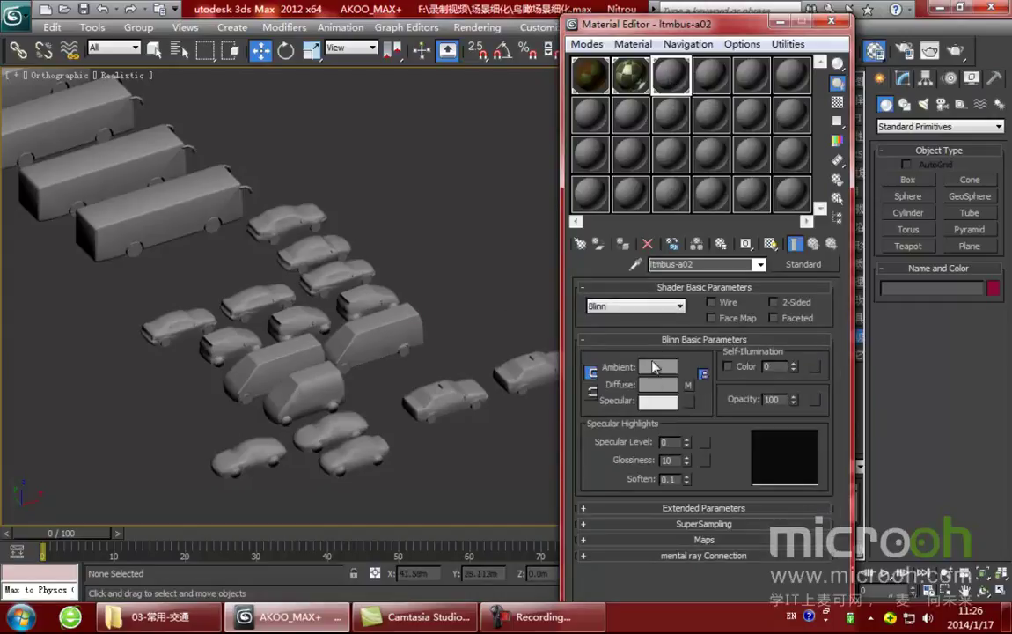
left_click(689, 388)
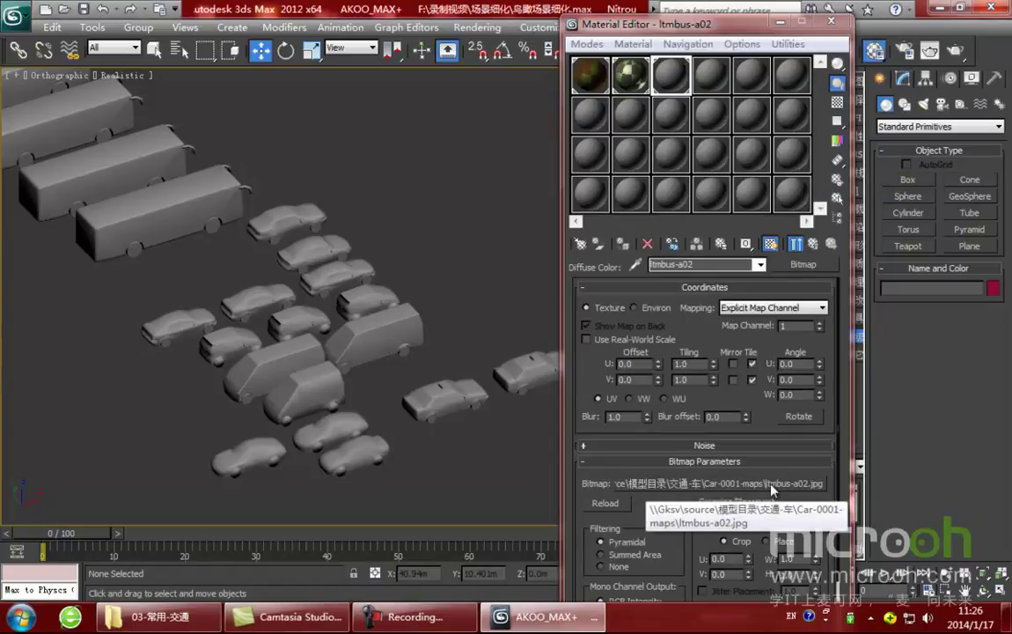
Start choosing a replacement diffuse bitmap and copy the path of the Car-0001-maps folder in the library's 交通-车 folder.
left_click(746, 484)
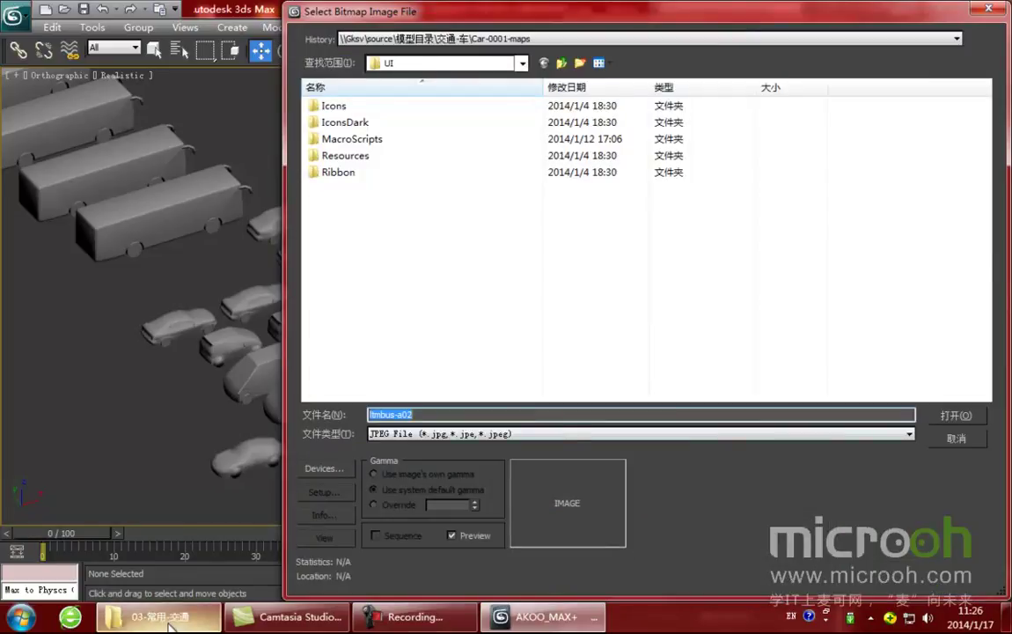
left_click(159, 616)
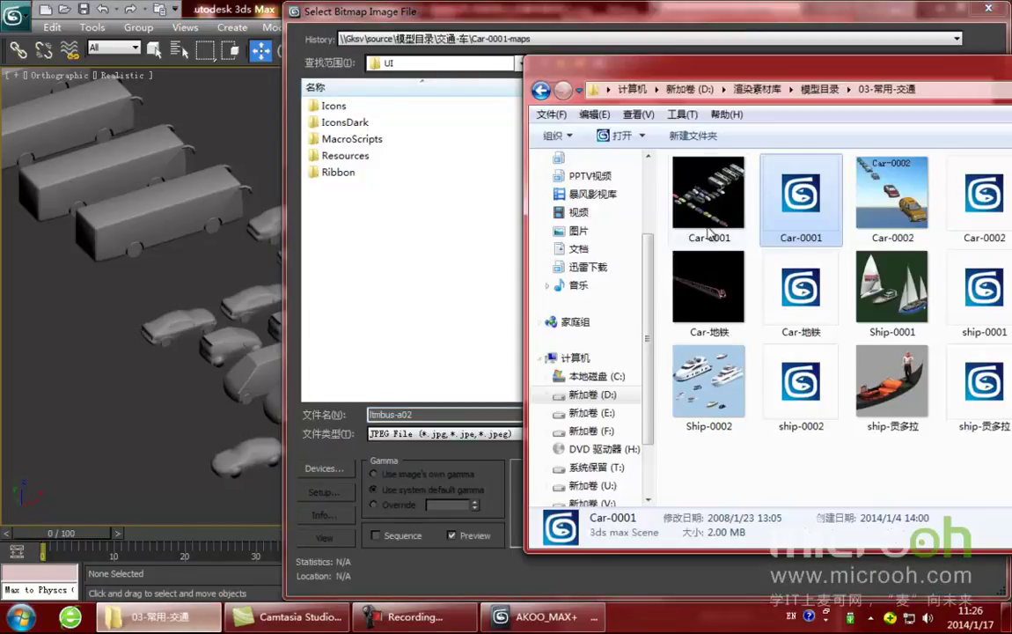
left_click_drag(785, 72, 519, 75)
left_click(565, 91)
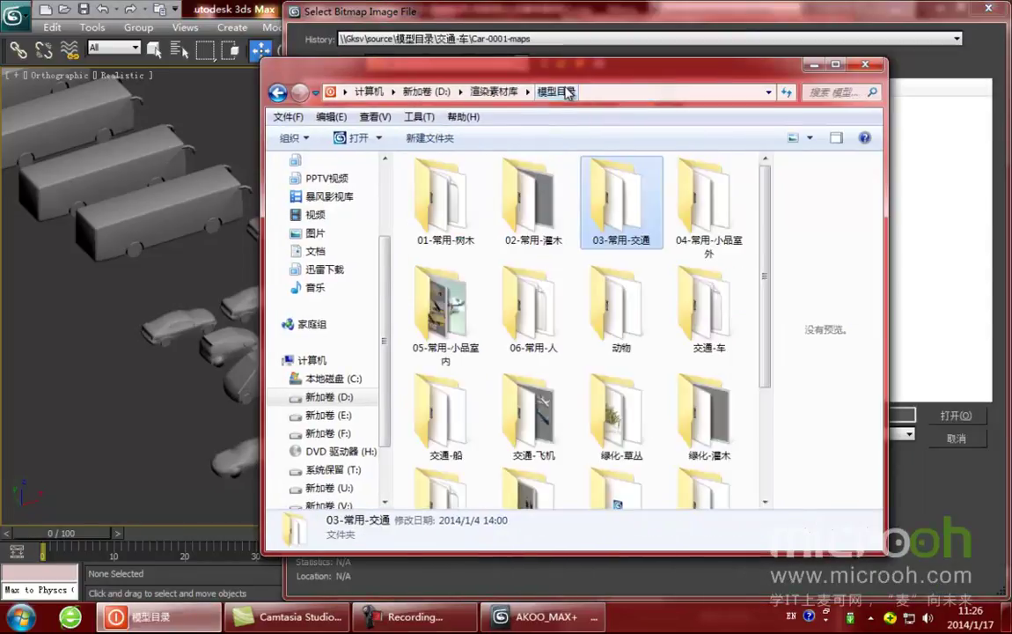
left_click(766, 92)
key("ctrl+c")
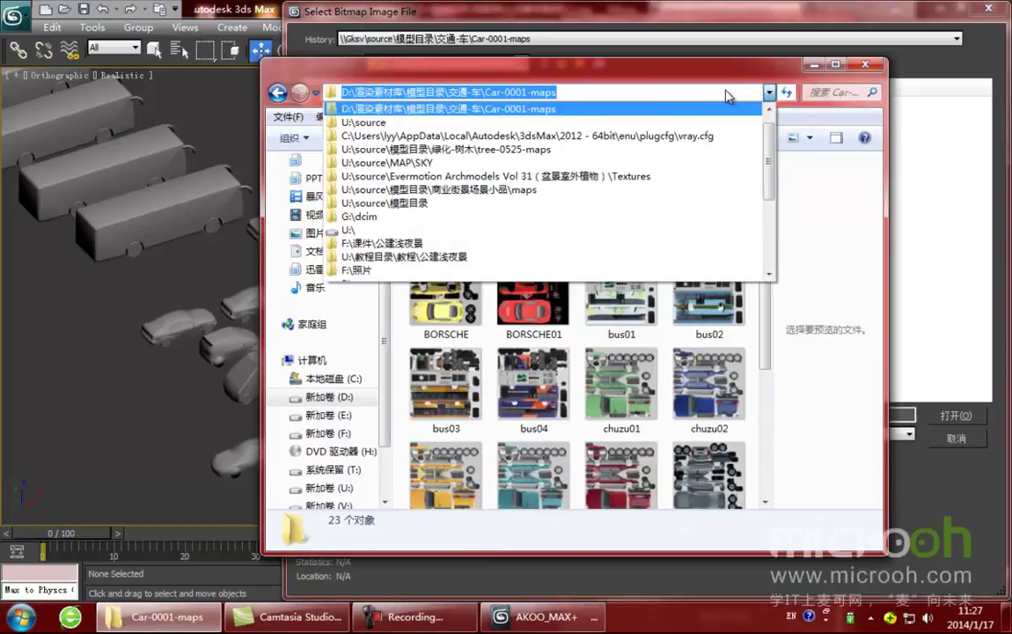
left_click(725, 92)
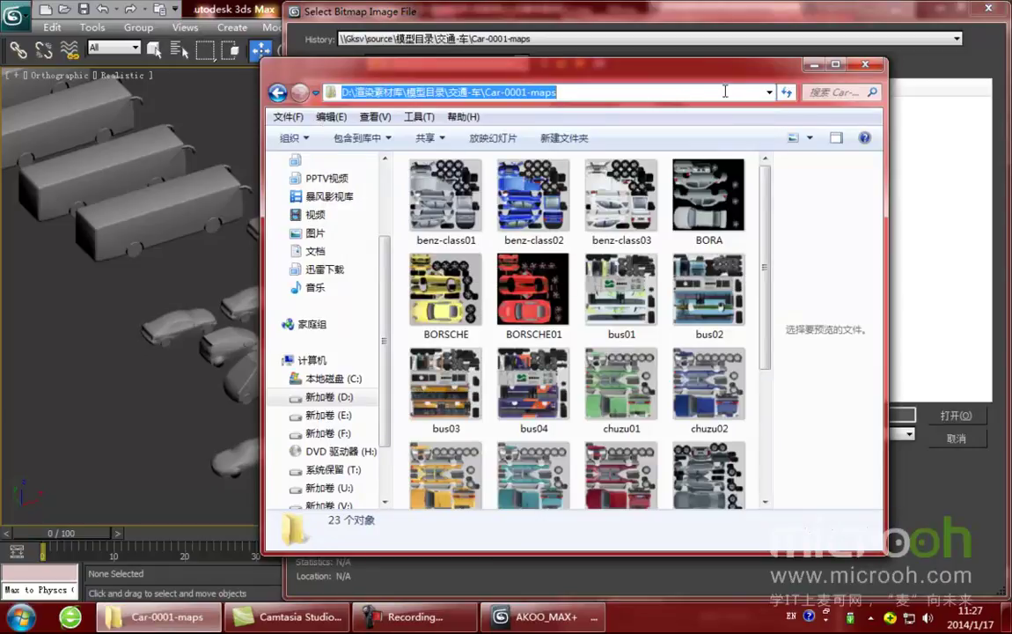
left_click(809, 65)
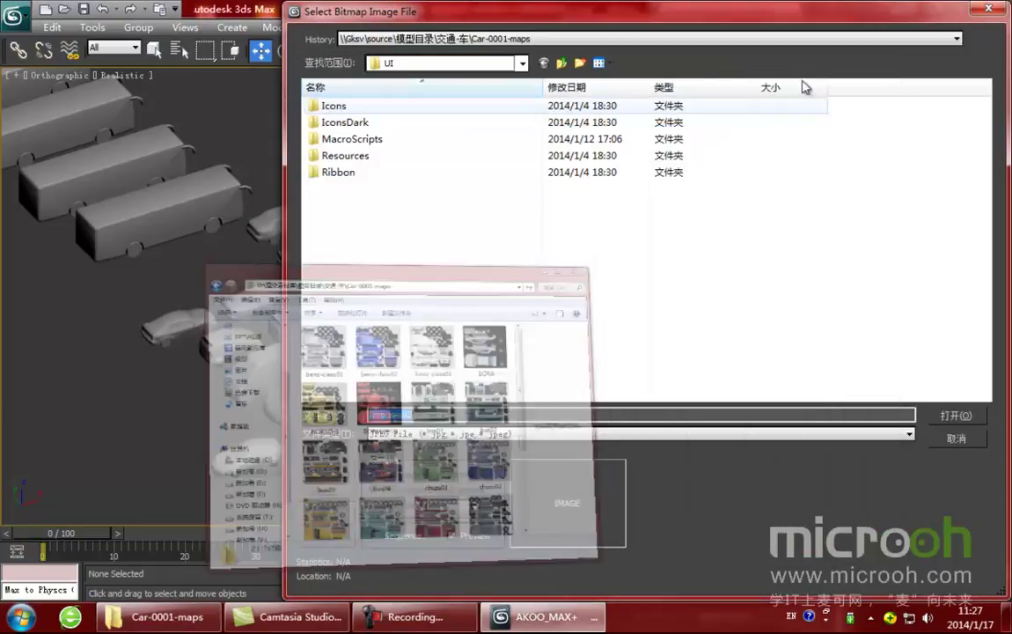
Load ltmbus-a02 from the Car-0001-maps folder as the van material's diffuse bitmap.
key("ctrl+v")
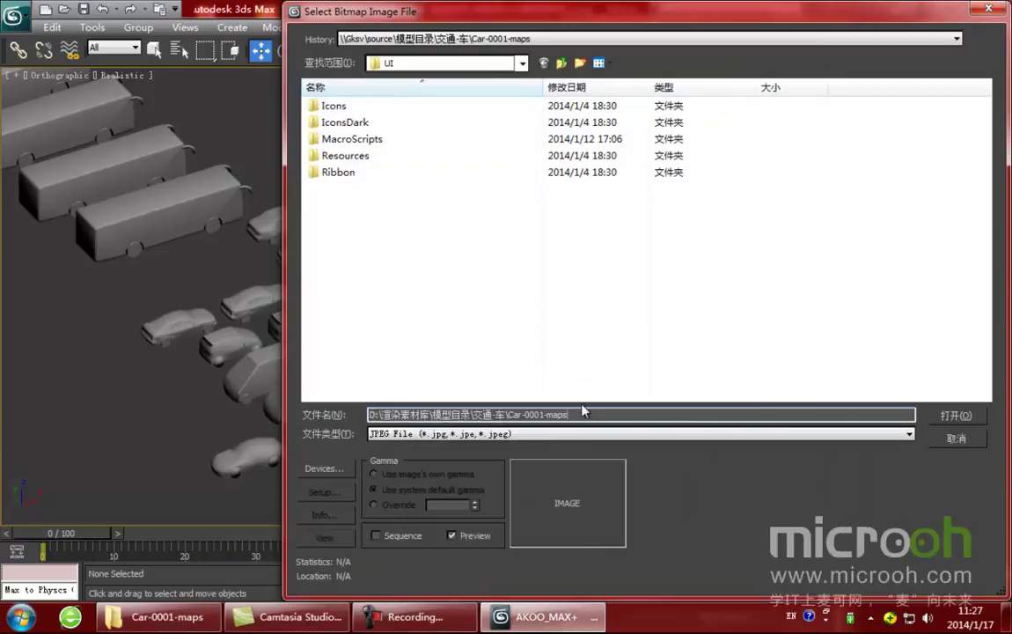
left_click(957, 415)
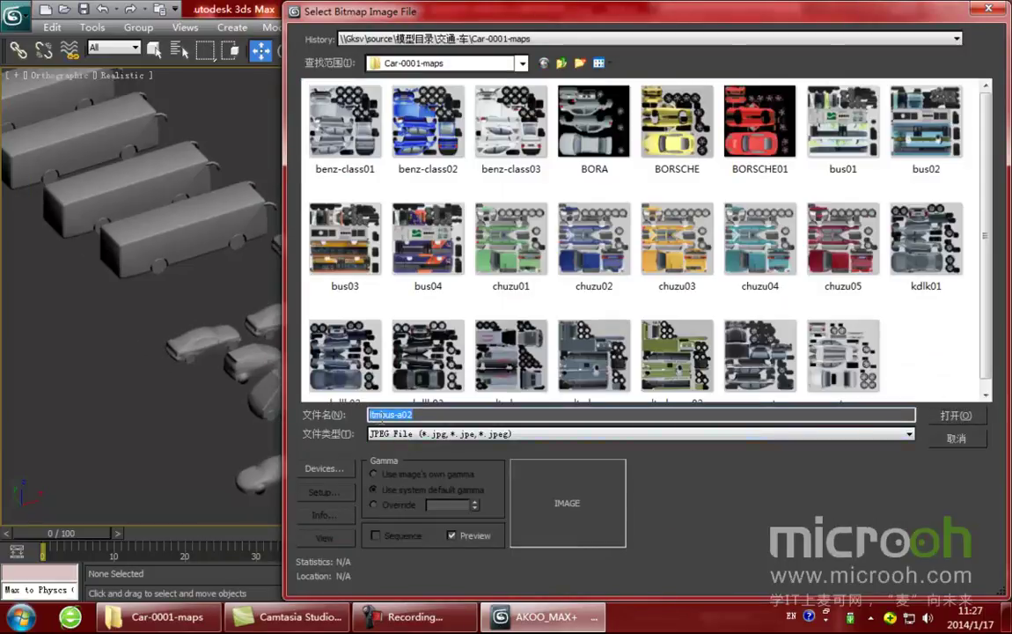
left_click_drag(985, 244, 987, 291)
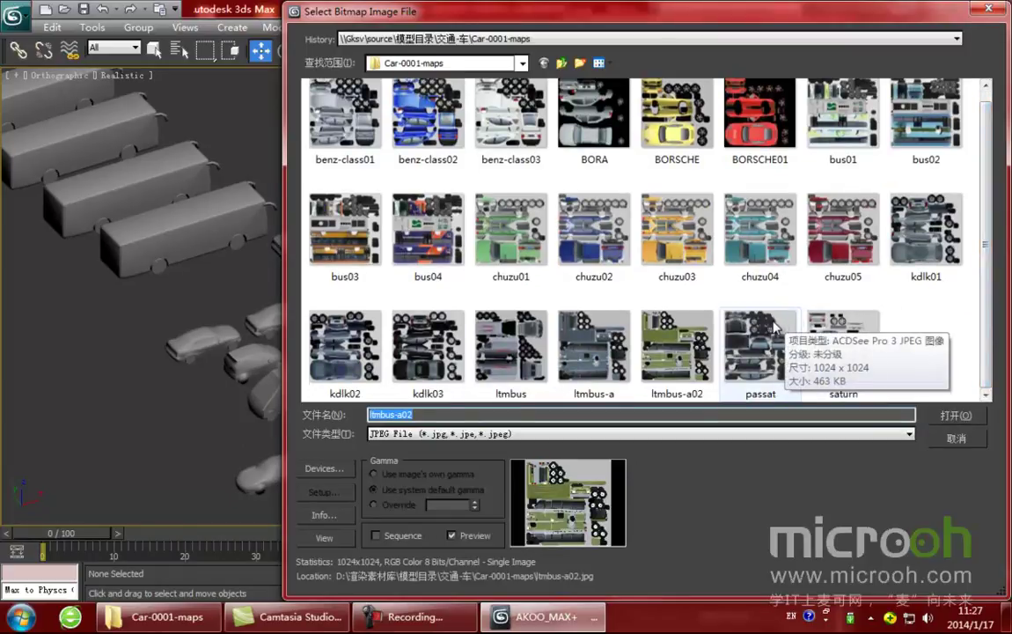
left_click(684, 372)
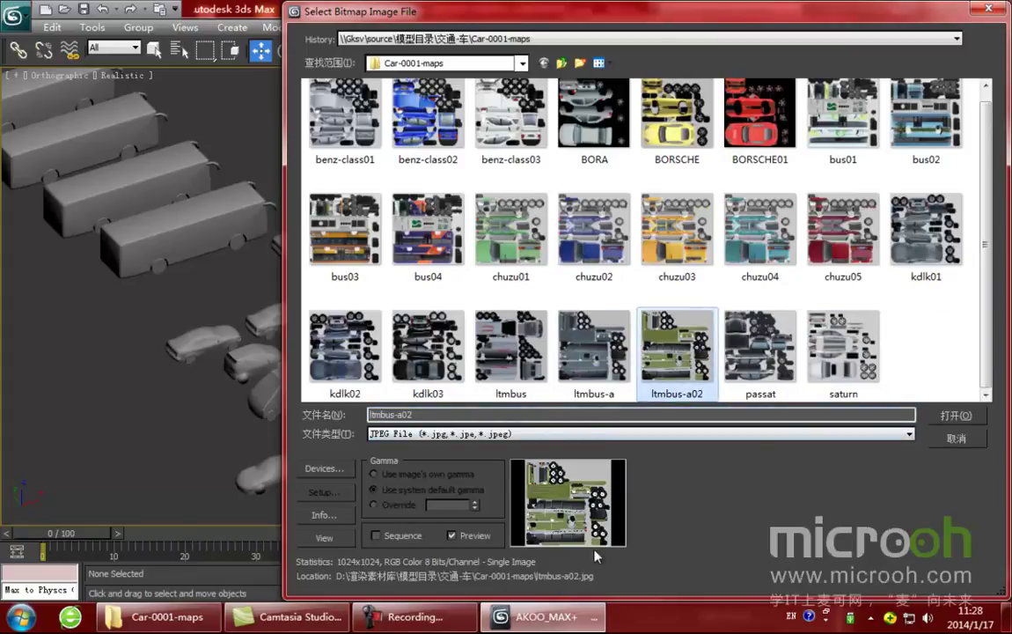
double_click(684, 337)
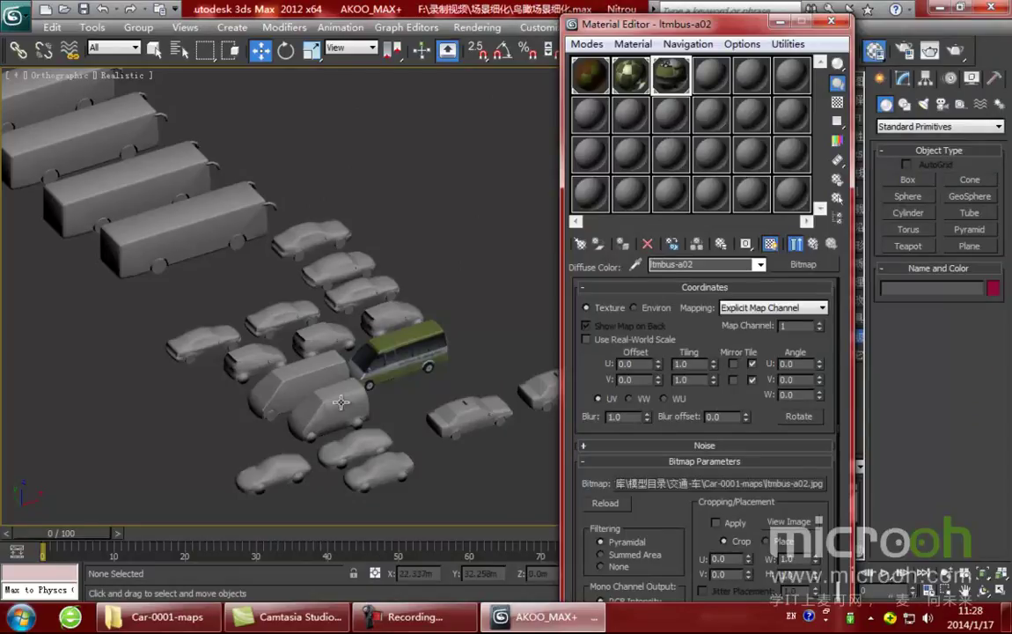
scroll(343, 405, "up", 4)
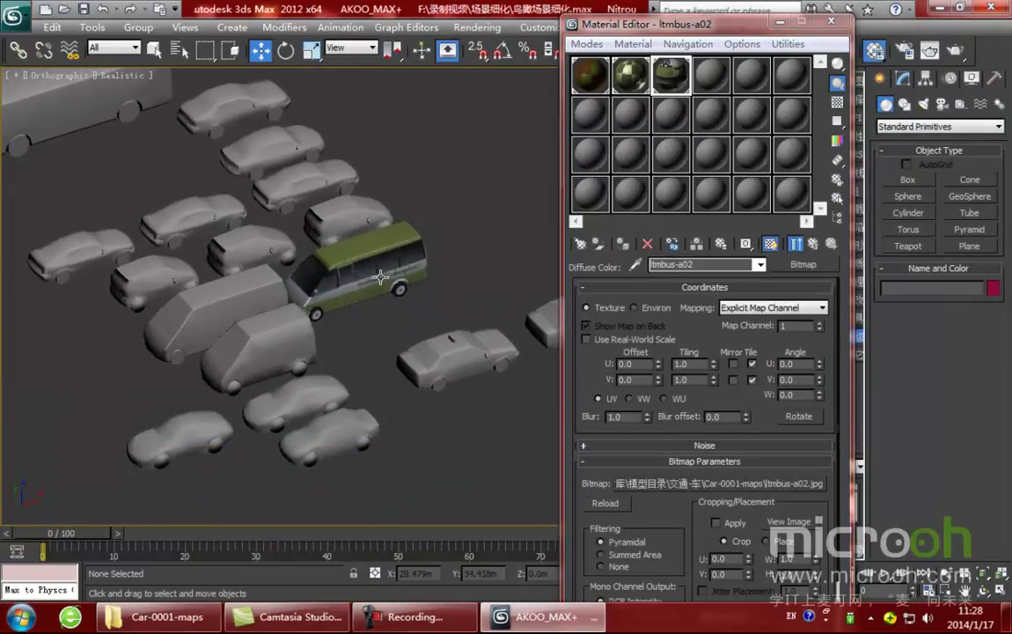
scroll(423, 243, "down", 4)
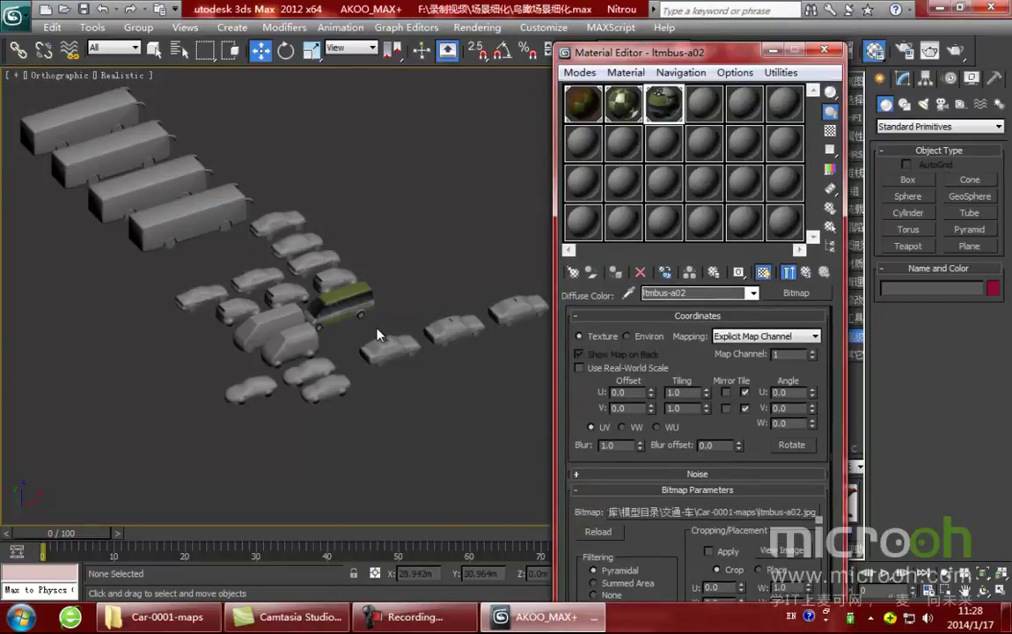
Open the scene resource collection tool (资源收集), review the missing vehicle maps, and open its path search (搜索路径).
left_click_drag(799, 56, 707, 70)
middle_click_drag(208, 326, 329, 396)
middle_click_drag(647, 306, 574, 287)
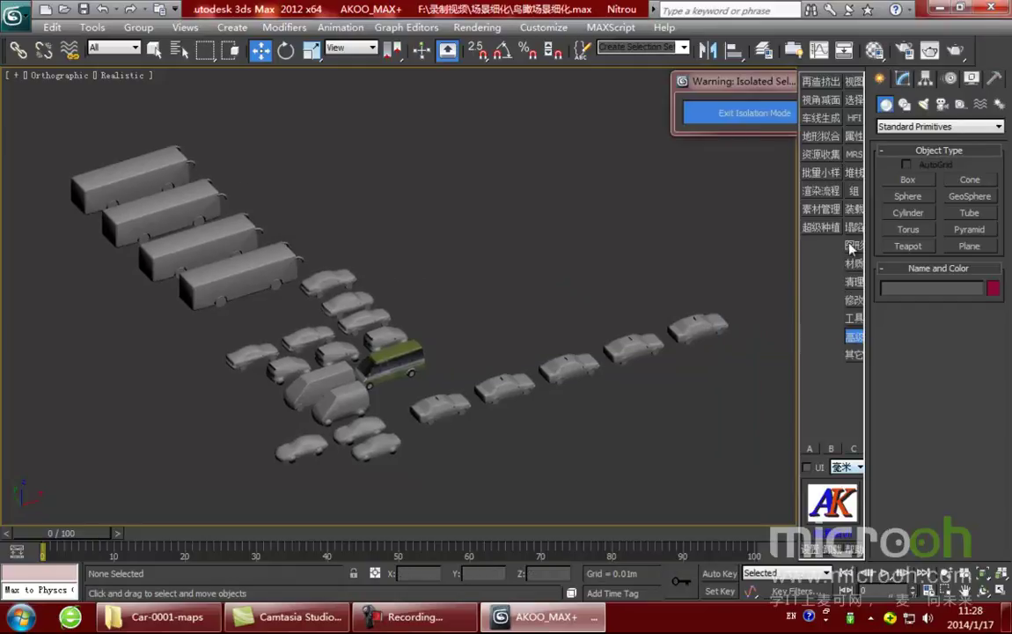
left_click(827, 157)
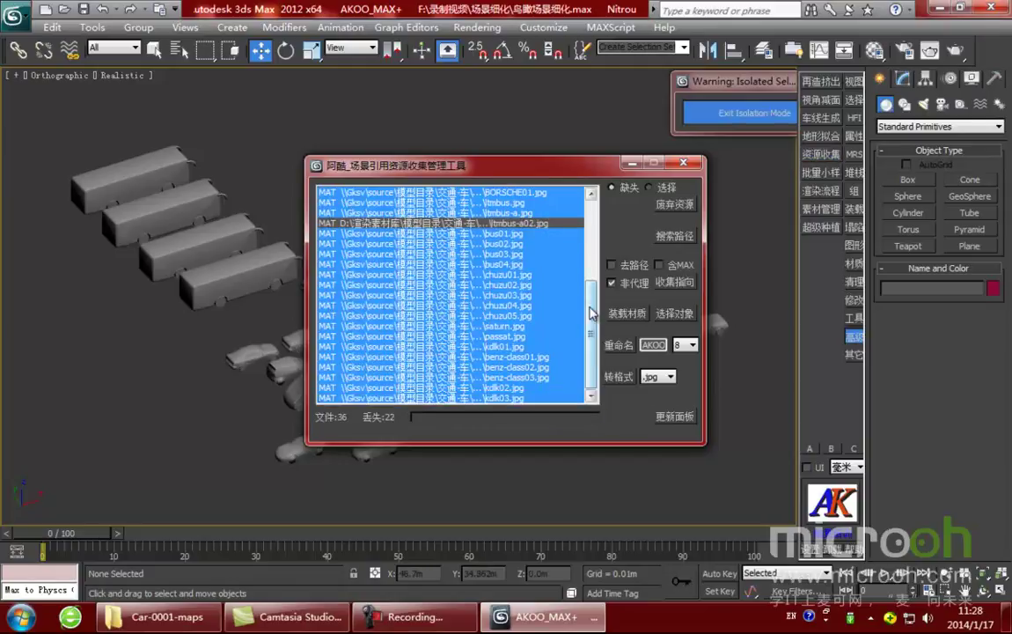
scroll(591, 321, "up", 4)
scroll(585, 308, "down", 4)
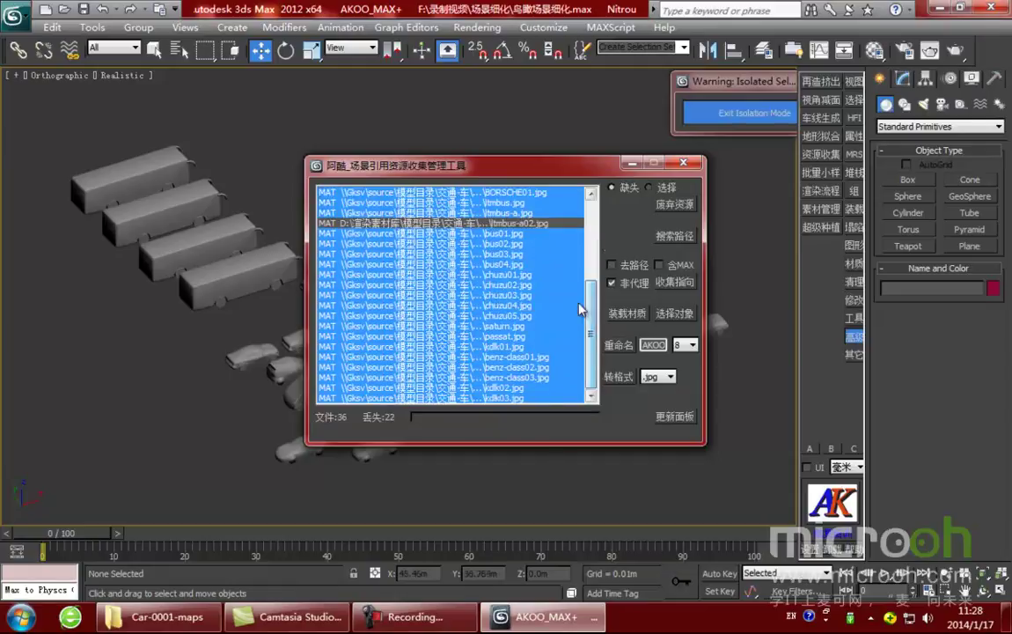
left_click(675, 236)
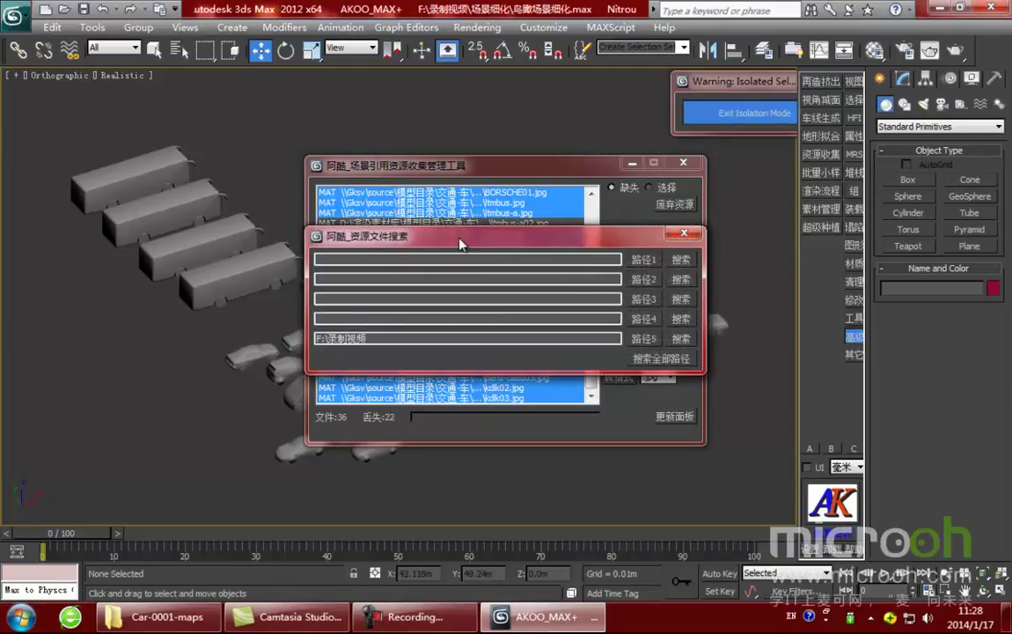
left_click_drag(479, 249, 432, 244)
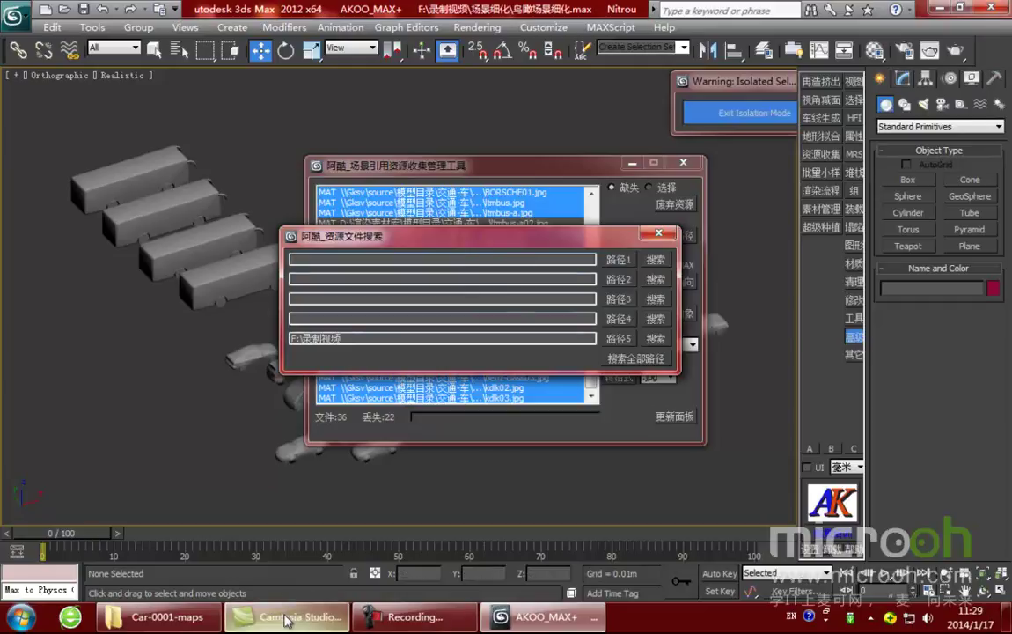
Set the first search path to the copied folder path D:\渲染素材库\模型目录\交通-车\Car-0001-maps.
left_click(153, 620)
left_click(740, 94)
key("ctrl+c")
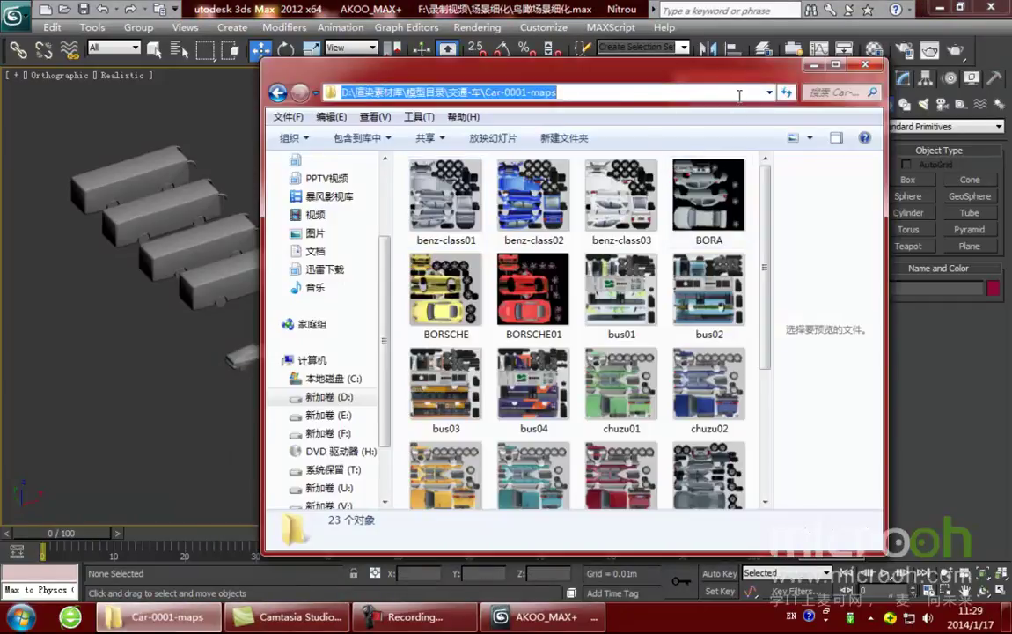
left_click(814, 65)
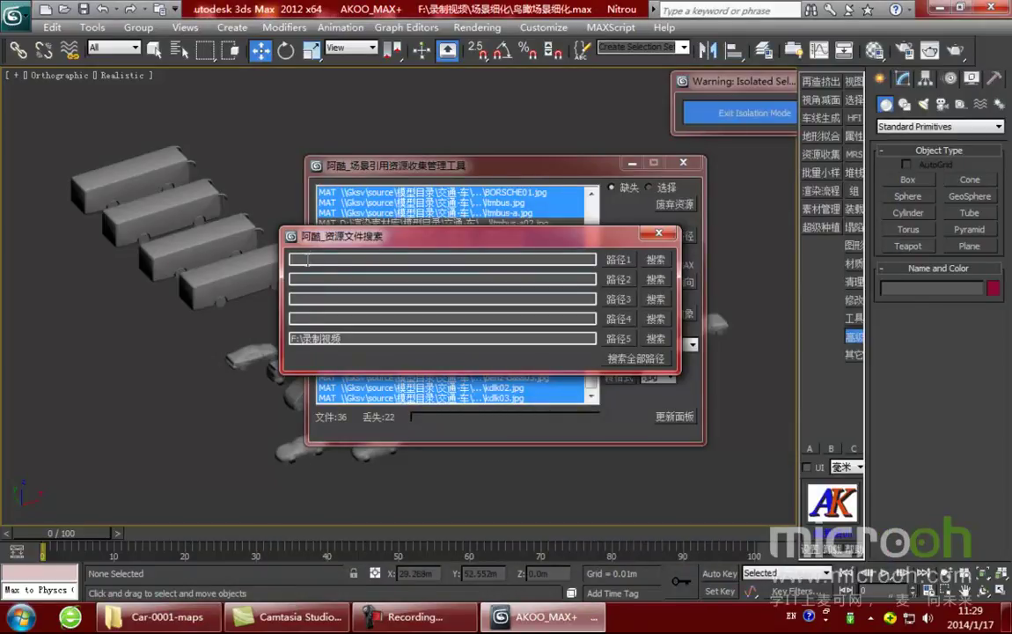
left_click(307, 261)
key("ctrl+v")
Search the first path to relink the missing vehicle maps, and close the resource tools.
left_click(655, 261)
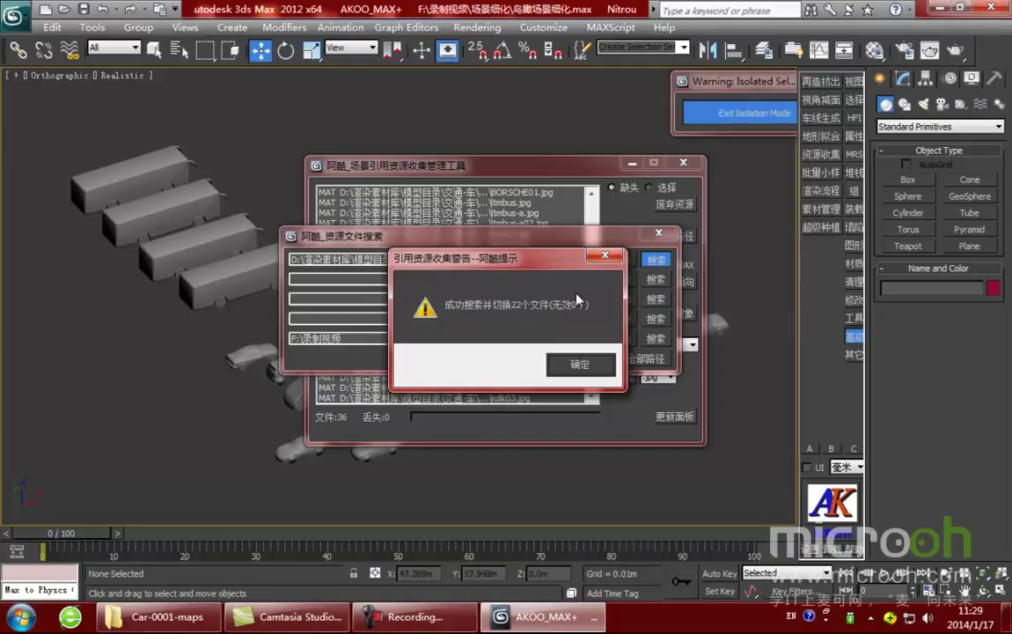
left_click(580, 364)
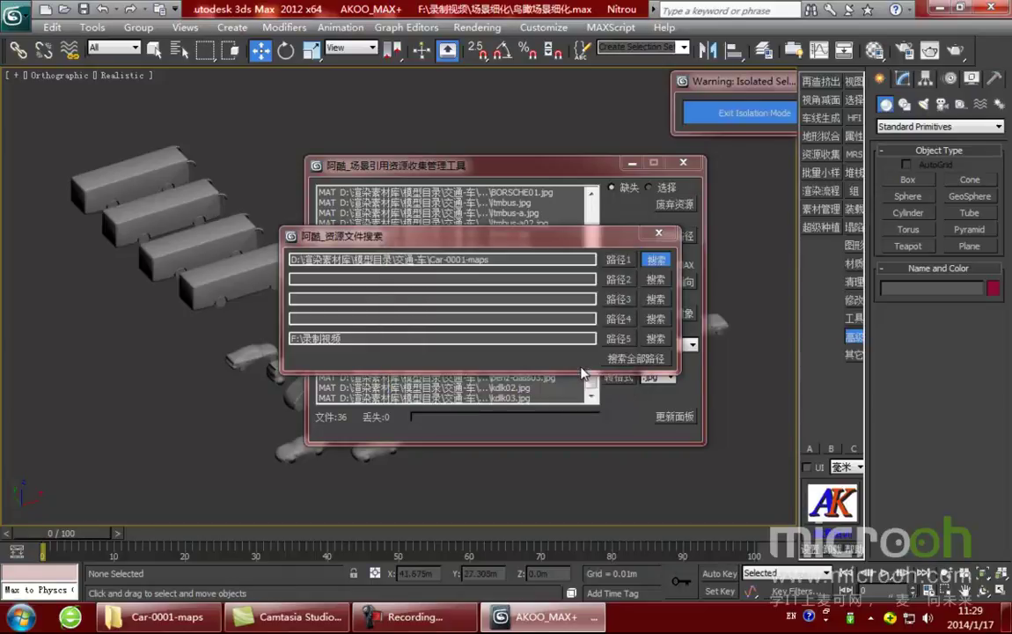
left_click(659, 234)
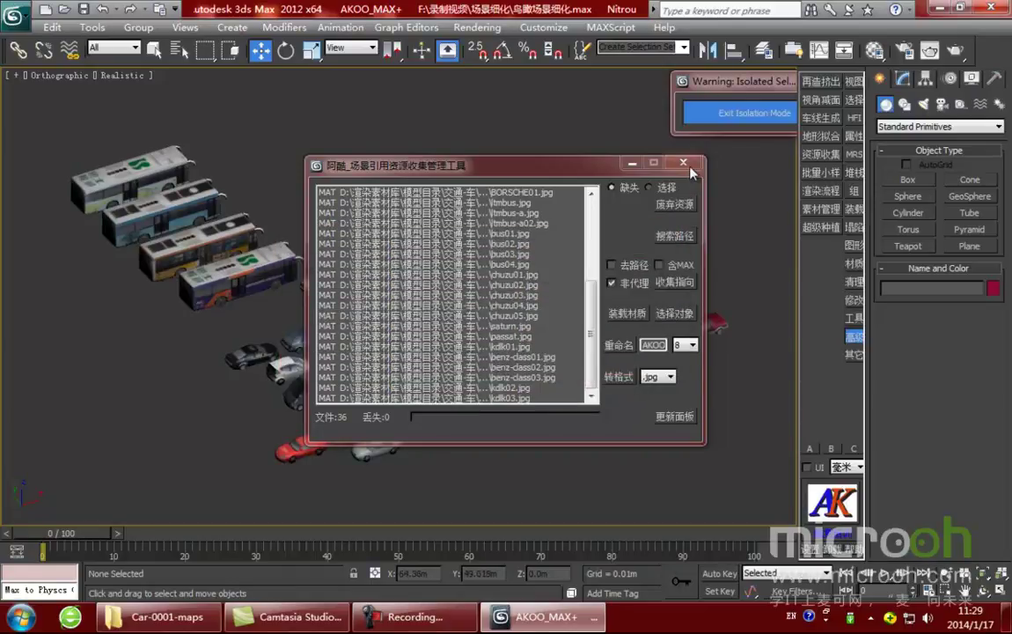
left_click(682, 163)
Display the vehicles in wireframe and try moving the green minibus out of the group along X.
scroll(501, 294, "down", 3)
scroll(431, 334, "up", 3)
middle_click_drag(267, 261, 294, 264)
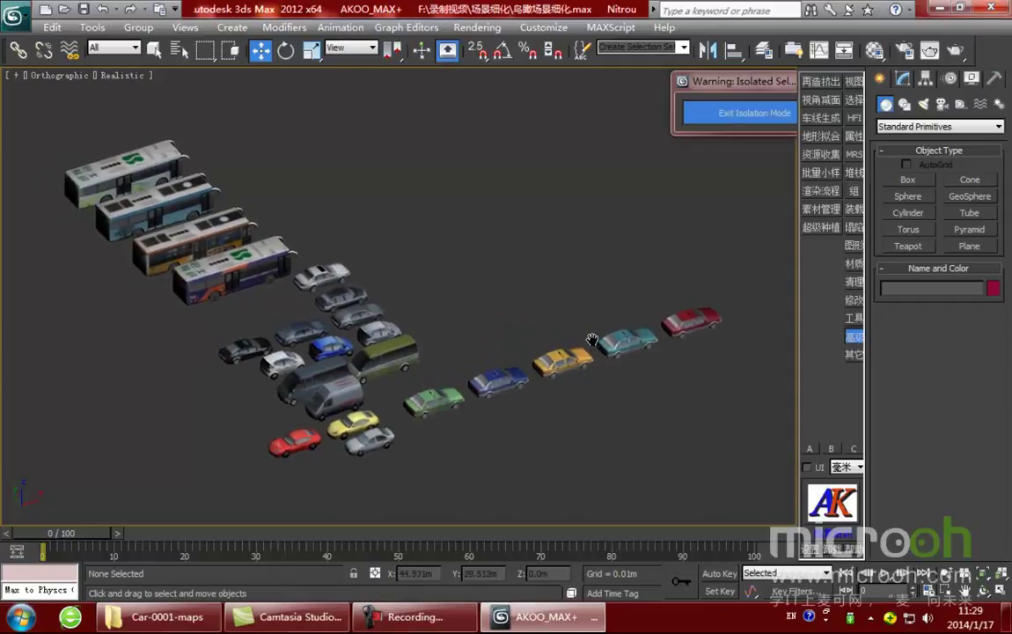
middle_click_drag(594, 346, 616, 352)
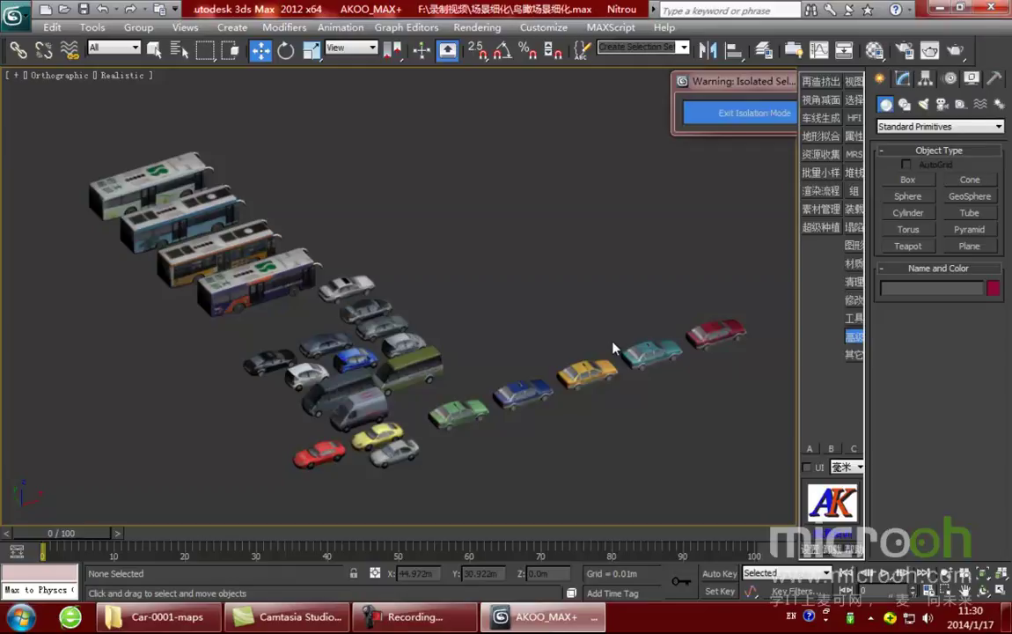
middle_click_drag(614, 349, 607, 326)
key("F3")
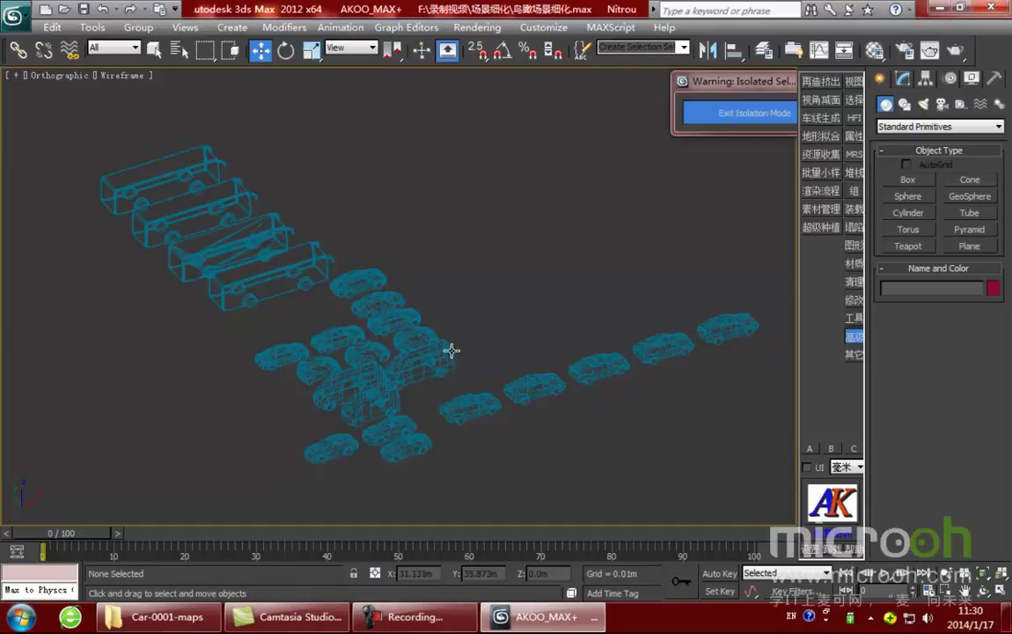
left_click(457, 365)
left_click_drag(458, 368, 485, 363)
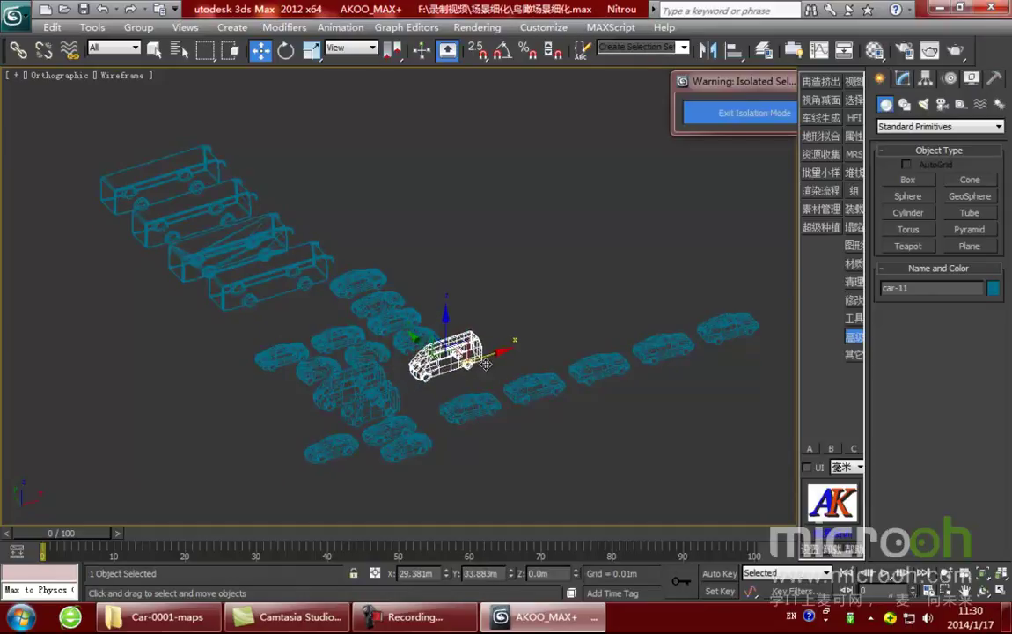
key("ctrl+z")
Select the dark van beside the minibus and examine the vehicles' wireframe mesh density up close.
scroll(440, 392, "up", 2)
middle_click_drag(422, 398, 459, 230)
left_click(349, 297)
left_click(349, 304)
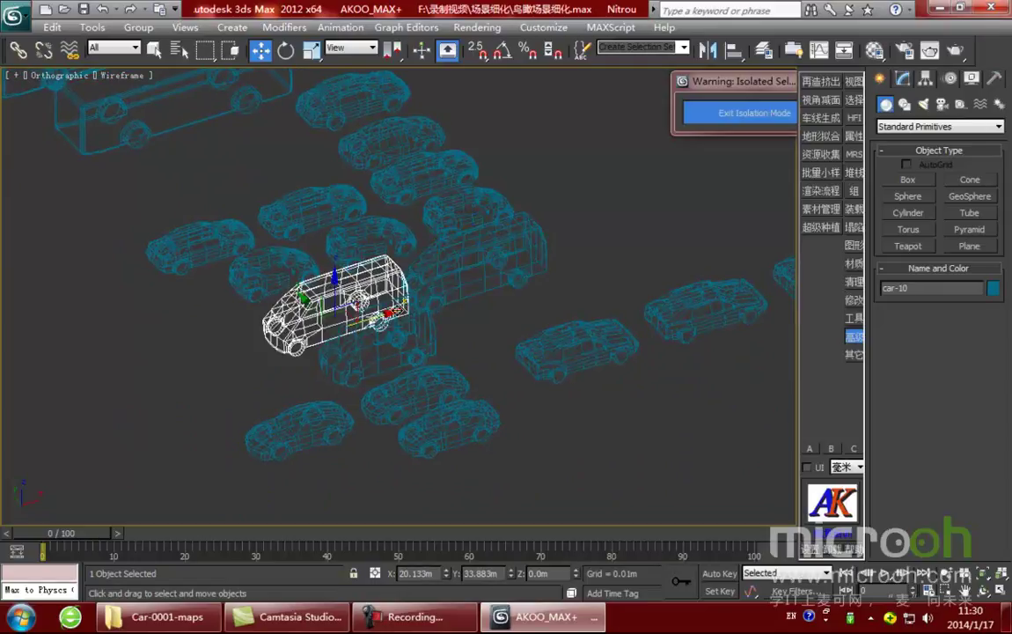
scroll(484, 317, "down", 5)
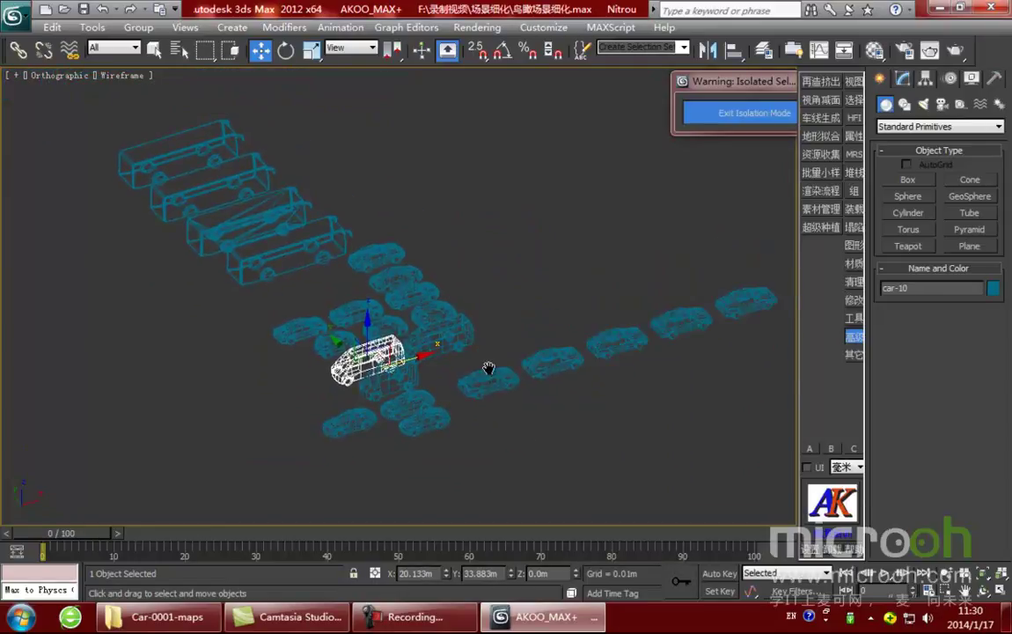
middle_click_drag(553, 323, 516, 337)
scroll(476, 341, "up", 3)
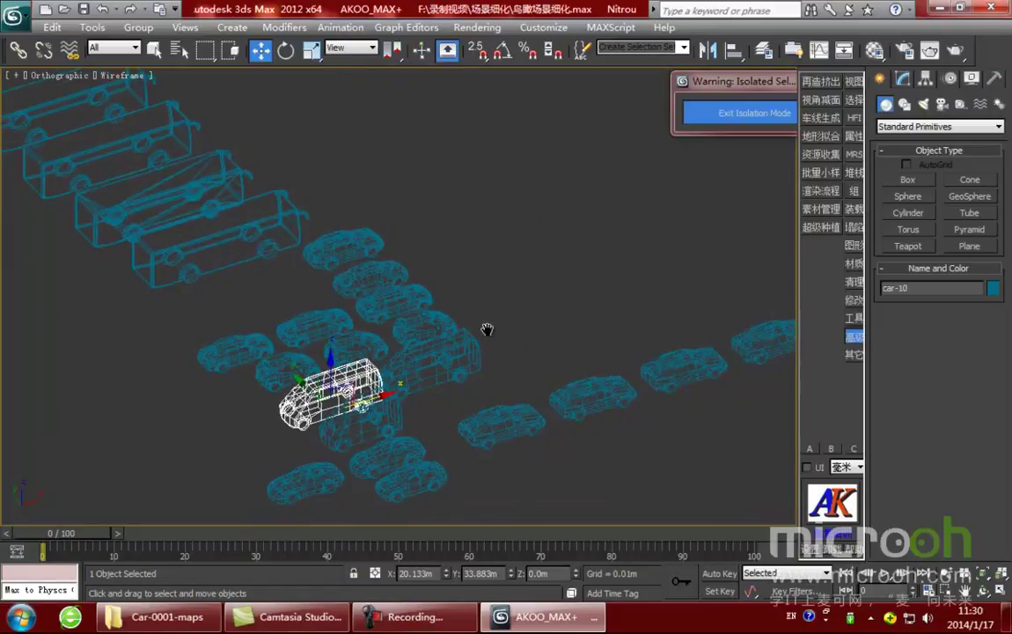
Return the viewport to realistic shading and examine the textured buses, vans and cars from several distances.
key("F3")
middle_click_drag(621, 367, 559, 364)
scroll(622, 352, "down", 3)
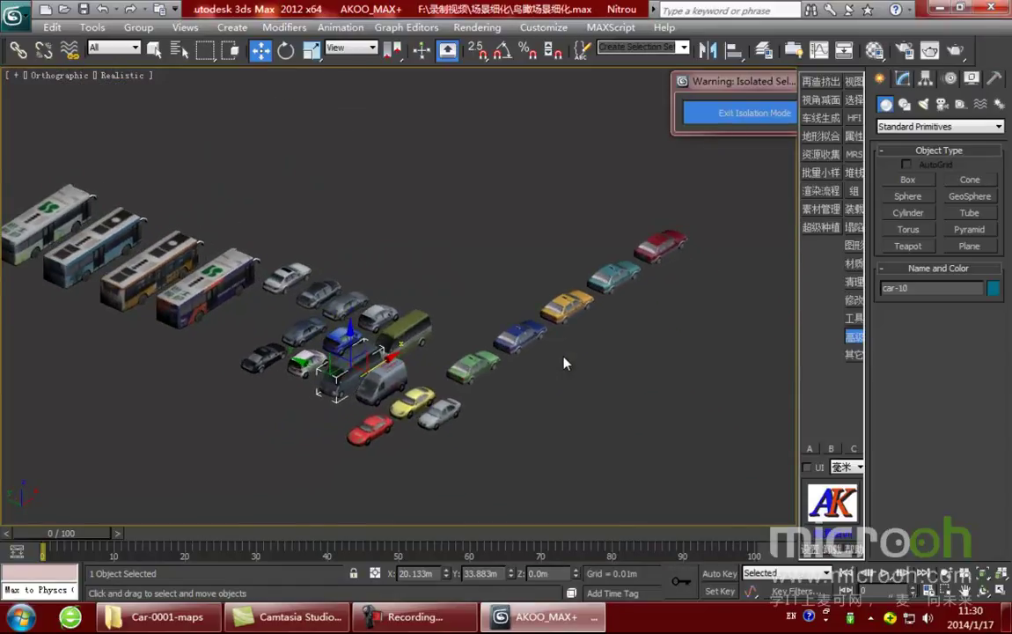
scroll(450, 364, "up", 2)
middle_click_drag(451, 363, 570, 320)
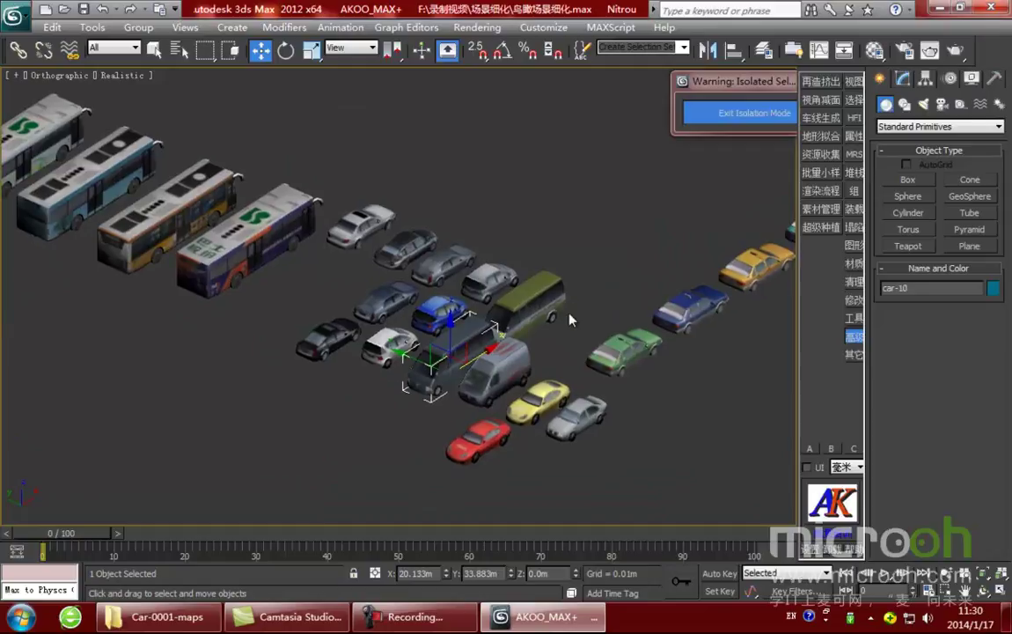
scroll(571, 319, "down", 3)
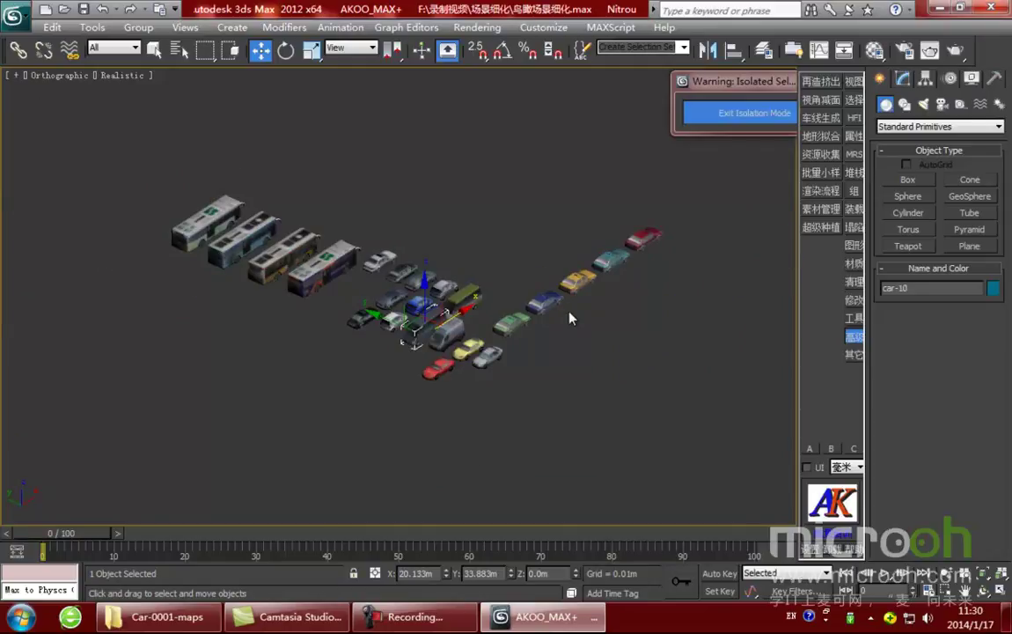
scroll(570, 318, "up", 2)
middle_click_drag(571, 319, 538, 339)
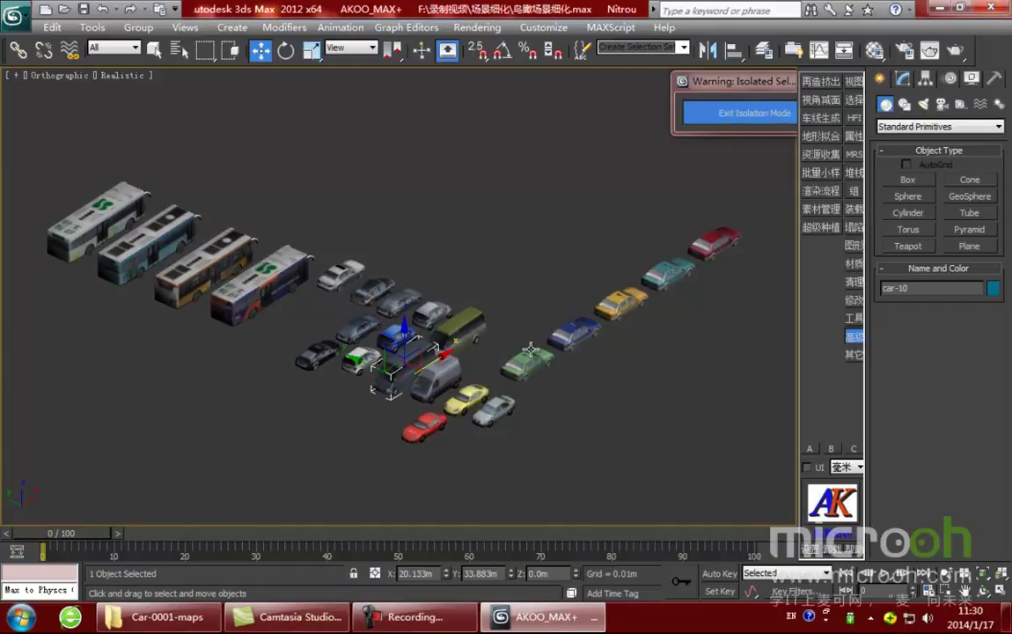
middle_click_drag(530, 350, 503, 353)
Select the yellow car, the silver car and the purple bus in turn to examine them as separate objects.
left_click(495, 364)
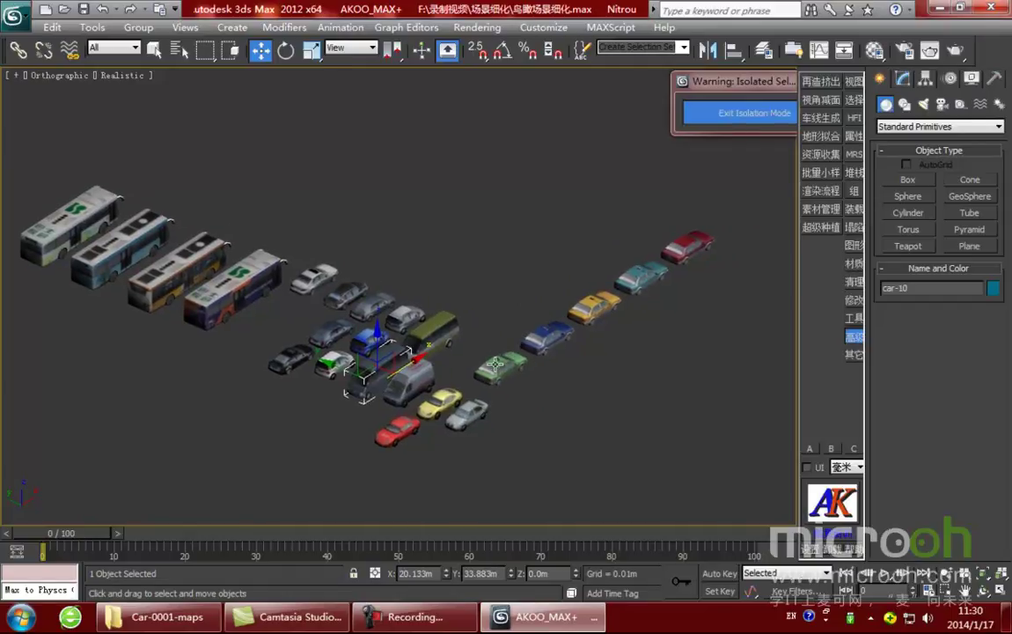
left_click(310, 326)
left_click(437, 403)
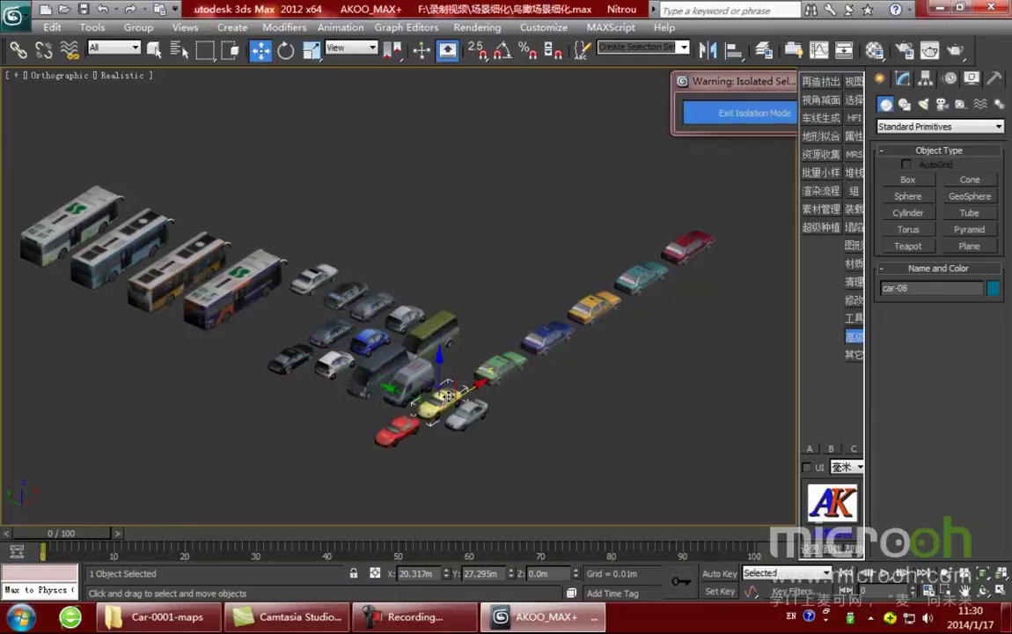
left_click(472, 423)
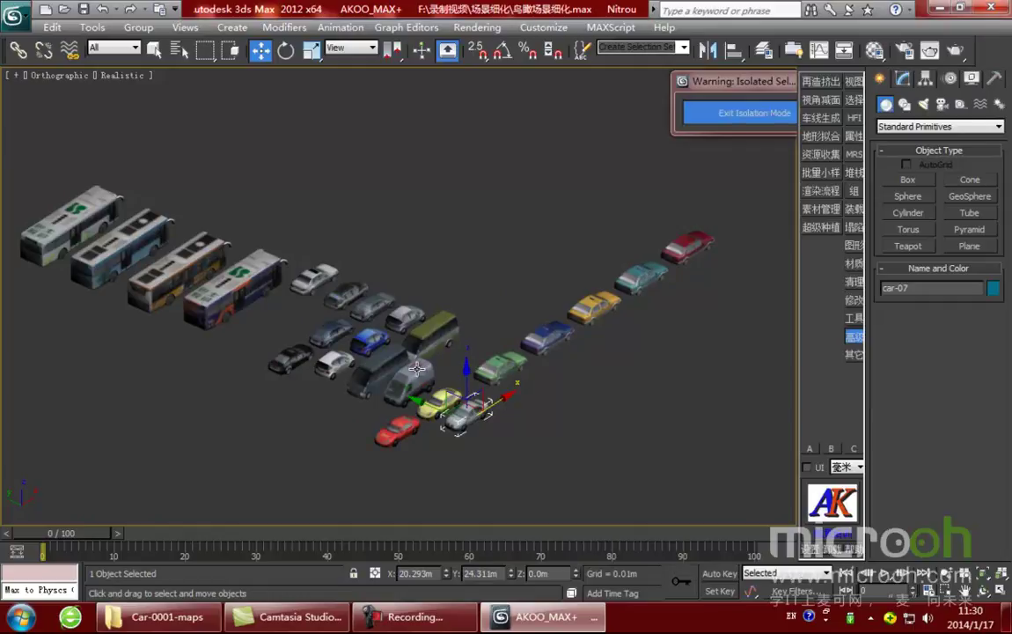
middle_click_drag(388, 333, 451, 336)
left_click(261, 274)
scroll(329, 315, "up", 4)
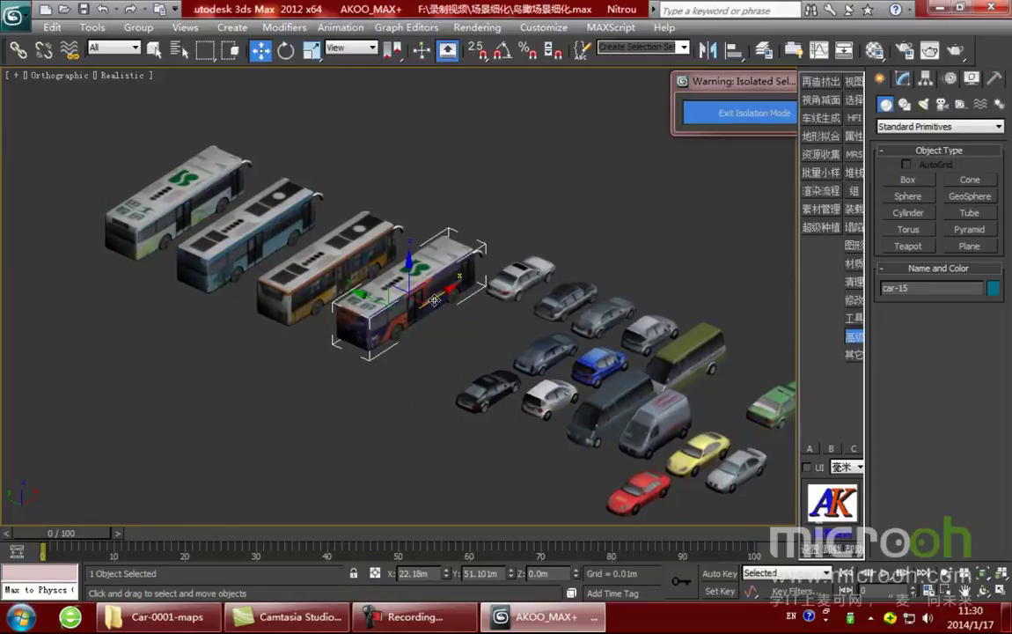
scroll(648, 367, "down", 5)
scroll(550, 378, "up", 3)
middle_click_drag(517, 380, 469, 380)
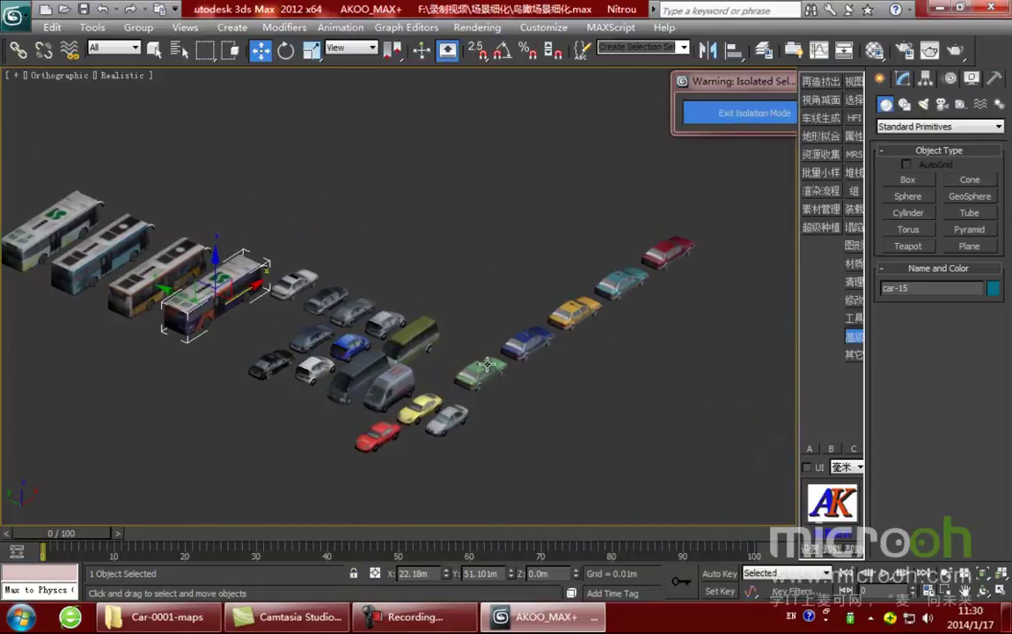
Move the blue taxi along Y out of its row to about Y 5.39 m, and switch to the front view.
left_click(523, 337)
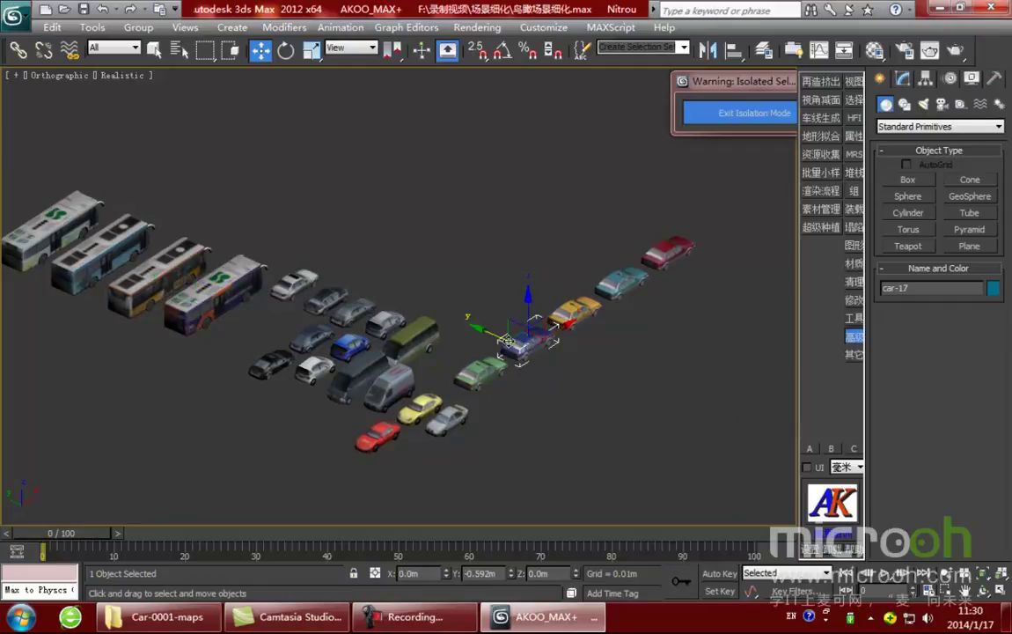
left_click_drag(486, 334, 681, 422)
middle_click_drag(581, 452, 466, 413)
key("f")
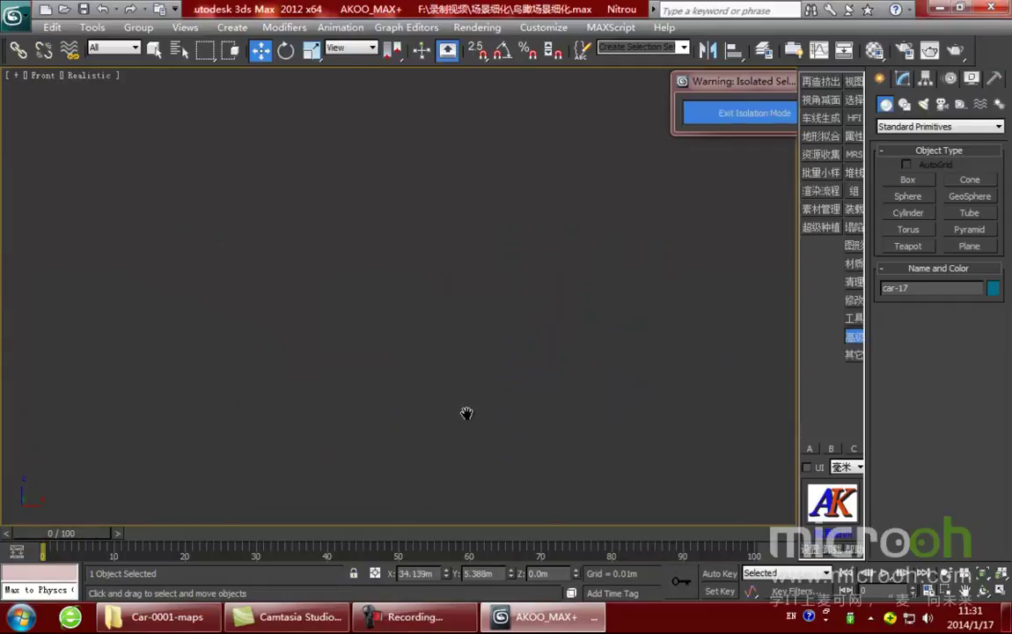
Frame the blue taxi, gauge its height with a temporary box over its side view, and discard the box.
key("z")
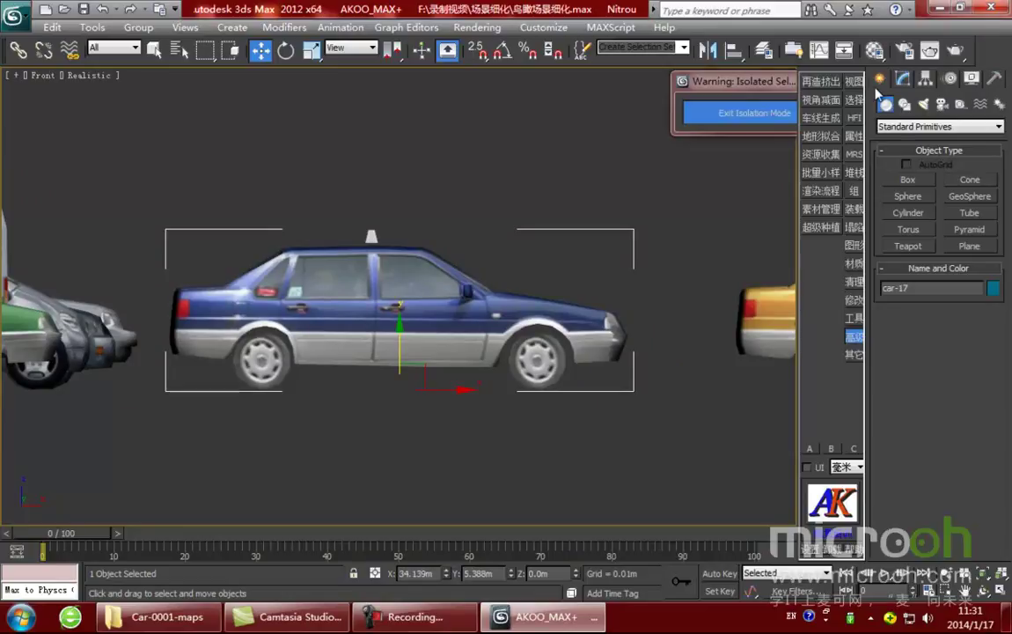
left_click(907, 178)
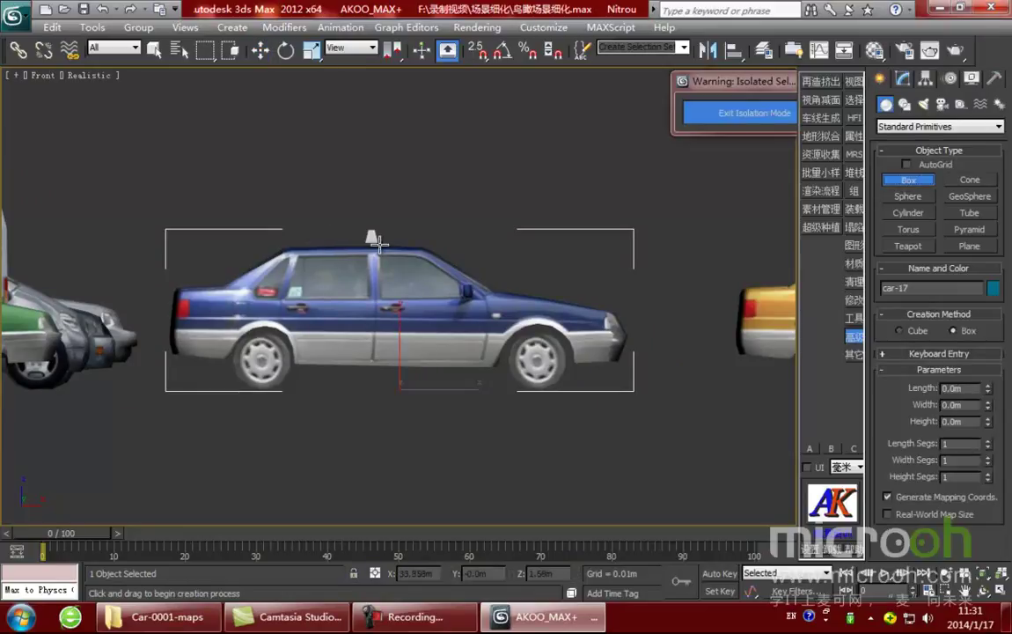
left_click_drag(352, 230, 551, 386)
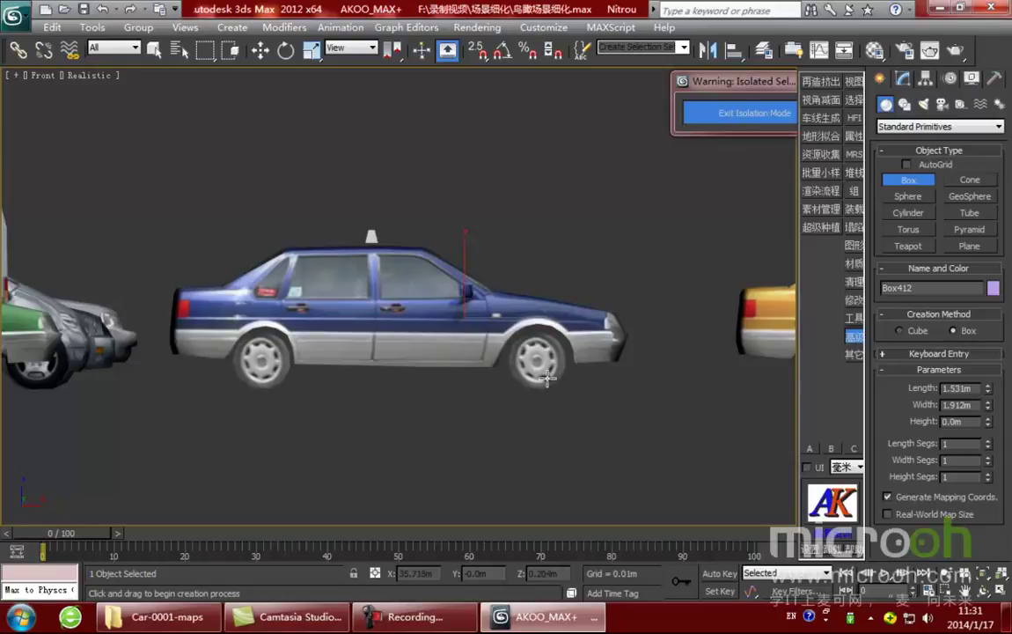
right_click(437, 300)
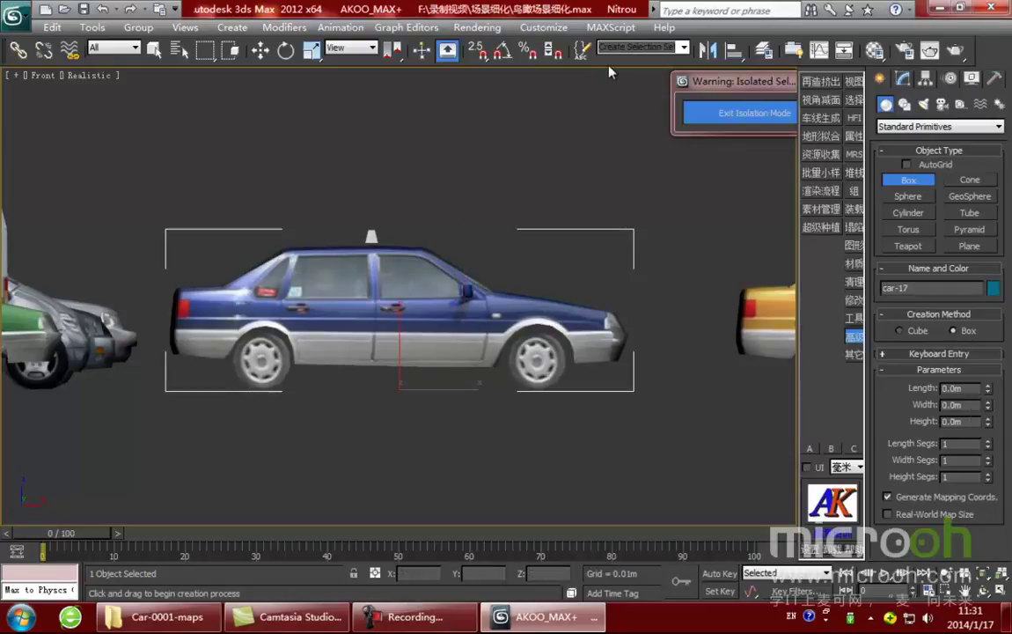
key("w")
Make 0 (default) the current layer and close the layer manager.
left_click(764, 50)
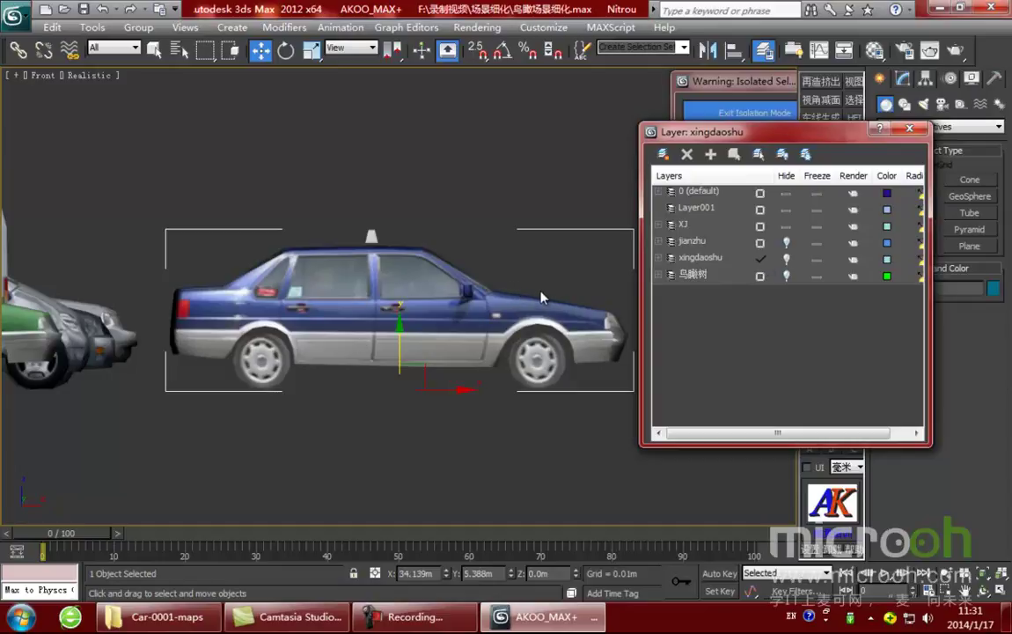
left_click(759, 193)
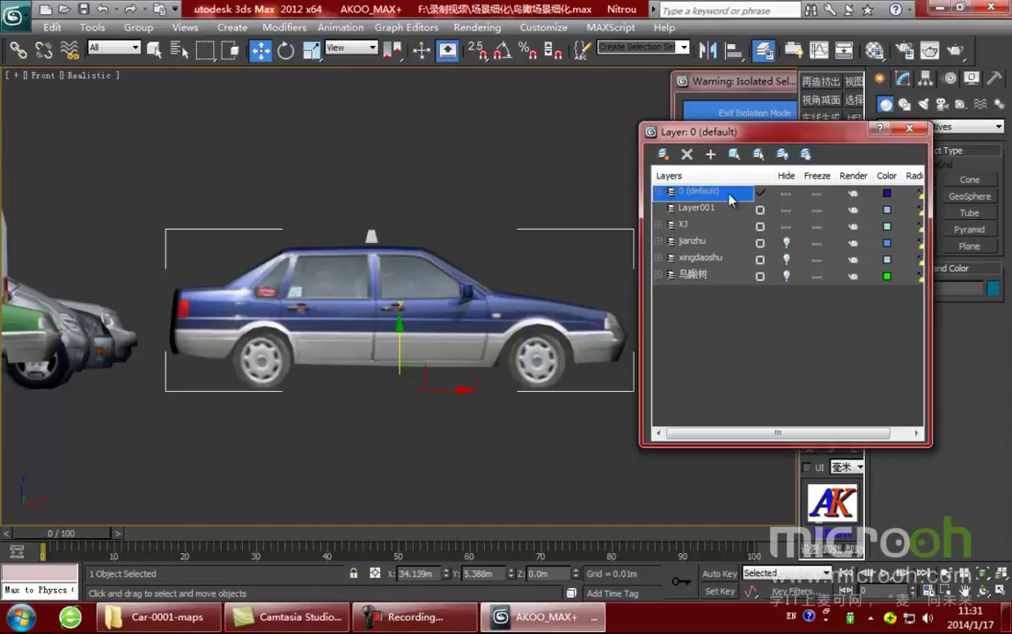
left_click_drag(807, 136, 754, 143)
left_click(858, 136)
Measure the blue taxi from roof to ground with a temporary box, switch to wireframe, and discard the box.
left_click(907, 181)
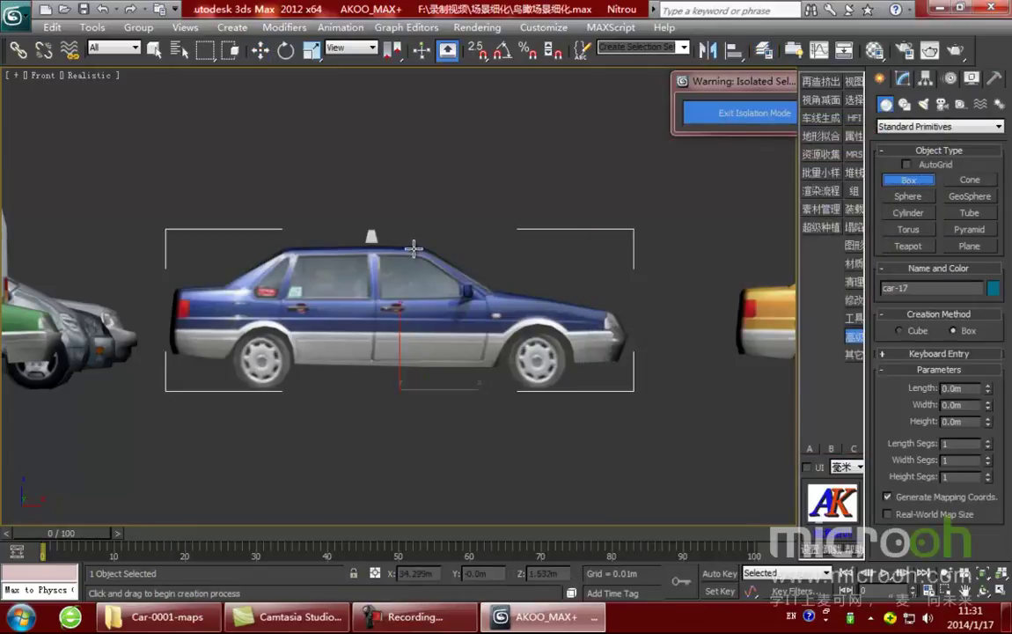
left_click_drag(418, 246, 580, 389)
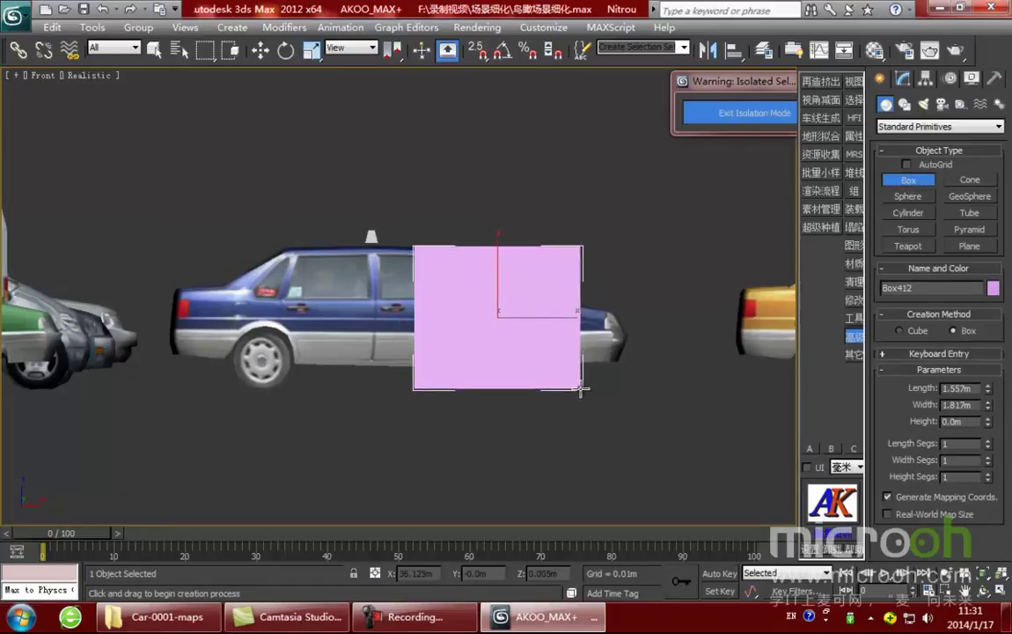
key("F3")
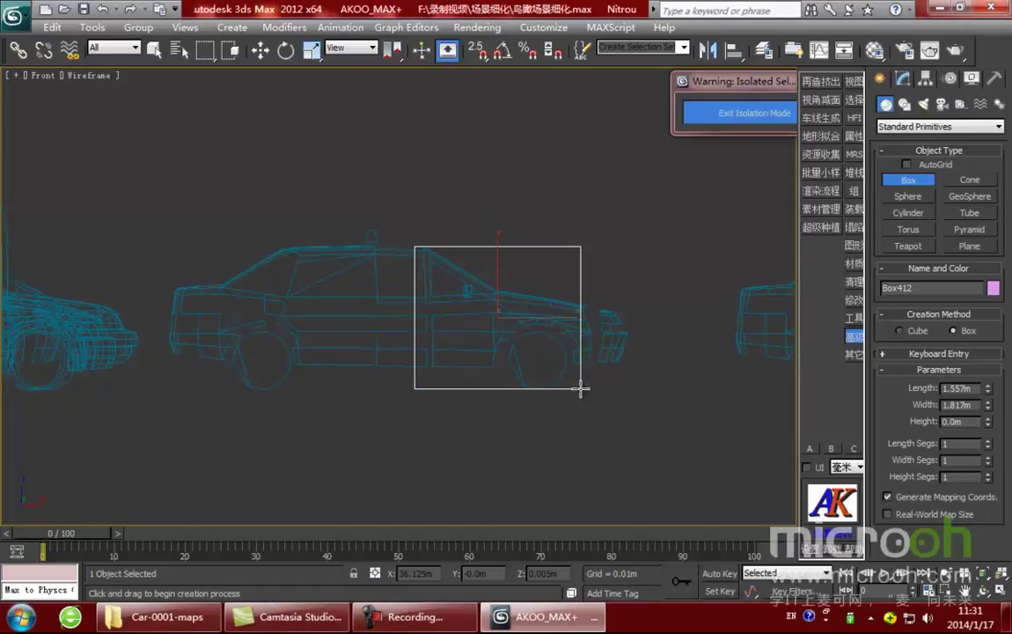
right_click(581, 388)
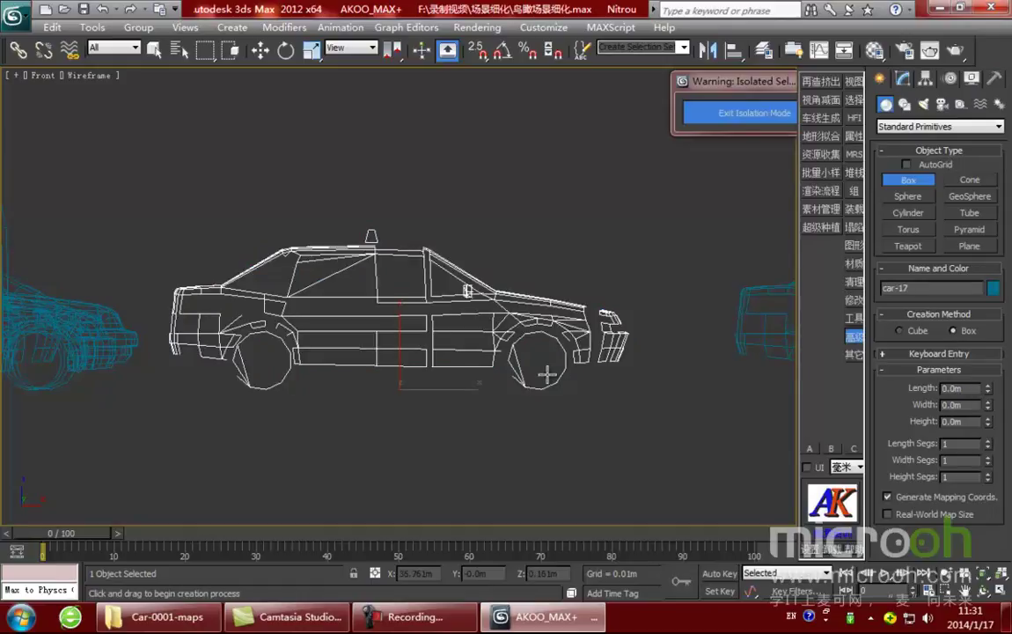
Select the orange bus in the front view and measure its height with a temporary box, discarding the box.
scroll(544, 375, "down", 8)
scroll(273, 317, "up", 4)
middle_click_drag(273, 330, 745, 294)
scroll(516, 288, "up", 2)
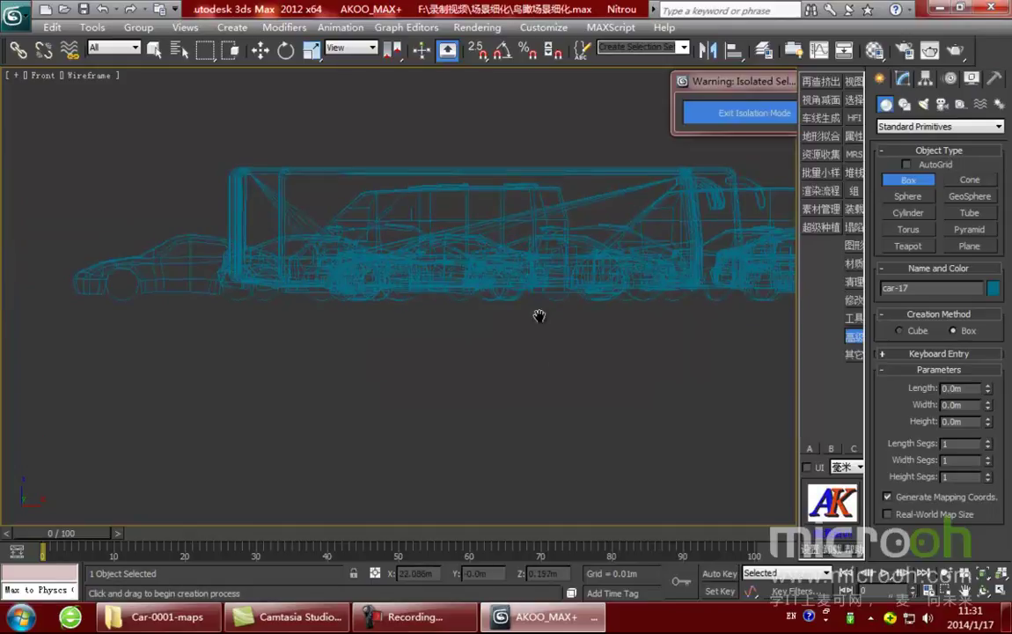
left_click(260, 49)
left_click(333, 217)
middle_click_drag(333, 217, 185, 213)
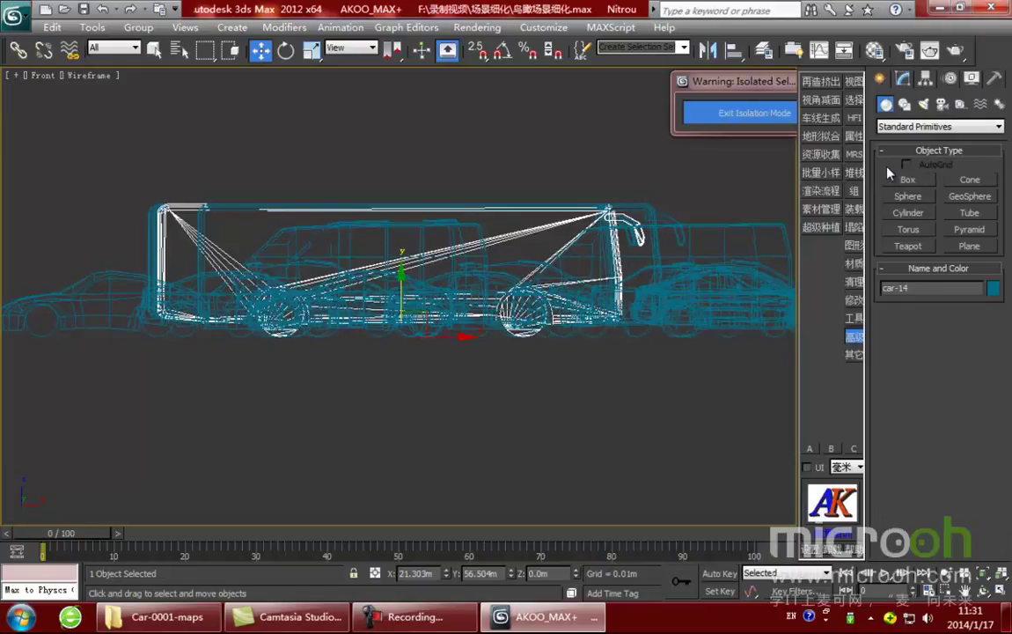
left_click(906, 180)
left_click_drag(514, 208, 567, 335)
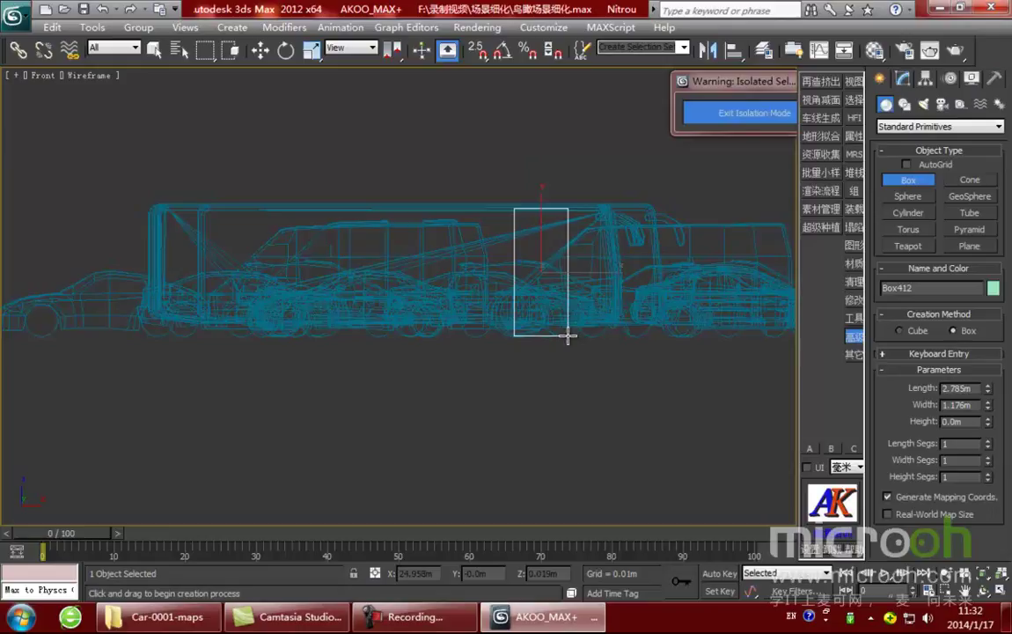
right_click(568, 335)
Return to realistic shading and move the grey van out of its row to about Y 14.78 m.
scroll(569, 338, "down", 7)
middle_click_drag(578, 346, 264, 345)
middle_click_drag(410, 346, 407, 320, "alt")
scroll(407, 321, "up", 3)
middle_click_drag(726, 290, 374, 304)
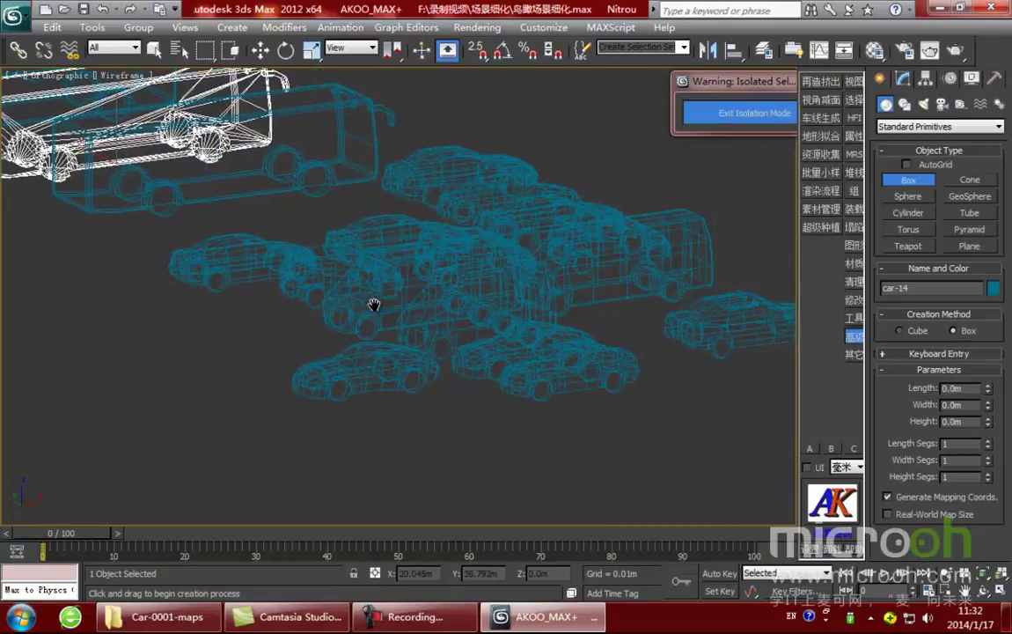
key("F3")
scroll(410, 276, "down", 4)
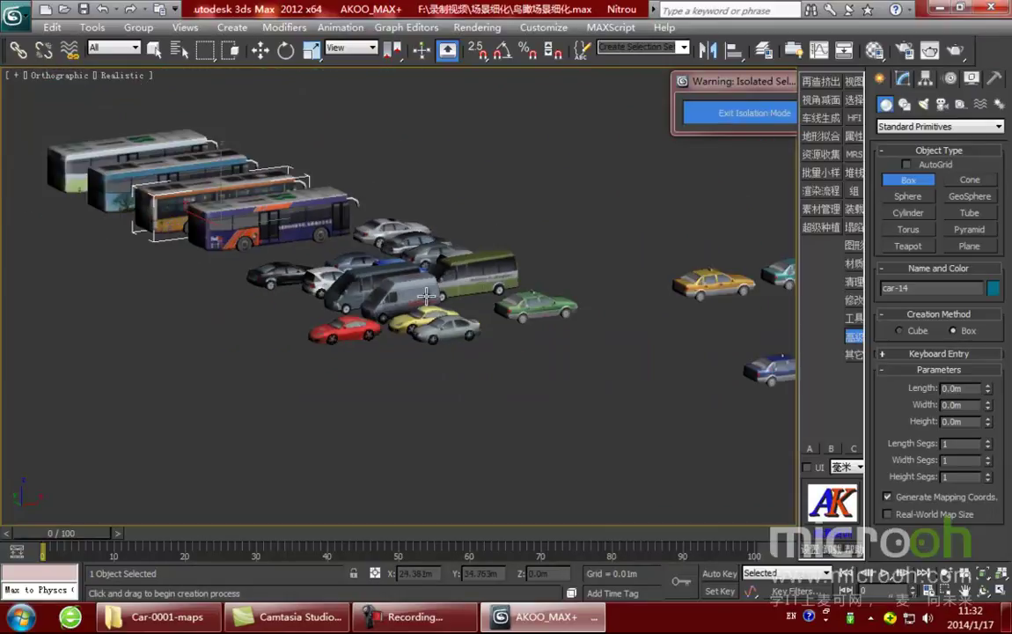
middle_click_drag(391, 293, 403, 301)
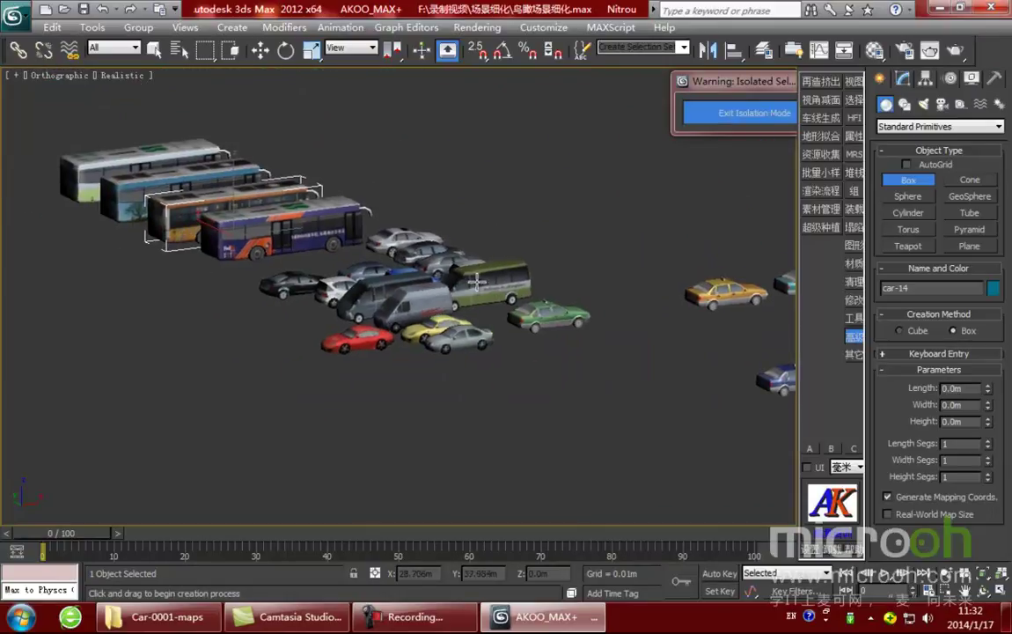
left_click(260, 50)
left_click(426, 307)
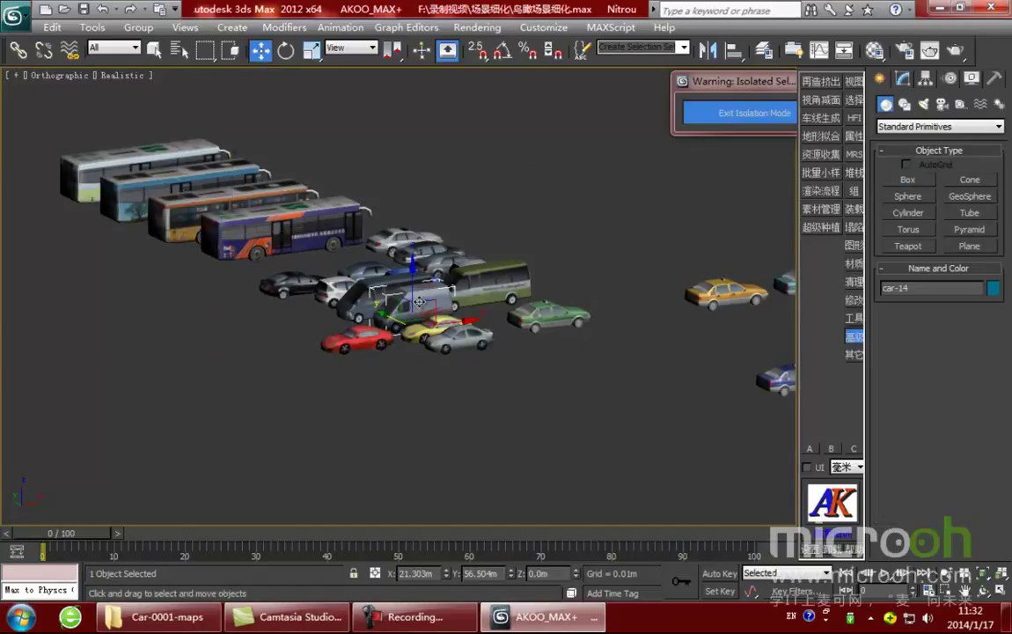
left_click_drag(397, 322, 519, 417)
middle_click_drag(560, 447, 507, 440)
Measure the grey van's height in the front wireframe view with a temporary box, and discard the box.
key("f")
scroll(508, 440, "down", 5)
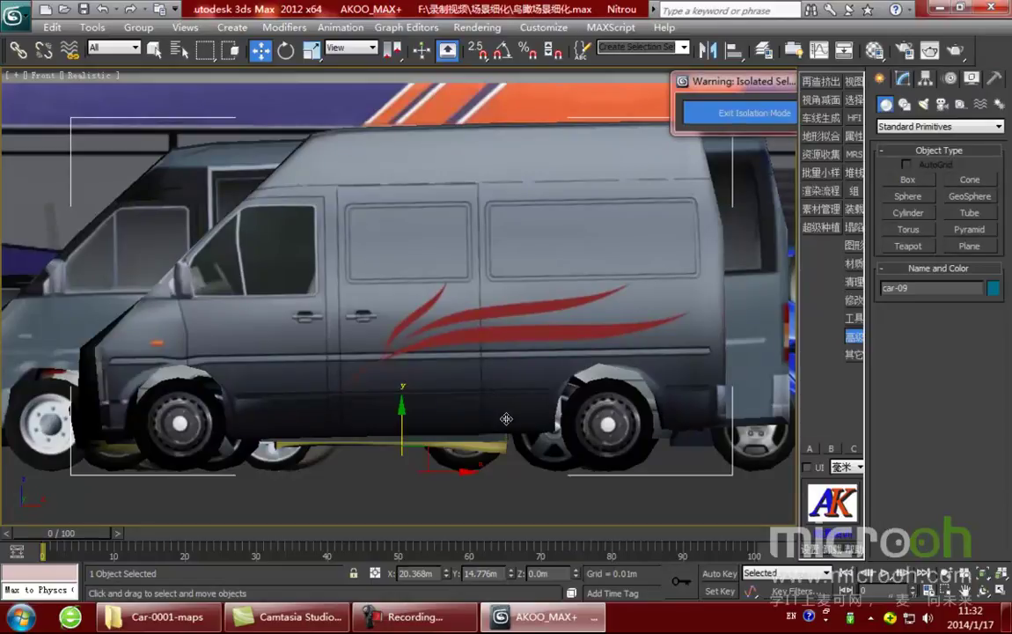
key("F3")
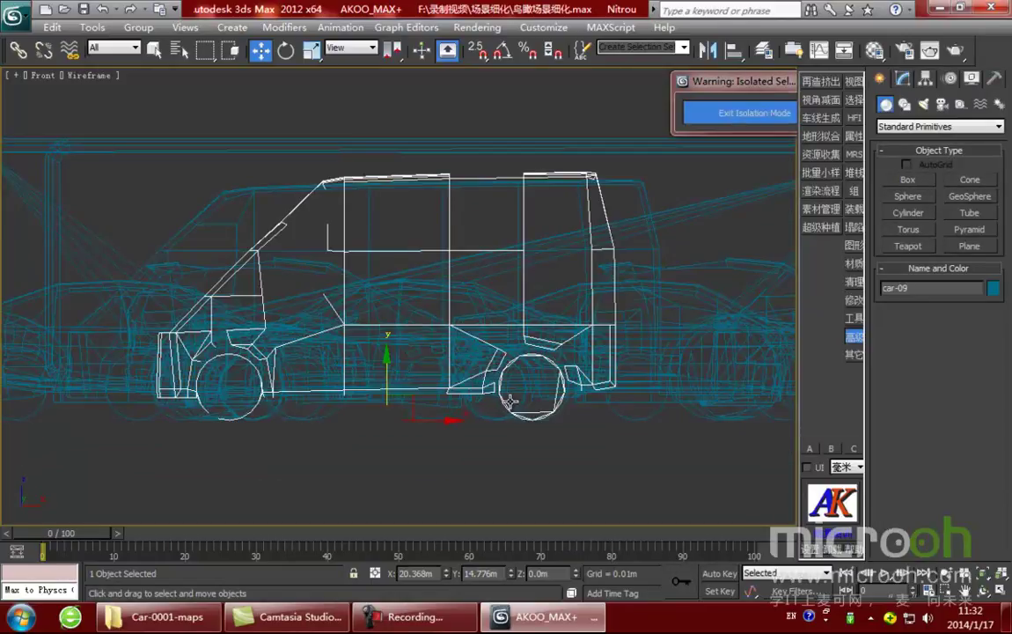
left_click(907, 180)
left_click_drag(444, 176, 570, 421)
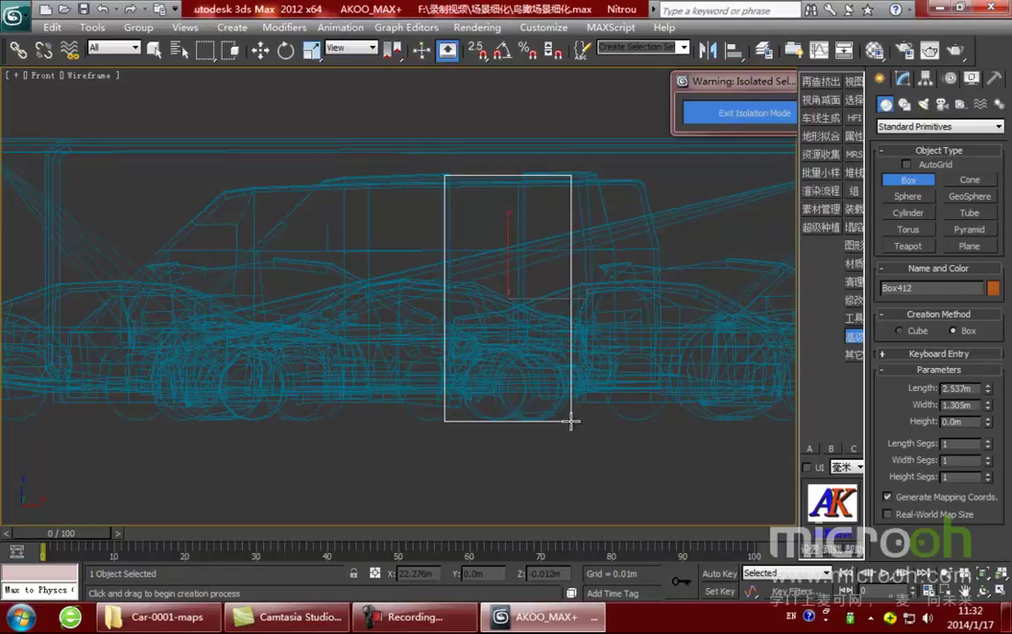
right_click(571, 421)
Switch to the top view and exit isolation mode to show the vehicles together with the park plan.
middle_click_drag(507, 374, 533, 384)
scroll(533, 383, "down", 6)
key("t")
scroll(534, 384, "down", 8)
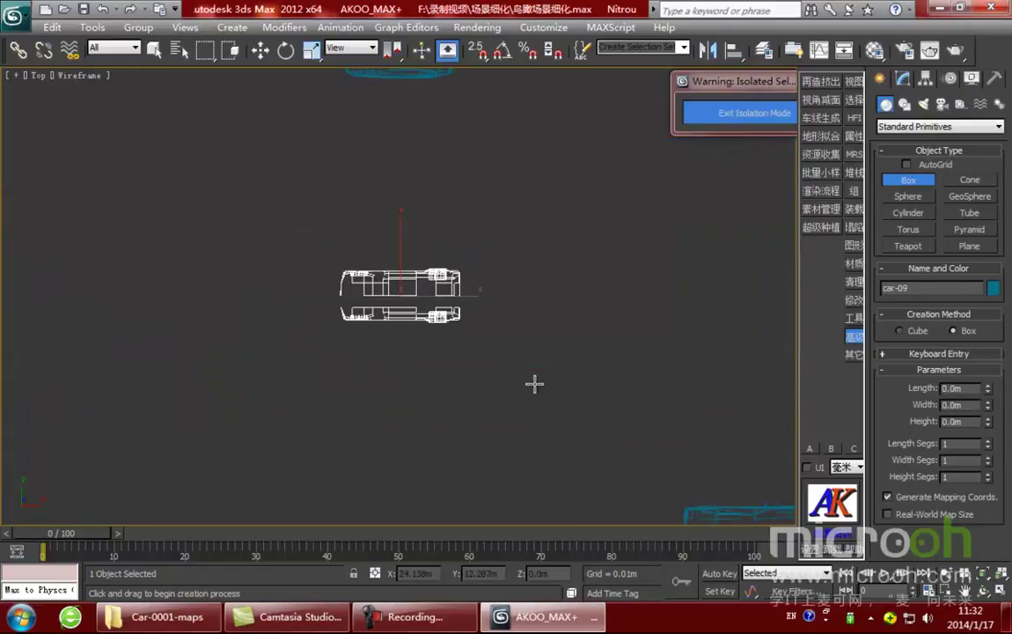
key("w")
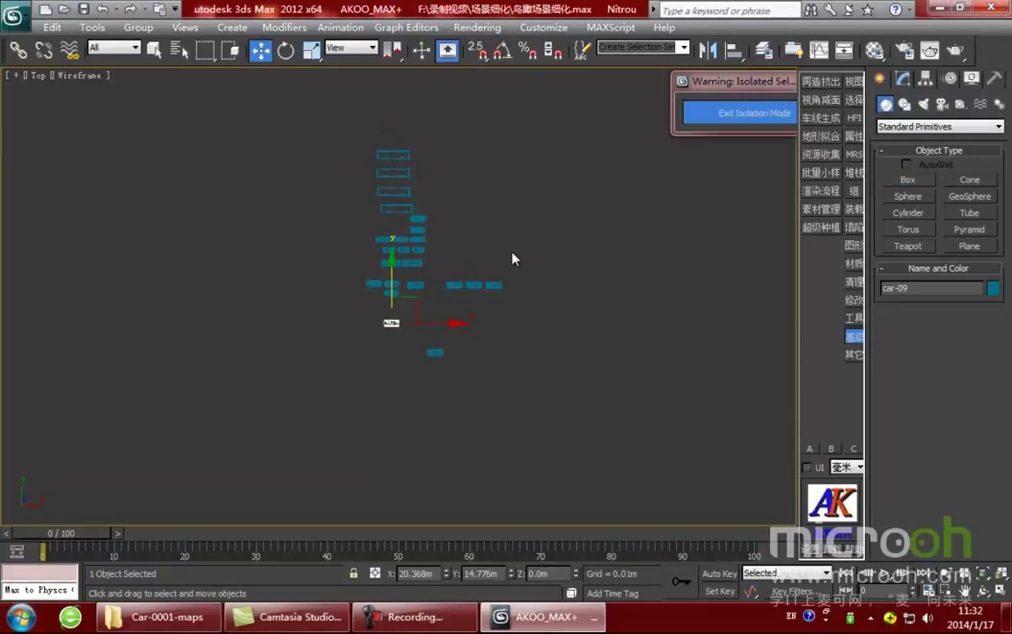
scroll(491, 226, "up", 1)
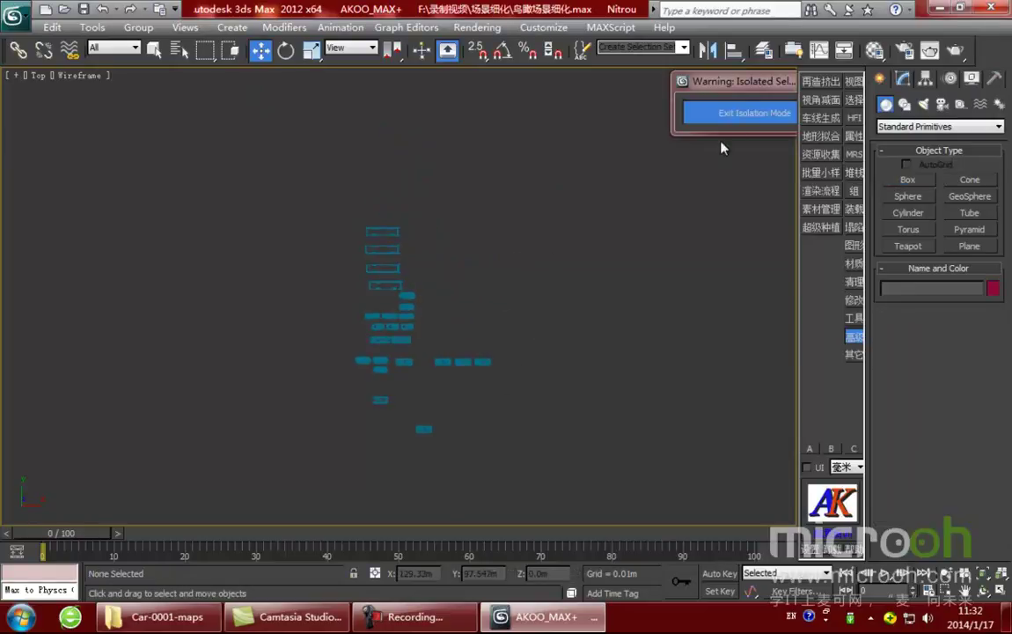
left_click(735, 114)
middle_click_drag(491, 321, 418, 287)
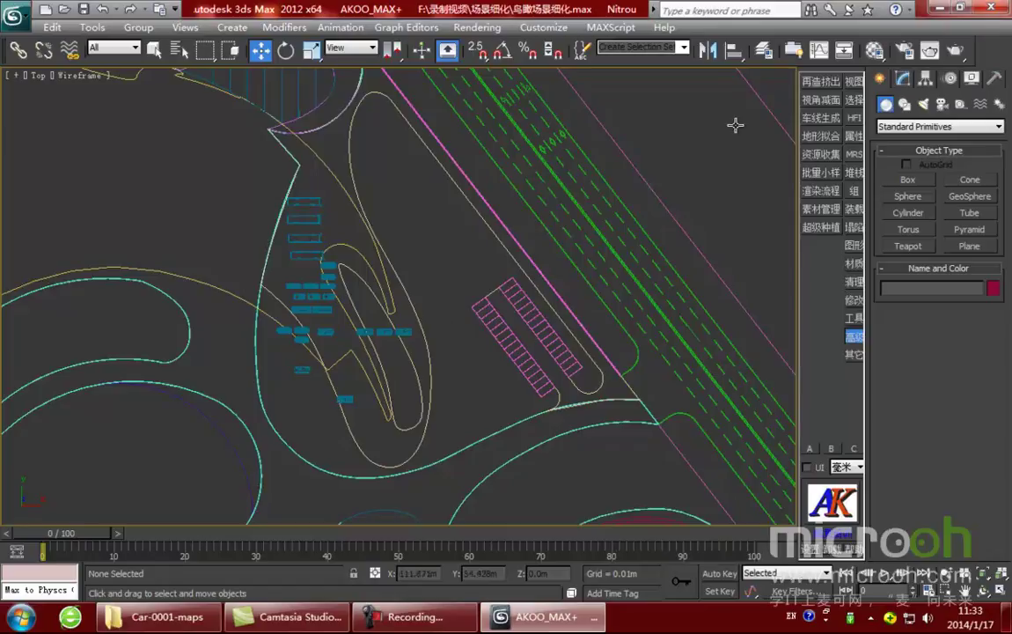
Create a new layer named che for the vehicles.
left_click(764, 50)
left_click_drag(715, 142, 783, 132)
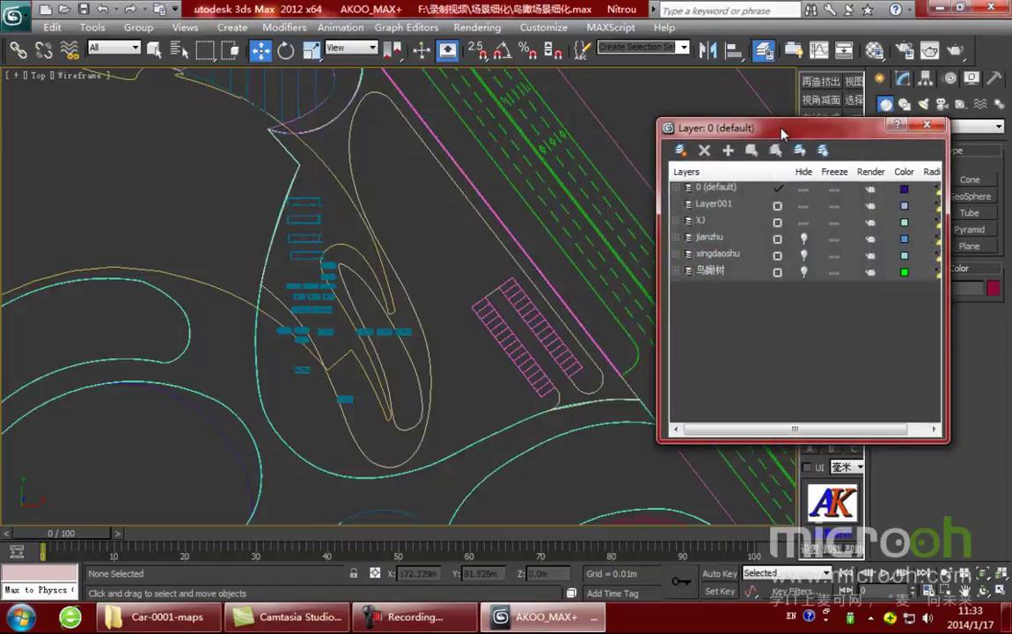
left_click(680, 151)
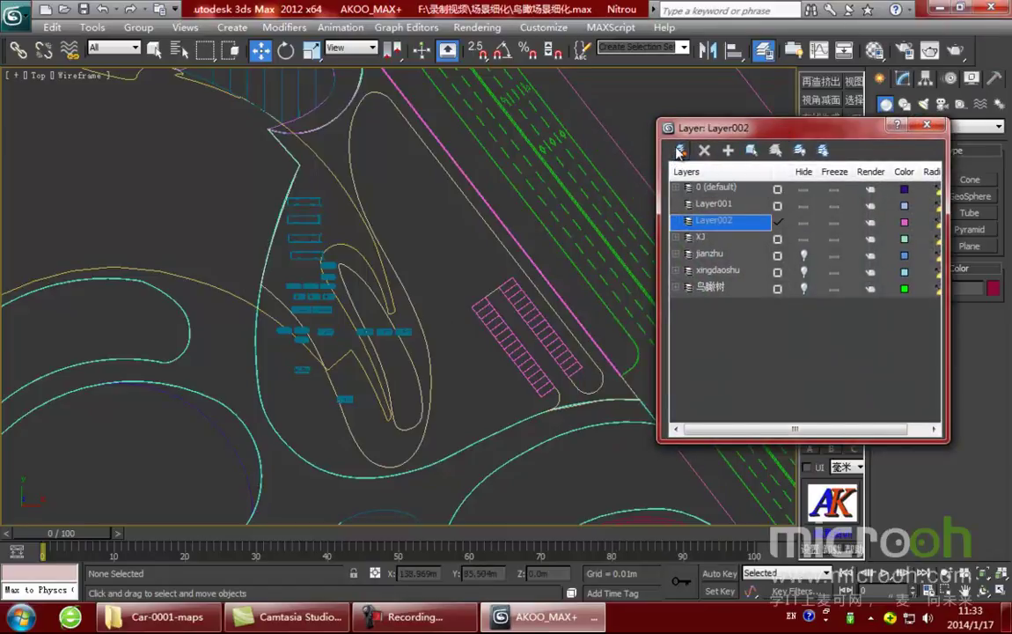
left_click(714, 220)
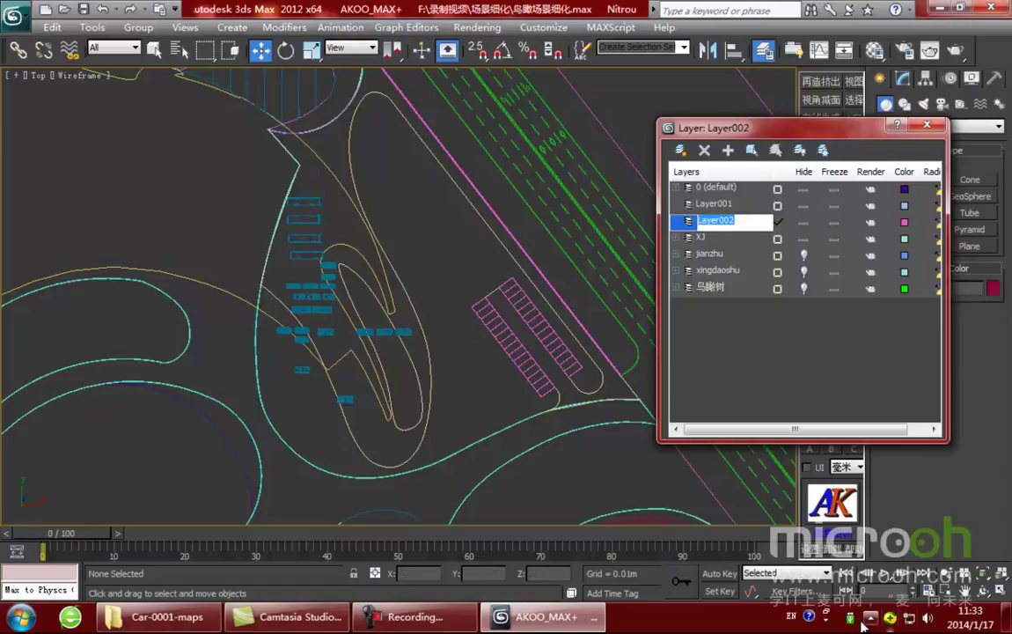
type("che")
key("Return")
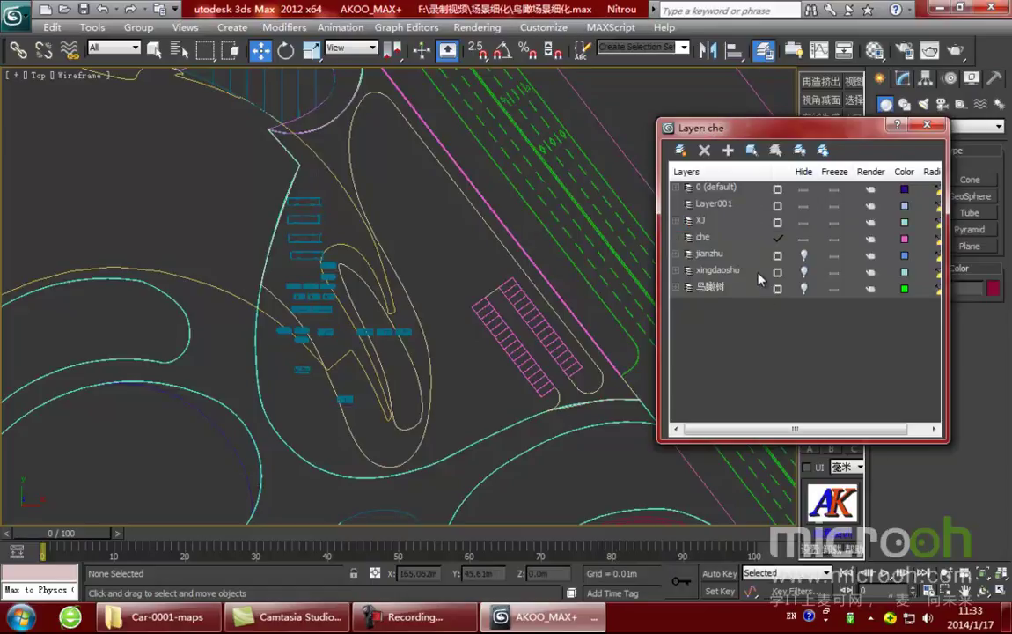
left_click(723, 239)
Select car-06 through car-28 by name and add them to the che layer.
scroll(369, 246, "up", 2)
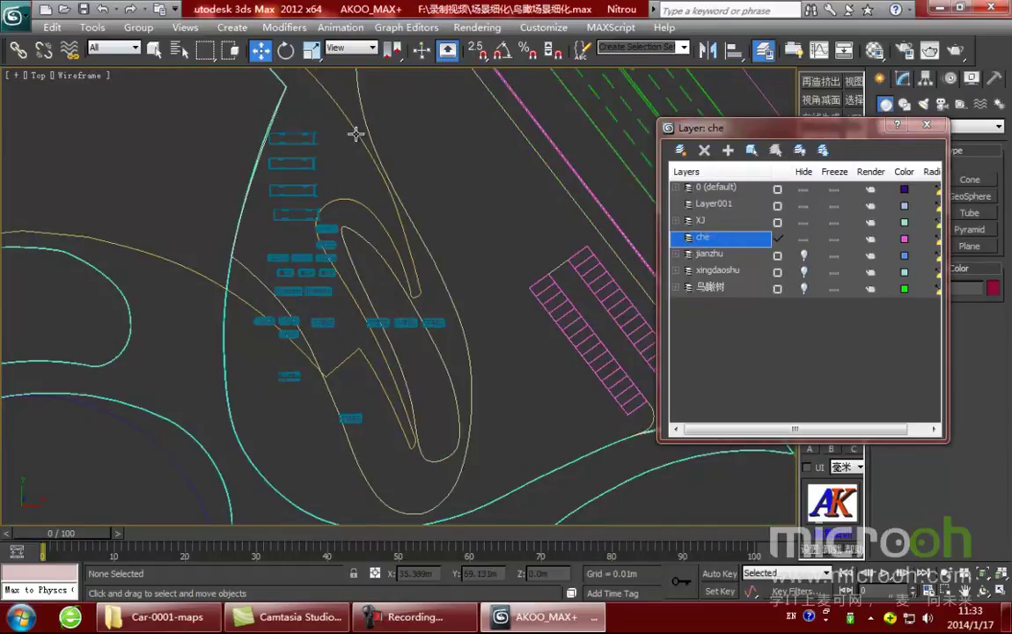
left_click(49, 31)
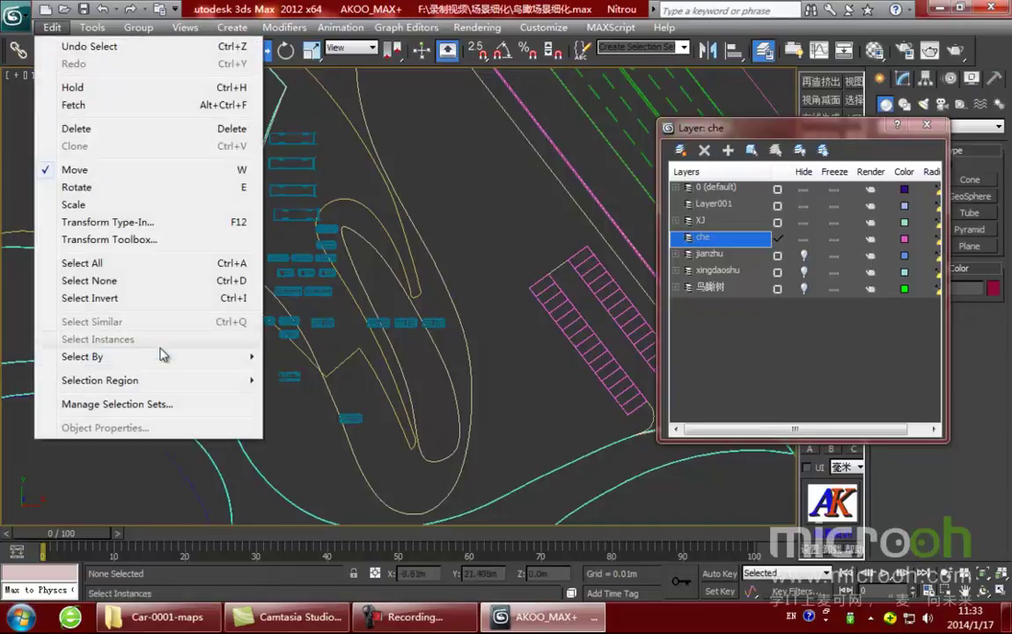
mouse_move(180, 357)
left_click(301, 357)
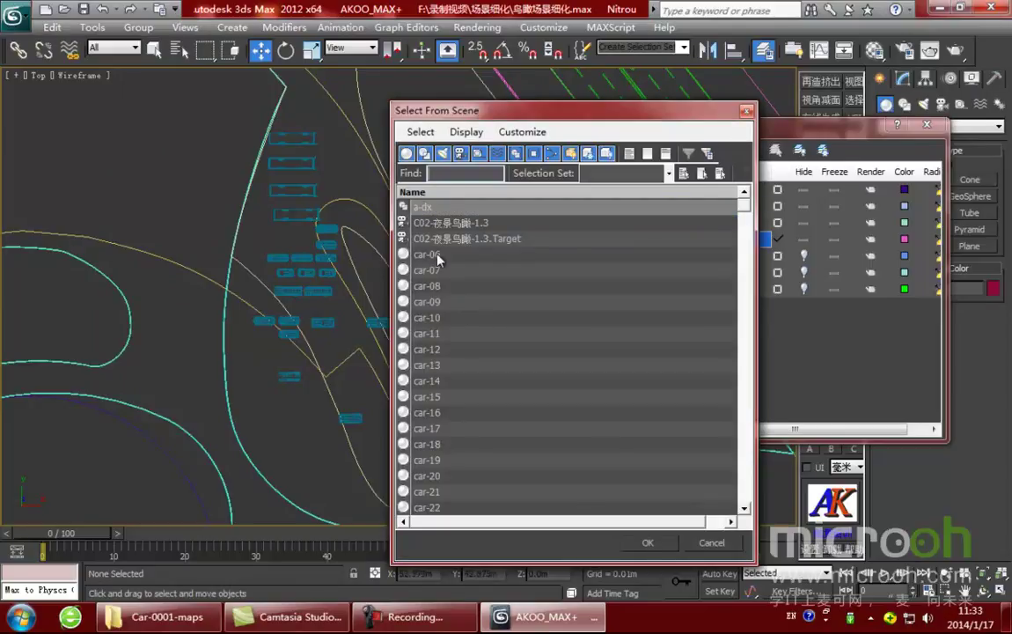
left_click_drag(435, 257, 466, 227)
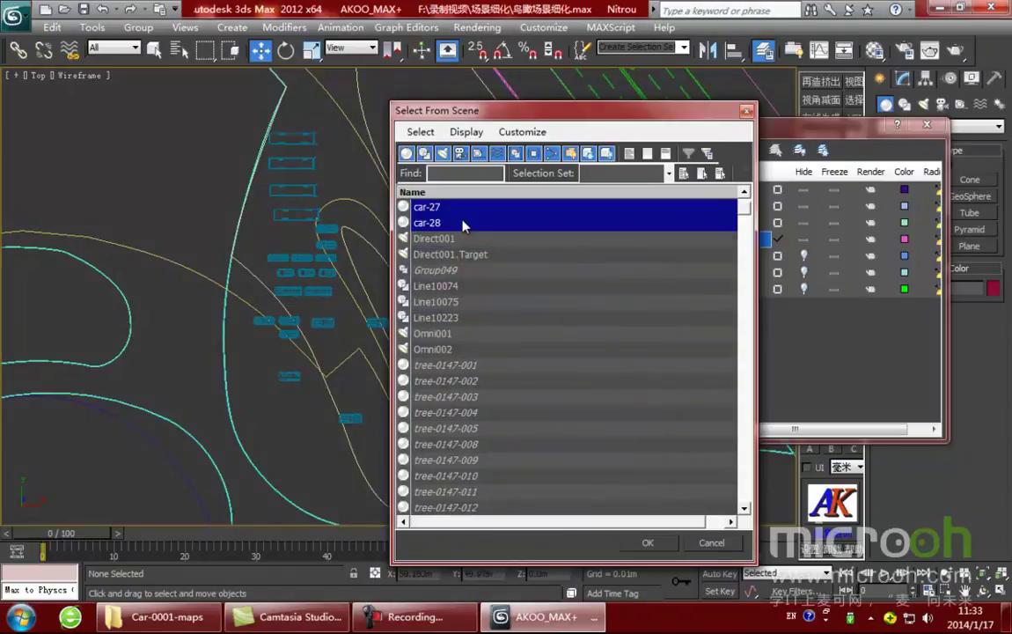
left_click(645, 542)
key("z")
scroll(518, 357, "down", 2)
left_click(729, 151)
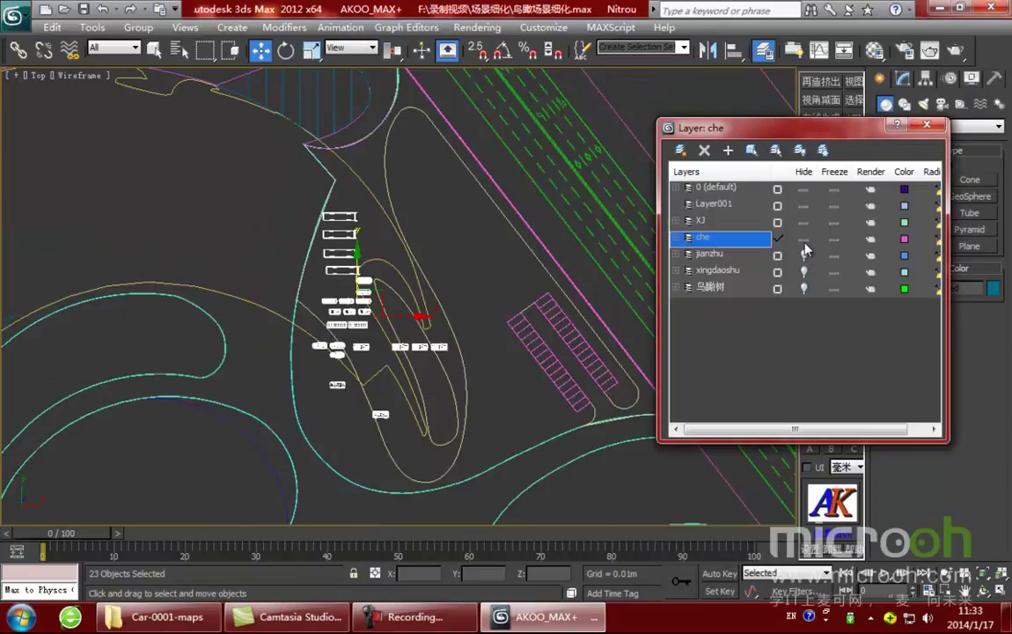
Hide the che layer and show it again to check that it holds all the vehicles.
left_click(805, 238)
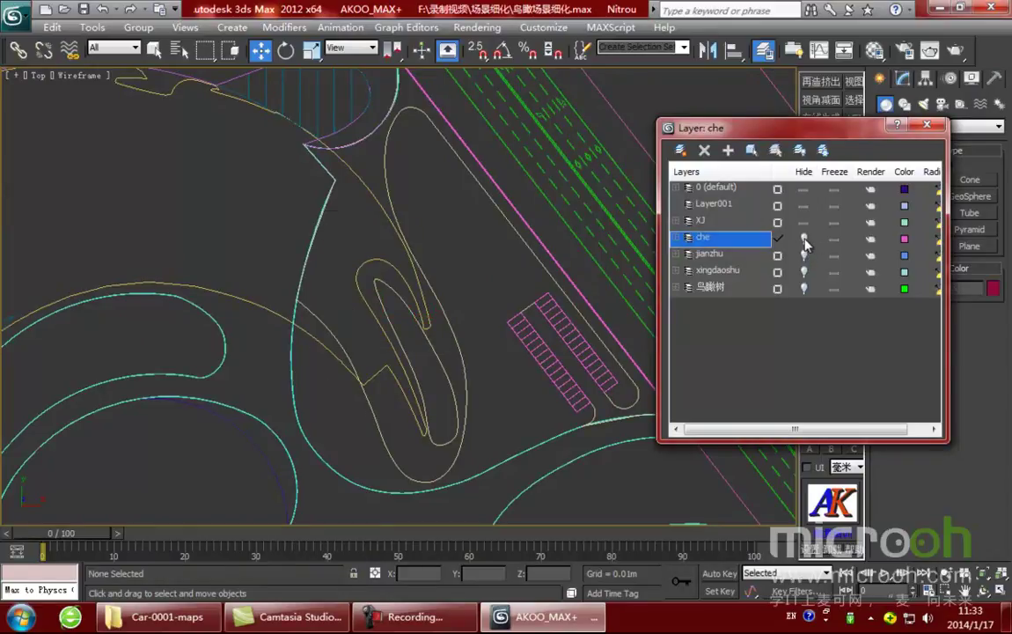
left_click(805, 238)
middle_click_drag(374, 340, 335, 379)
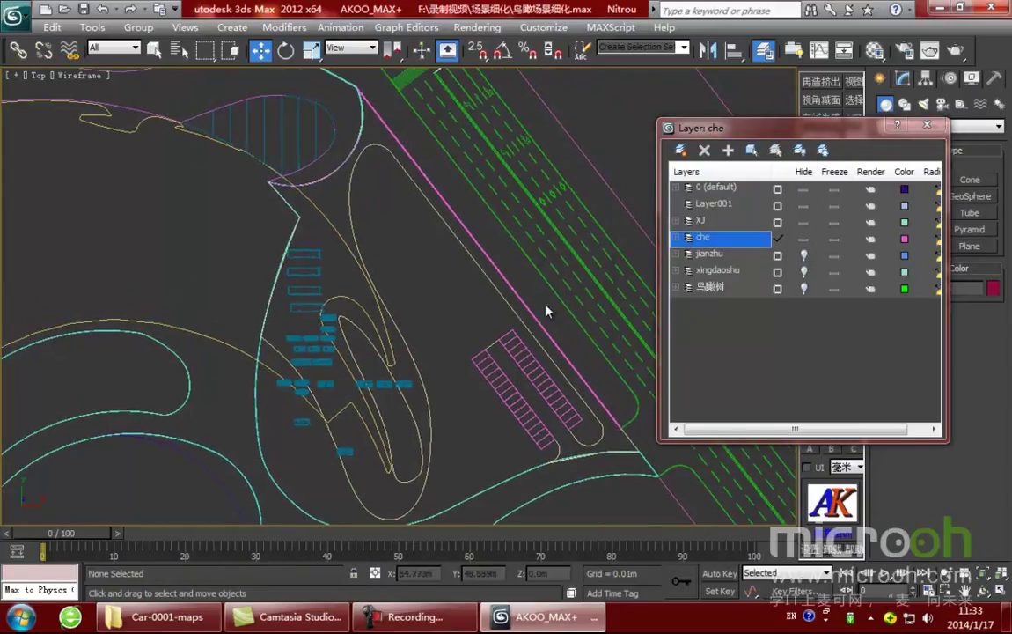
Close the layer manager and move car-20 from the vehicle group onto the diagonal road beside the parking lot.
left_click(929, 128)
middle_click_drag(454, 258, 430, 268)
scroll(384, 386, "up", 2)
middle_click_drag(370, 391, 364, 387)
left_click(369, 432)
scroll(378, 426, "down", 6)
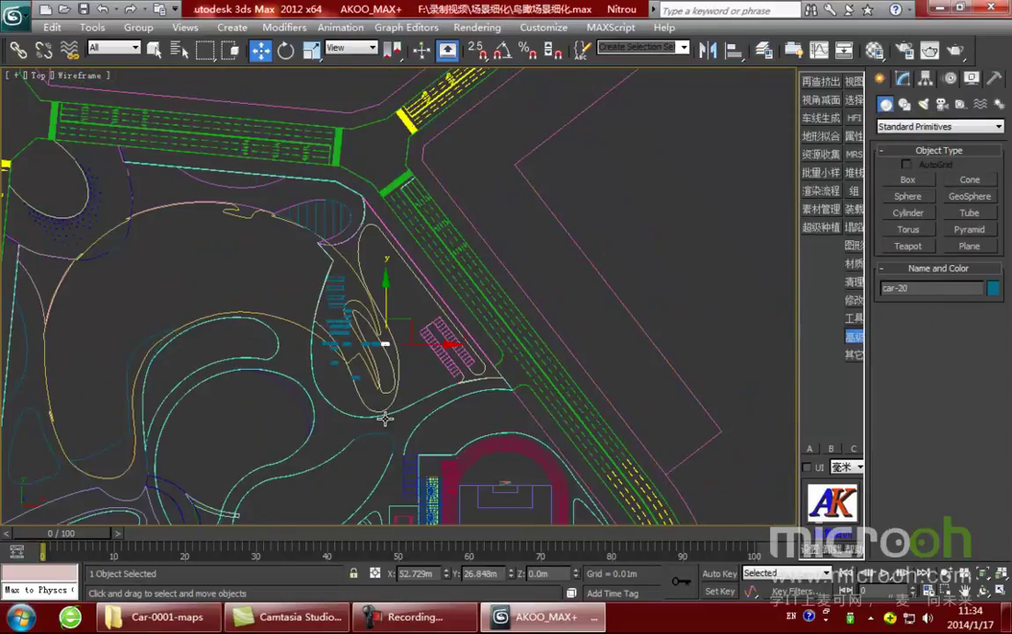
middle_click_drag(467, 397, 472, 354)
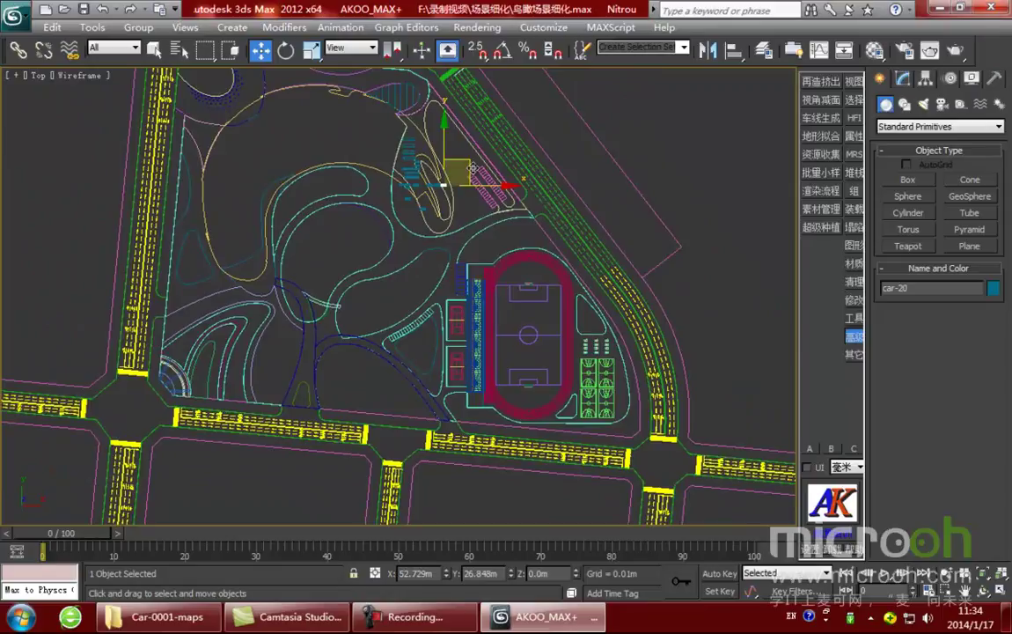
left_click_drag(471, 161, 550, 170)
scroll(550, 236, "up", 3)
middle_click_drag(604, 73, 512, 287)
scroll(512, 277, "up", 4)
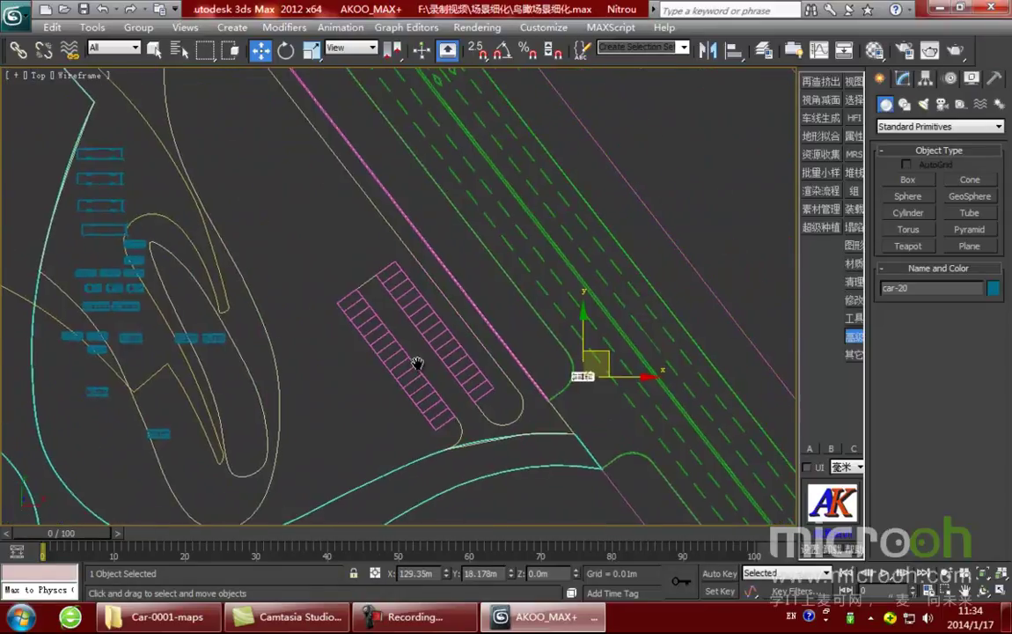
middle_click_drag(544, 343, 476, 364)
Rotate car-20 parallel to the diagonal road and move it into a lane at about X 128.6 m, Y 29.9 m.
key("e")
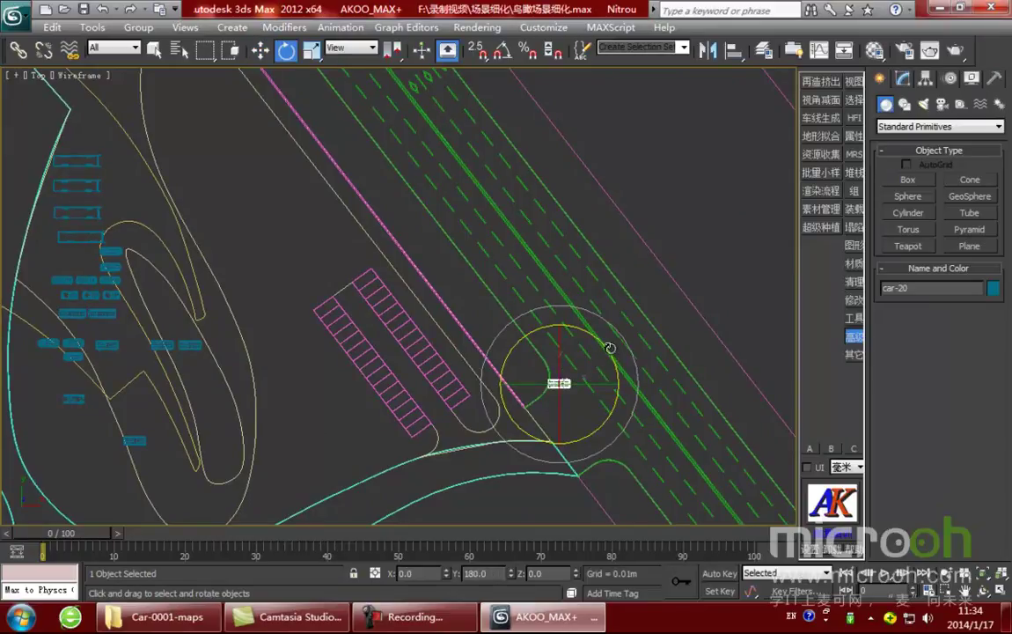
left_click_drag(548, 317, 391, 315)
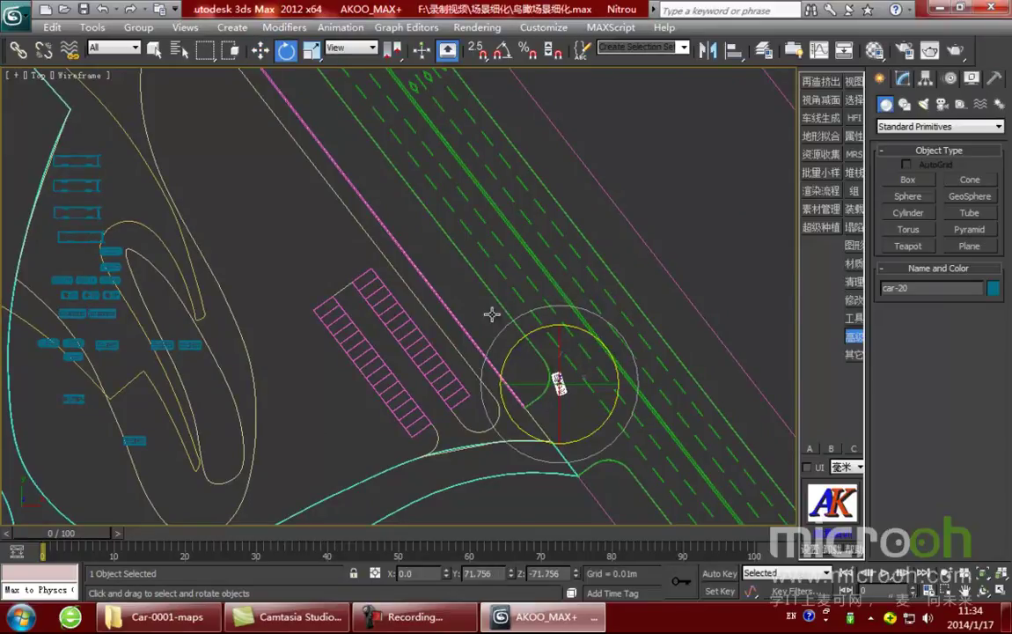
left_click_drag(566, 324, 539, 328)
key("w")
left_click_drag(586, 356, 583, 301)
scroll(578, 355, "up", 2)
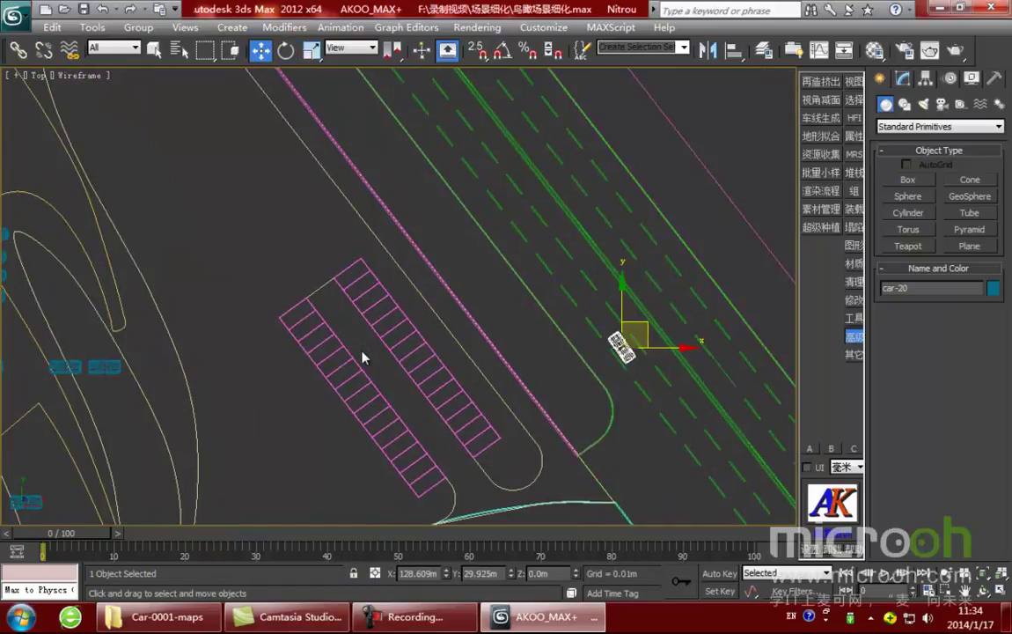
Place car-18 on the road up the lane from car-20 and rotate it parallel to the lane markings.
scroll(366, 354, "down", 2)
middle_click_drag(366, 355, 442, 334)
left_click(253, 333)
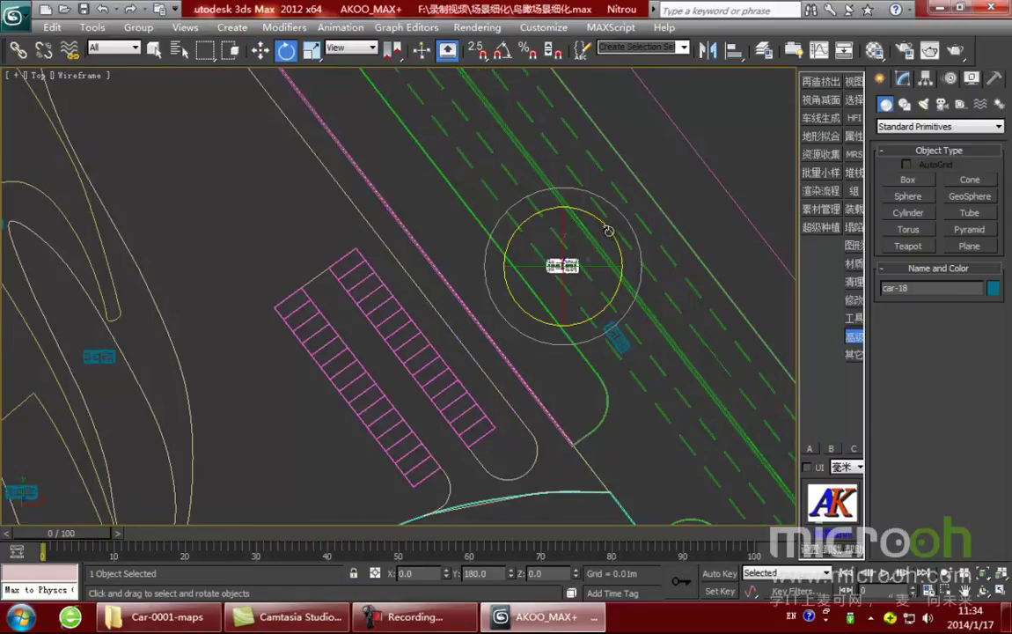
left_click_drag(585, 205, 647, 274)
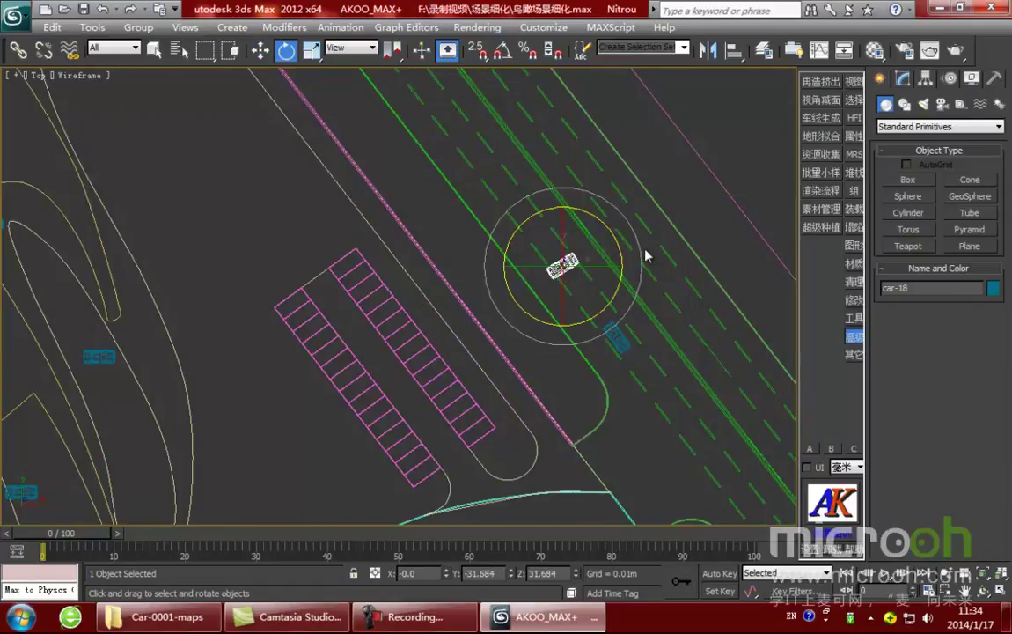
left_click_drag(611, 228, 614, 396)
key("w")
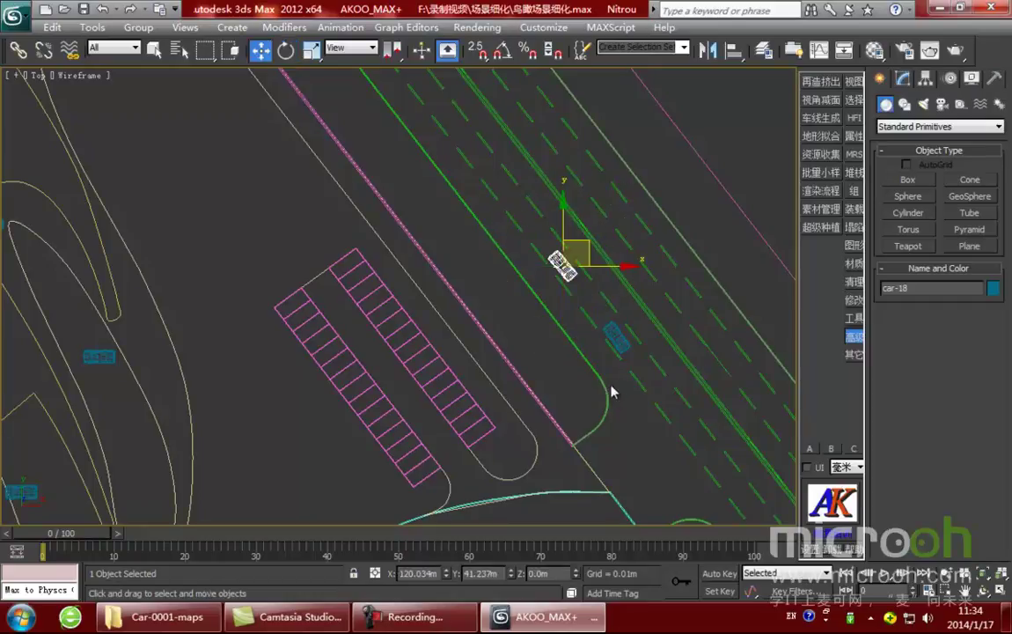
Move car-16 from the vehicle group onto the diagonal road next to car-18.
scroll(235, 335, "down", 4)
scroll(235, 333, "up", 3)
middle_click_drag(235, 334, 394, 288)
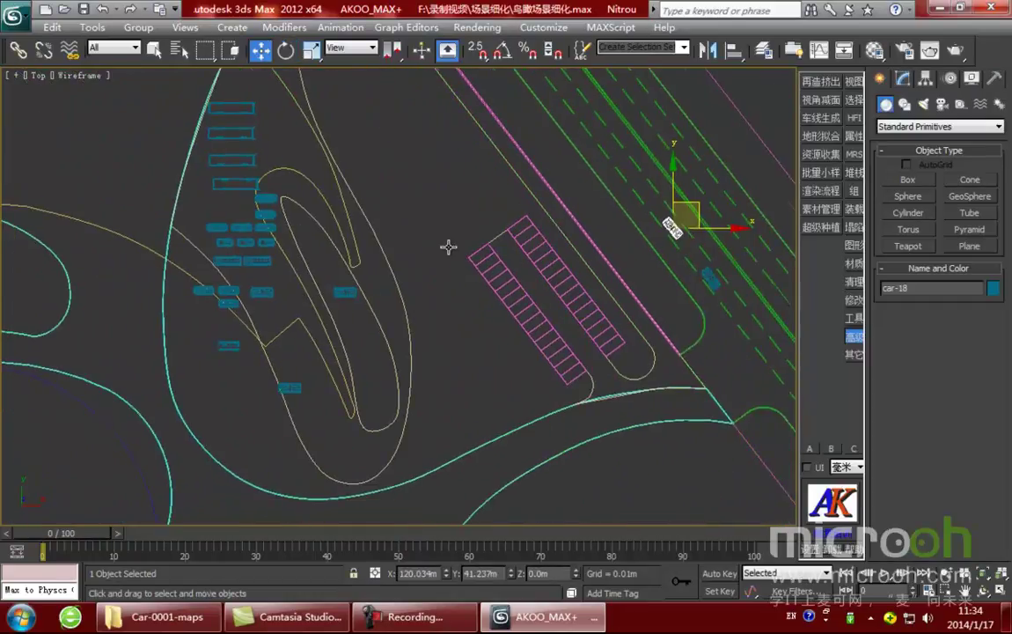
left_click(259, 291)
left_click_drag(286, 270, 657, 203)
middle_click_drag(657, 204, 502, 340)
scroll(503, 343, "up", 5)
middle_click_drag(566, 401, 481, 214)
middle_click_drag(578, 261, 493, 239)
left_click_drag(493, 240, 557, 241)
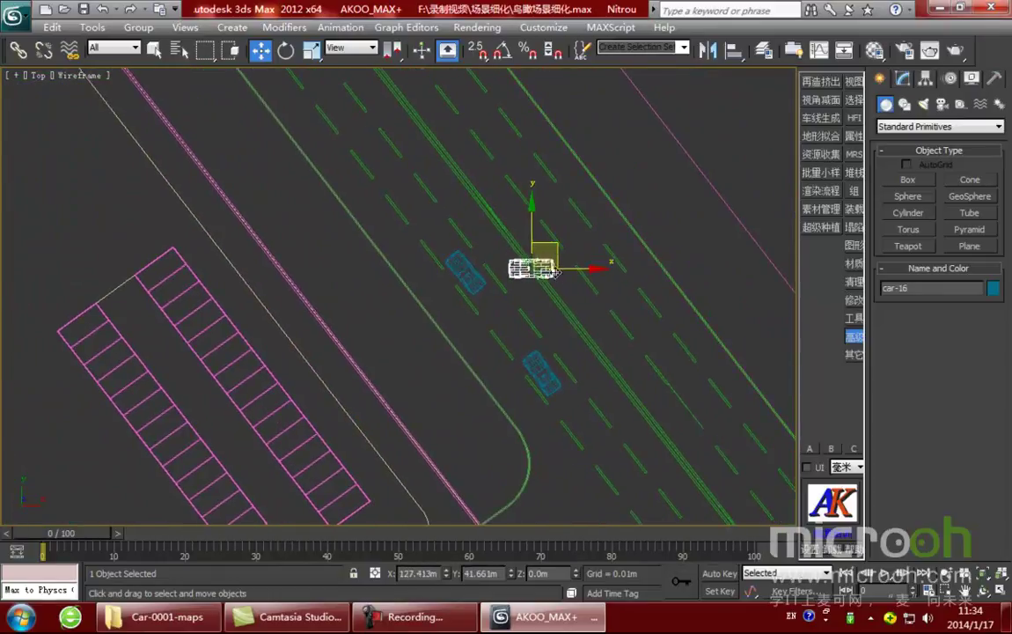
Rotate car-16 parallel to the road and move it into the lane between car-18 and the centre line.
scroll(508, 278, "up", 3)
middle_click_drag(520, 286, 507, 279)
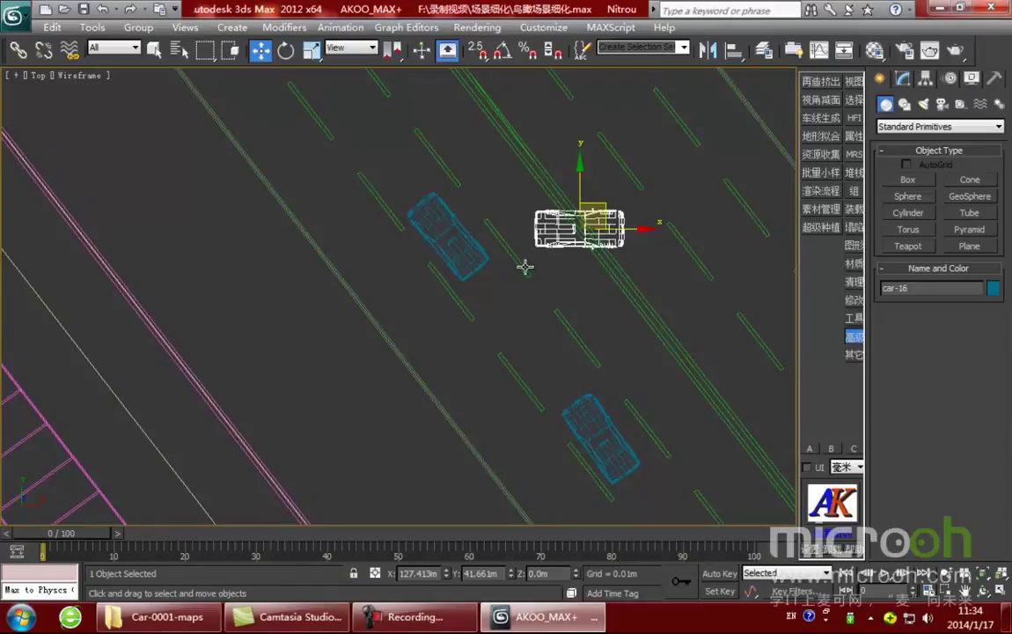
key("e")
left_click_drag(617, 185, 639, 290)
key("w")
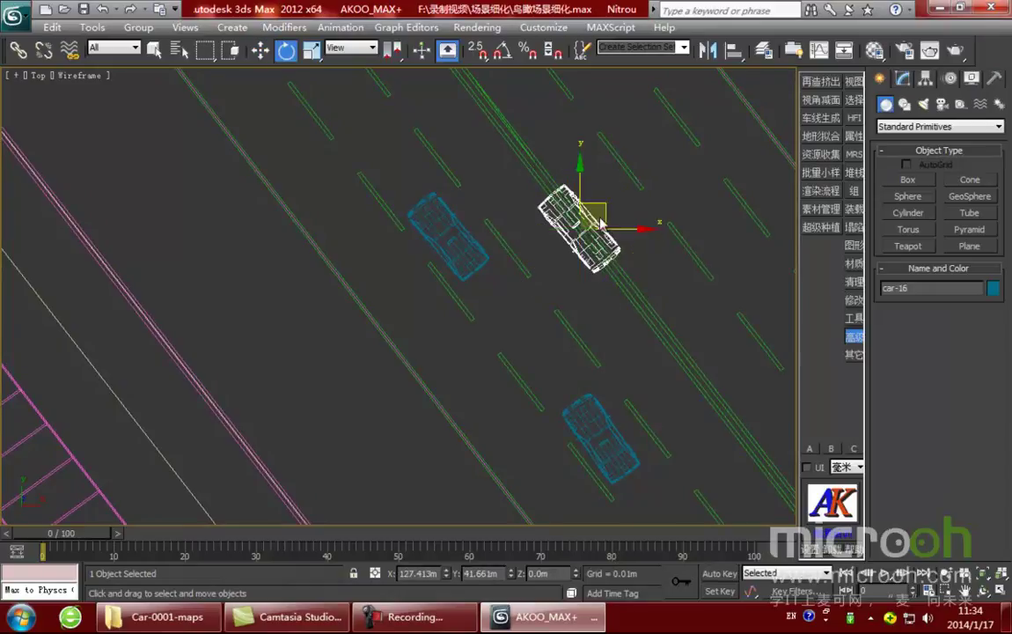
left_click_drag(583, 220, 559, 244)
Fine-tune the rotation of car-20 to match the direction of its lane.
middle_click_drag(591, 280, 537, 350)
left_click(540, 361)
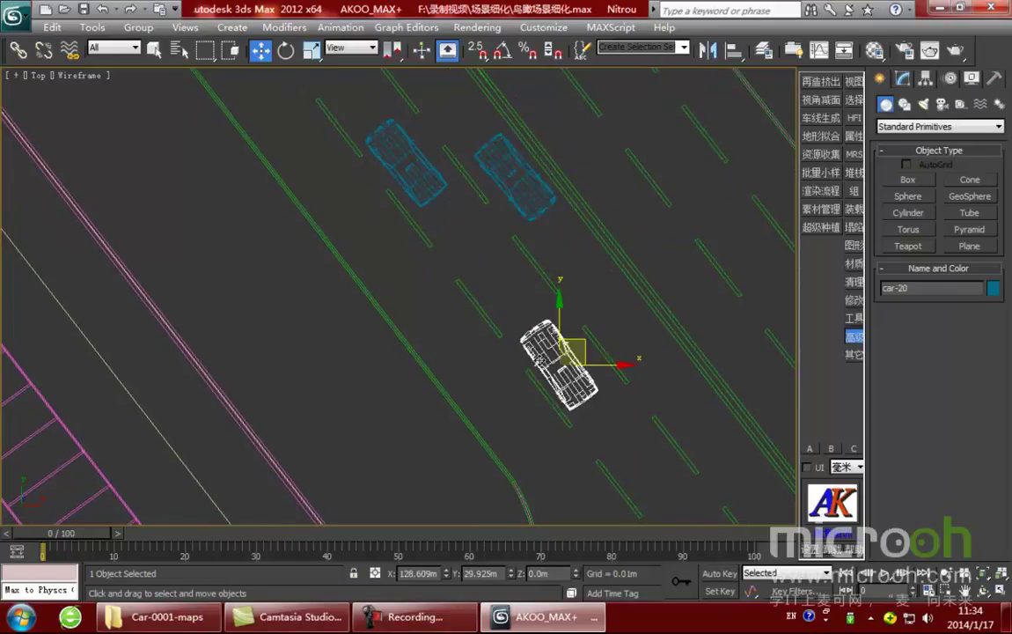
key("e")
left_click_drag(589, 316, 546, 339)
key("w")
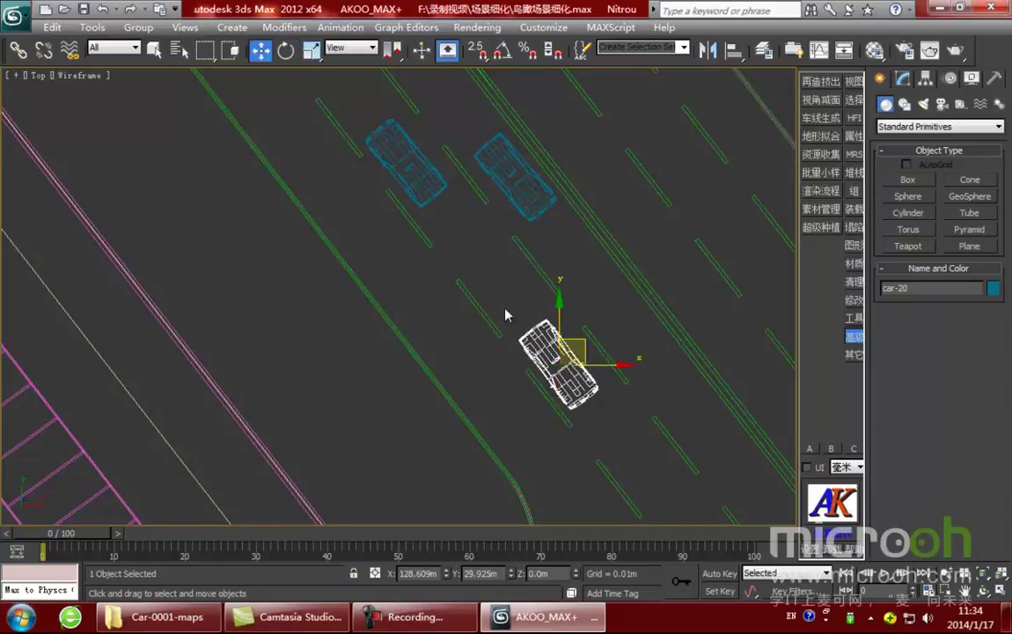
Fine-tune the rotation of car-18 to match the direction of its lane.
middle_click_drag(449, 193, 519, 269)
left_click(476, 246)
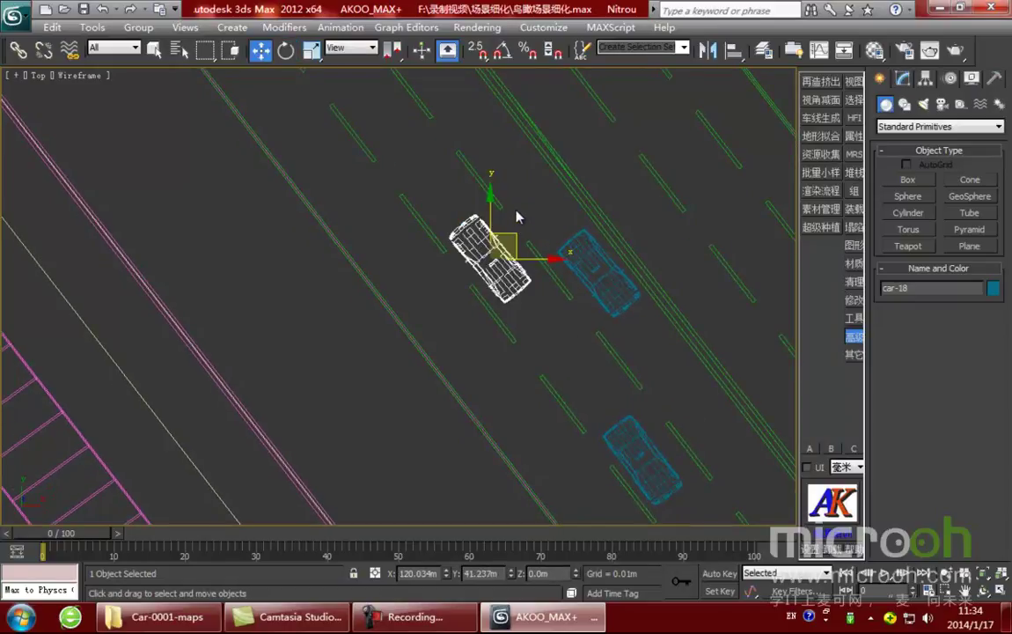
key("e")
left_click_drag(513, 210, 549, 260)
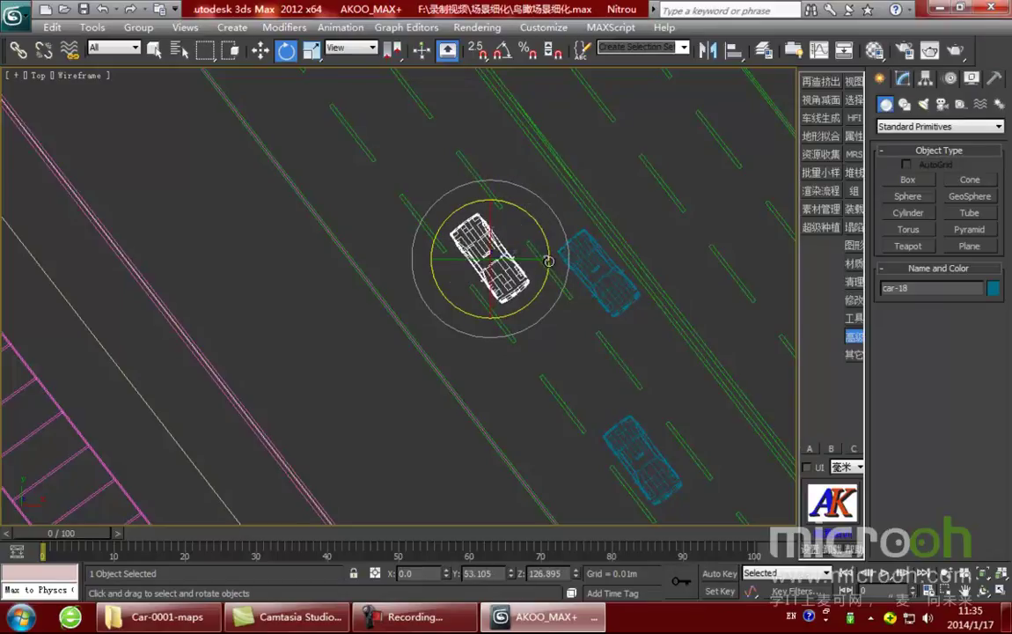
Move car-08 from the vehicle group onto the diagonal road, up the road from car-16 and car-18.
scroll(565, 290, "down", 4)
scroll(281, 365, "down", 3)
middle_click_drag(293, 349, 510, 307)
scroll(511, 265, "up", 3)
middle_click_drag(400, 276, 129, 325)
left_click(368, 253)
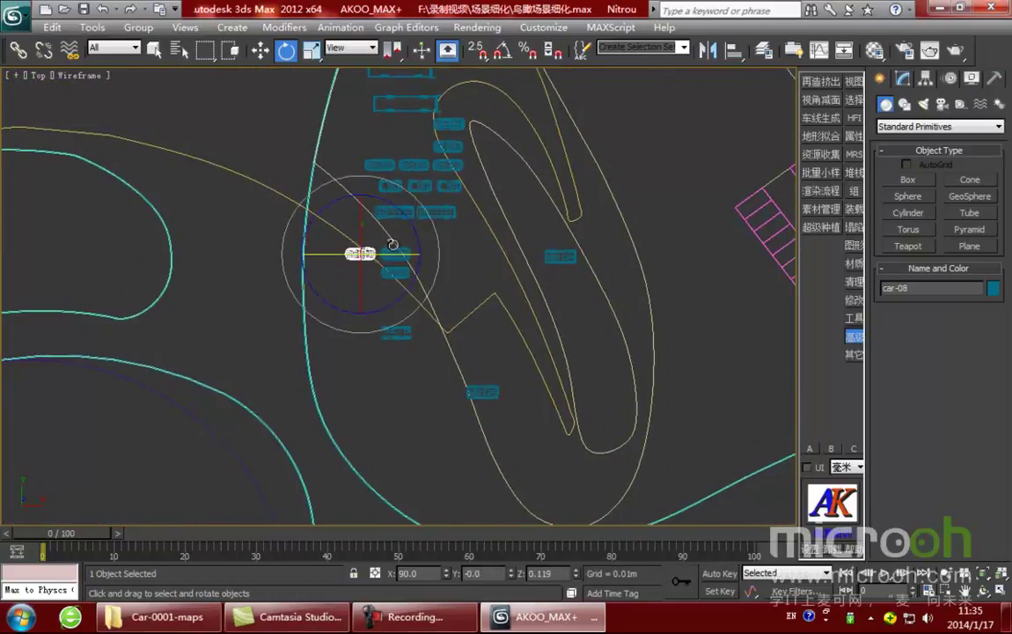
key("w")
left_click_drag(380, 232, 631, 209)
scroll(671, 273, "down", 3)
middle_click_drag(680, 302, 416, 342)
left_click_drag(267, 276, 450, 205)
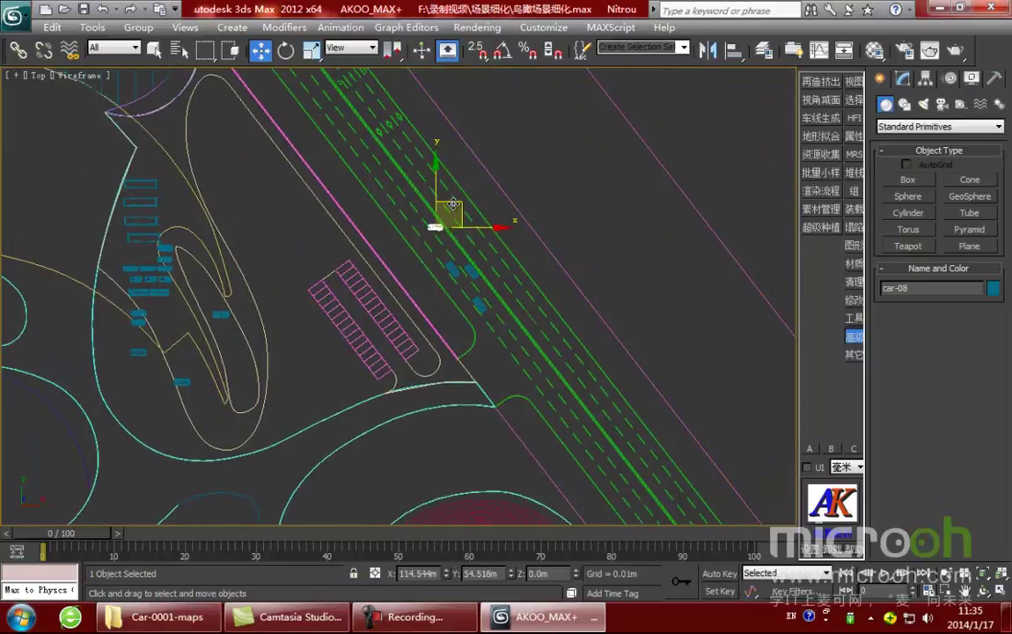
scroll(402, 299, "up", 6)
middle_click_drag(411, 310, 347, 393)
middle_click_drag(515, 187, 446, 299)
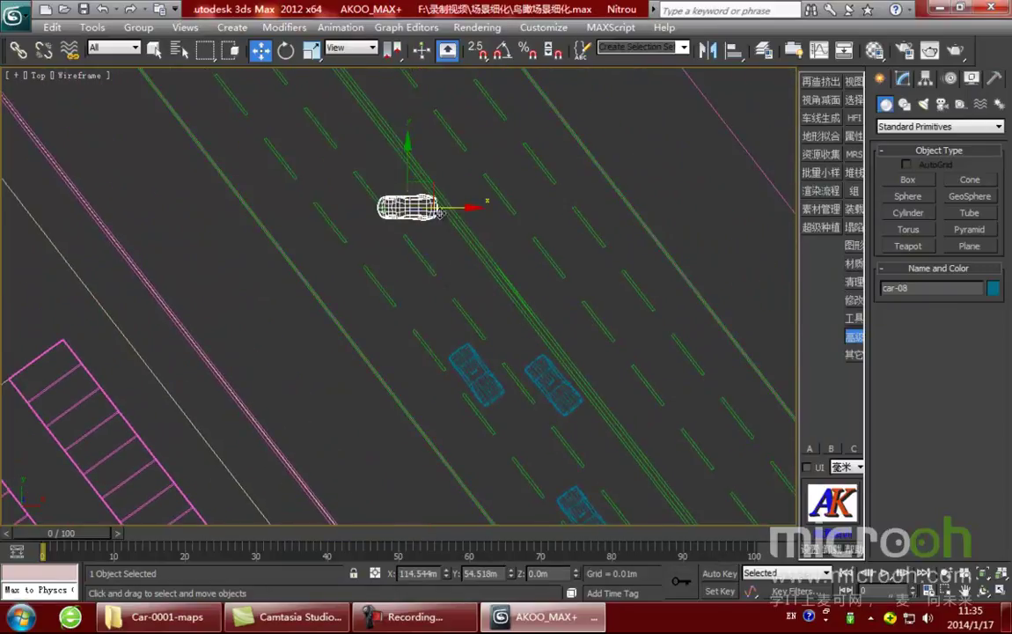
Rotate car-08 parallel to the road and move it into the lane beside the centre line.
key("e")
left_click_drag(447, 170, 473, 229)
key("w")
left_click_drag(421, 195, 477, 259)
Move car-11 from the vehicle group to the edge of the diagonal road near car-08.
scroll(486, 286, "down", 3)
scroll(487, 286, "down", 2)
middle_click_drag(561, 277, 695, 199)
left_click(152, 271)
left_click_drag(173, 250, 495, 162)
scroll(530, 198, "up", 3)
middle_click_drag(531, 199, 319, 379)
scroll(402, 347, "up", 1)
middle_click_drag(402, 347, 393, 344)
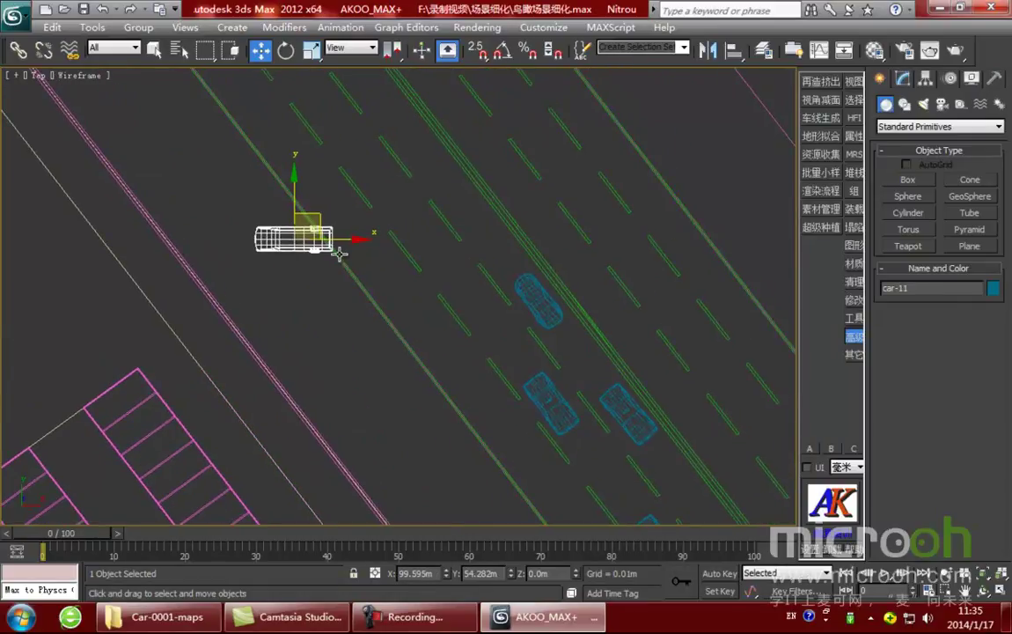
Rotate car-11 parallel to the road and place it up the lane from car-08 at about X 114.4 m, Y 55.8 m.
key("e")
left_click_drag(343, 203, 377, 288)
key("w")
left_click_drag(337, 200, 502, 192)
Show the scene shaded and view the placed vehicles on the road up close from an angle.
key("F3")
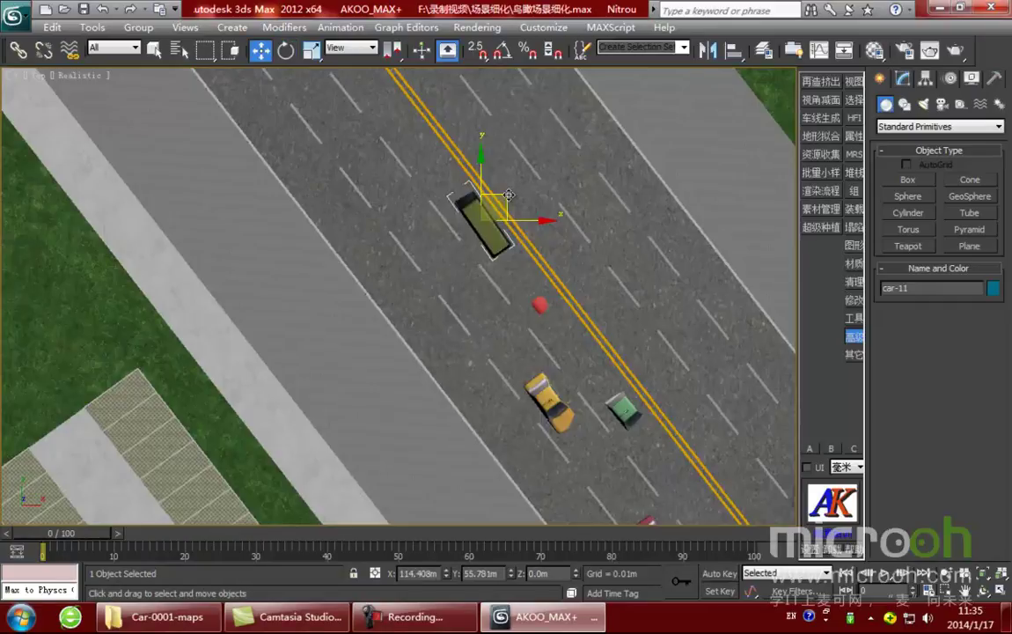
scroll(517, 279, "up", 4)
middle_click_drag(518, 278, 517, 299)
middle_click_drag(552, 241, 553, 132, "alt")
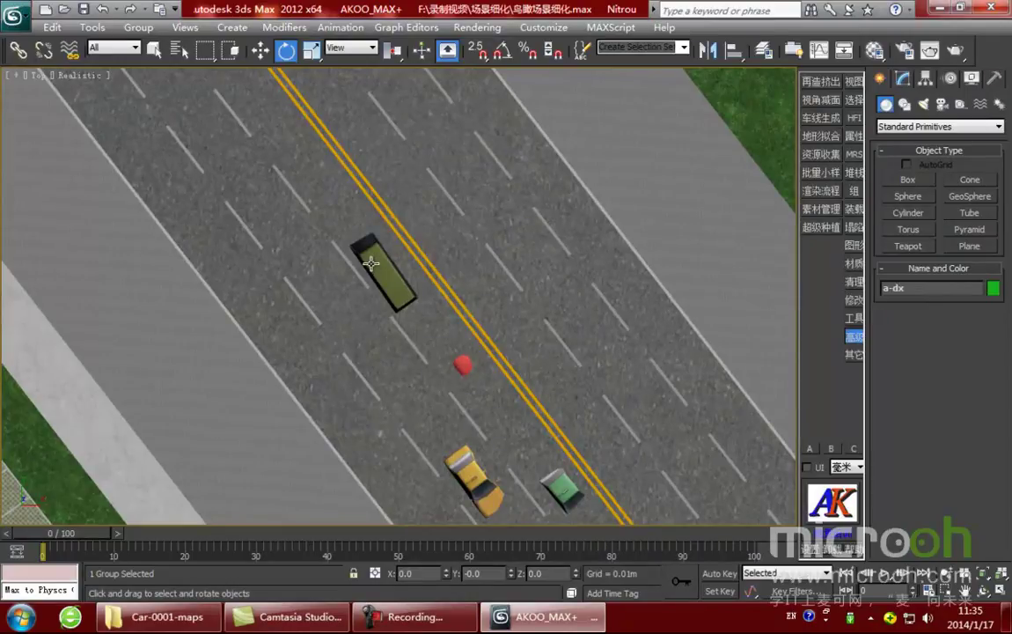
Return to wireframe and fine-tune the rotation of car-11 to match its lane.
left_click(371, 264)
key("F3")
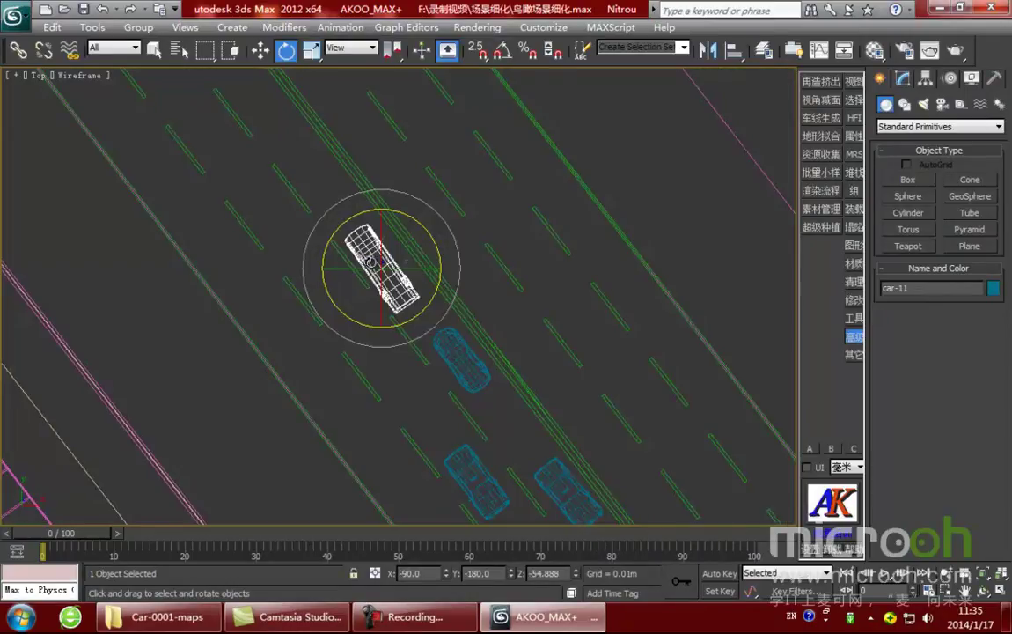
mouse_move(426, 229)
left_mouse_down()
mouse_move(414, 326)
mouse_move(463, 395)
mouse_move(436, 242)
left_mouse_up()
key("w")
Examine the positions and spacing of the placed vehicles along the diagonal road in the top view.
scroll(445, 264, "down", 3)
scroll(310, 355, "down", 5)
scroll(368, 316, "up", 4)
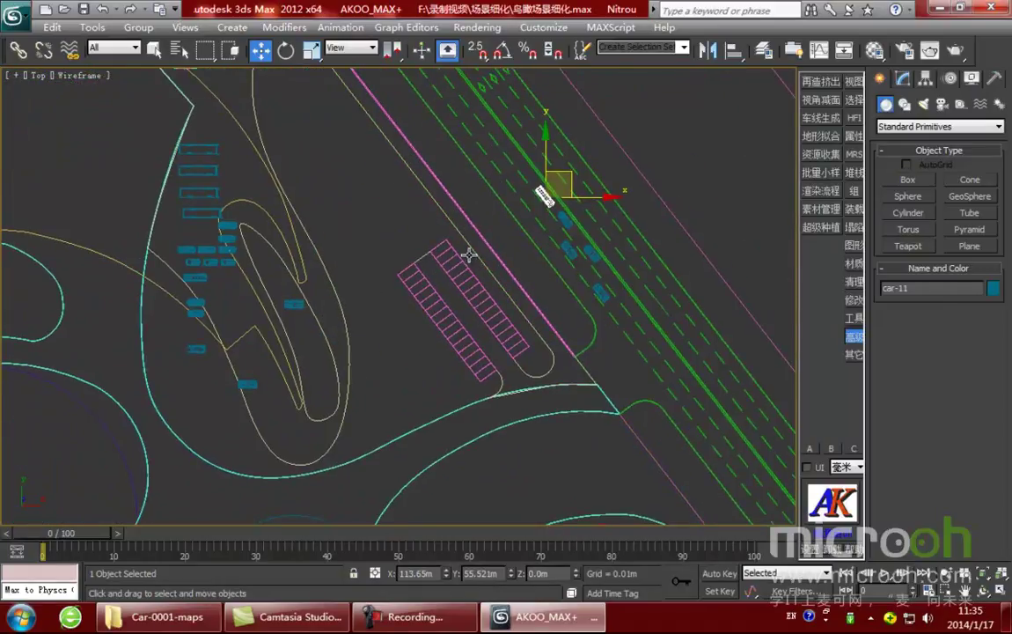
middle_click_drag(471, 262, 413, 306)
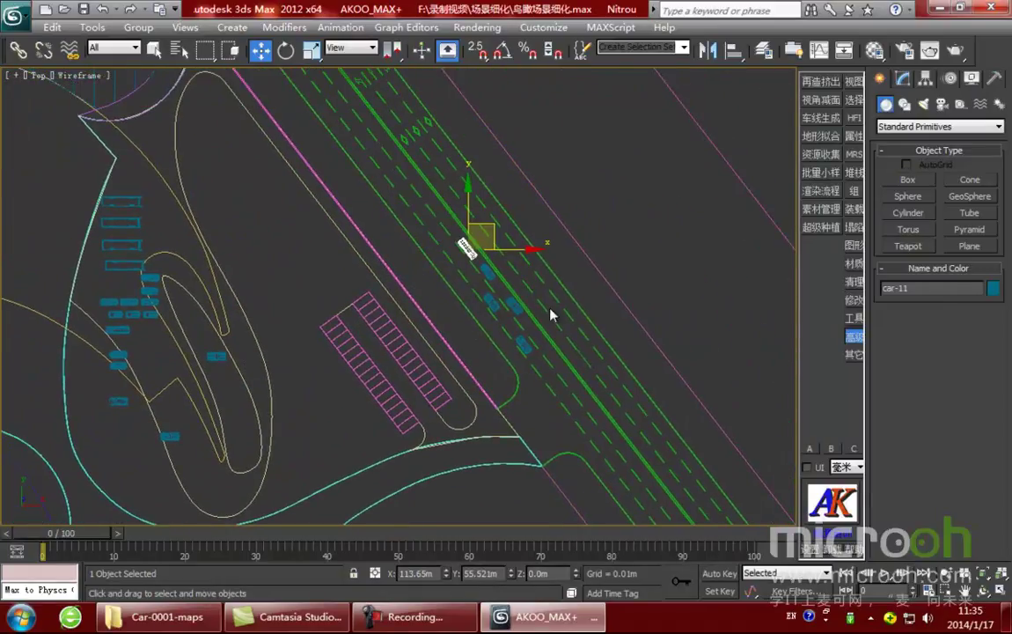
scroll(550, 307, "up", 2)
middle_click_drag(541, 316, 487, 374)
scroll(498, 375, "up", 2)
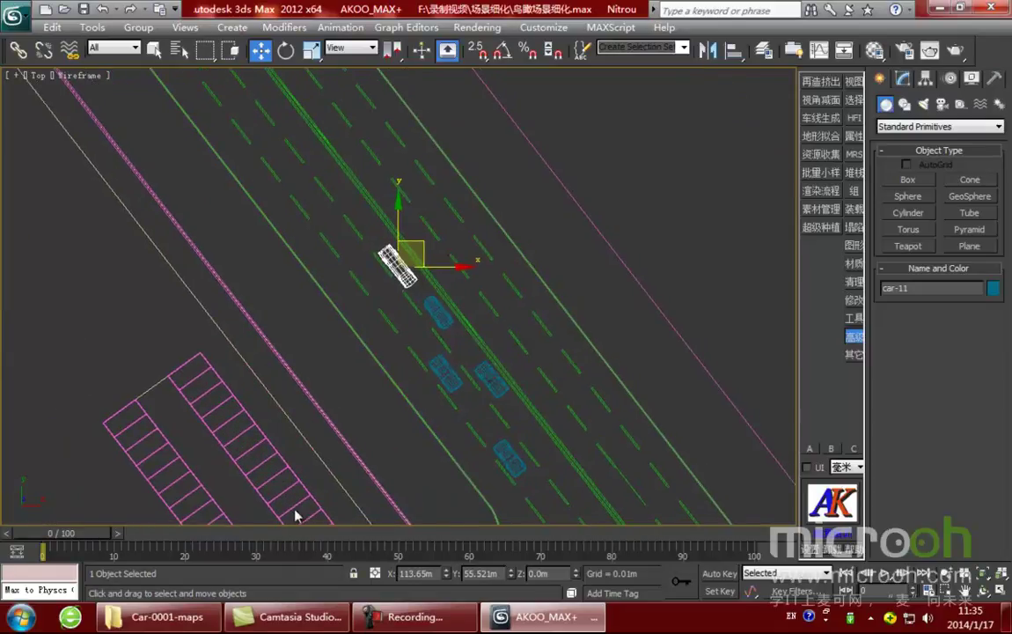
scroll(408, 291, "down", 3)
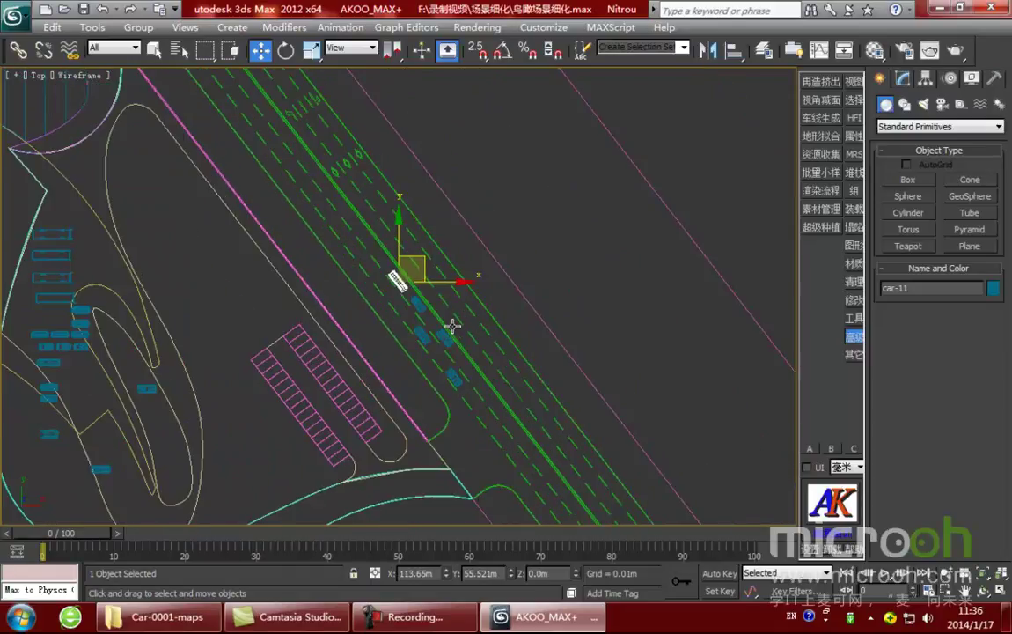
scroll(451, 326, "up", 2)
middle_click_drag(451, 323, 443, 333)
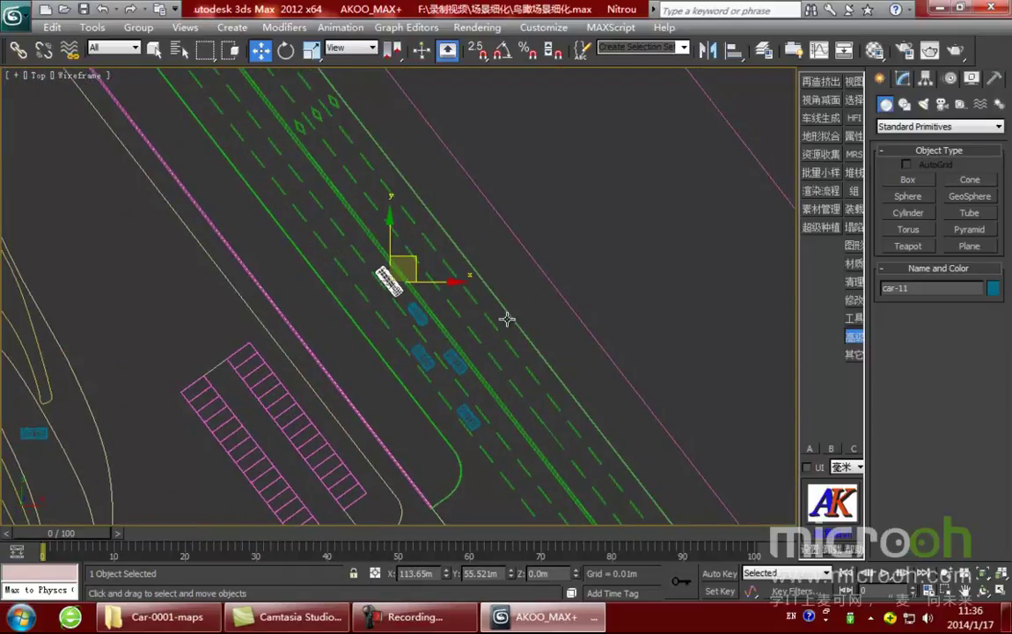
scroll(507, 319, "up", 2)
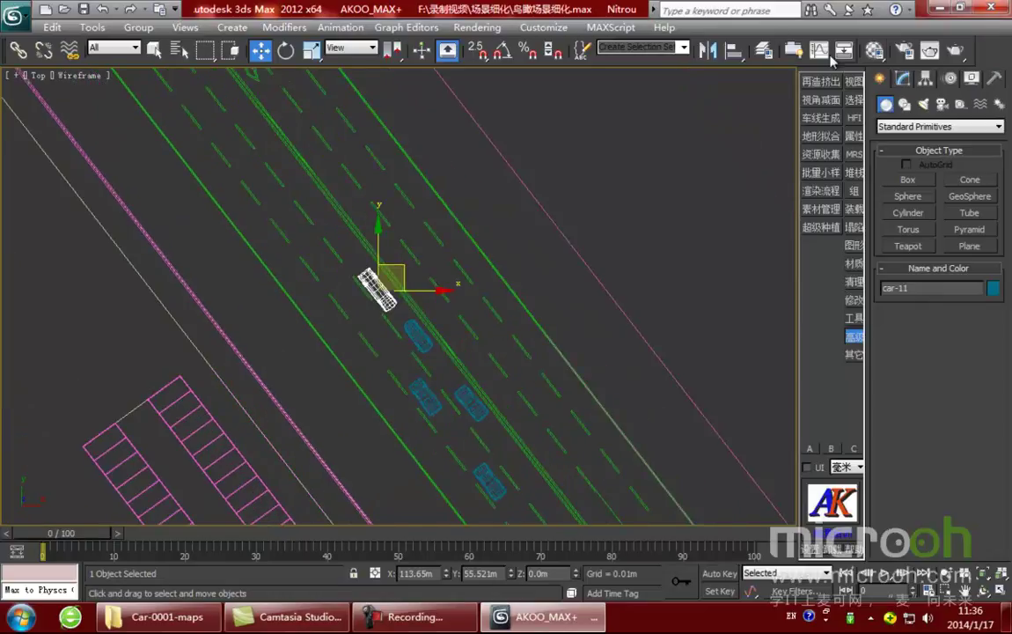
Select all vehicles on the che layer through the layer manager and close it.
left_click(764, 50)
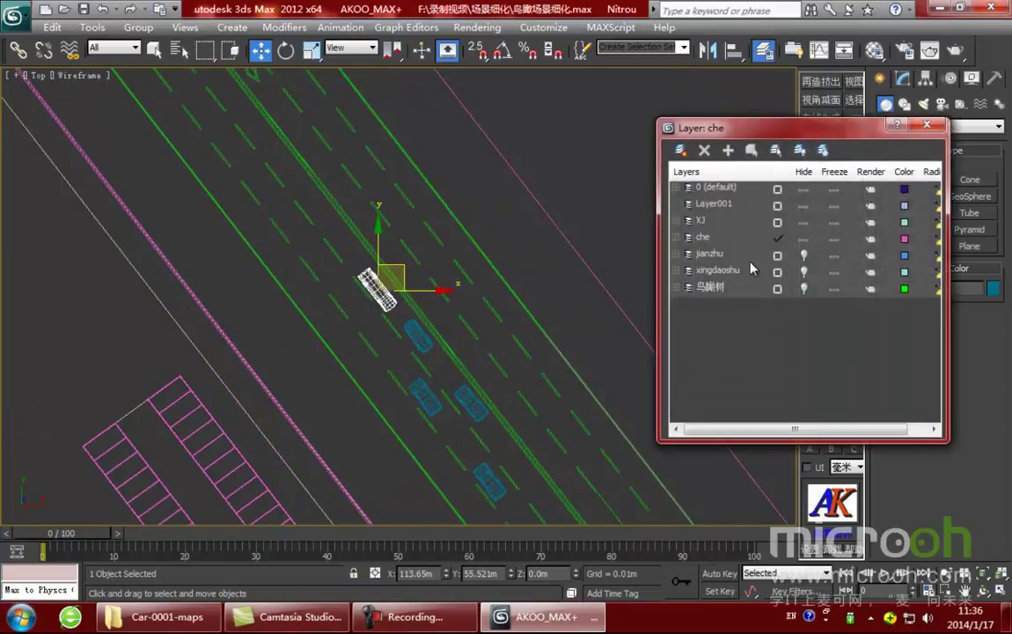
left_click(708, 237)
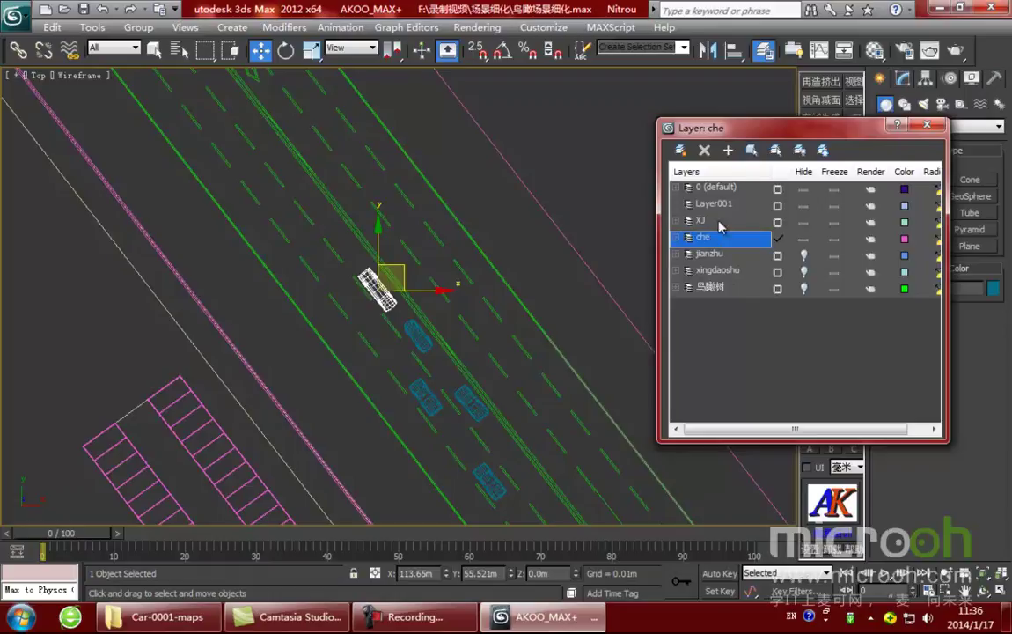
left_click(751, 150)
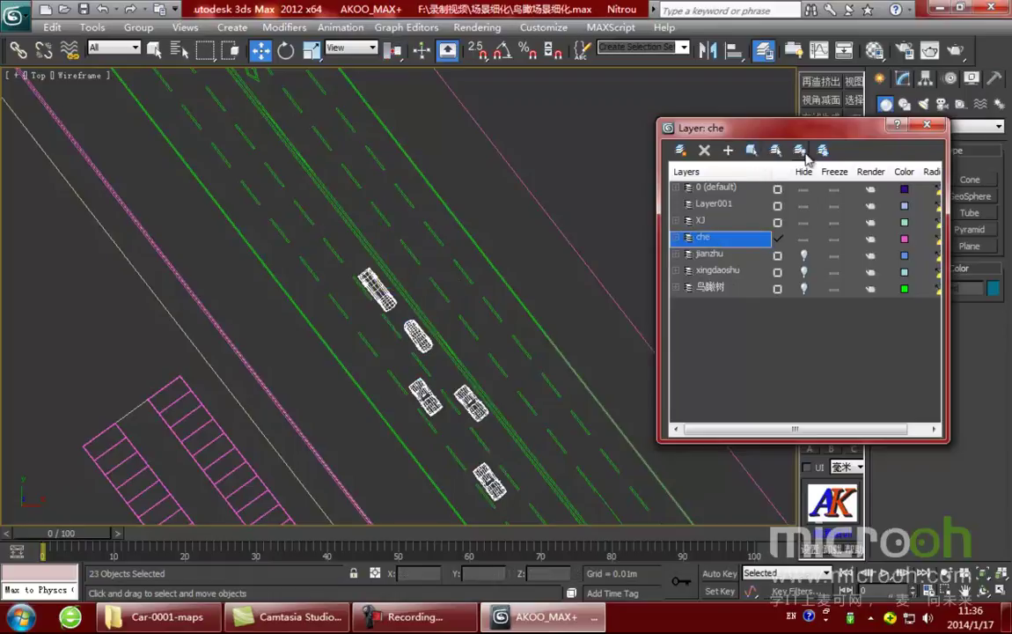
left_click(929, 125)
Show the top view shaded and examine the selected vehicles on the road.
middle_click_drag(421, 353, 587, 238)
scroll(570, 305, "down", 3)
scroll(570, 305, "up", 5)
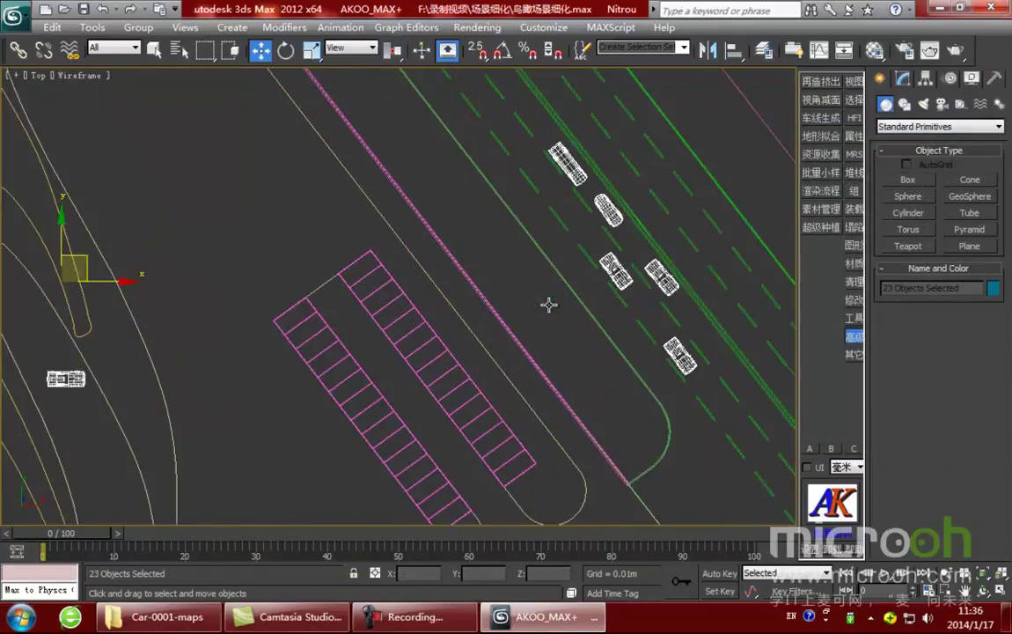
key("F3")
middle_click_drag(492, 308, 454, 316)
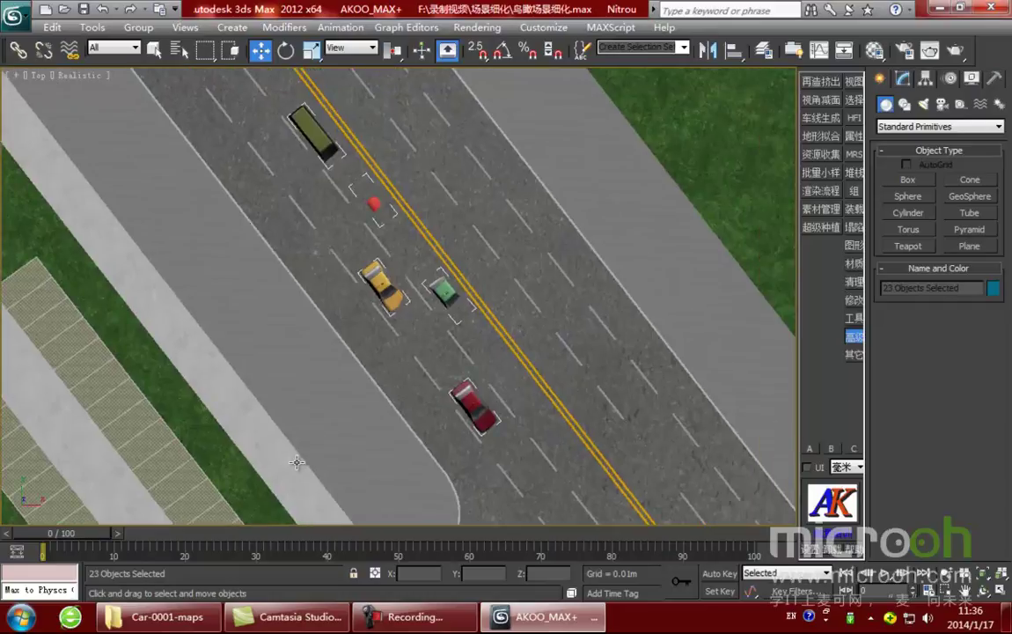
left_click(607, 29)
left_click(623, 83)
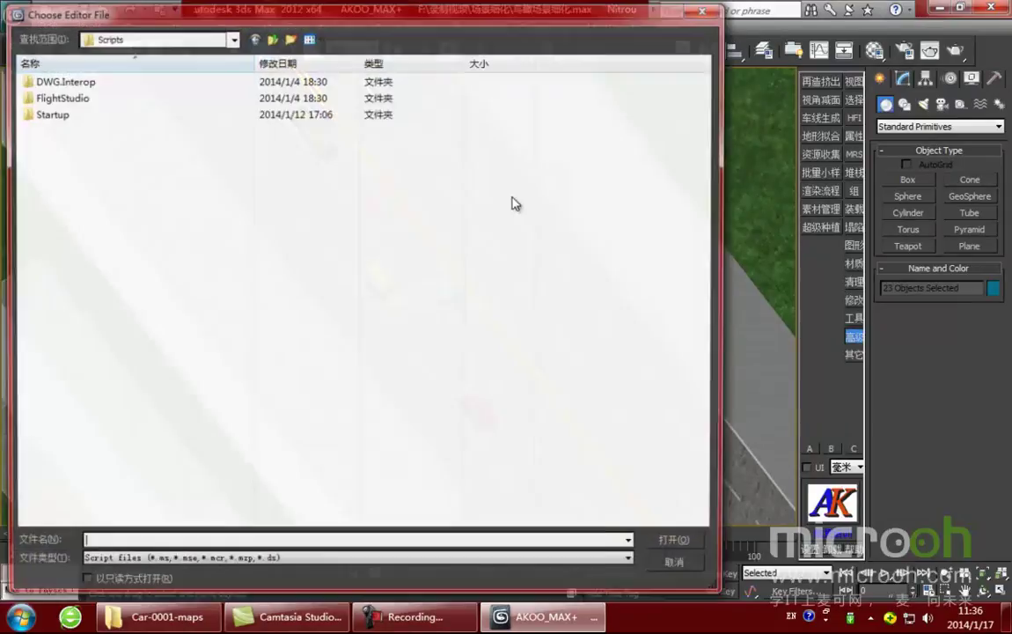
double_click(620, 7)
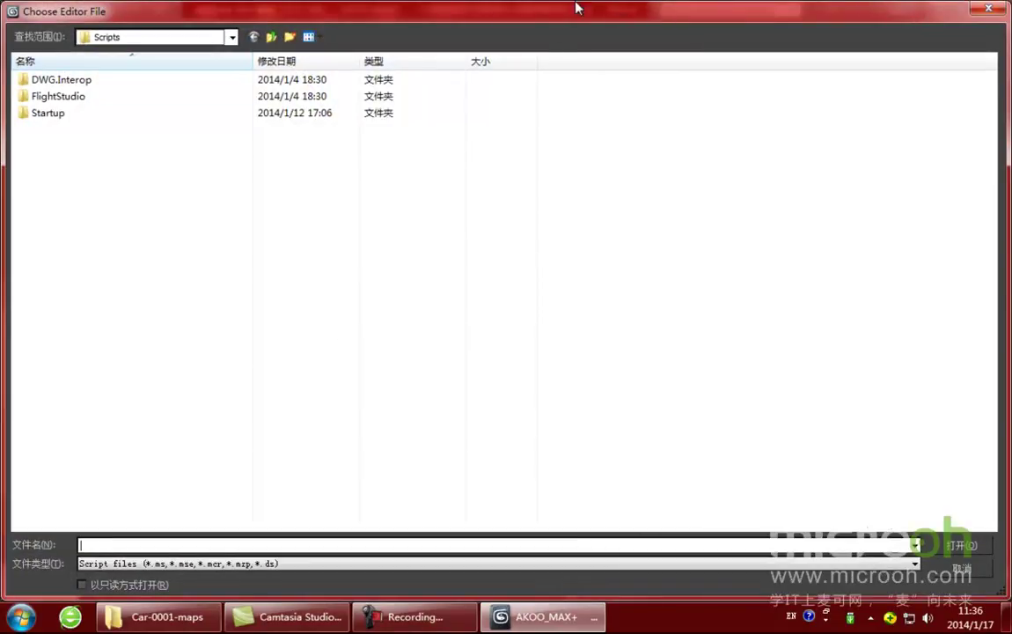
left_click(960, 572)
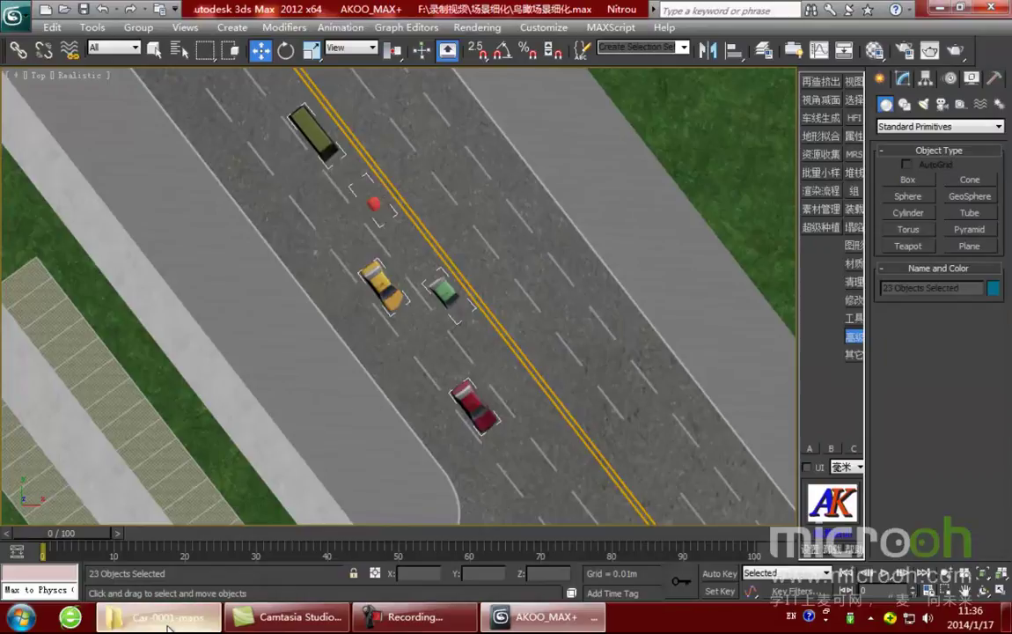
Load the 山坡放树 script from the 脚本 folder into the scene and place its dialog clear of the vehicles.
left_click(194, 624)
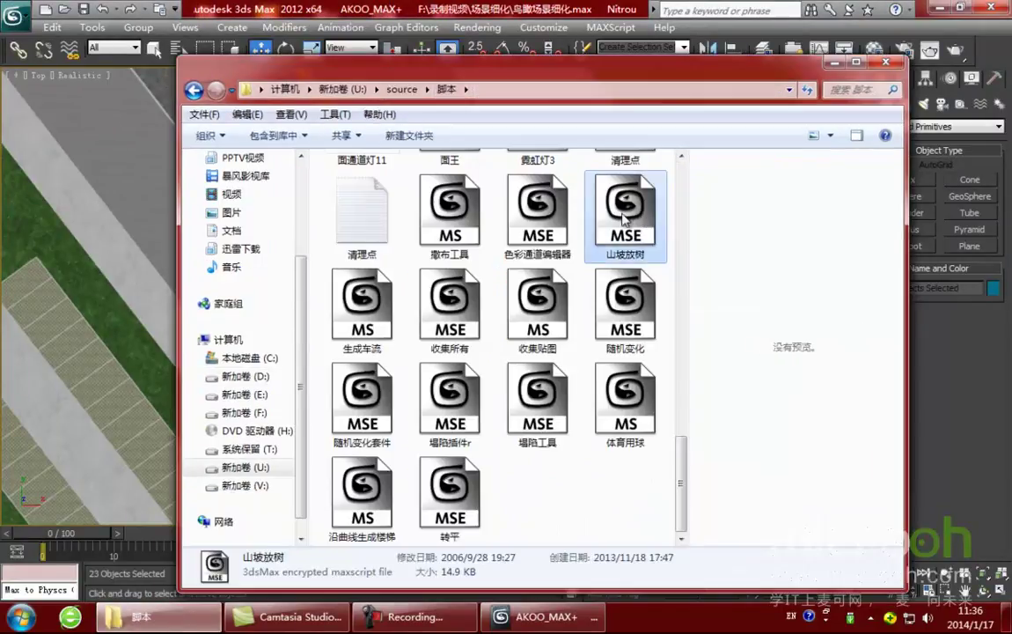
left_click_drag(625, 211, 124, 209)
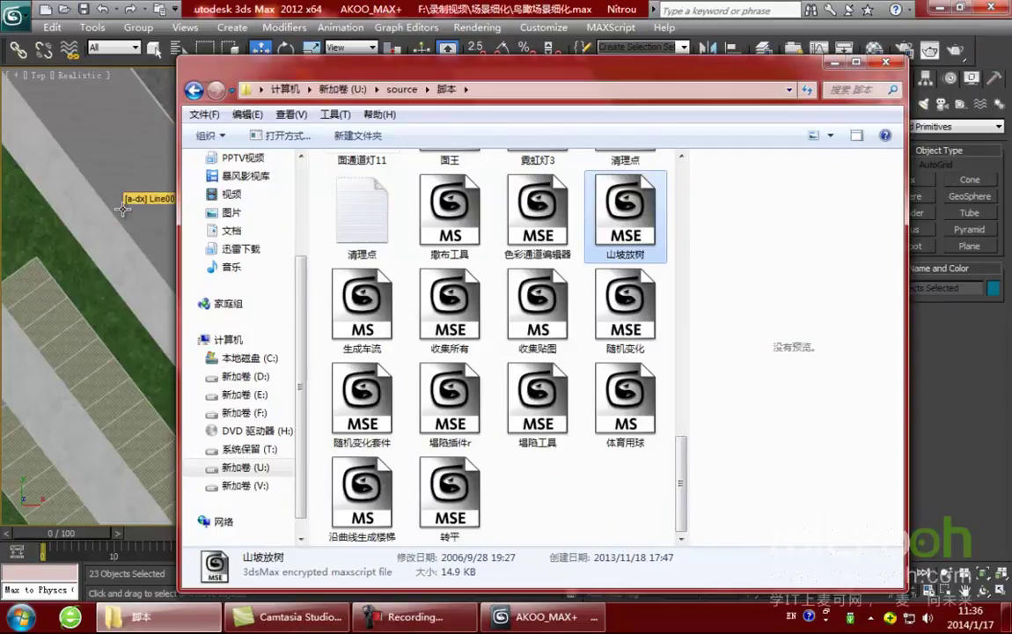
left_click(123, 208)
left_click_drag(466, 161, 767, 141)
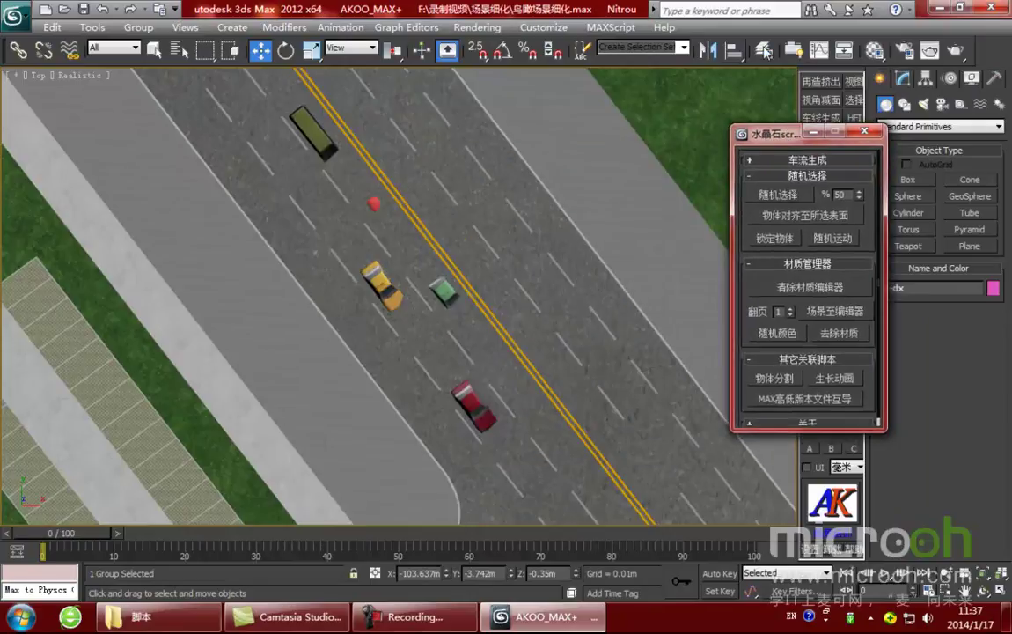
Select all vehicles on the che layer again and align them to the road surface with 物体对齐至所选表面.
left_click(764, 50)
left_click(702, 237)
left_click(750, 151)
left_click(927, 126)
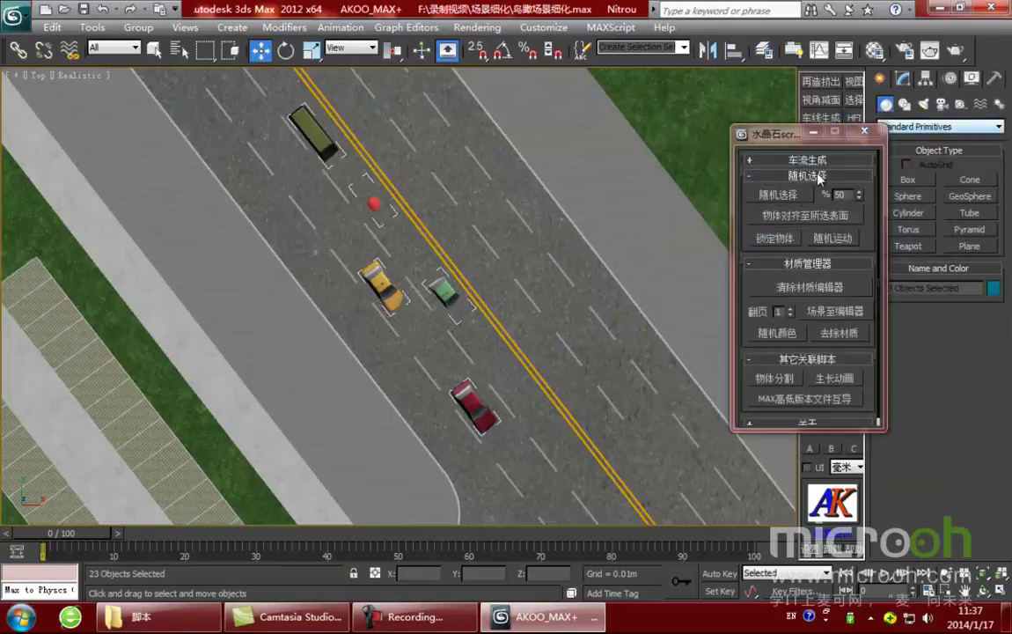
left_click(790, 218)
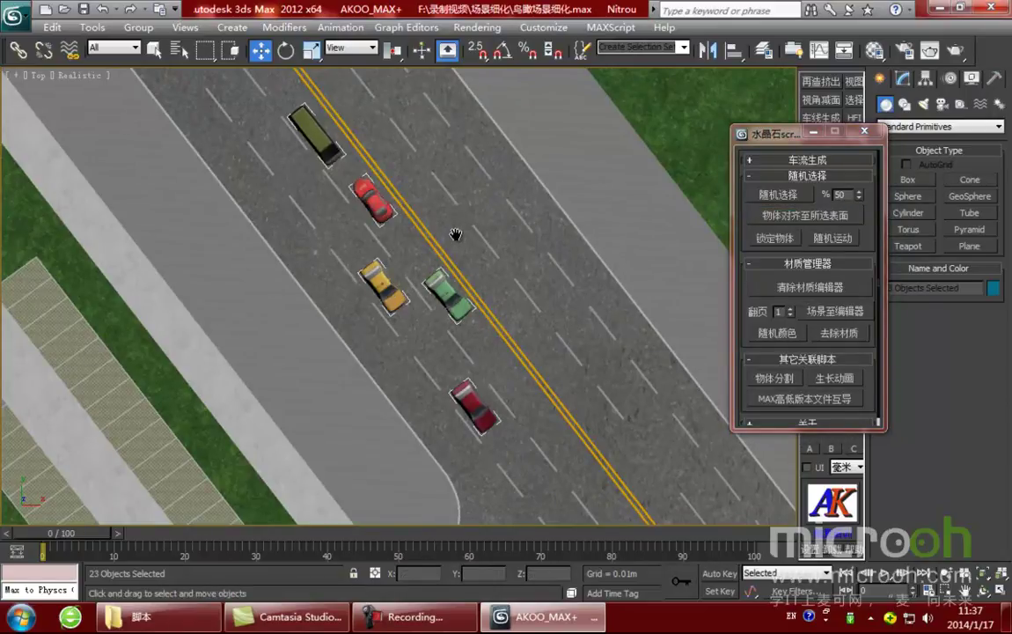
Examine how the aligned vehicles sit on the road in a tilted orthographic view, and close the script dialog.
middle_click_drag(460, 231, 493, 278)
scroll(493, 273, "down", 2)
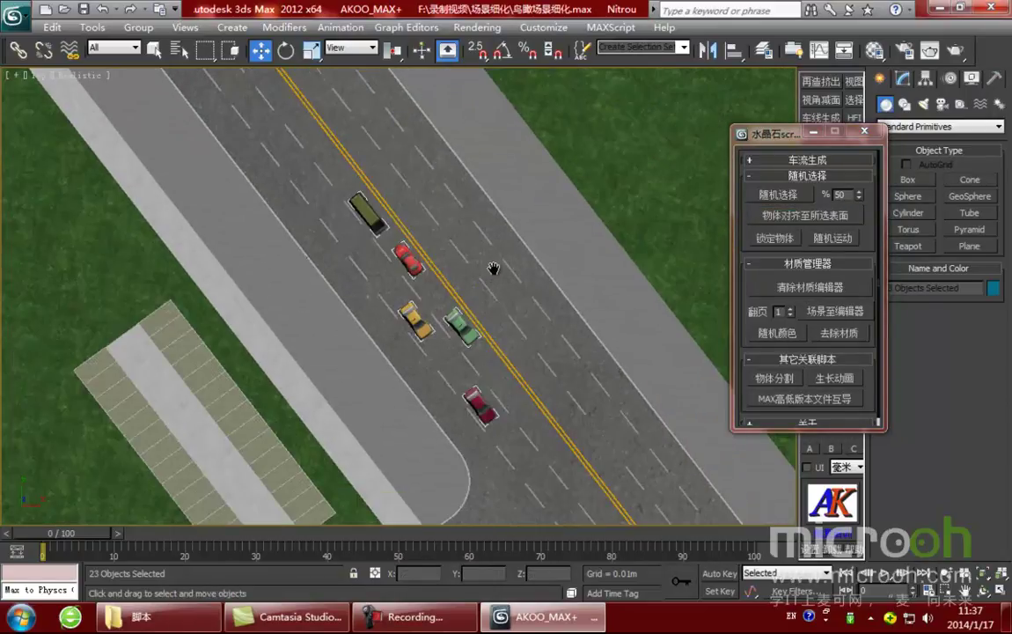
mouse_move(453, 220)
middle_mouse_down("alt")
mouse_move(479, 210)
mouse_move(463, 206)
middle_mouse_up("alt")
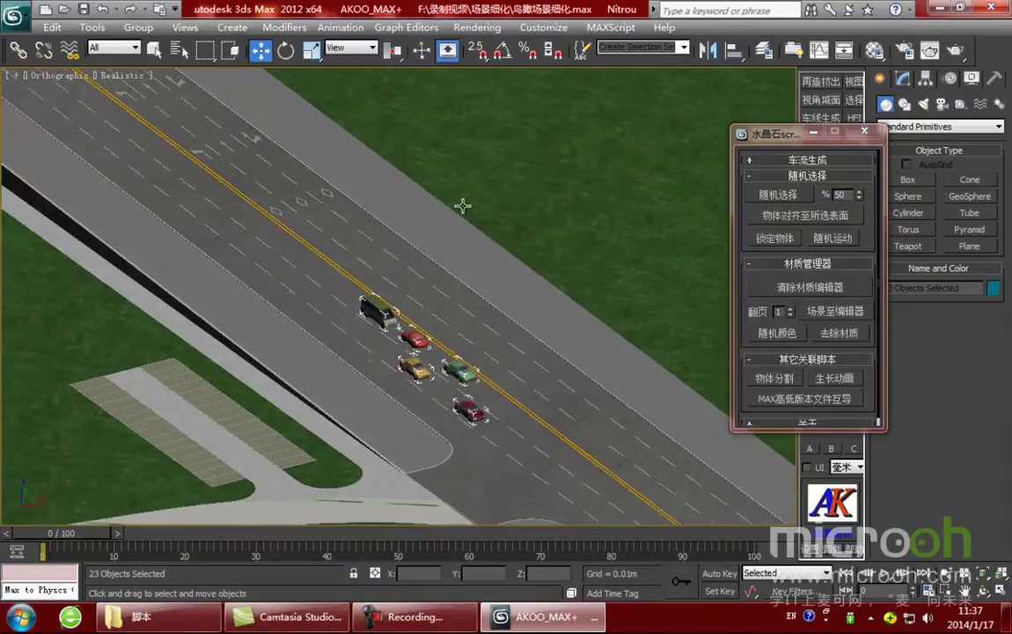
scroll(463, 205, "down", 2)
scroll(396, 315, "down", 4)
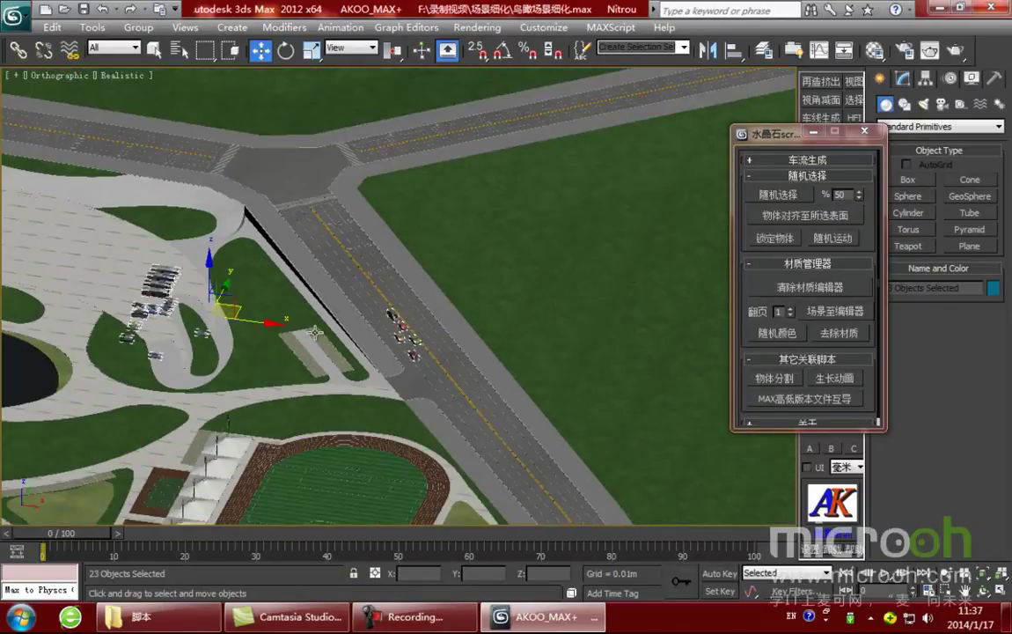
scroll(397, 298, "up", 4)
middle_click_drag(458, 386, 510, 213)
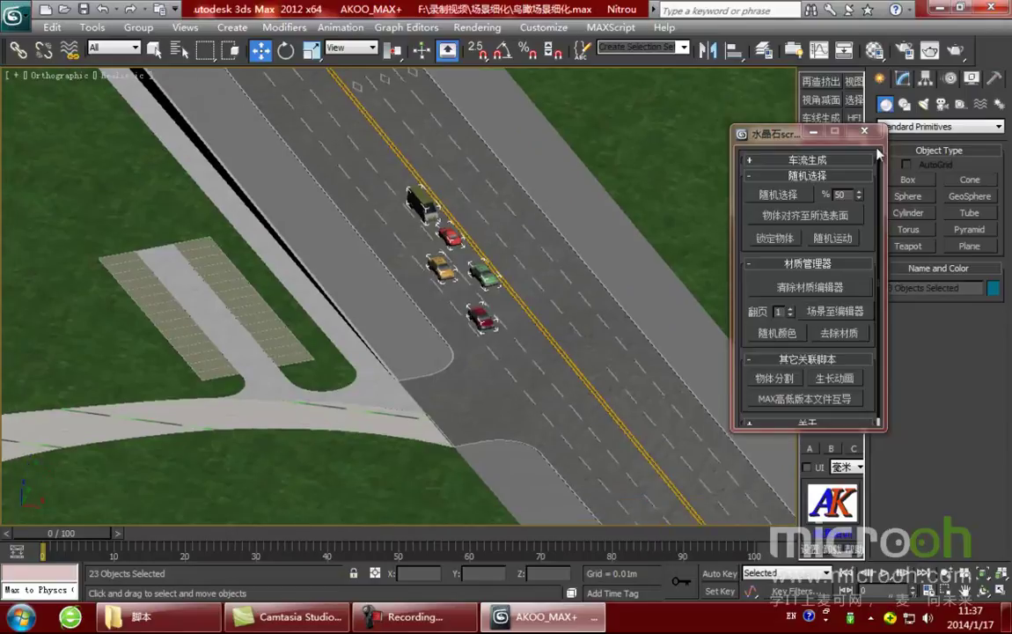
left_click(865, 132)
Compare the vehicles on the road with the spare vehicles parked in the plaza in the orthographic view.
scroll(476, 308, "up", 2)
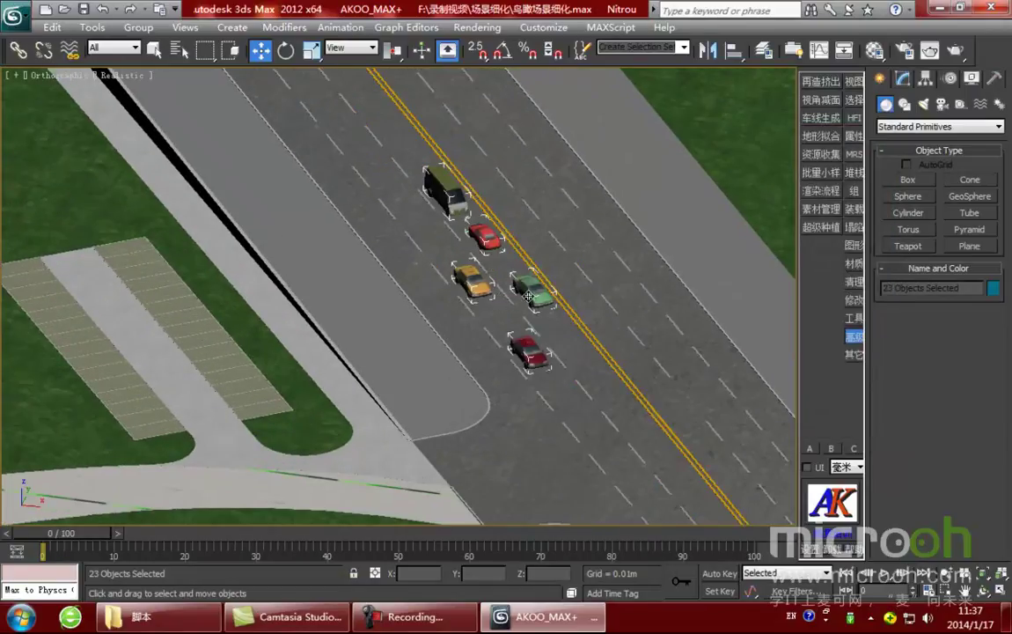
scroll(530, 304, "down", 5)
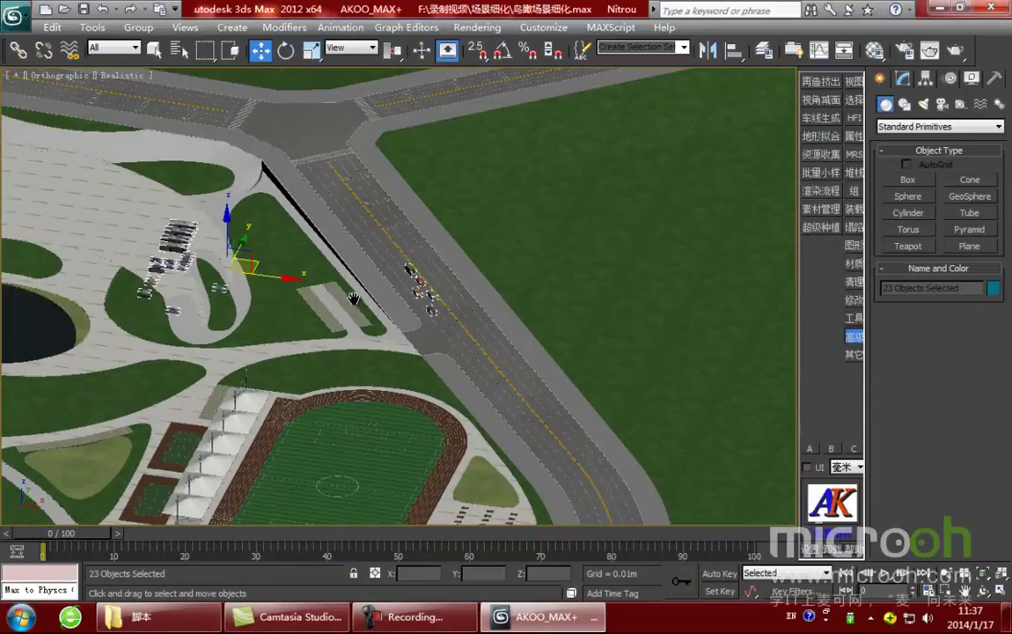
middle_click_drag(295, 294, 403, 299)
scroll(361, 268, "up", 5)
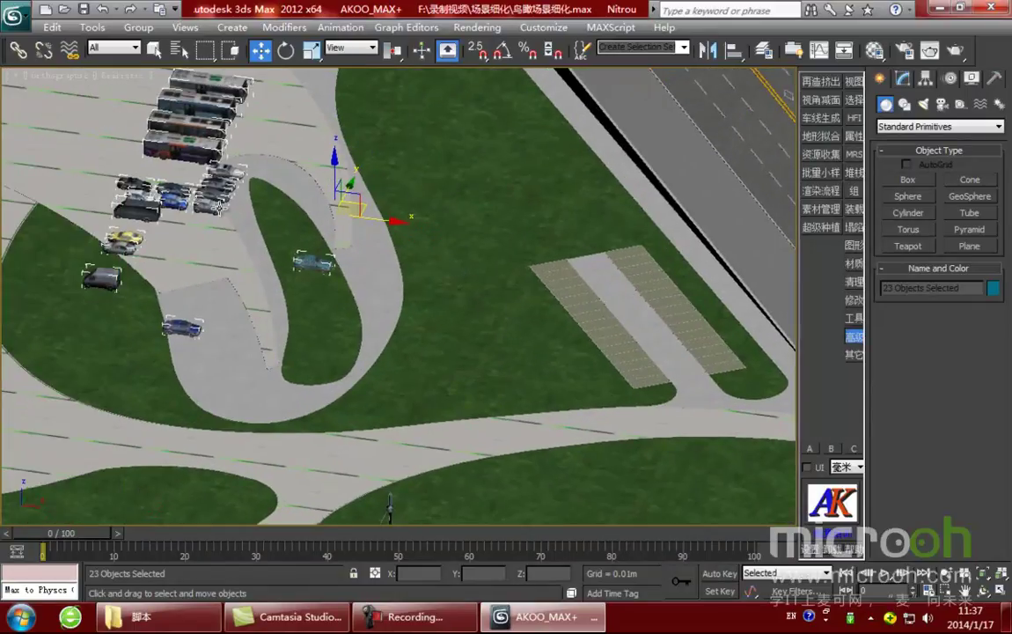
scroll(669, 316, "down", 2)
middle_click_drag(664, 313, 388, 314)
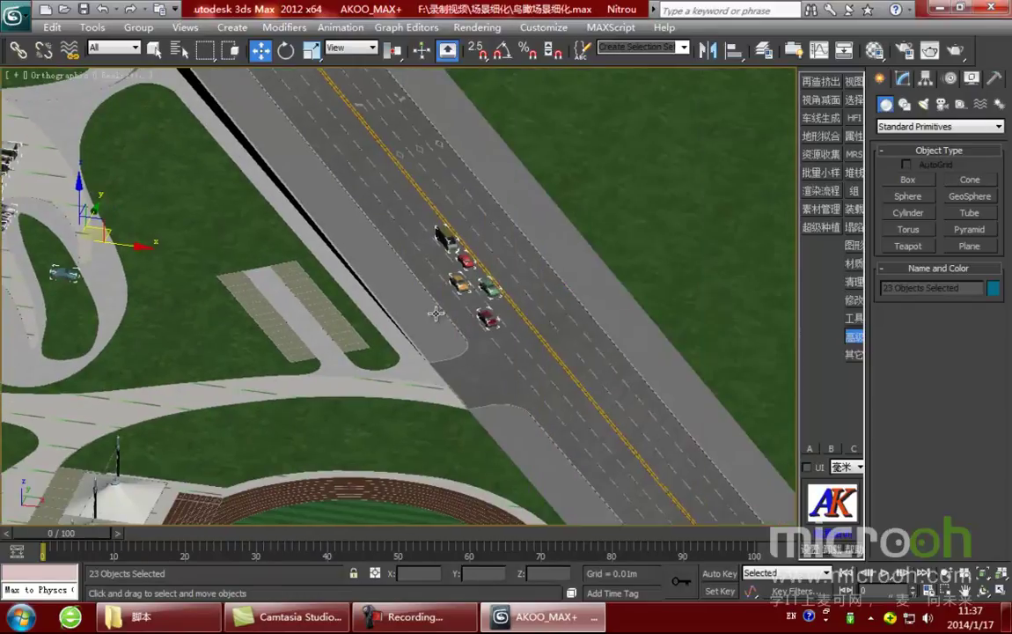
scroll(570, 319, "up", 4)
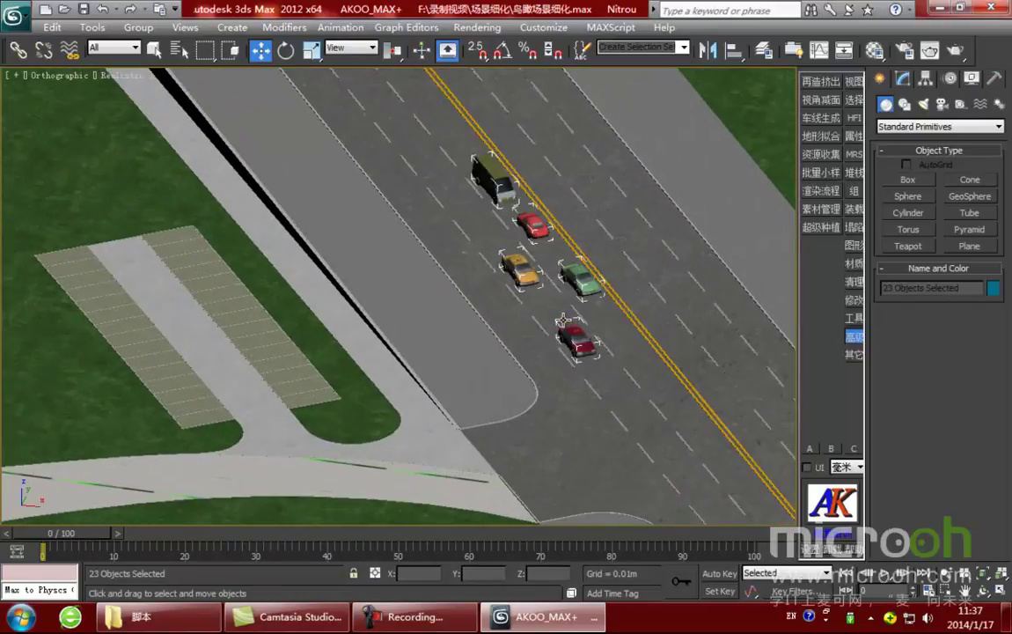
middle_click_drag(552, 323, 534, 330)
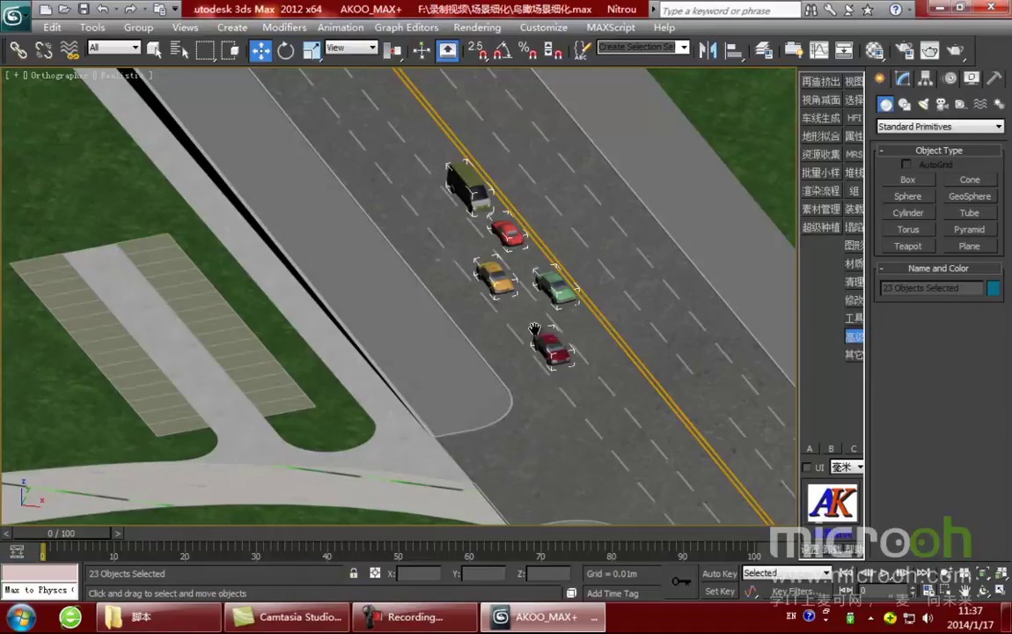
middle_click_drag(585, 315, 571, 310)
Delete the bright red car behind the green one and the dark red car at the front of the road group.
key("F3")
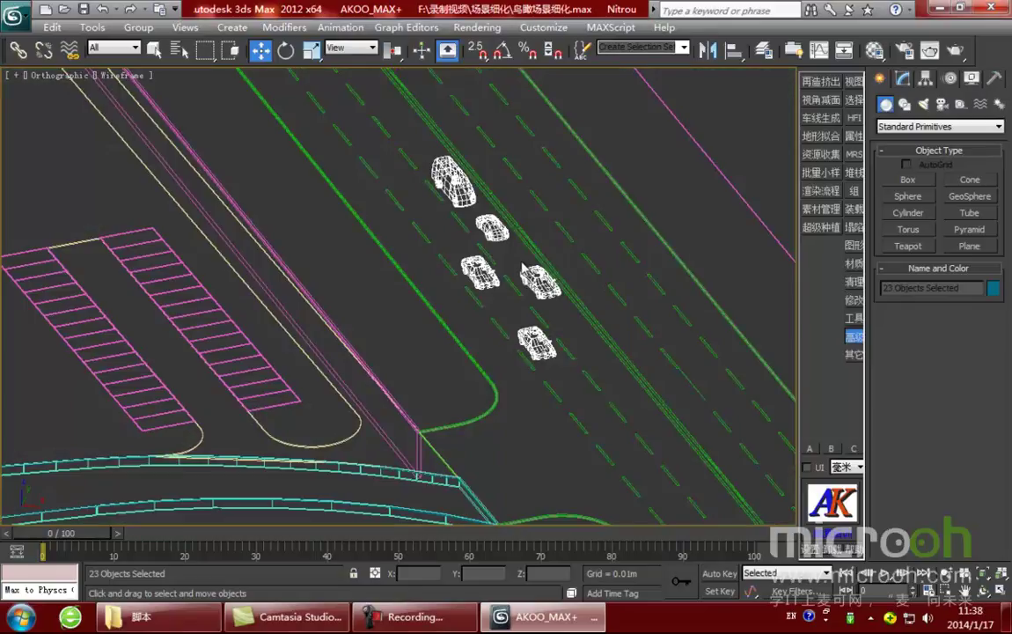
left_click(494, 230)
key("Delete")
mouse_move(517, 255)
middle_mouse_down()
mouse_move(503, 287)
mouse_move(495, 282)
middle_mouse_up()
key("F3")
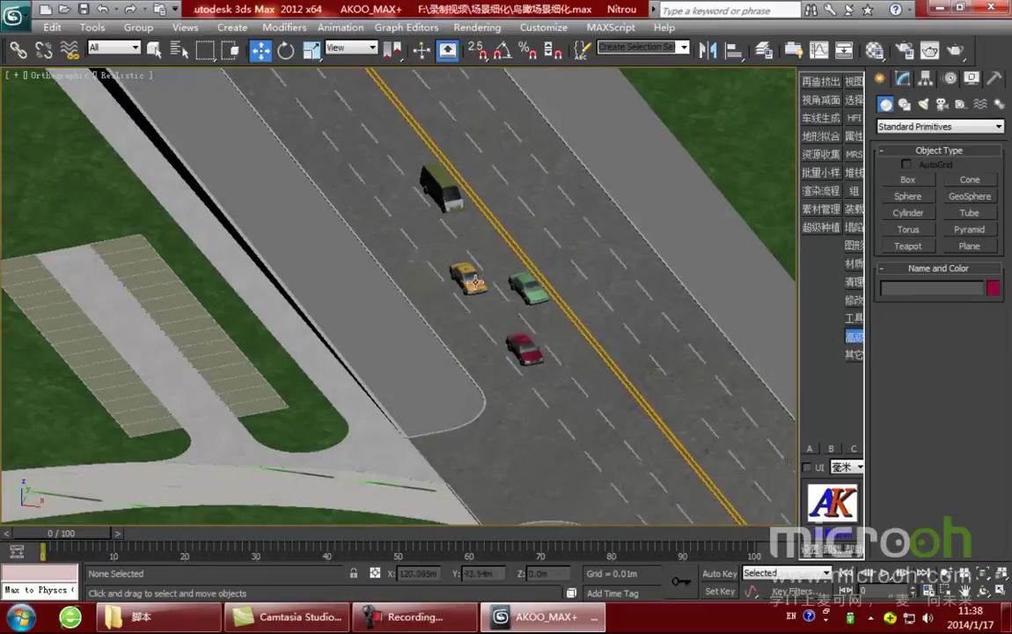
left_click(526, 356)
key("Delete")
In the wireframe top view, move car-23 from the spare vehicles onto the diagonal road and rotate it parallel to the lane.
key("t")
key("z")
scroll(515, 334, "up", 10)
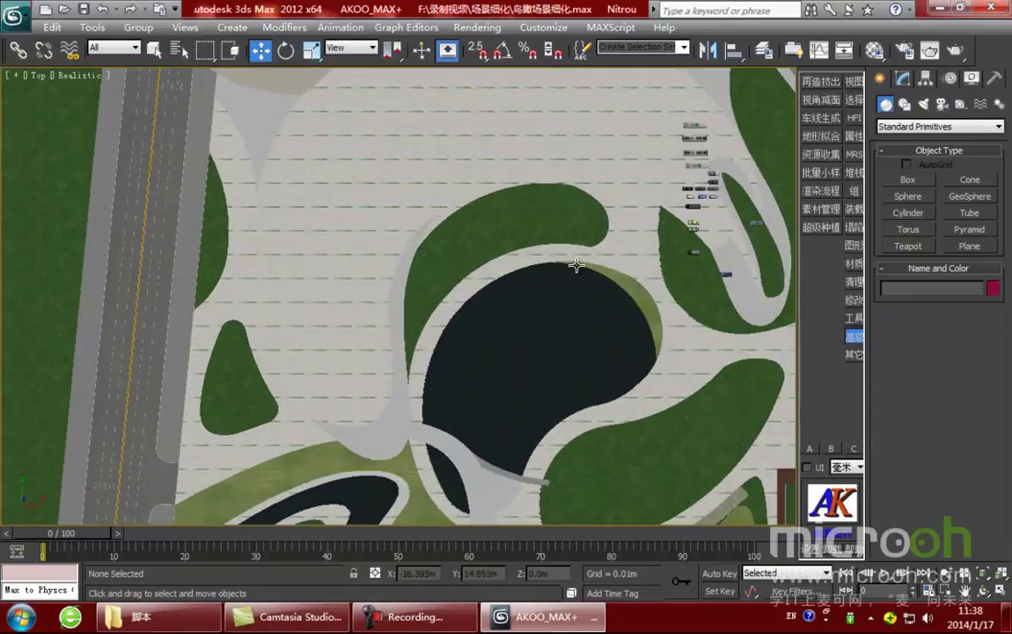
middle_click_drag(652, 235, 262, 304)
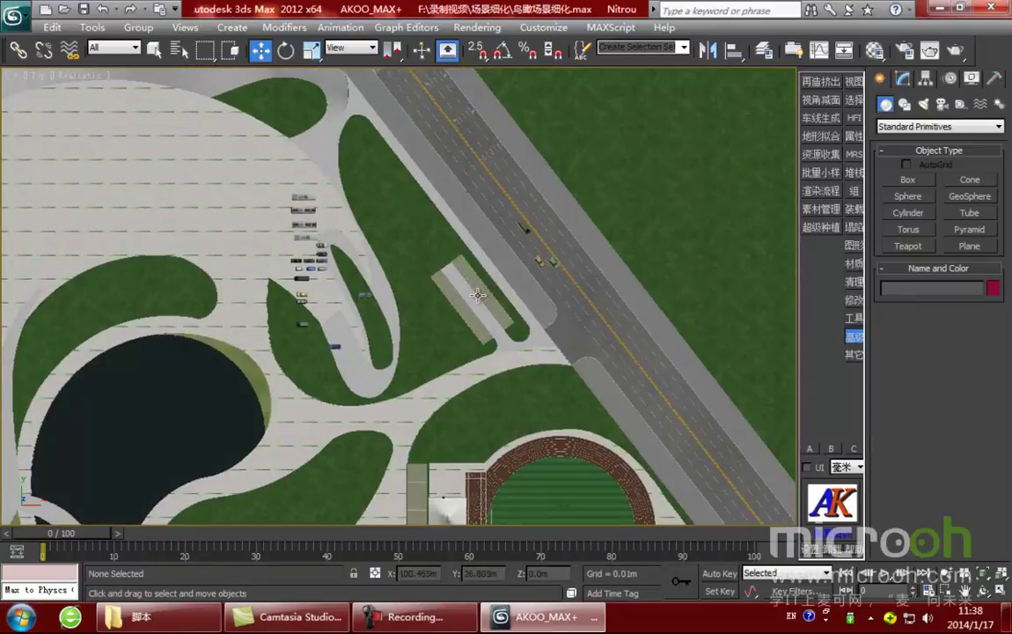
scroll(458, 298, "up", 4)
middle_click_drag(459, 299, 495, 421)
middle_click_drag(254, 307, 318, 320)
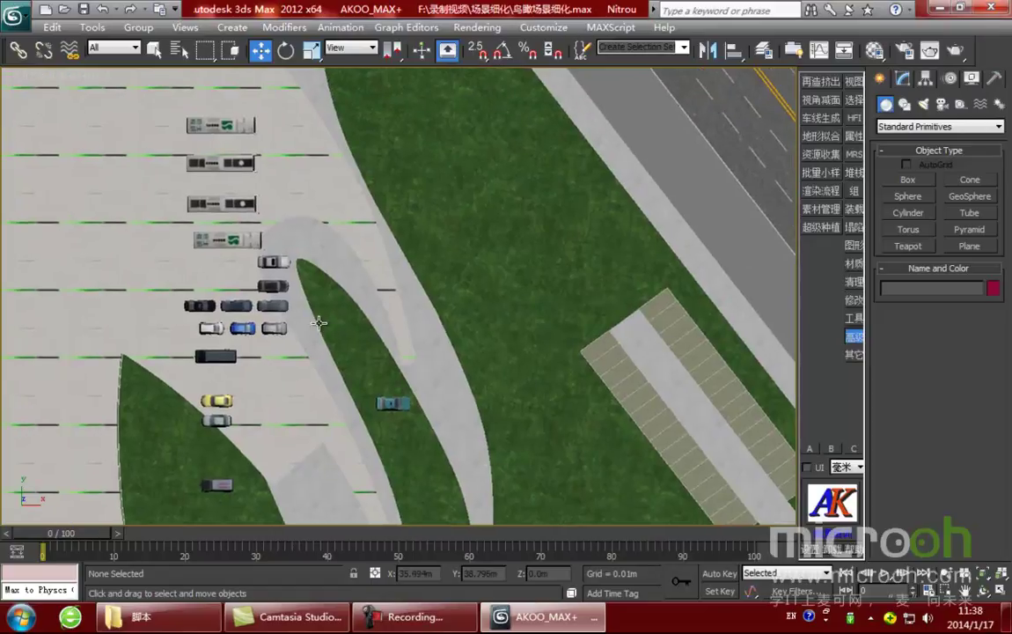
key("F3")
left_click(277, 305)
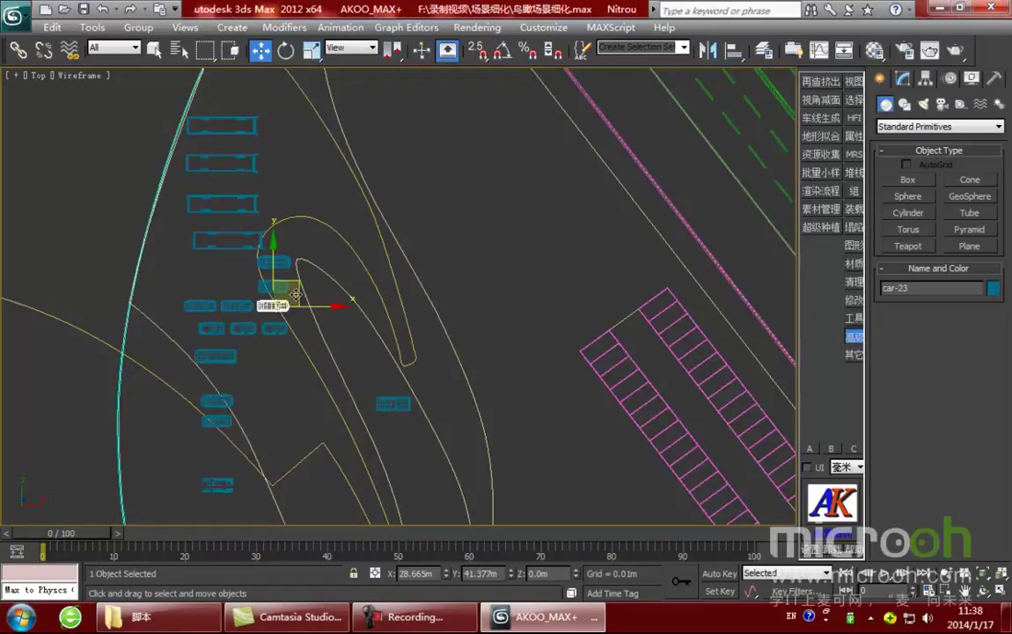
left_click_drag(278, 292, 708, 266)
middle_click_drag(715, 312, 327, 355)
left_click_drag(332, 292, 644, 489)
key("e")
key("w")
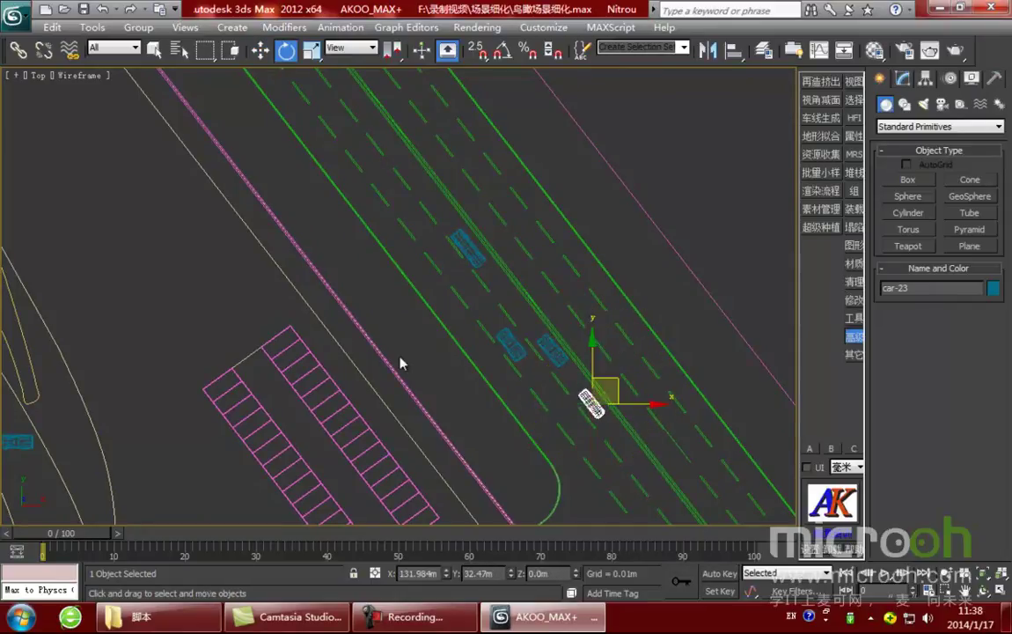
Move car-22 from the spare vehicles onto the diagonal road near car-23.
middle_click_drag(393, 360, 491, 269)
middle_click_drag(91, 305, 354, 288)
left_click_drag(251, 219, 657, 352)
middle_click_drag(677, 367, 350, 305)
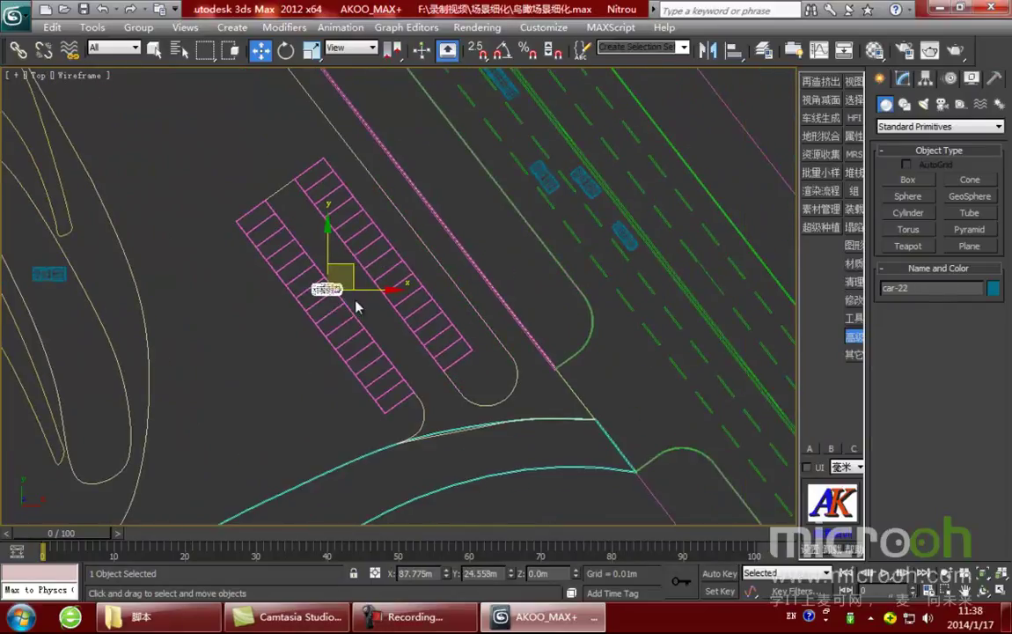
left_click_drag(351, 306, 664, 306)
middle_click_drag(640, 326, 491, 366)
Rotate car-22 to the lane direction and shift it into its lane at about X 137.4 m, Y 19.4 m.
key("e")
left_click_drag(531, 287, 557, 346)
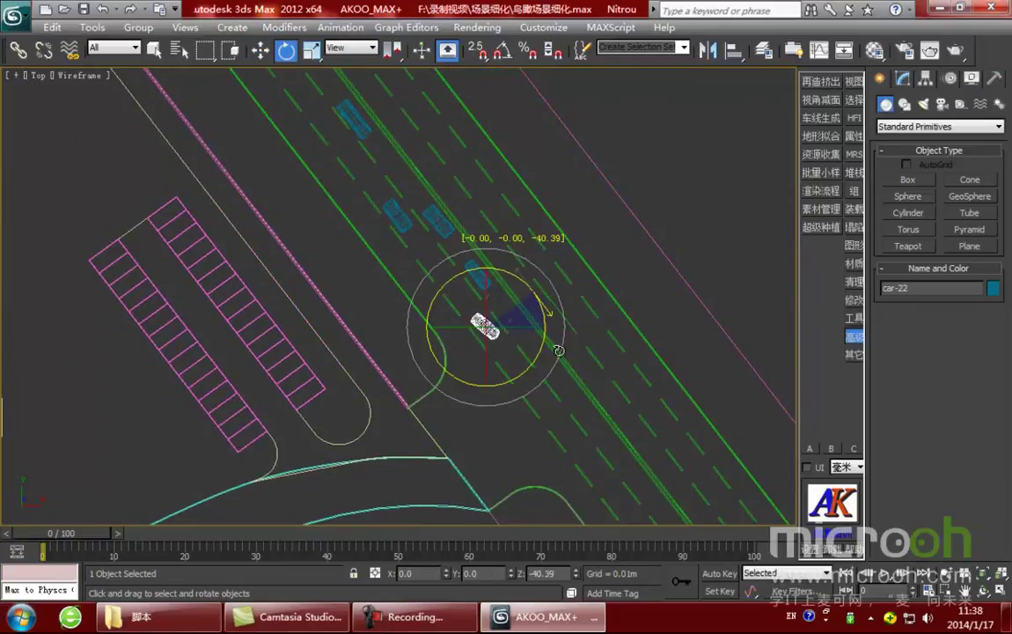
key("w")
left_click_drag(505, 302, 534, 333)
Save the scene with the newly placed vehicles.
scroll(540, 367, "down", 3)
scroll(248, 120, "up", 1)
scroll(431, 279, "down", 2)
middle_click_drag(452, 380, 535, 499)
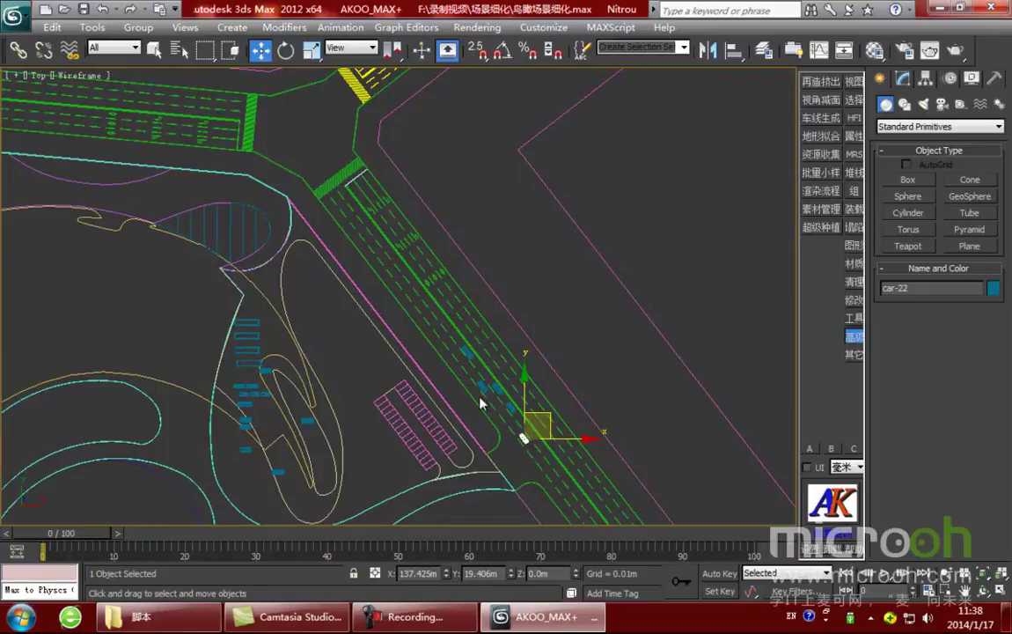
scroll(423, 342, "up", 3)
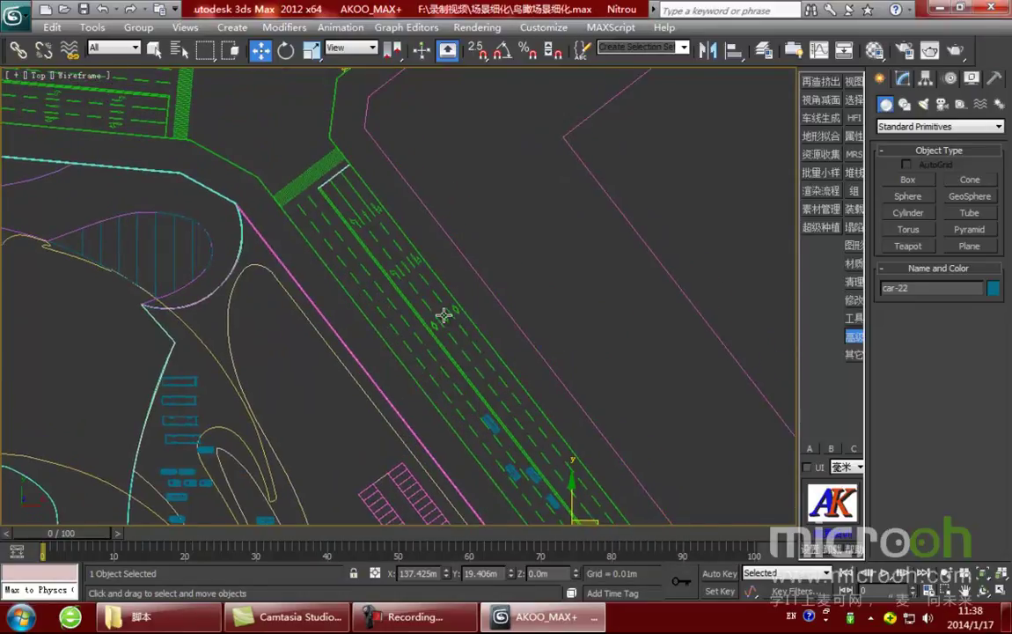
key("ctrl+s")
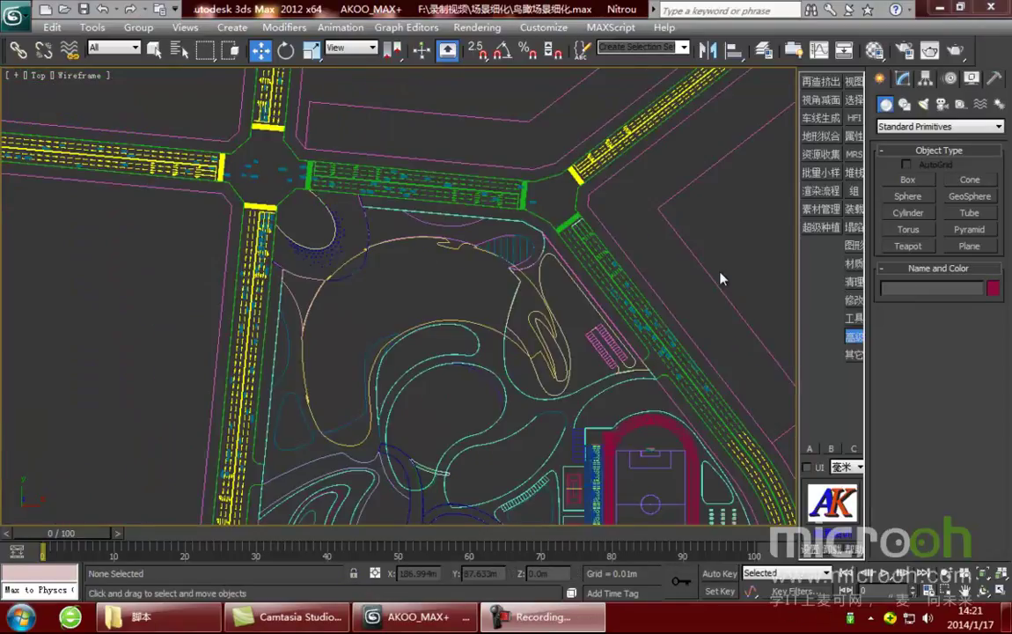
Examine the vehicle distribution along the roads and the intersection around the park in the wireframe top view.
middle_click_drag(563, 304, 474, 313)
scroll(559, 346, "up", 5)
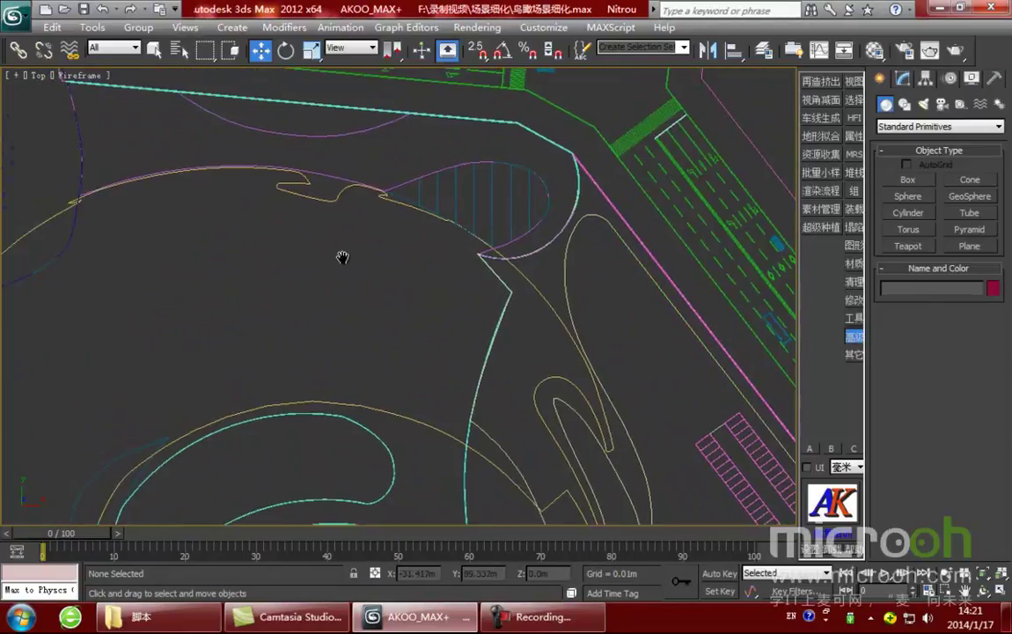
scroll(392, 256, "down", 4)
scroll(392, 256, "down", 4)
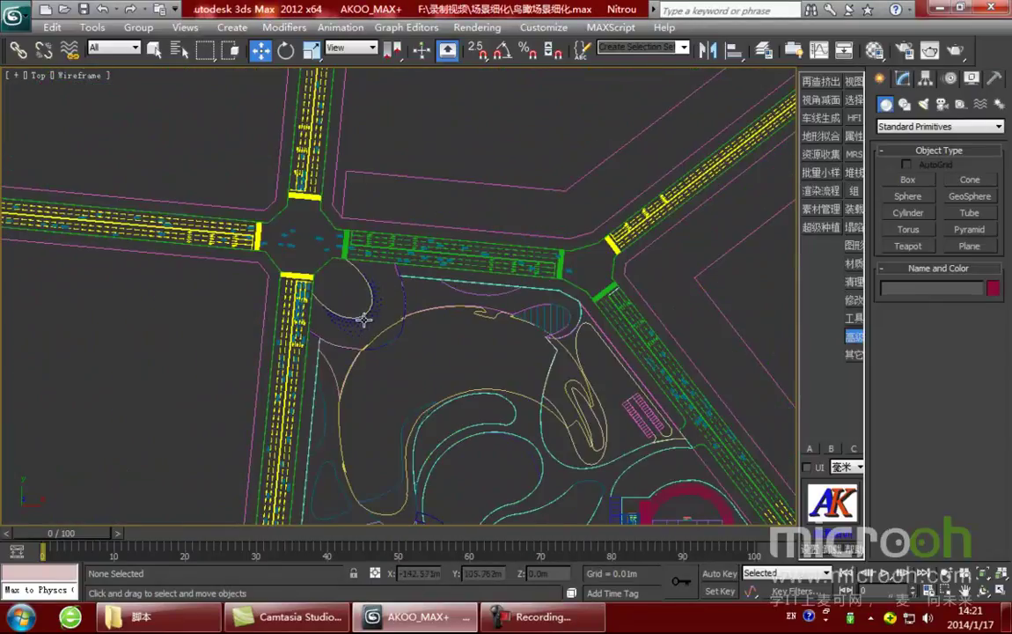
scroll(370, 317, "up", 5)
middle_click_drag(250, 220, 465, 299)
scroll(418, 238, "down", 5)
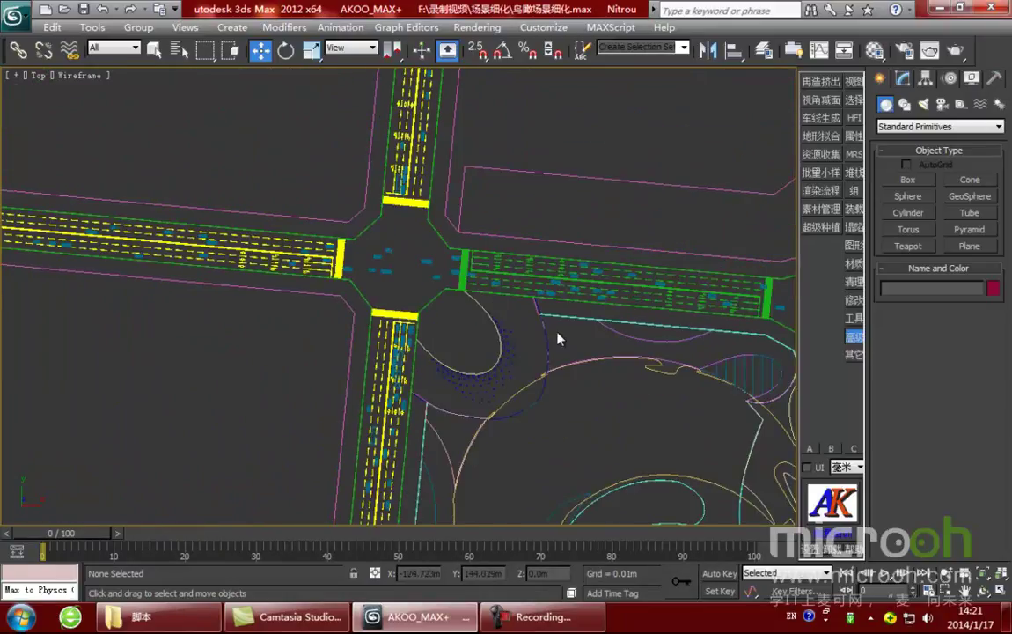
middle_click_drag(581, 351, 393, 208)
middle_click_drag(628, 338, 521, 281)
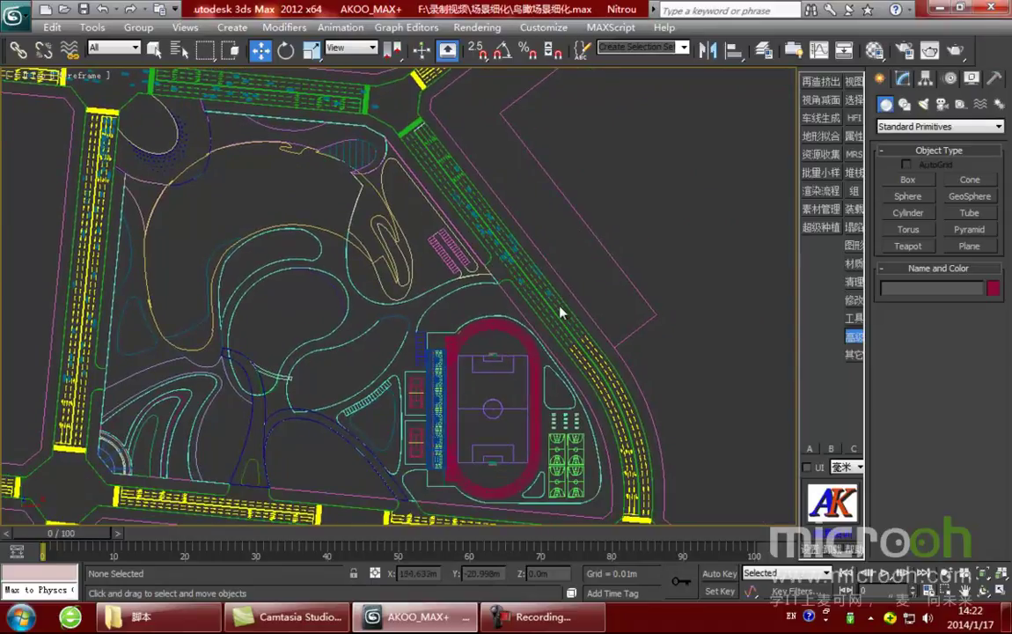
scroll(557, 304, "up", 2)
middle_click_drag(241, 323, 700, 328)
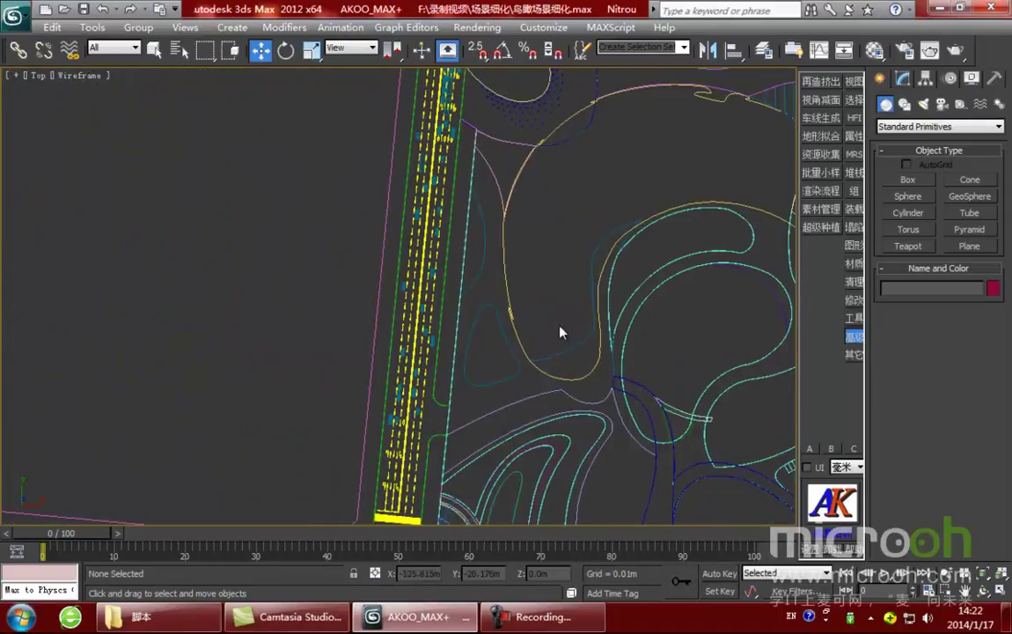
Check the car placement along the diagonal road, the northern road and the junctions bordering the park from above.
scroll(576, 333, "down", 1)
middle_click_drag(727, 246, 498, 287)
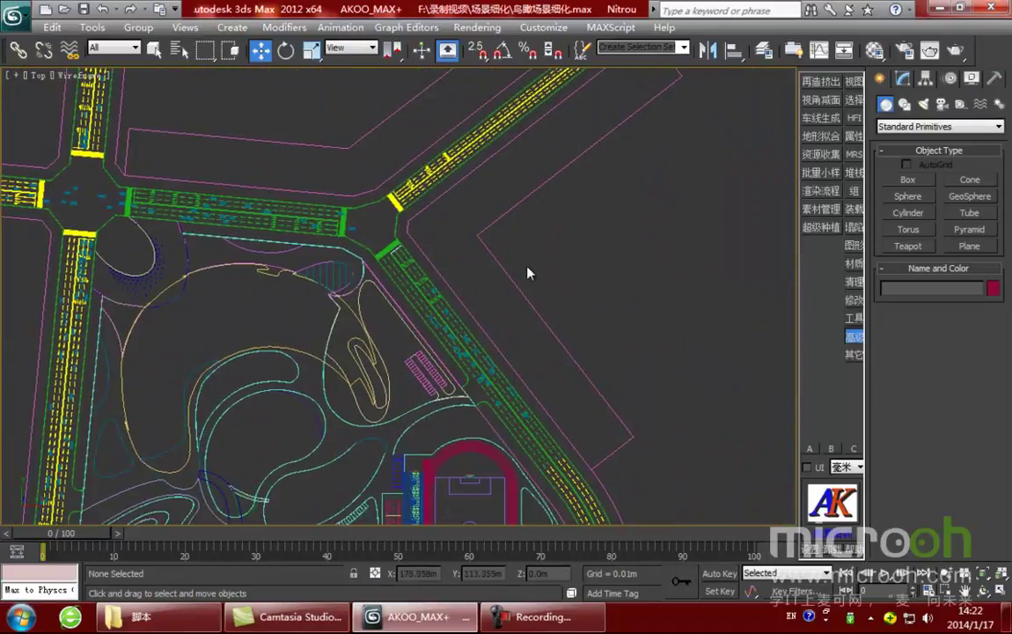
scroll(458, 321, "up", 2)
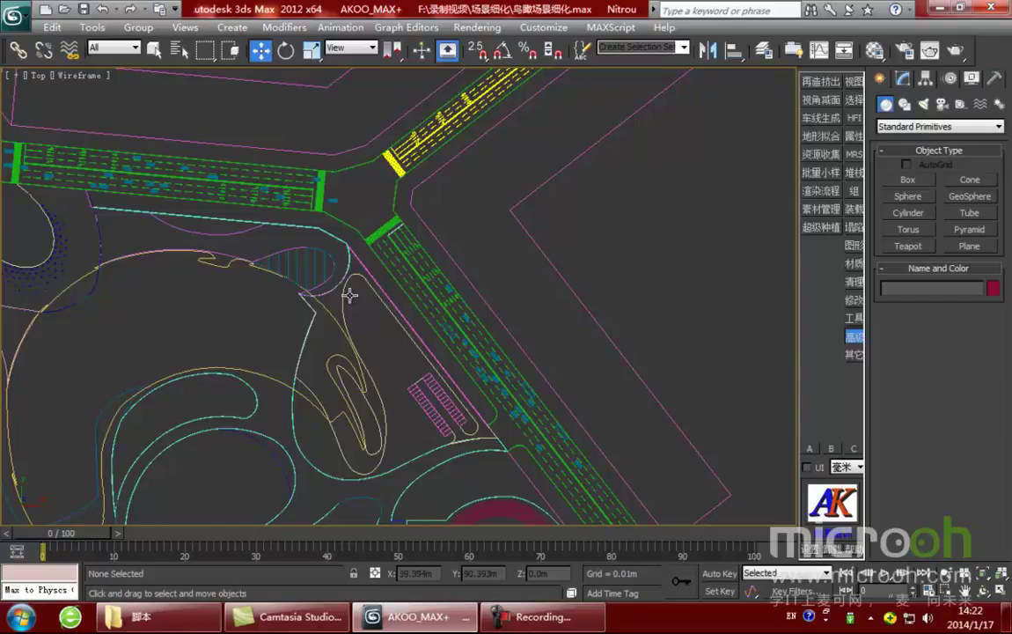
middle_click_drag(260, 200, 413, 249)
middle_click_drag(276, 378, 441, 263)
scroll(549, 382, "down", 3)
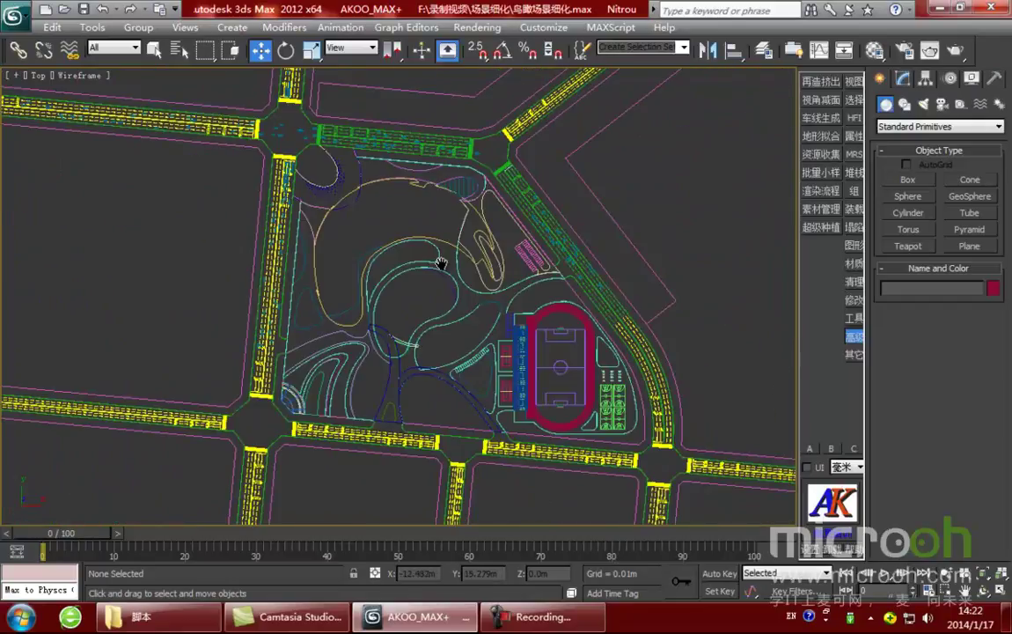
scroll(419, 221, "up", 5)
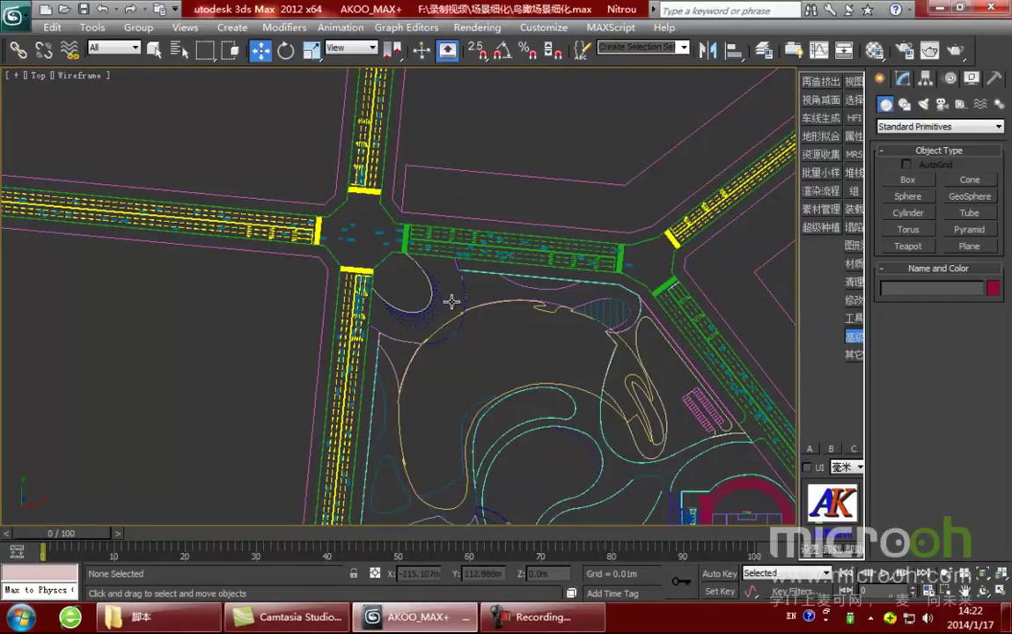
scroll(443, 302, "up", 2)
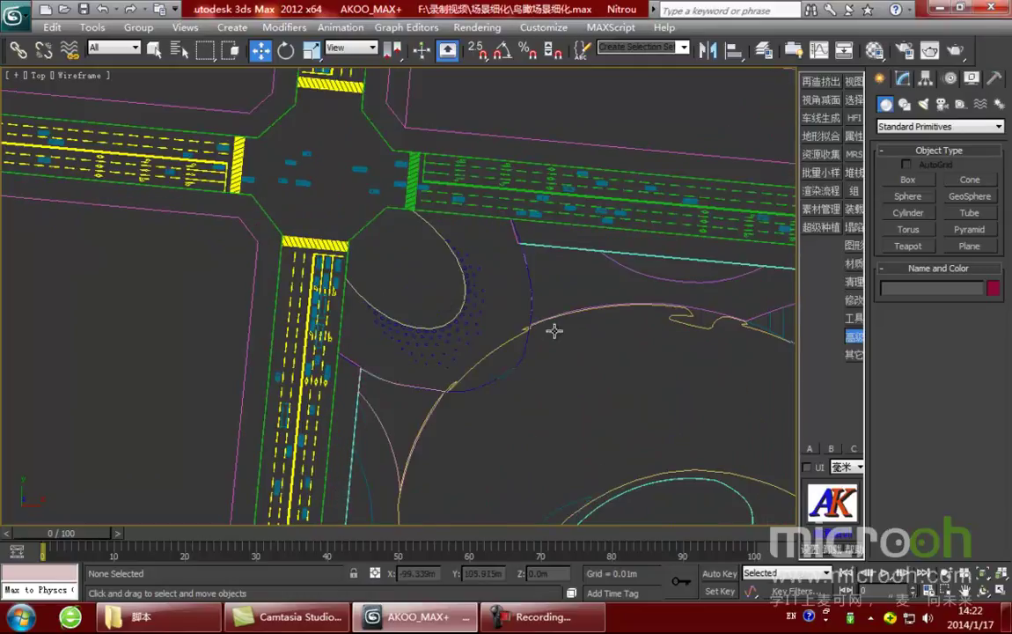
scroll(443, 301, "down", 4)
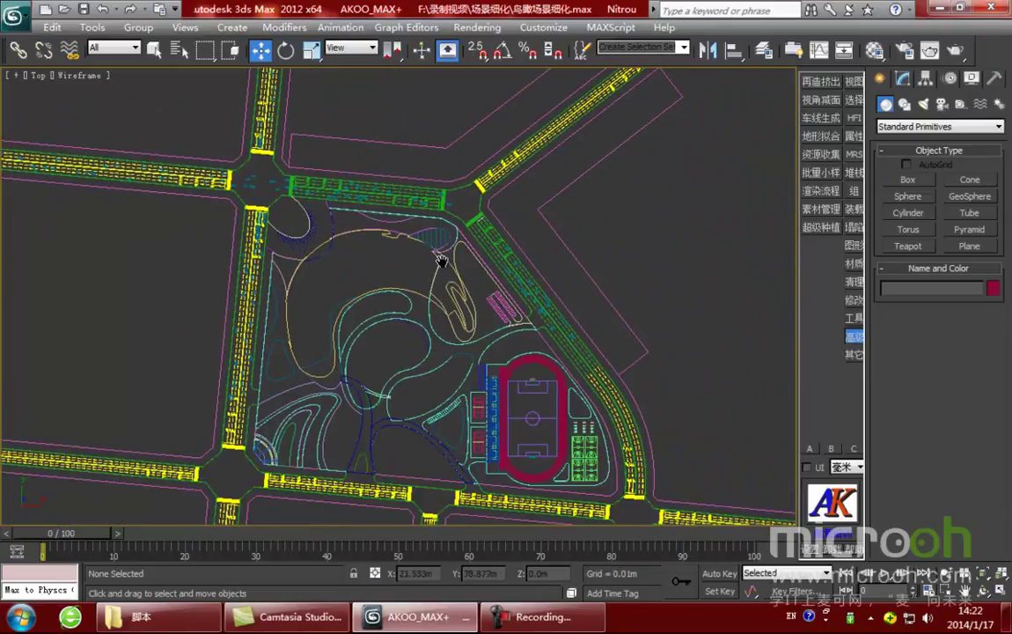
Switch to the C02-夜景鸟瞰-1.3 camera view with safe frames and set the render output size to 1200 × 750.
key("c")
key("shift+f")
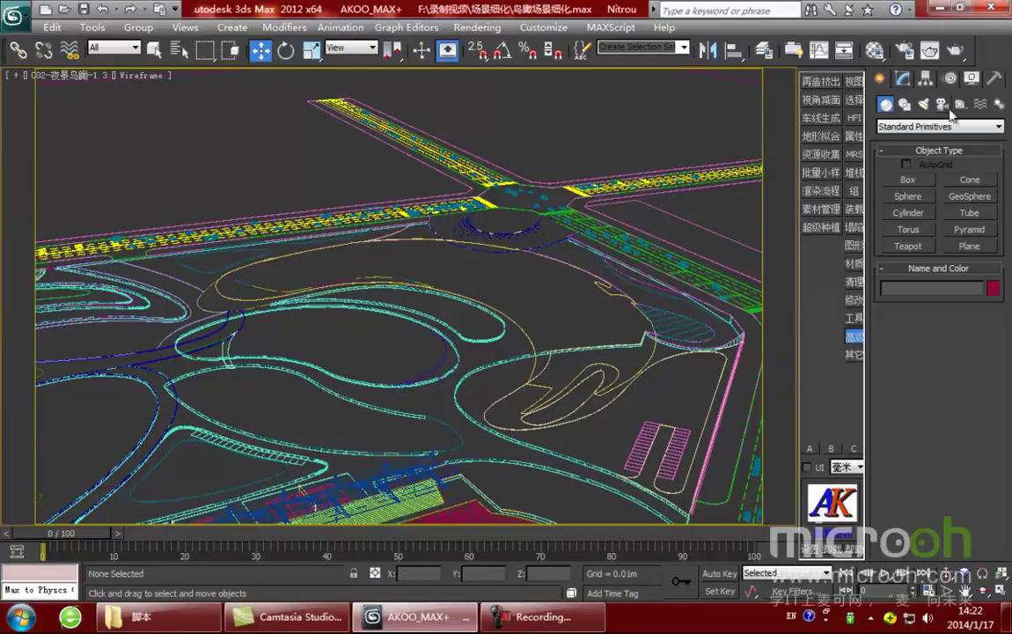
key("F10")
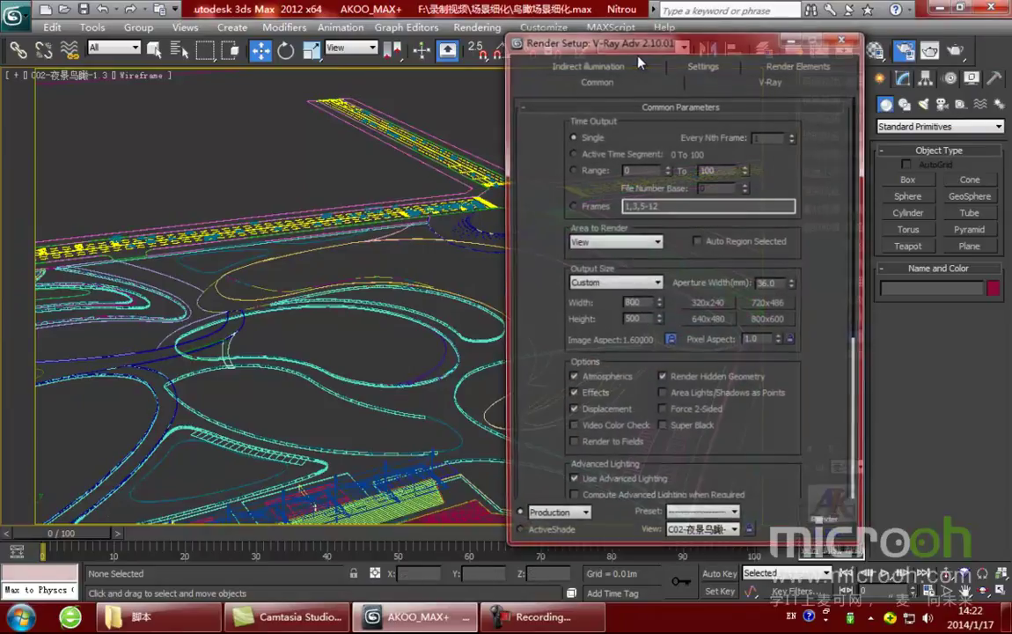
left_click_drag(501, 255, 510, 220)
left_click_drag(615, 242, 560, 242)
type("1200")
key("Tab")
type("750")
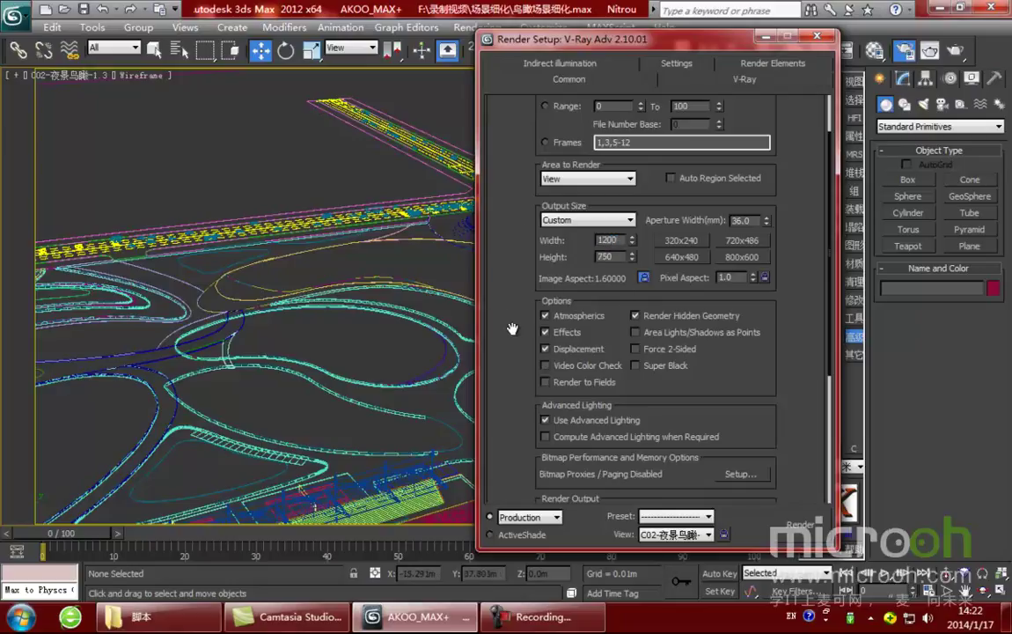
Set the V-Ray image sampler to Adaptive DMC and enable the Catmull-Rom antialiasing filter.
left_click_drag(512, 328, 515, 199)
left_click(745, 78)
left_click(586, 201)
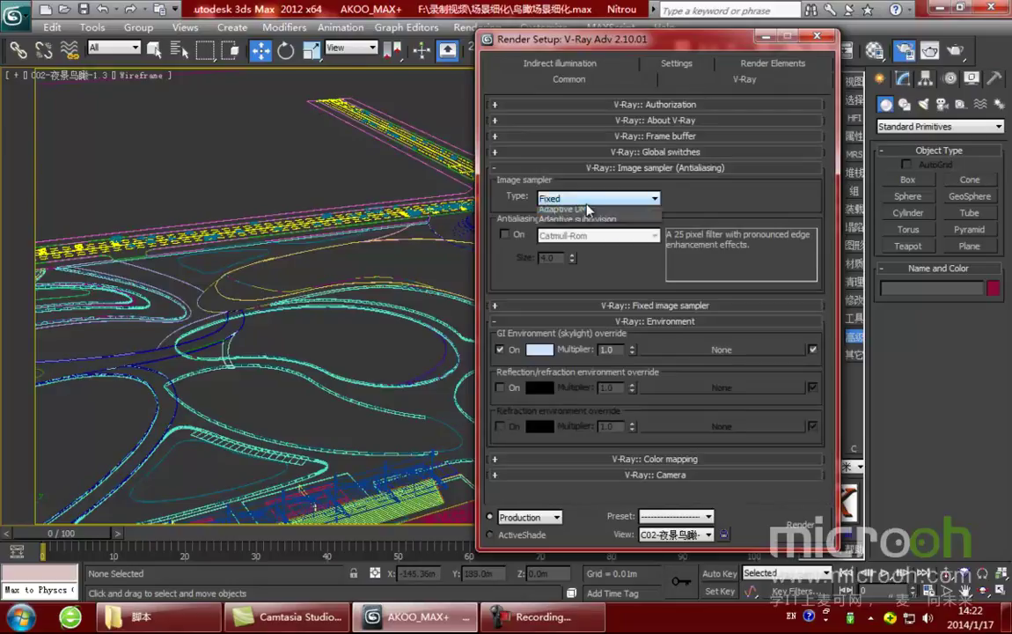
left_click(564, 220)
left_click(505, 234)
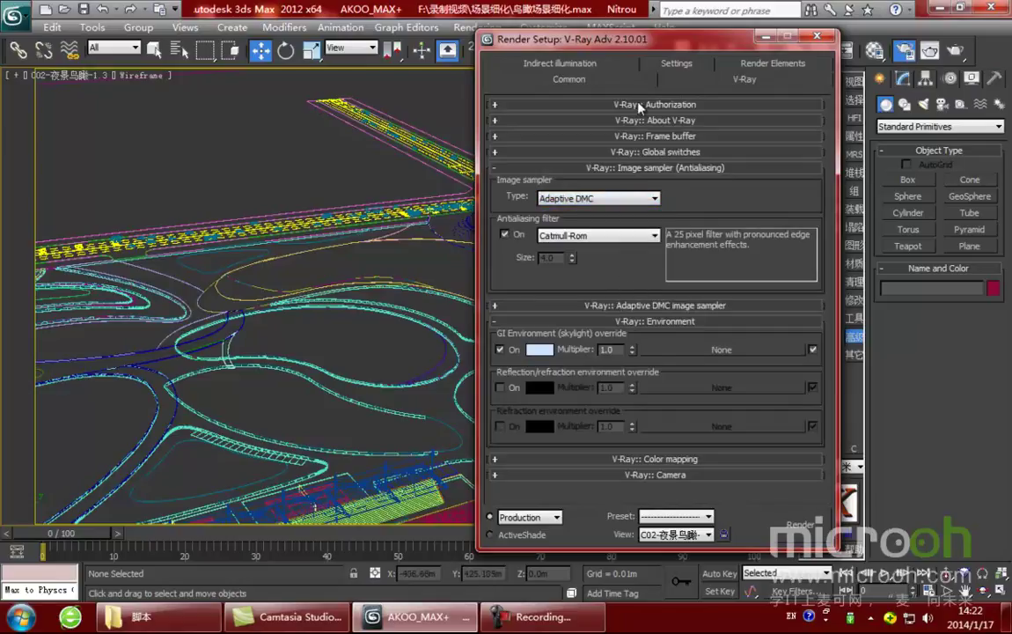
Set the irradiance map's min and max rates to -4 and its interpolation samples to 50.
left_click(574, 67)
scroll(598, 227, "down", 3)
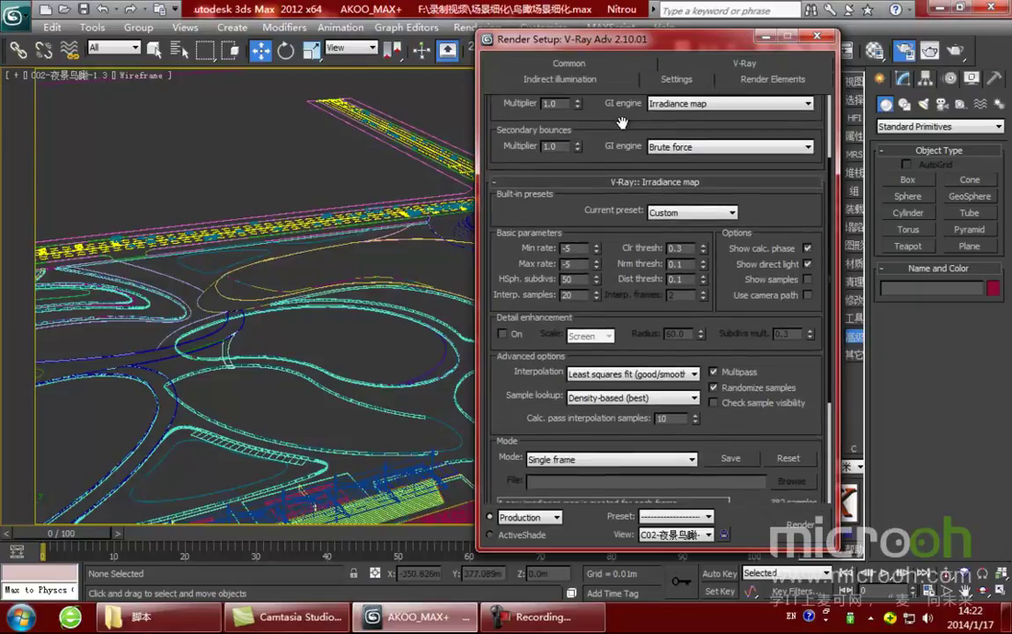
left_click(597, 245)
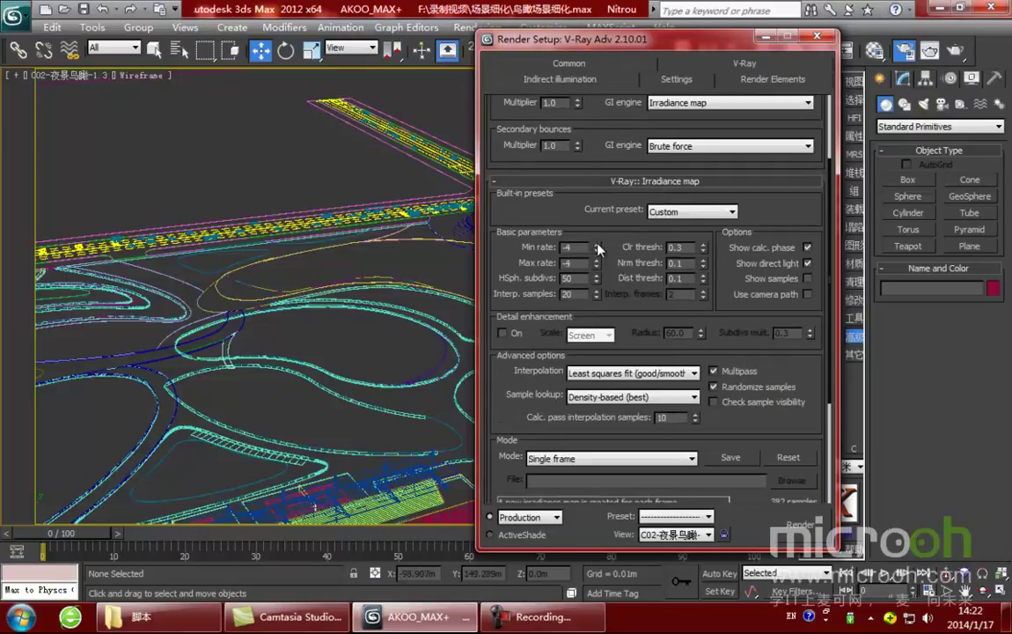
double_click(580, 278)
key("Tab")
type("50")
Render the C02-夜景鸟瞰-1.3 camera view, and close the rendered image and the render settings.
left_click(630, 78)
left_click(564, 62)
scroll(515, 220, "up", 5)
left_click(794, 528)
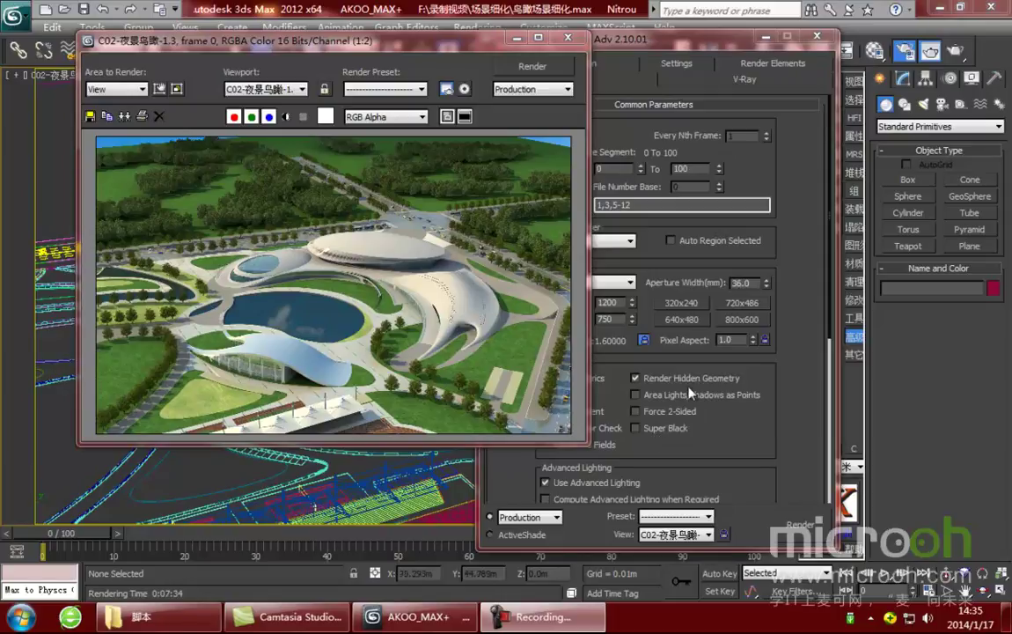
left_click(567, 38)
left_click(817, 36)
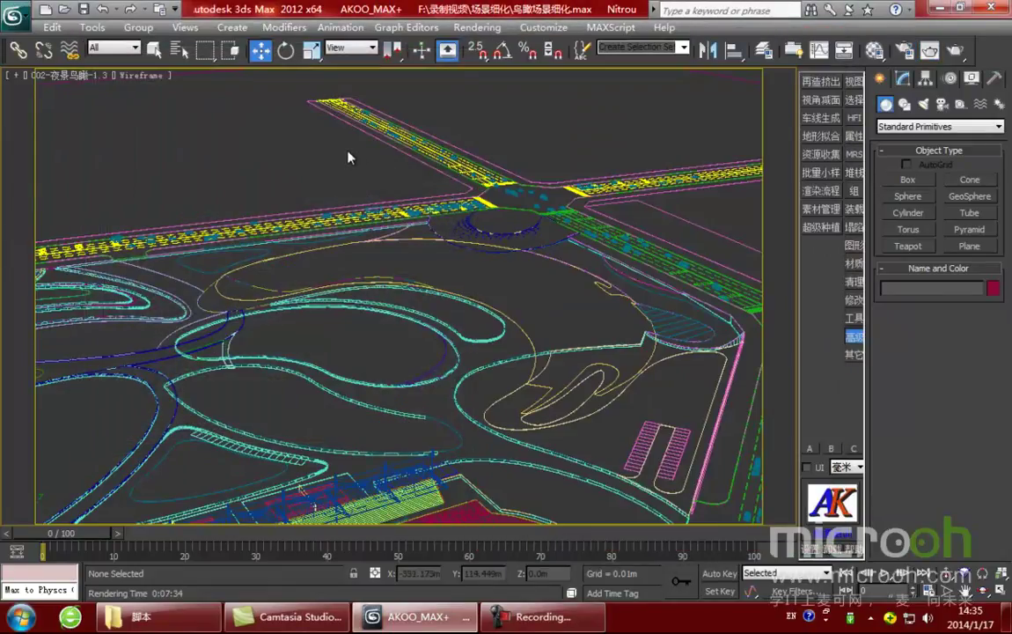
Return to the top view in realistic shading without safe frames and examine the park's plaza, paths and surrounding roads.
key("shift+f")
key("t")
key("F3")
scroll(468, 290, "up", 5)
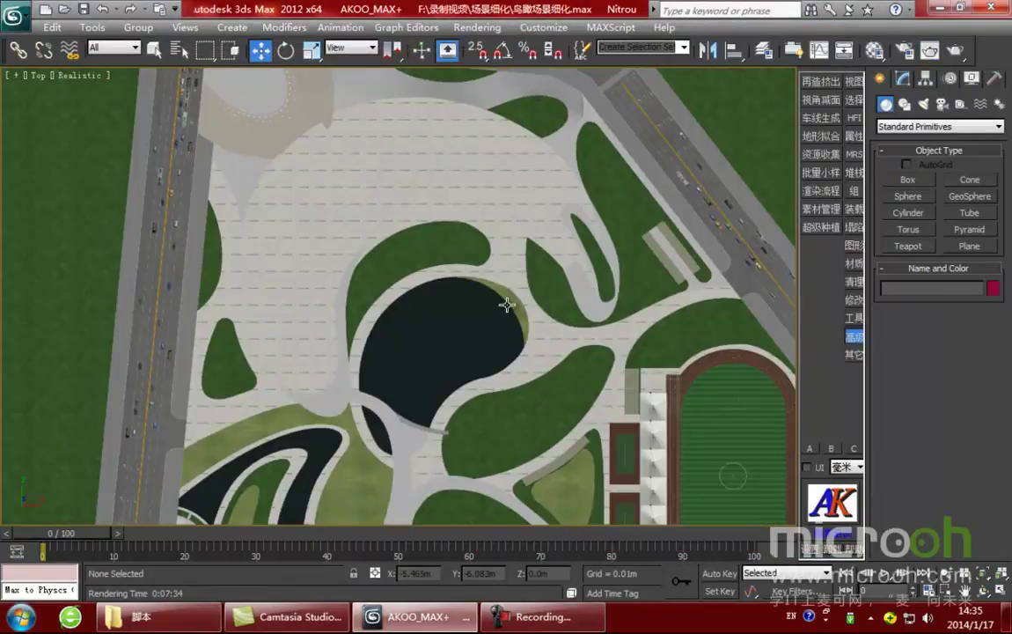
scroll(507, 303, "down", 6)
scroll(498, 303, "up", 6)
middle_click_drag(535, 306, 515, 316)
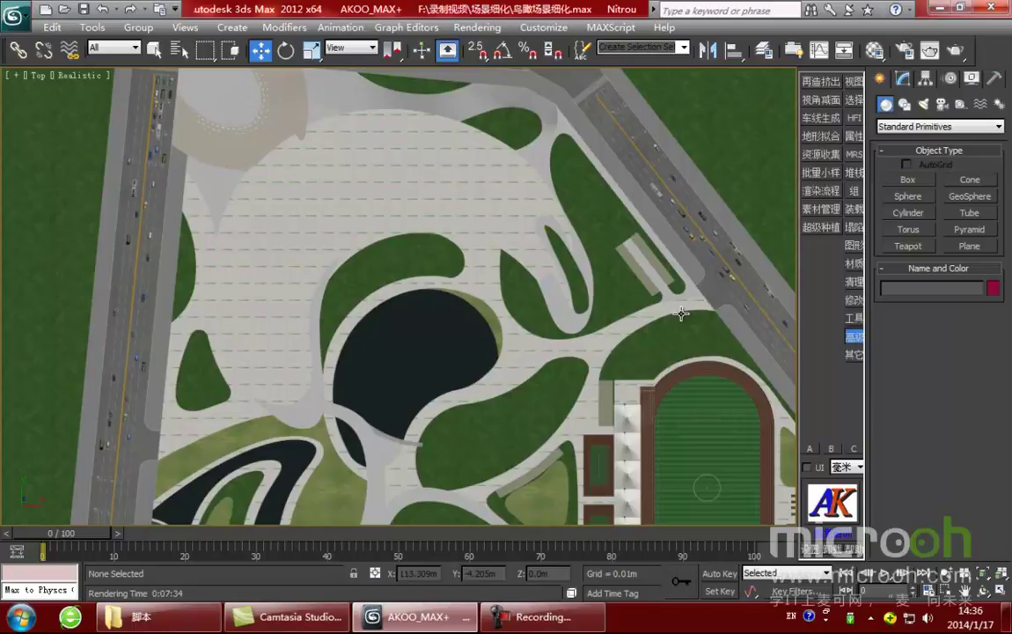
scroll(420, 290, "down", 2)
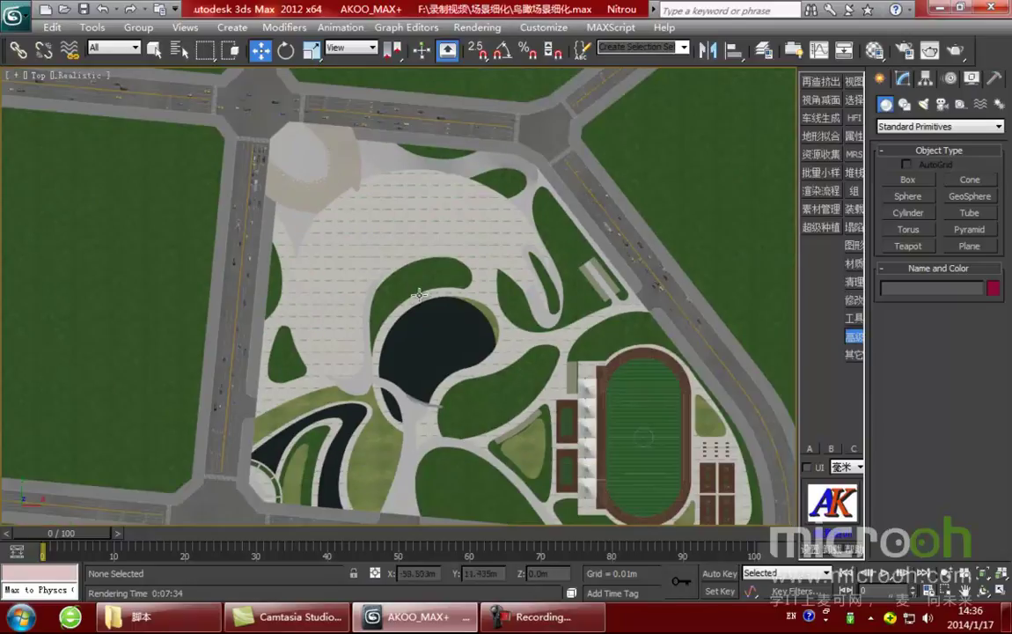
middle_click_drag(418, 299, 409, 307)
scroll(479, 387, "up", 4)
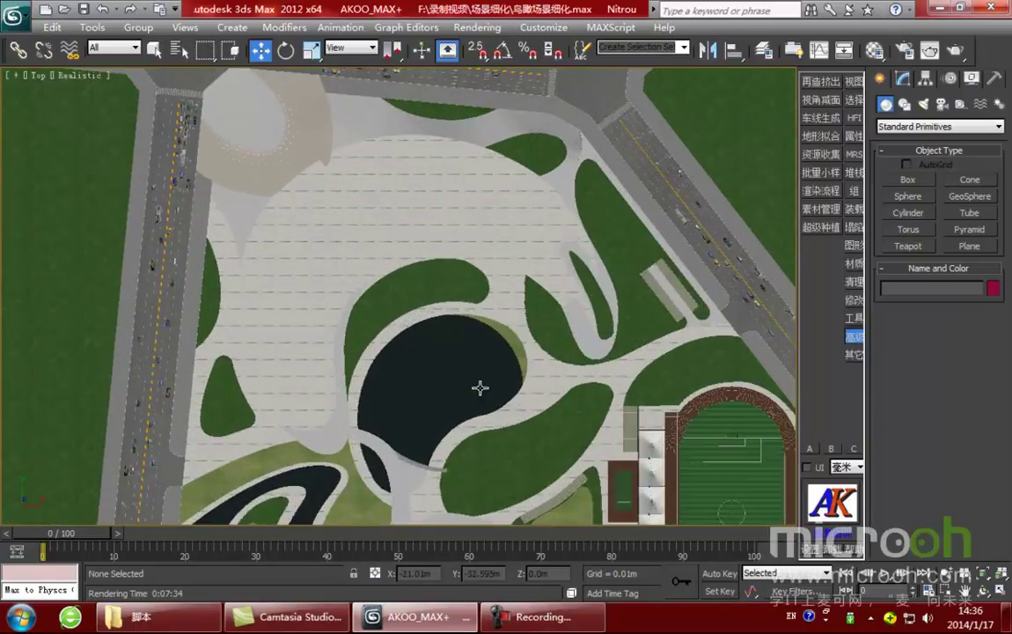
In Windows Explorer, open the people model folder 渲染素材库\模型目录\人 on drive D and show its contents as large icons.
left_click(190, 626)
left_click_drag(487, 286, 423, 134)
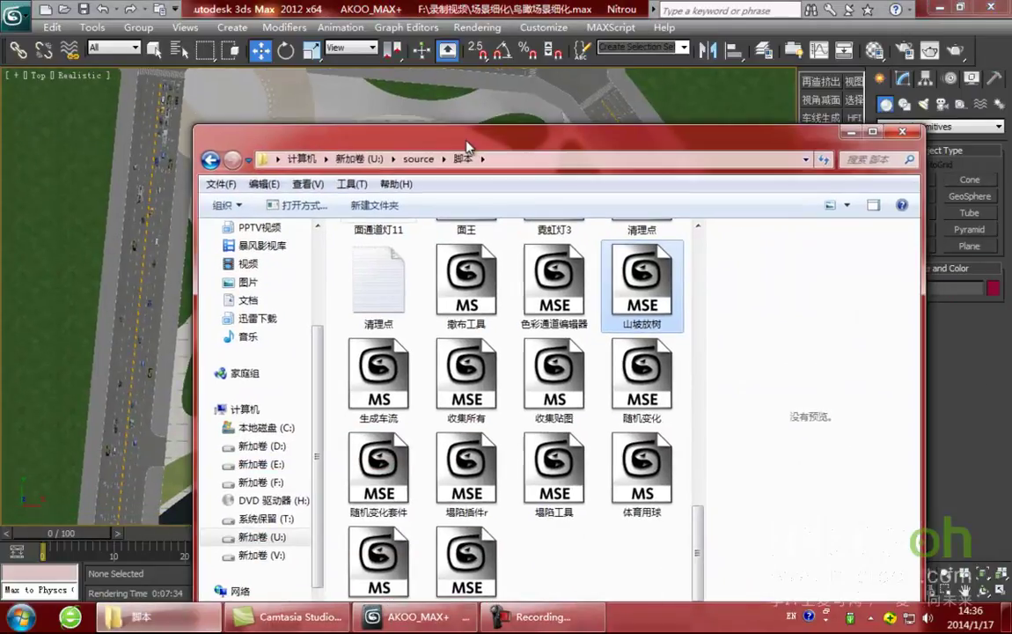
left_click(302, 159)
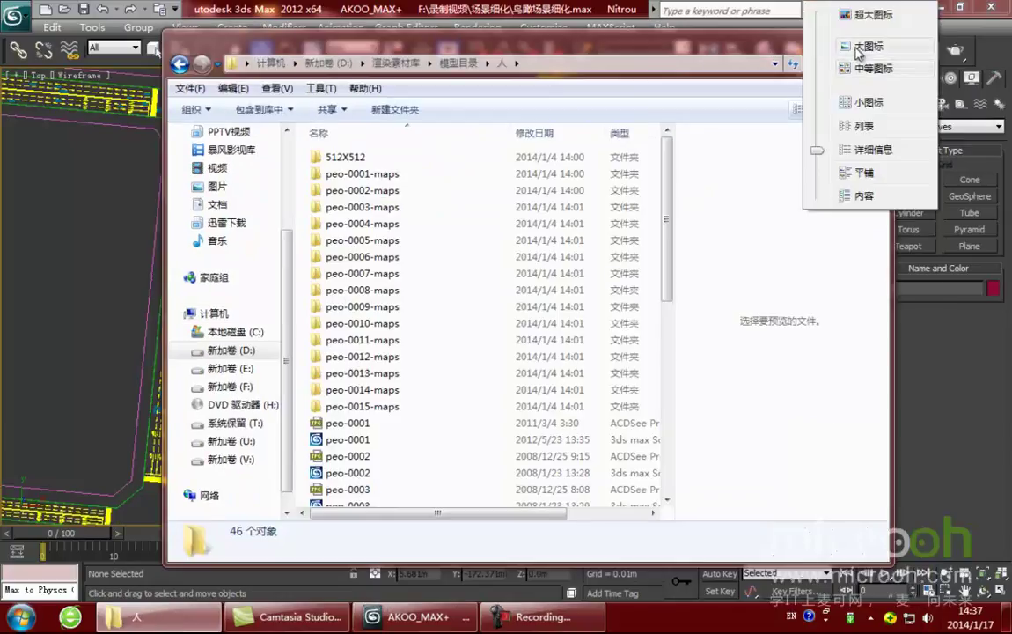
left_click(671, 47)
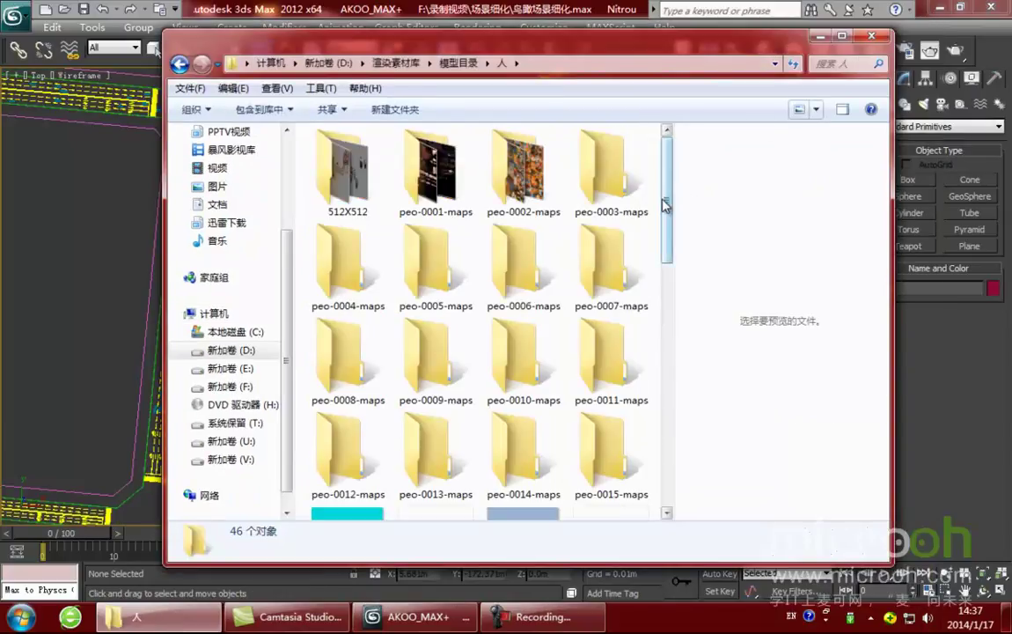
left_click_drag(666, 203, 663, 296)
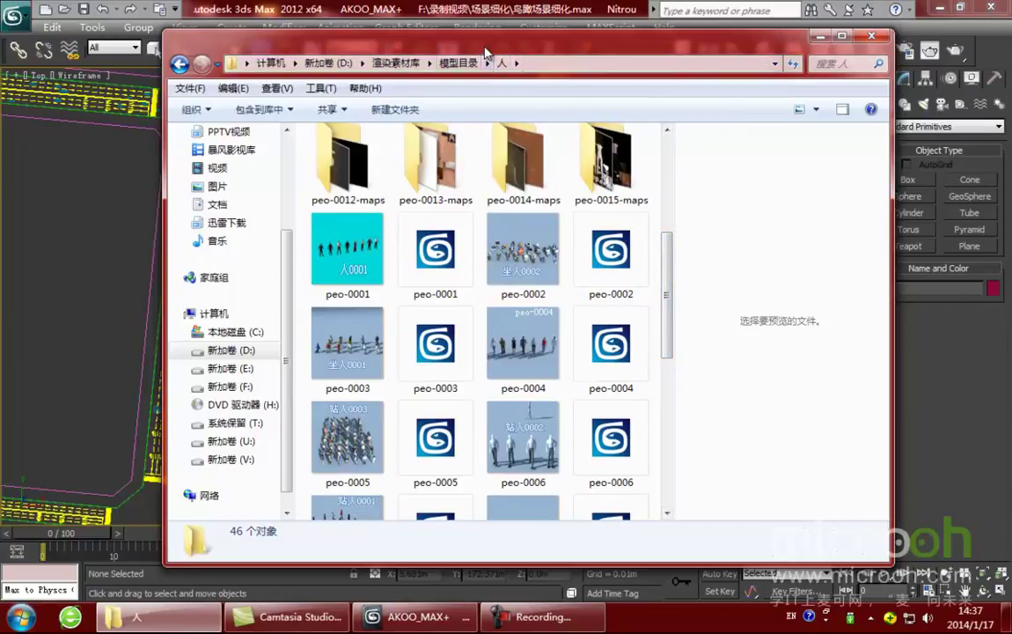
left_click_drag(485, 51, 649, 50)
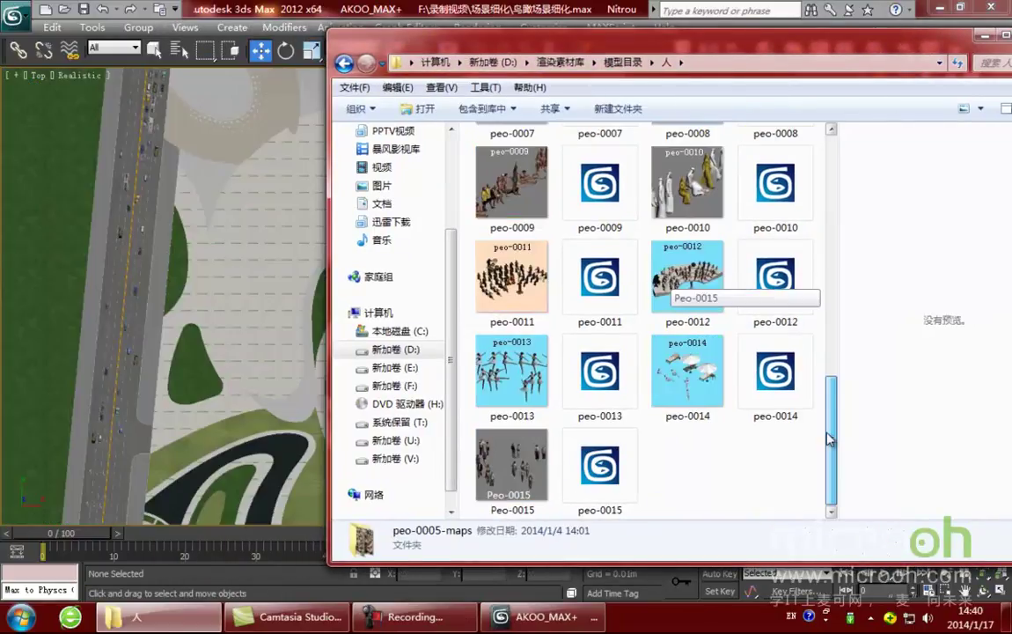
Merge the standing people model peo-0015 from the people folder into the park scene in 3ds Max.
scroll(821, 440, "up", 1)
scroll(824, 442, "down", 1)
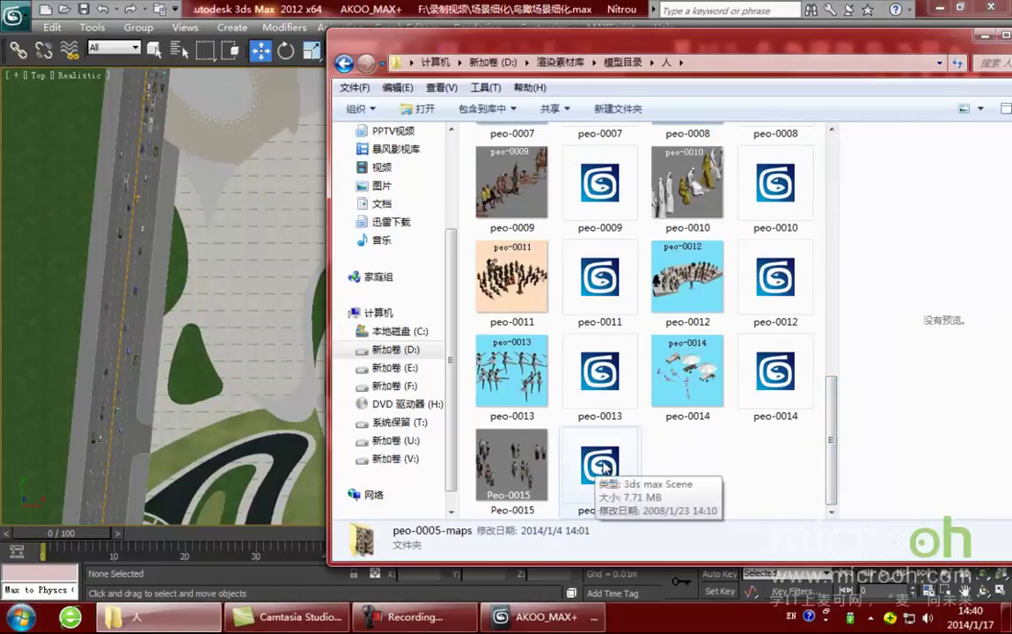
left_click_drag(598, 464, 249, 475)
left_click_drag(252, 362, 252, 363)
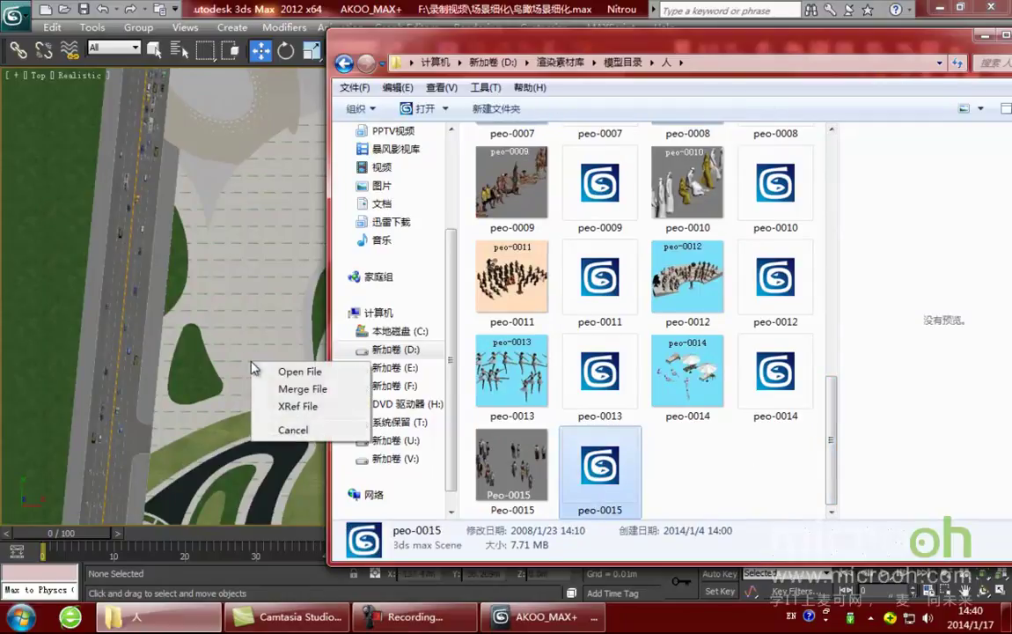
left_click(290, 387)
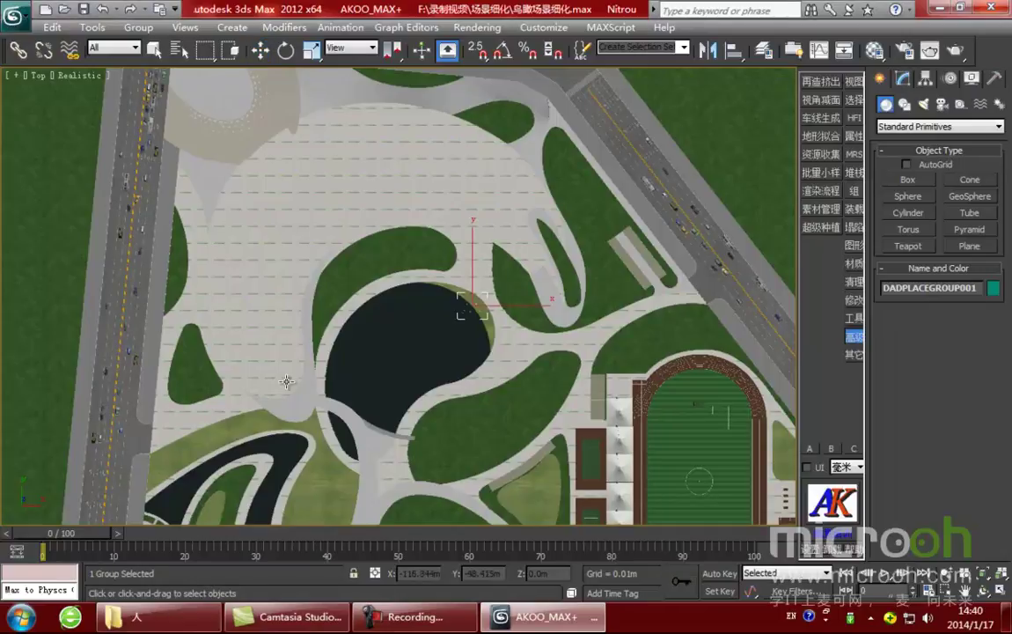
Isolate the merged people group and inspect its figures from an angled view in realistic shading.
key("F3")
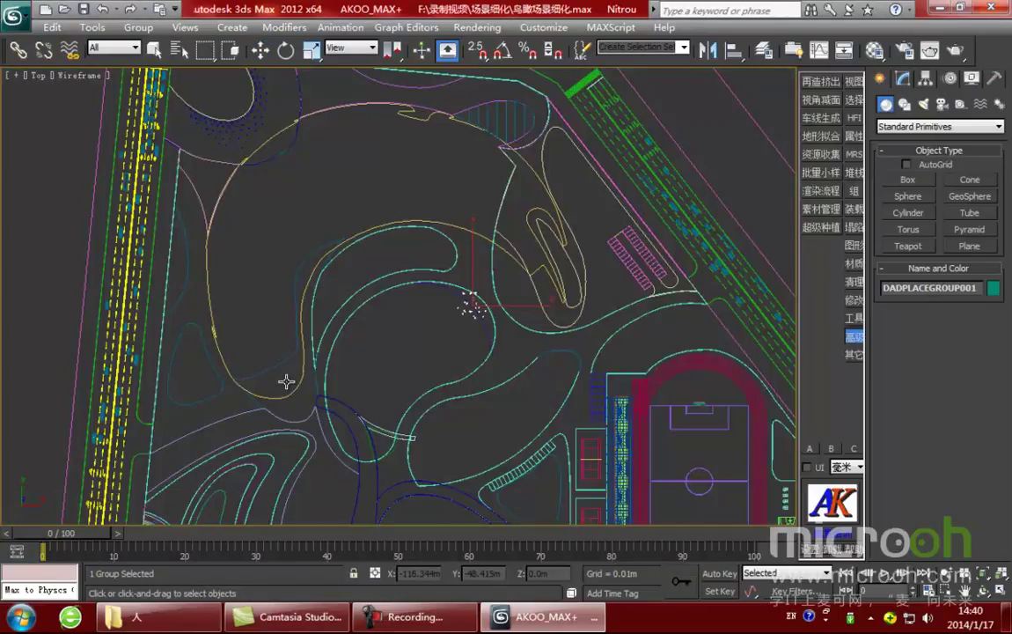
key("alt+q")
mouse_move(287, 384)
middle_mouse_down("alt")
mouse_move(393, 357)
mouse_move(466, 295)
mouse_move(486, 380)
mouse_move(472, 377)
mouse_move(474, 390)
middle_mouse_up("alt")
key("F3")
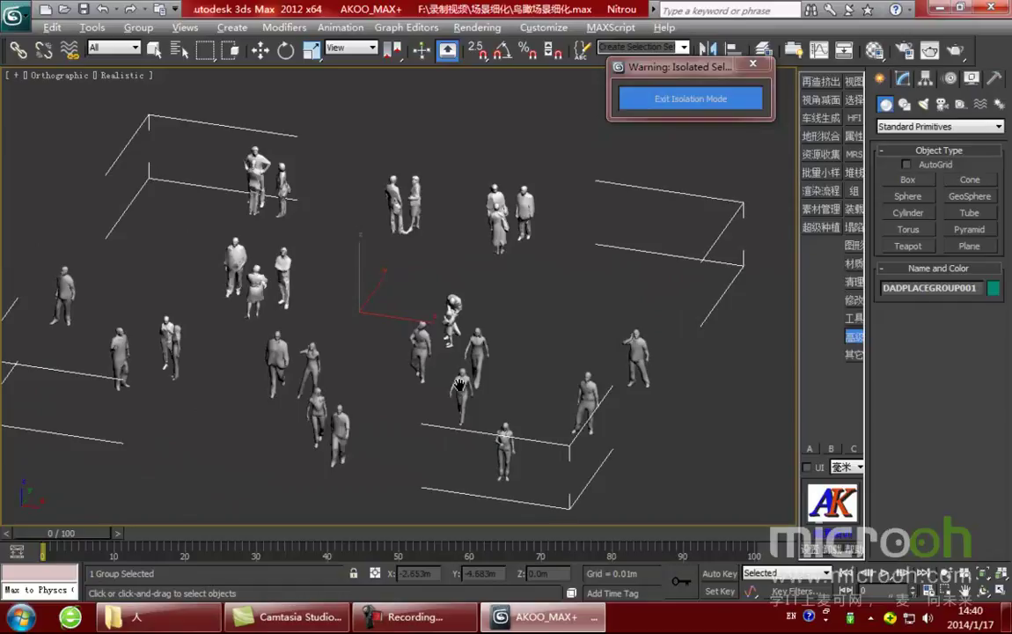
middle_click_drag(459, 385, 545, 390, "alt")
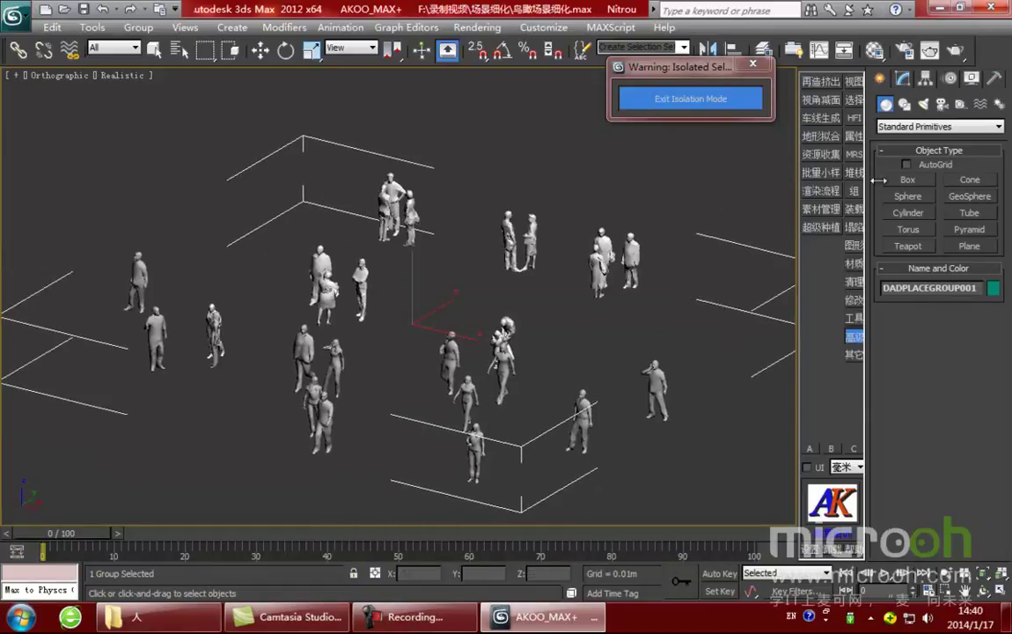
Open the path search for missing resources in the 资源收集 tool and copy the peo-0015-maps folder's path from Windows Explorer.
left_click(825, 157)
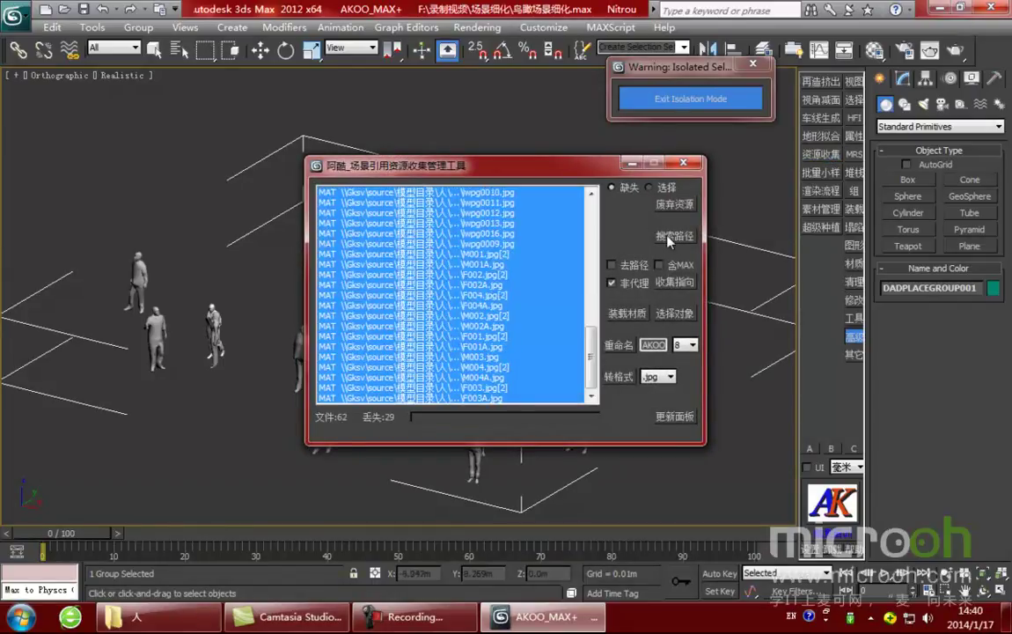
left_click(675, 236)
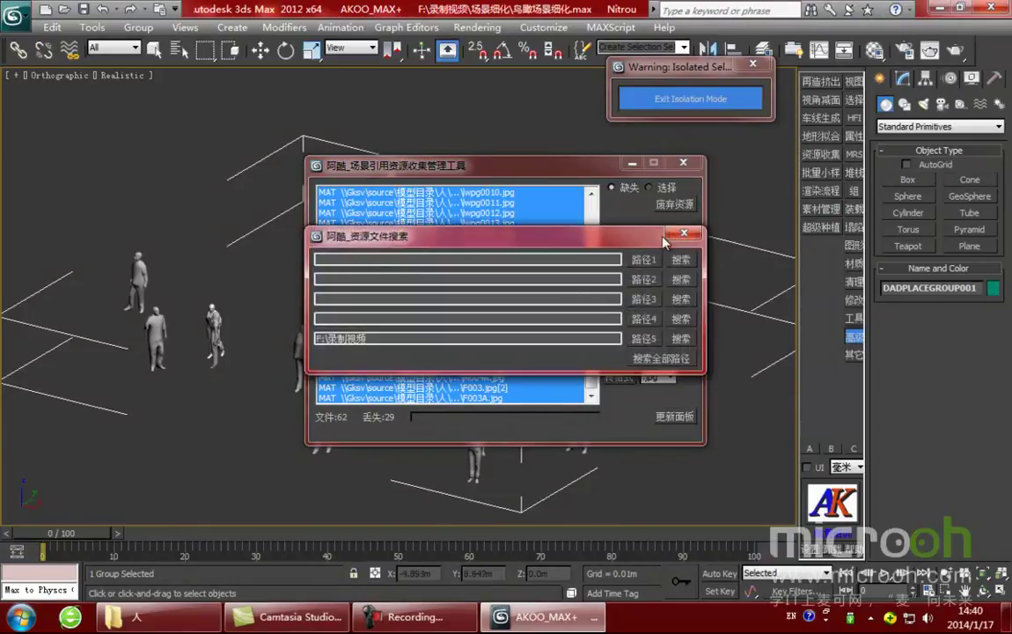
left_click(154, 620)
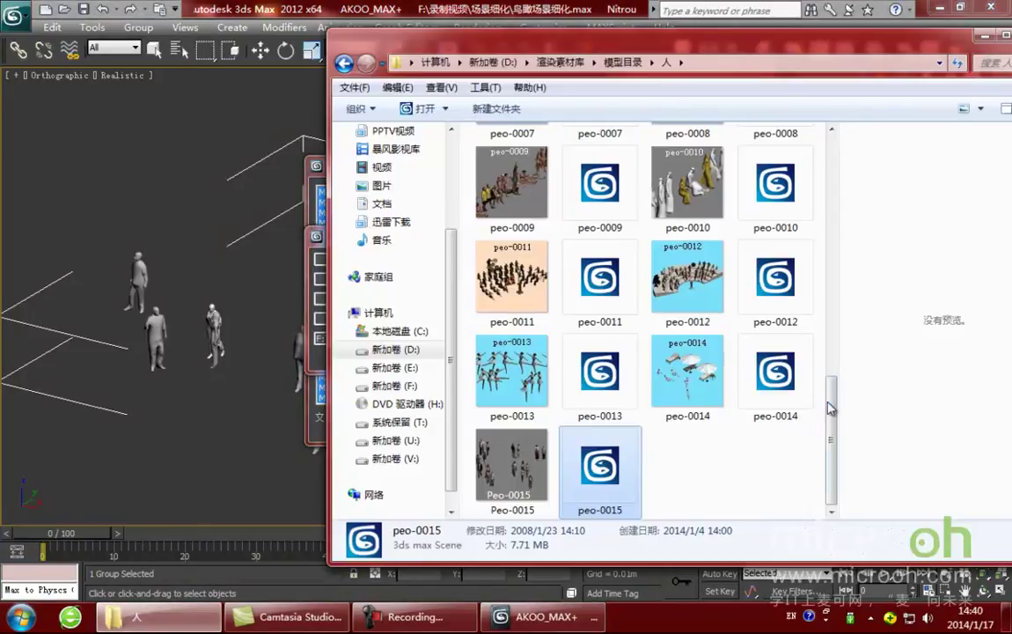
left_click_drag(834, 434, 827, 209)
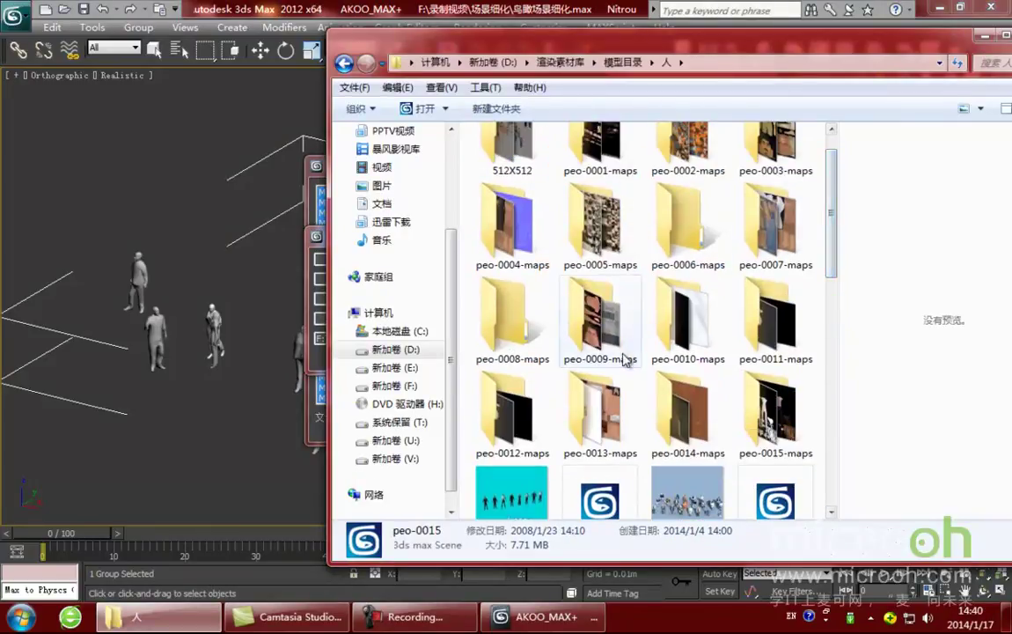
left_click(697, 410)
left_click(747, 414)
double_click(746, 414)
left_click(791, 60)
key("ctrl+c")
left_click(871, 24)
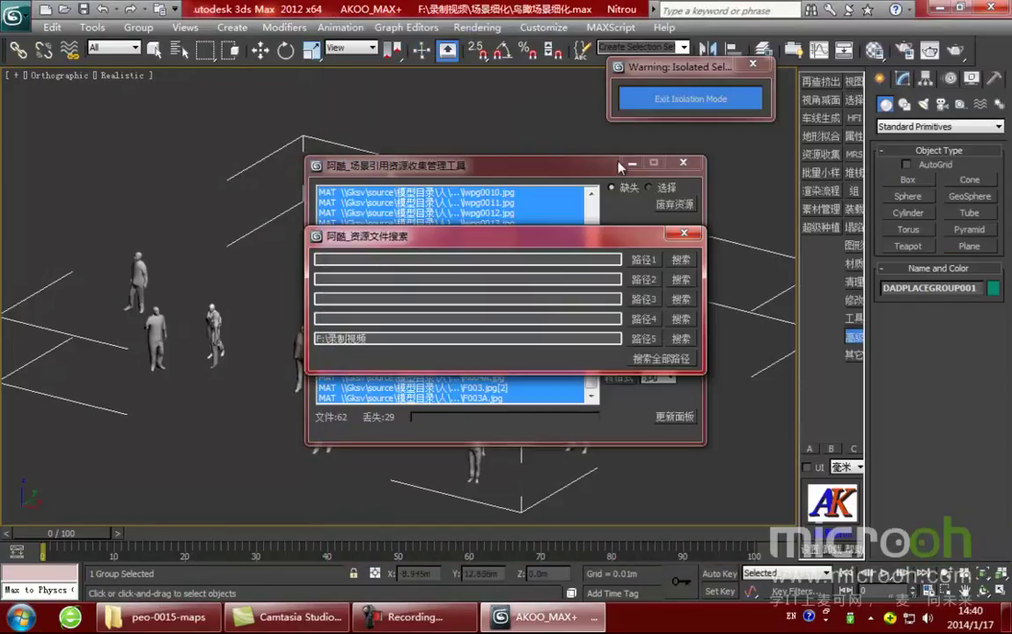
Relink the missing people textures by searching the path D:\渲染素材库\模型目录\人\peo-0015-maps, and close the resource tools.
left_click(362, 262)
left_click(361, 261)
key("ctrl+v")
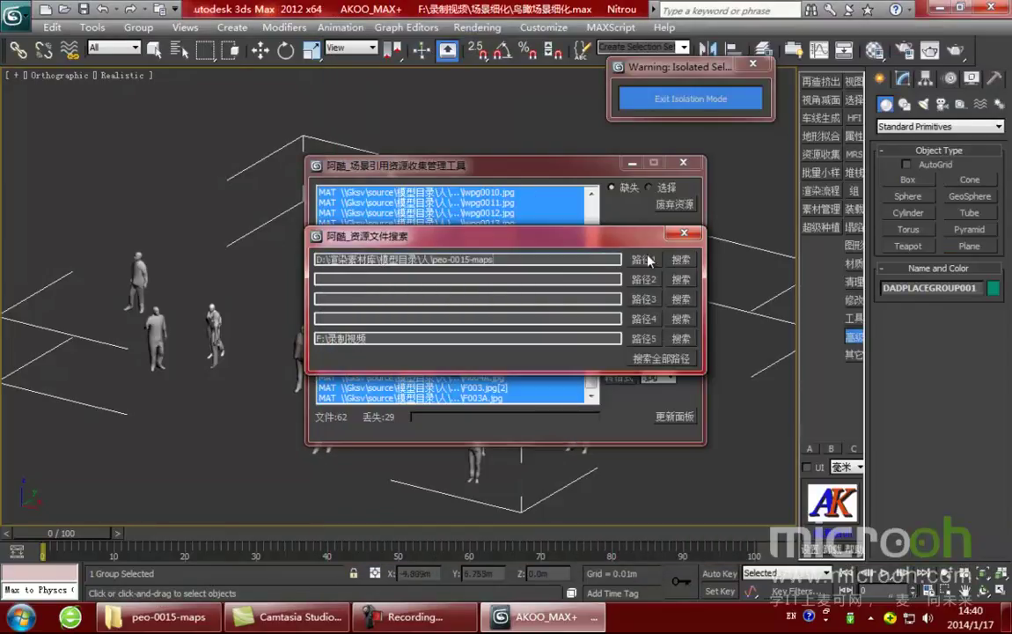
left_click(681, 259)
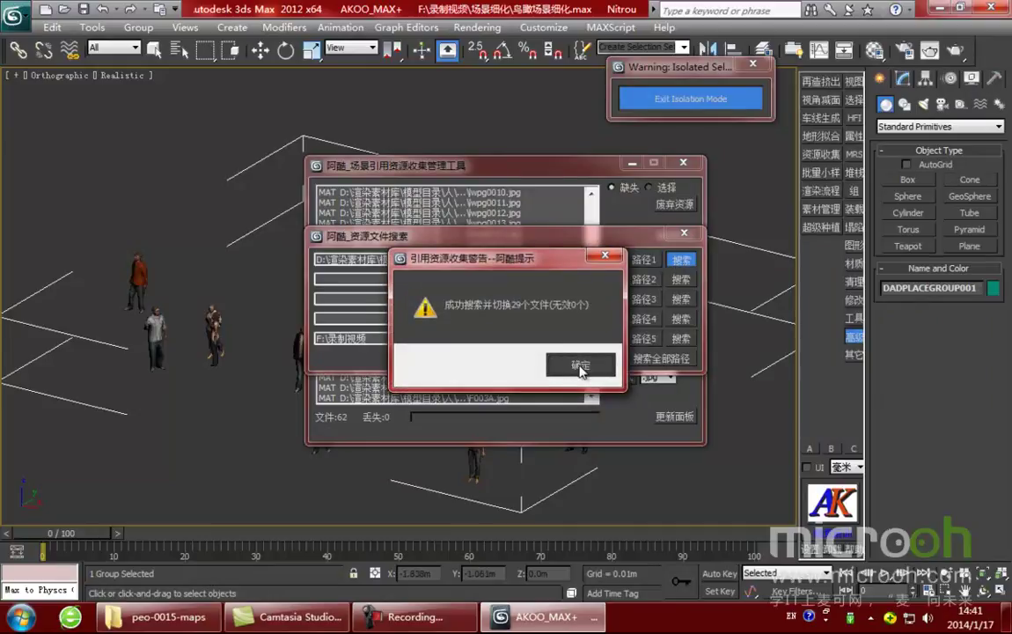
left_click(581, 365)
left_click(684, 232)
left_click(682, 164)
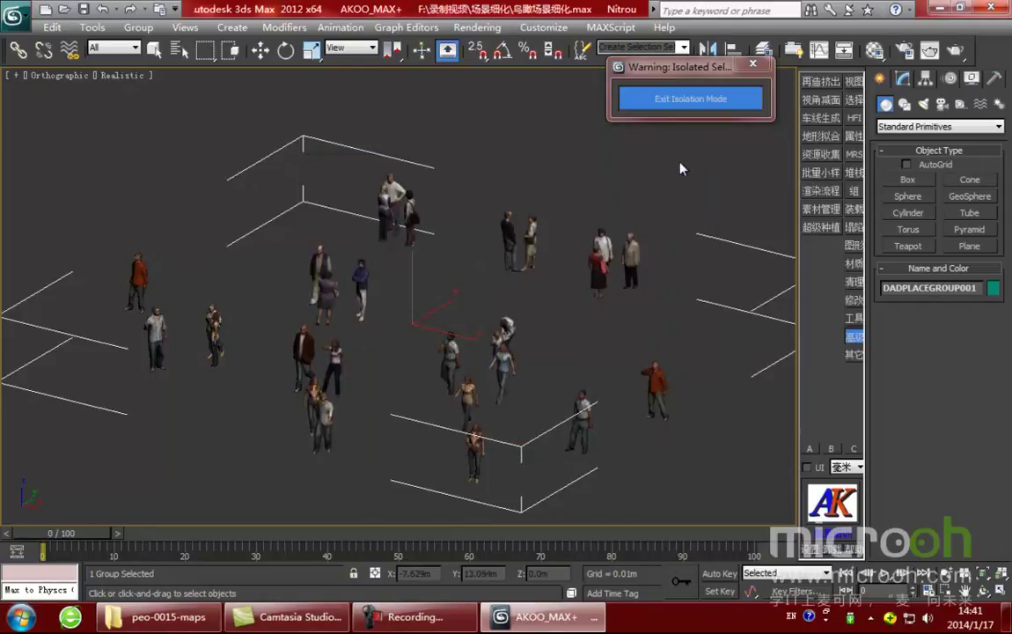
Examine the textured people figures up close from the angled view.
middle_click_drag(481, 329, 441, 296)
scroll(429, 375, "down", 2)
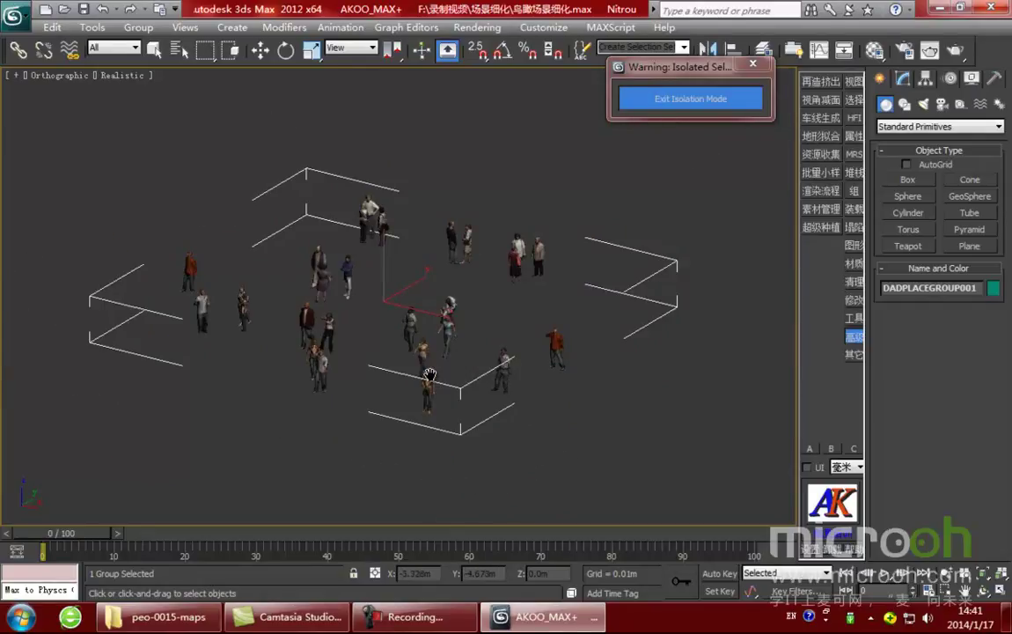
scroll(430, 374, "up", 3)
middle_click_drag(430, 374, 486, 332)
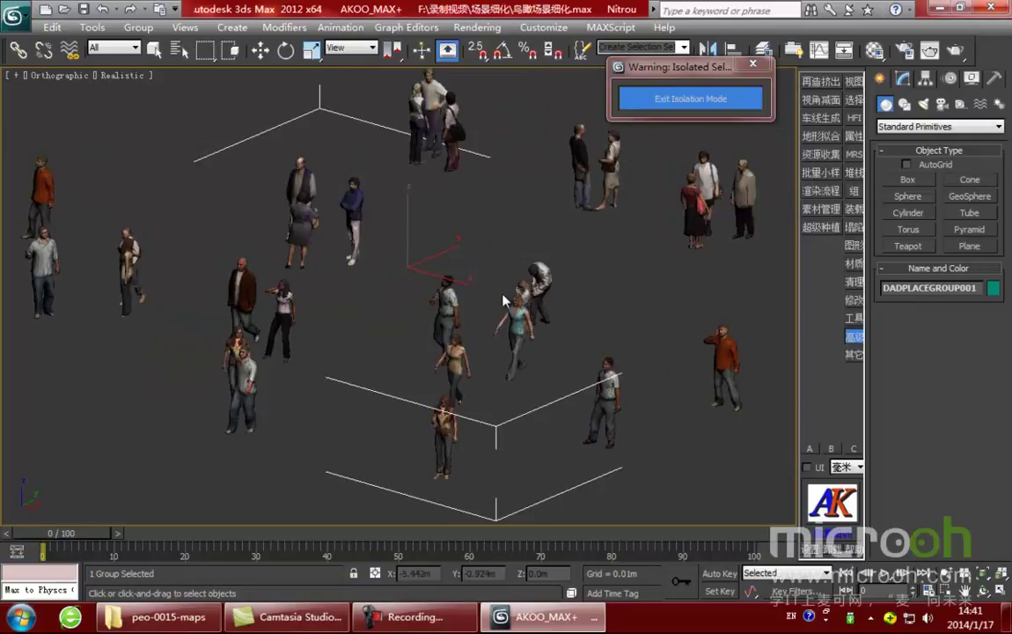
middle_click_drag(503, 300, 508, 349)
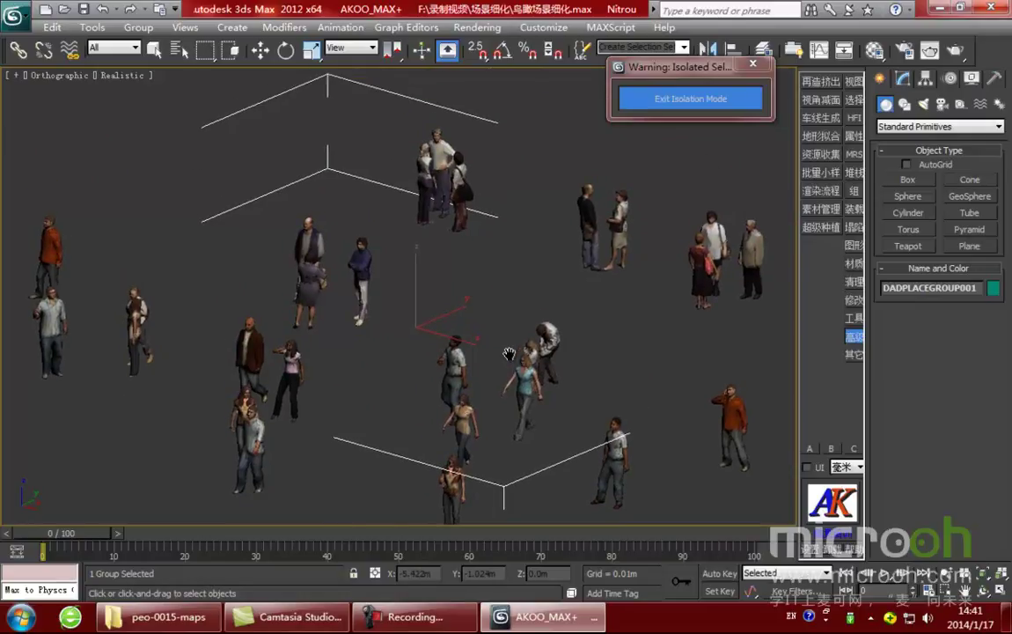
Add the people group to the ren layer from the top view and check the assignment by toggling the layer's visibility.
key("t")
scroll(444, 335, "down", 5)
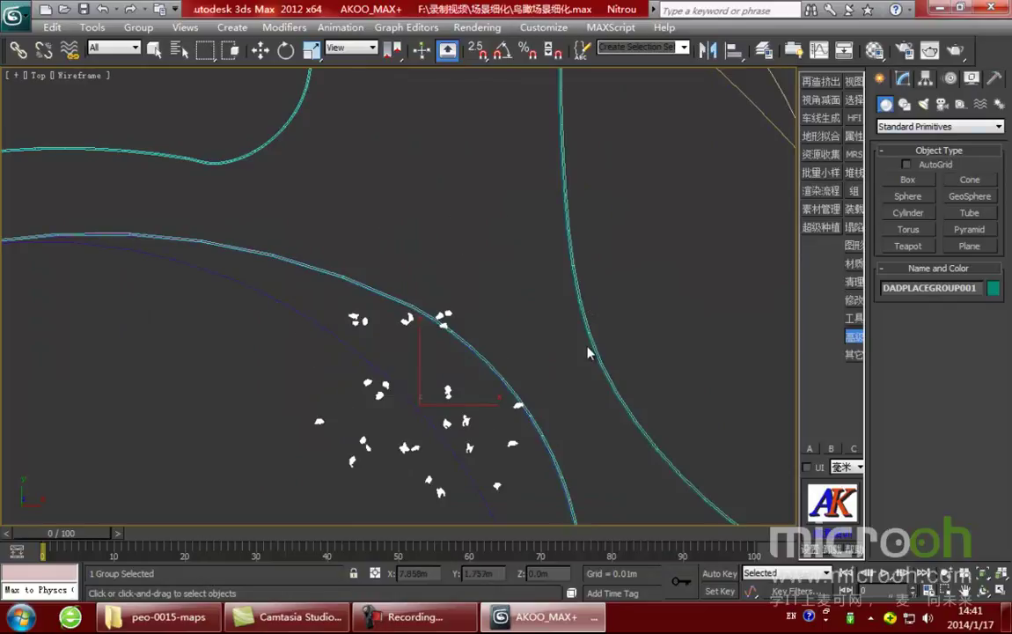
left_click(764, 50)
left_click(784, 156)
middle_click_drag(596, 379, 573, 370)
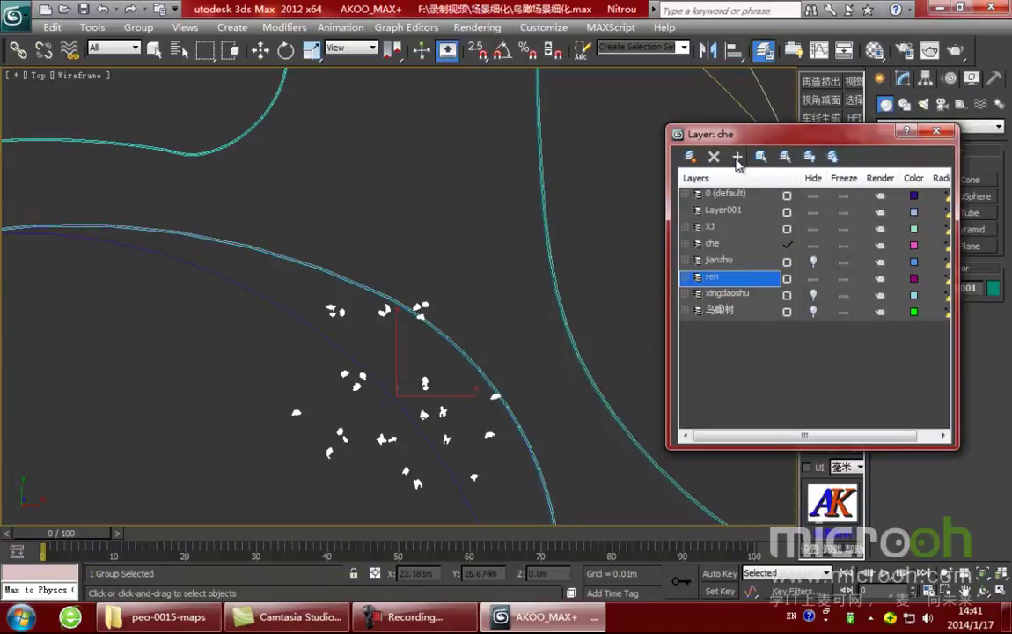
left_click(811, 279)
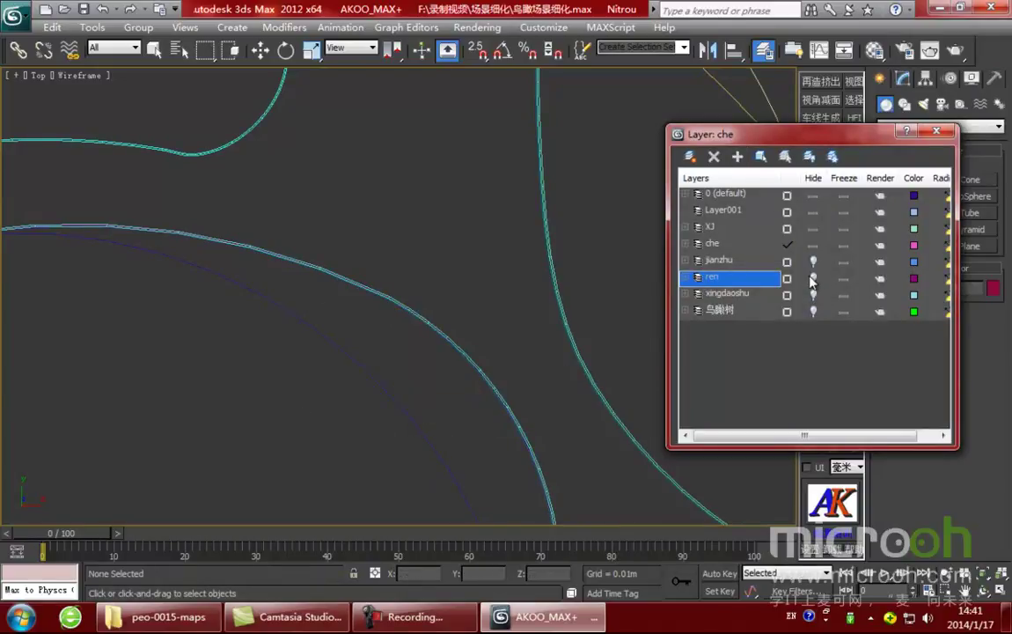
left_click(936, 131)
Move the people group about 27 m along Y, from the circular path's edge to the open plaza area.
middle_click_drag(480, 350, 528, 316)
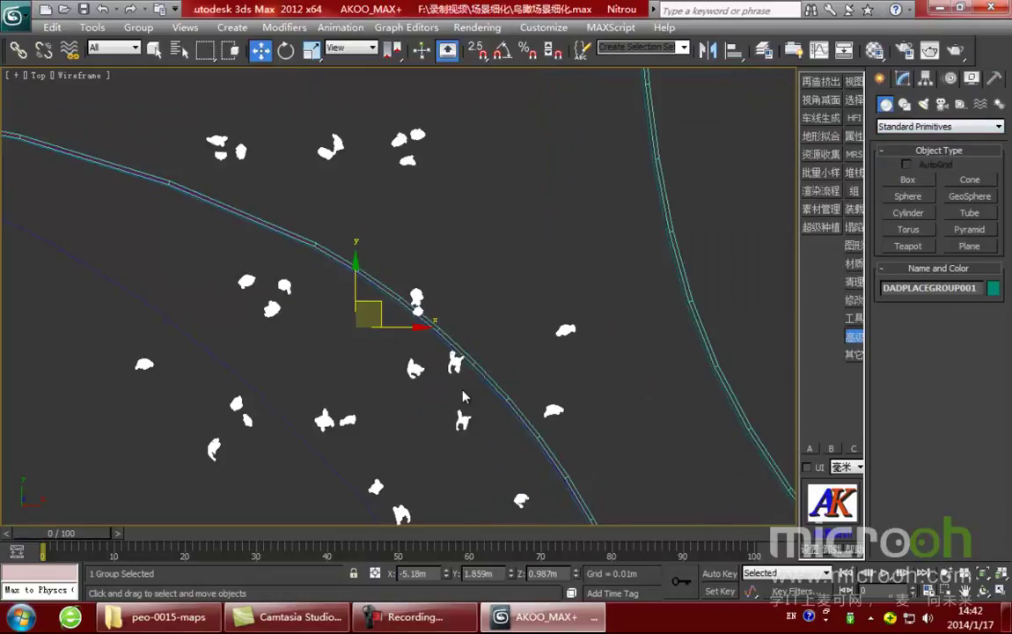
scroll(462, 393, "down", 6)
middle_click_drag(415, 364, 417, 443)
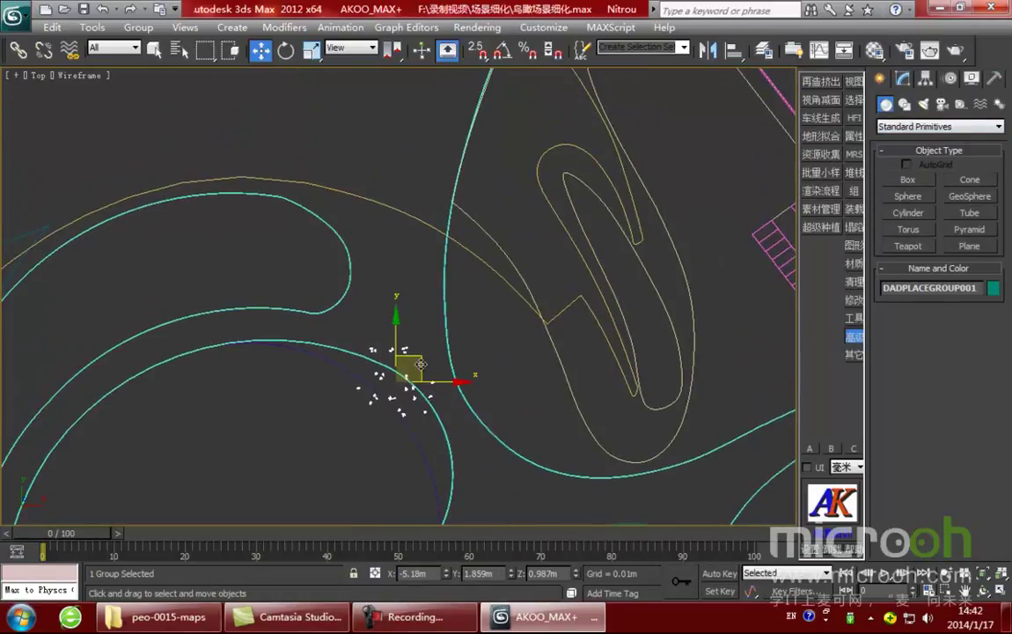
left_click_drag(422, 355, 417, 221)
Unhide the jianzhu layer to show the buildings around the people group.
scroll(418, 220, "down", 3)
middle_click_drag(417, 221, 508, 341)
scroll(431, 418, "up", 3)
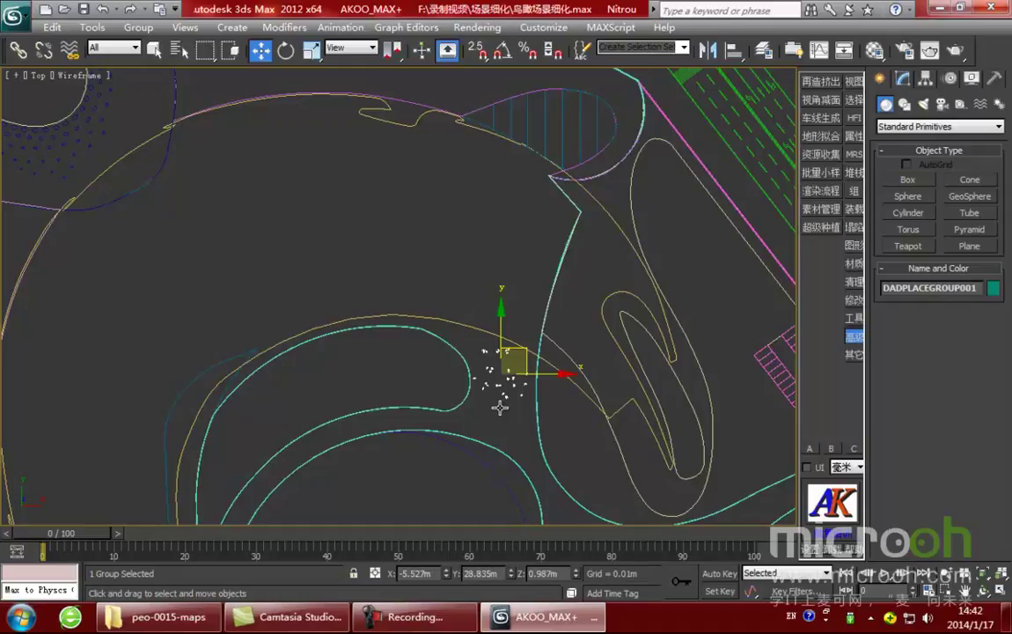
middle_click_drag(463, 368, 553, 379)
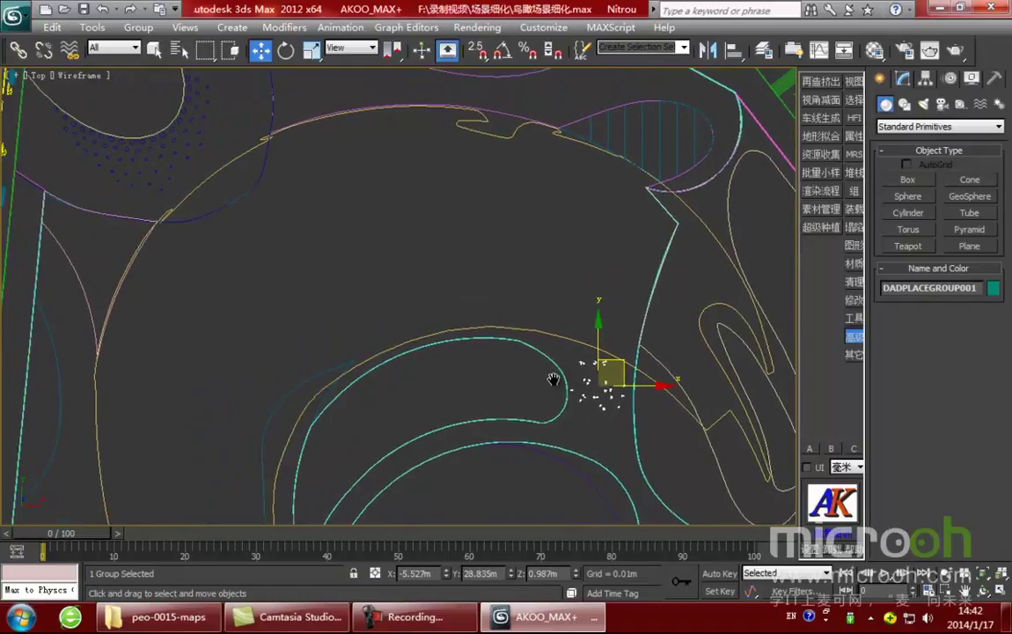
middle_click_drag(558, 337, 575, 286)
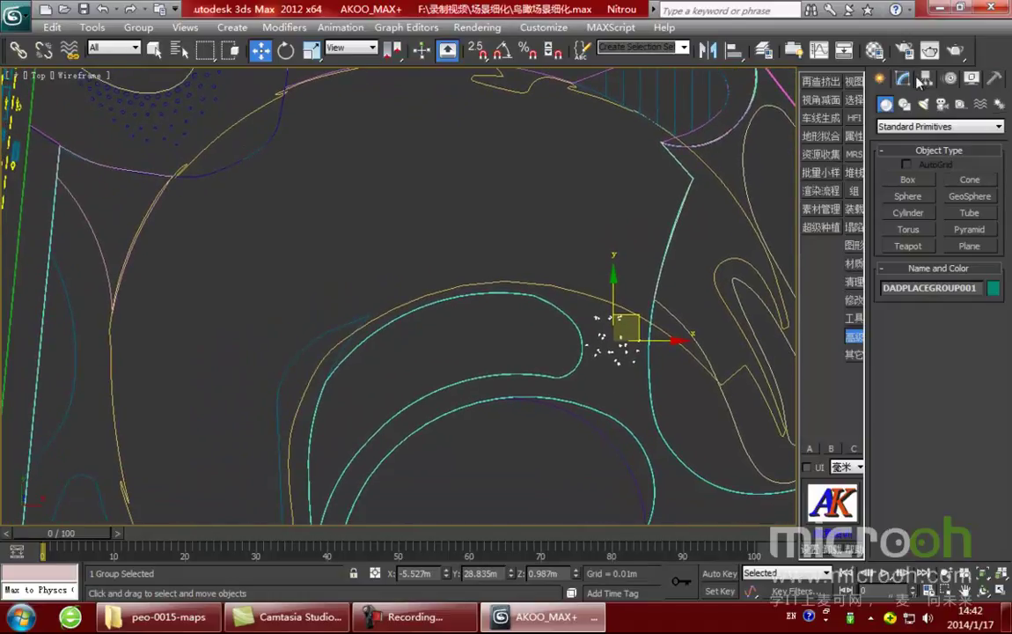
left_click(763, 51)
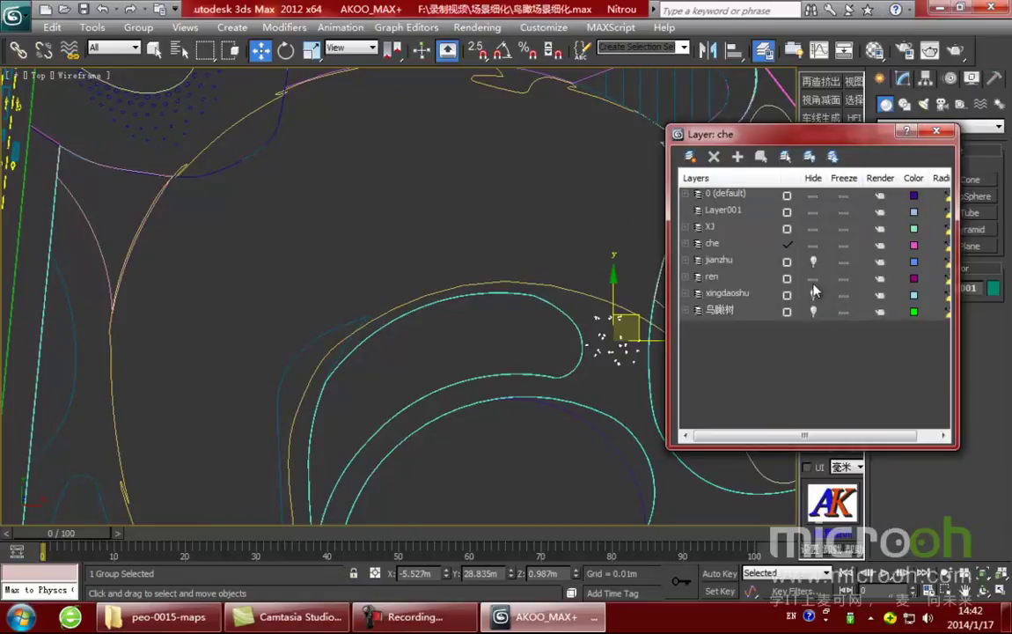
left_click(813, 260)
left_click(719, 260)
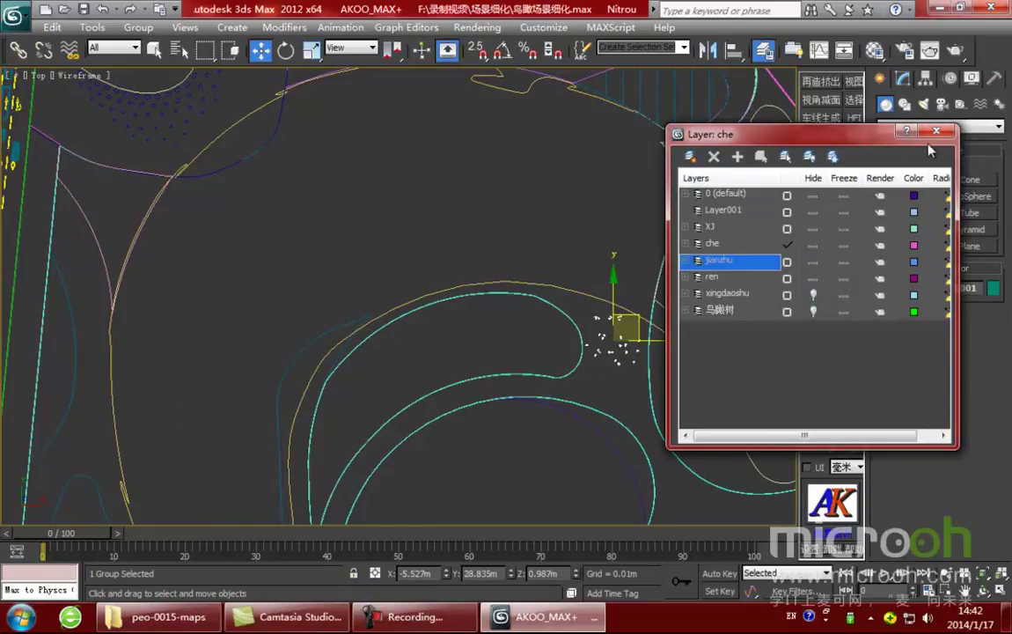
left_click(938, 134)
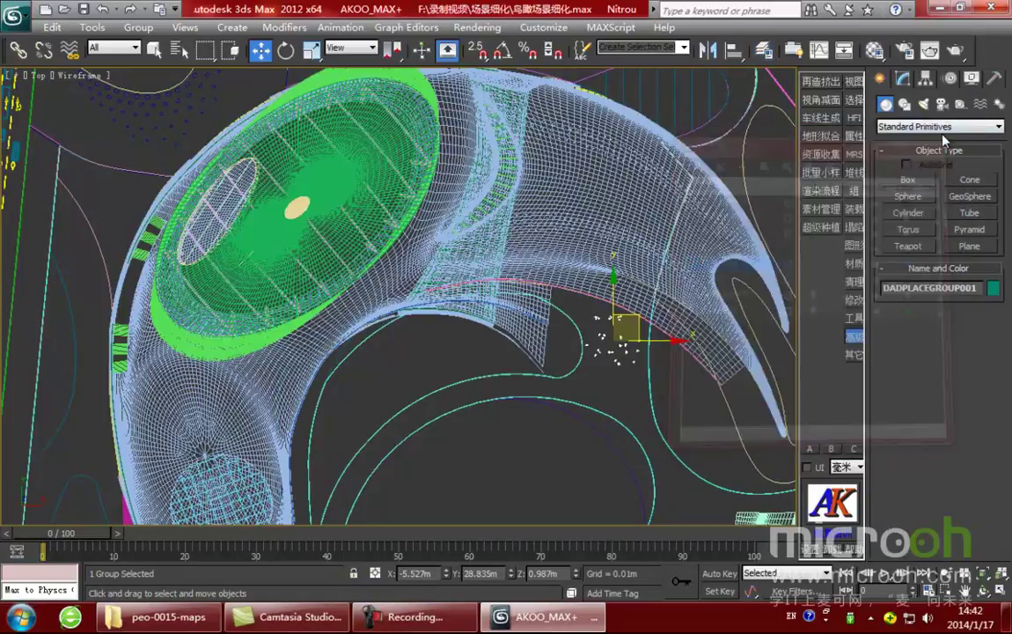
Open the people group beside the curved building for editing its individual figures.
scroll(436, 242, "up", 6)
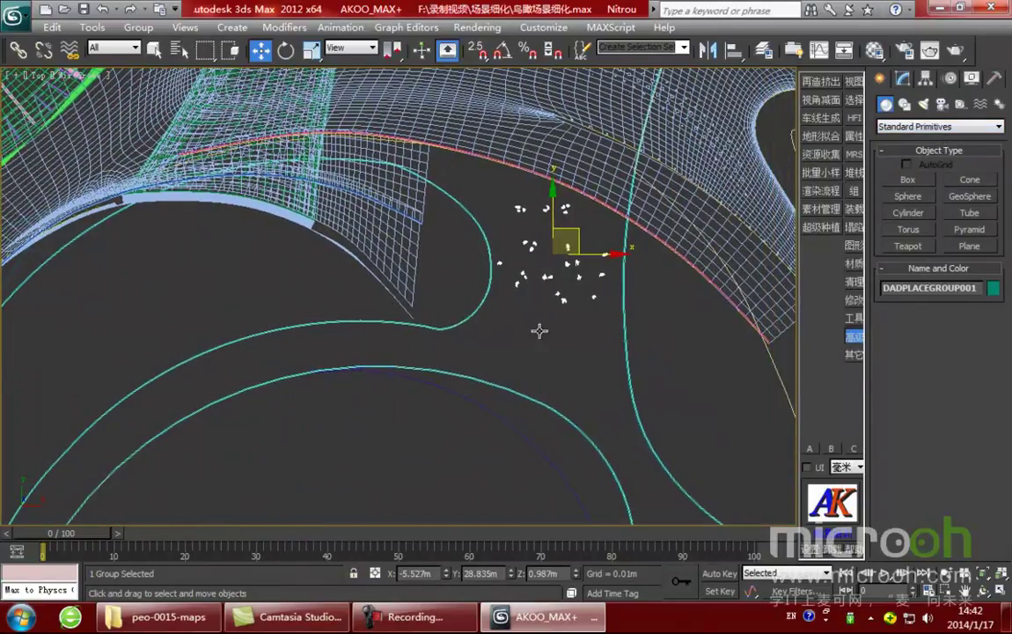
key("F3")
key("F3")
middle_click_drag(558, 299, 484, 370)
scroll(557, 376, "up", 3)
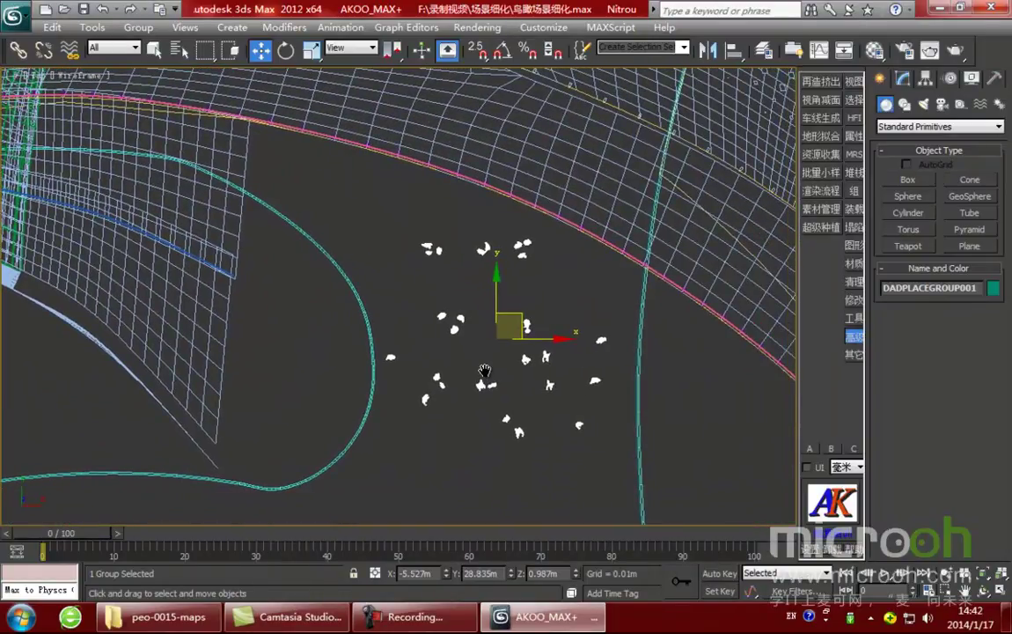
left_click(470, 318)
left_click(467, 317)
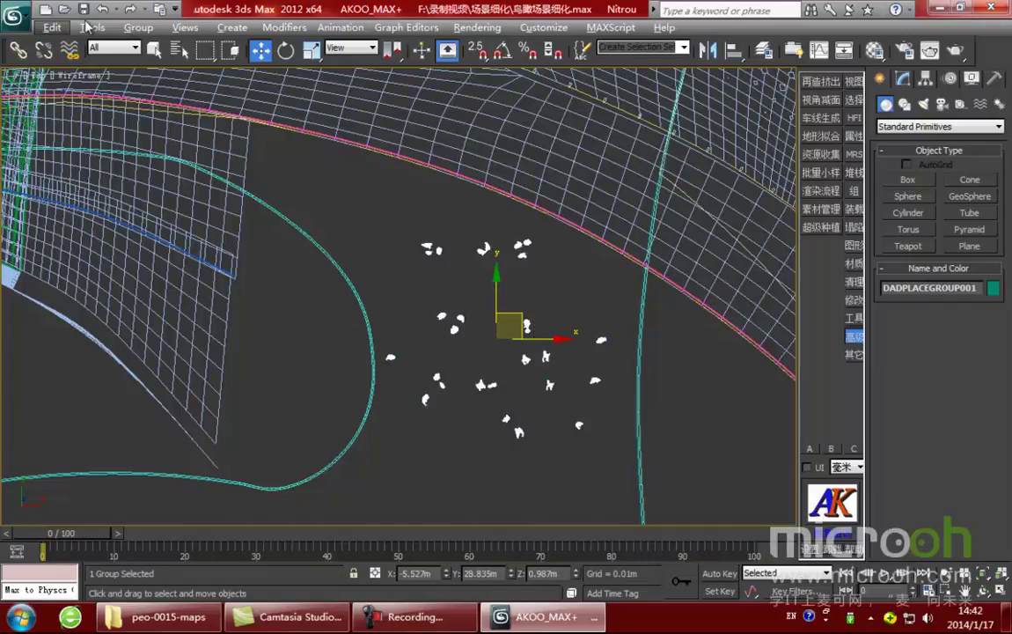
left_click(138, 27)
left_click(170, 91)
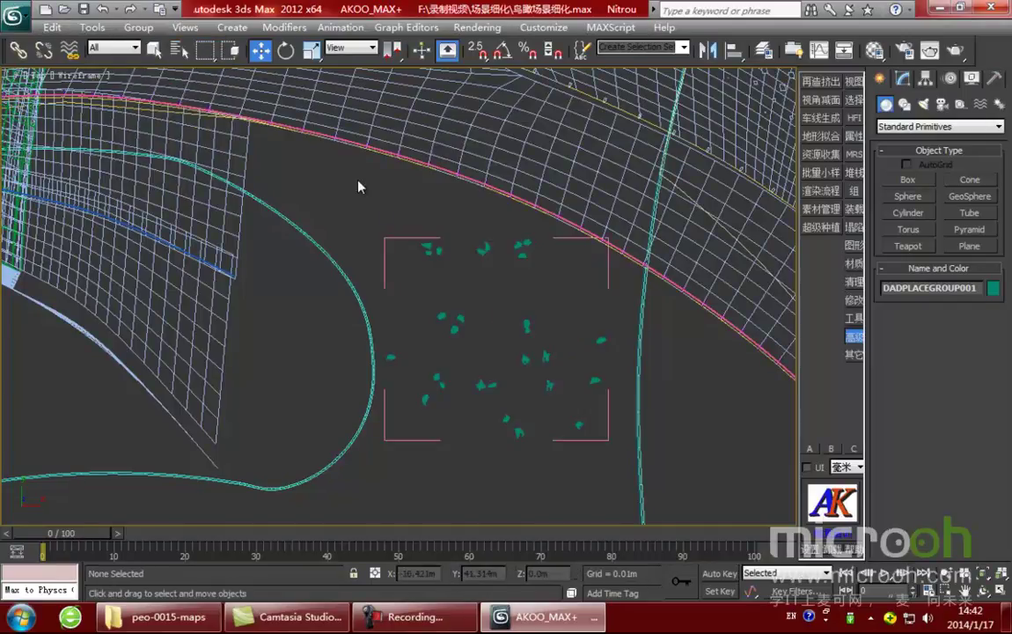
Isolate one standing figure, measure its height in the front view with a temporary box, and exit isolation.
left_click(482, 252)
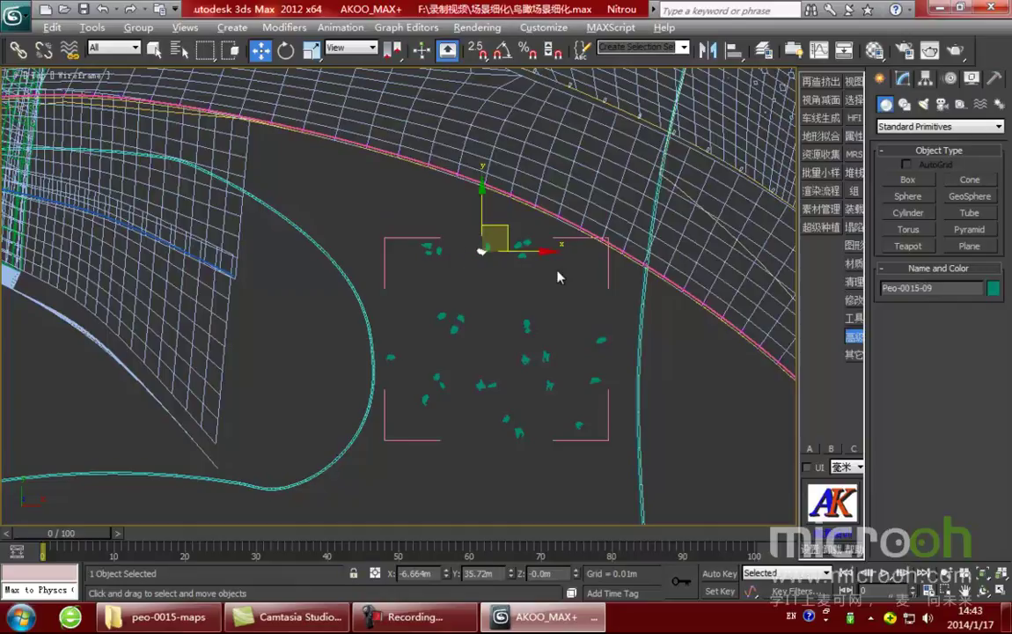
key("alt+q")
middle_click_drag(561, 297, 561, 322)
key("f")
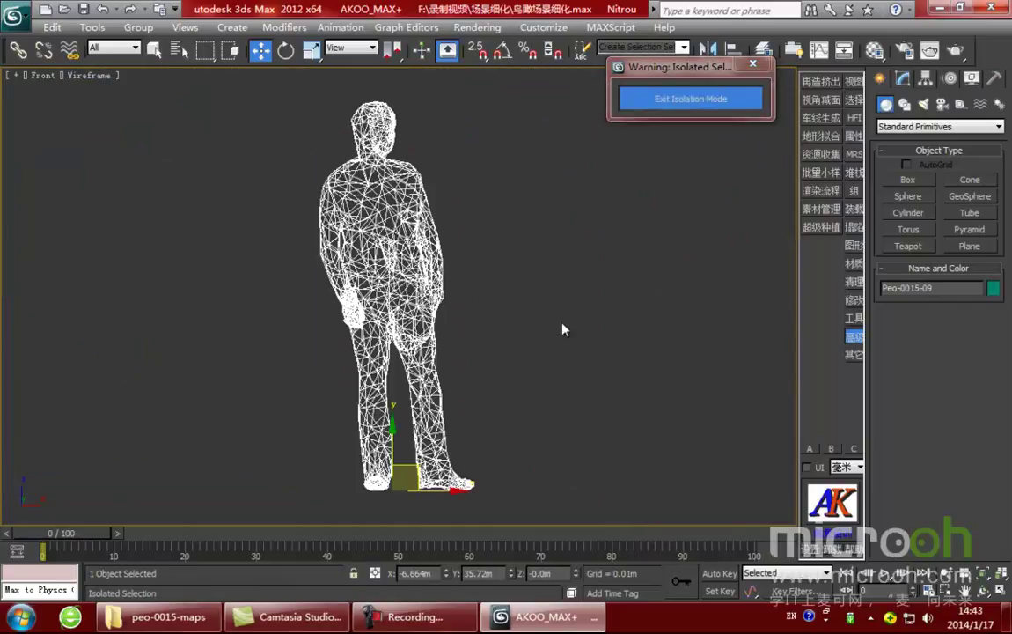
left_click(907, 179)
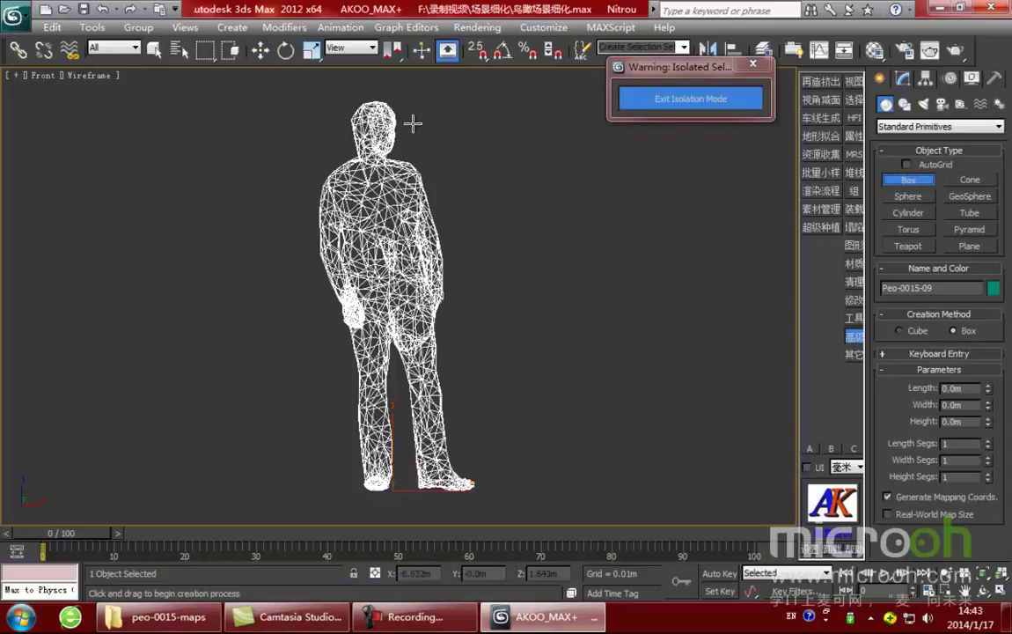
left_click_drag(388, 103, 513, 350)
left_click_drag(524, 403, 531, 488)
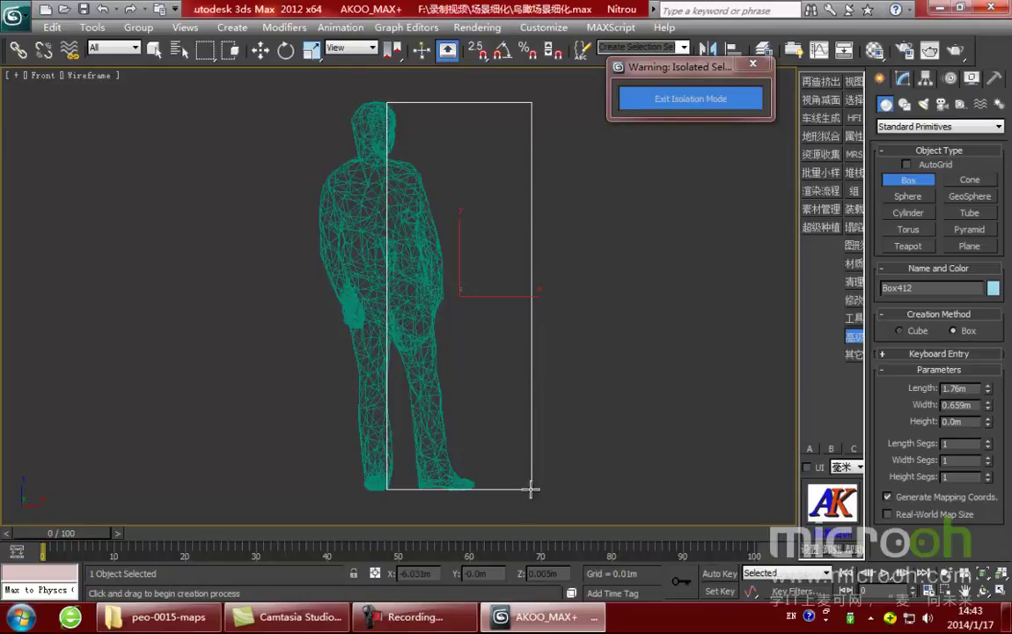
right_click(530, 489)
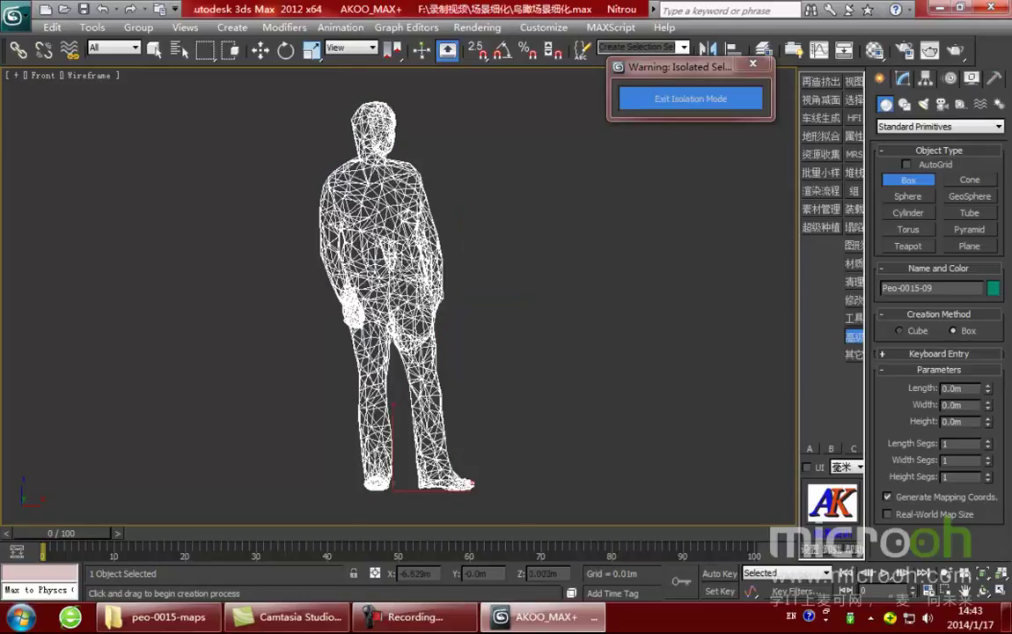
left_click(691, 98)
Clone a cluster of figures in the opened people group and place the copies on the path just below the group.
key("t")
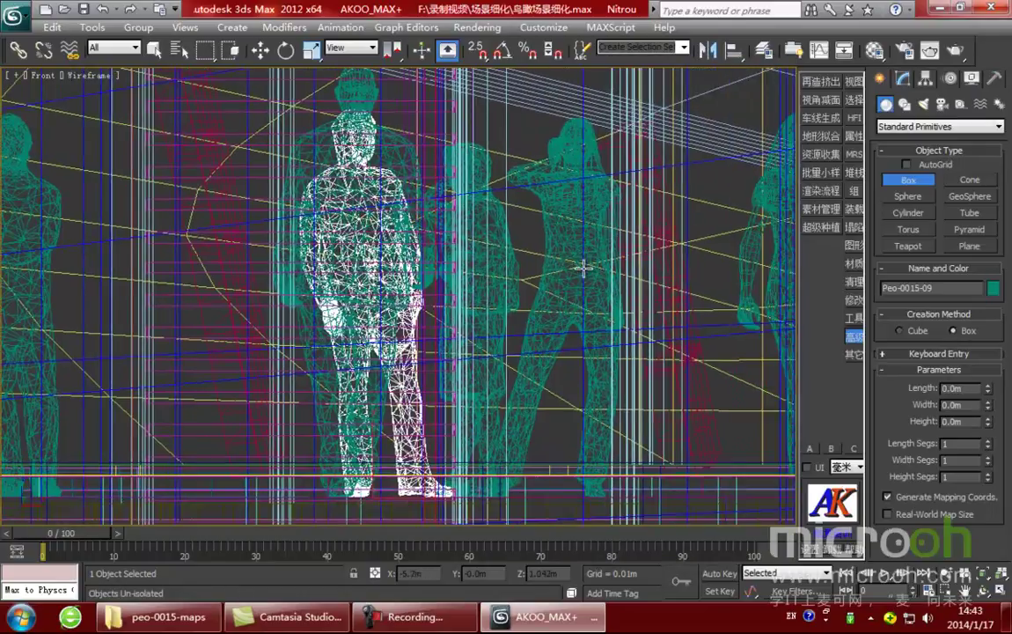
key("z")
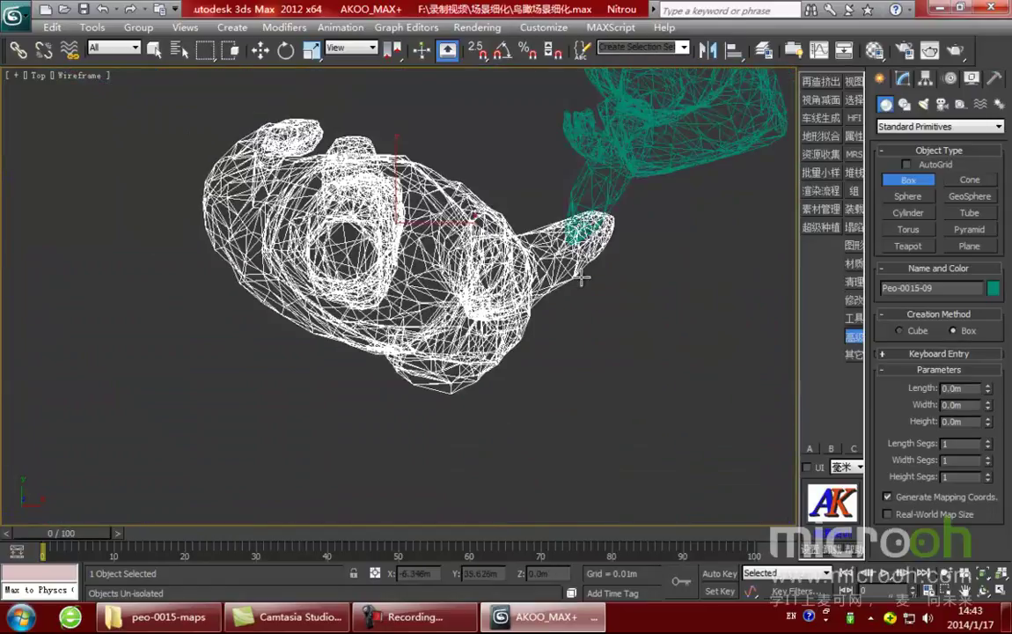
key("w")
scroll(582, 283, "down", 3)
middle_click_drag(383, 366, 445, 266)
scroll(445, 266, "up", 1)
left_click_drag(435, 217, 423, 195)
mouse_move(502, 236)
left_mouse_down()
mouse_move(488, 264)
mouse_move(496, 255)
left_mouse_up()
left_click(506, 376)
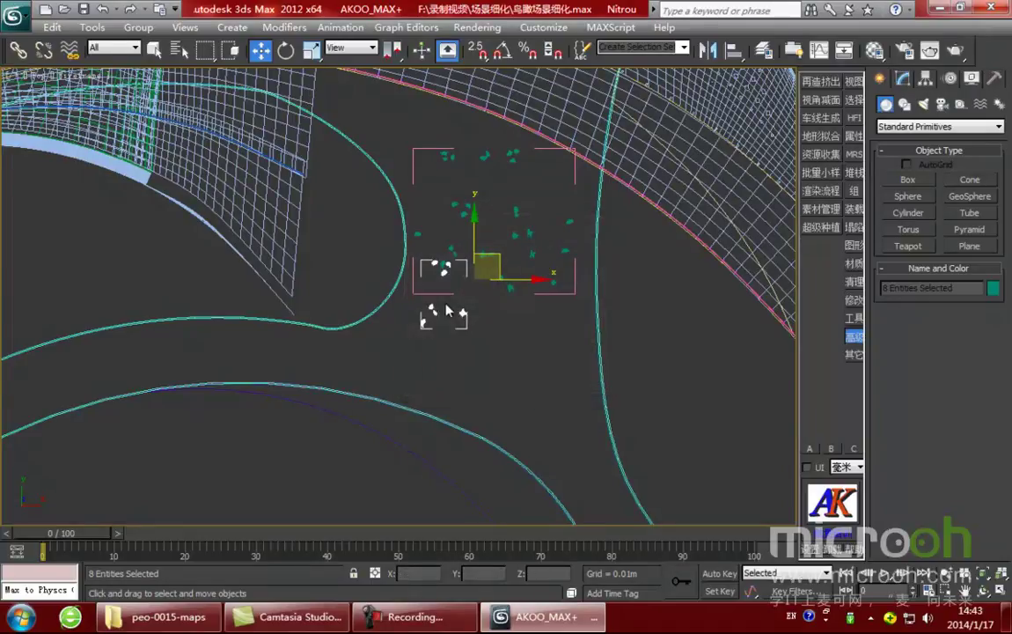
Clone four figures as instances, with one copy each, and place them near the curved building's inner edge.
middle_click_drag(447, 302, 481, 336)
left_click(560, 340)
mouse_move(577, 294)
left_mouse_down()
mouse_move(543, 250)
mouse_move(573, 250)
mouse_move(376, 71)
left_mouse_up()
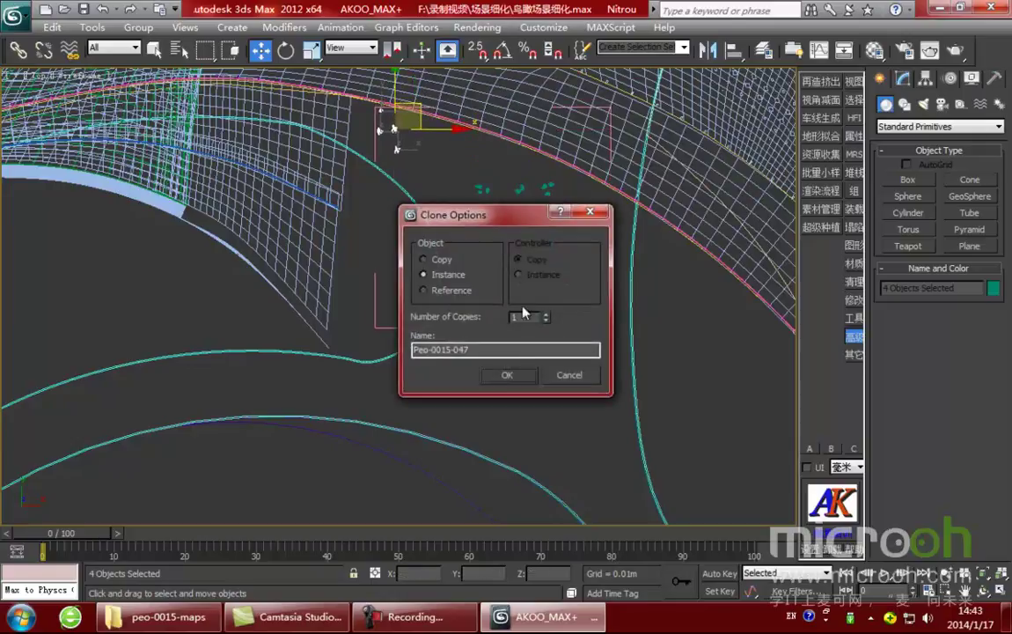
left_click(510, 374)
Clone another selection of six entities as instances along the building's curved edge beside the previous copies, and clear the selection.
middle_click_drag(532, 341, 594, 376)
left_click_drag(565, 409, 538, 342)
mouse_move(597, 329)
left_mouse_down()
mouse_move(596, 255)
mouse_move(530, 146)
mouse_move(522, 157)
left_mouse_up()
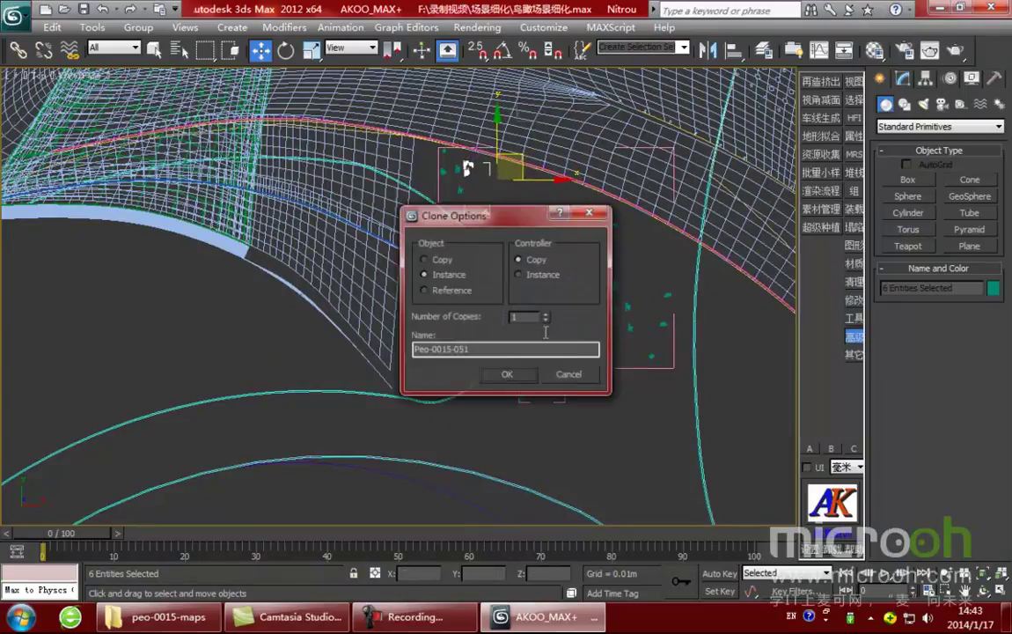
left_click(522, 376)
left_click(490, 231)
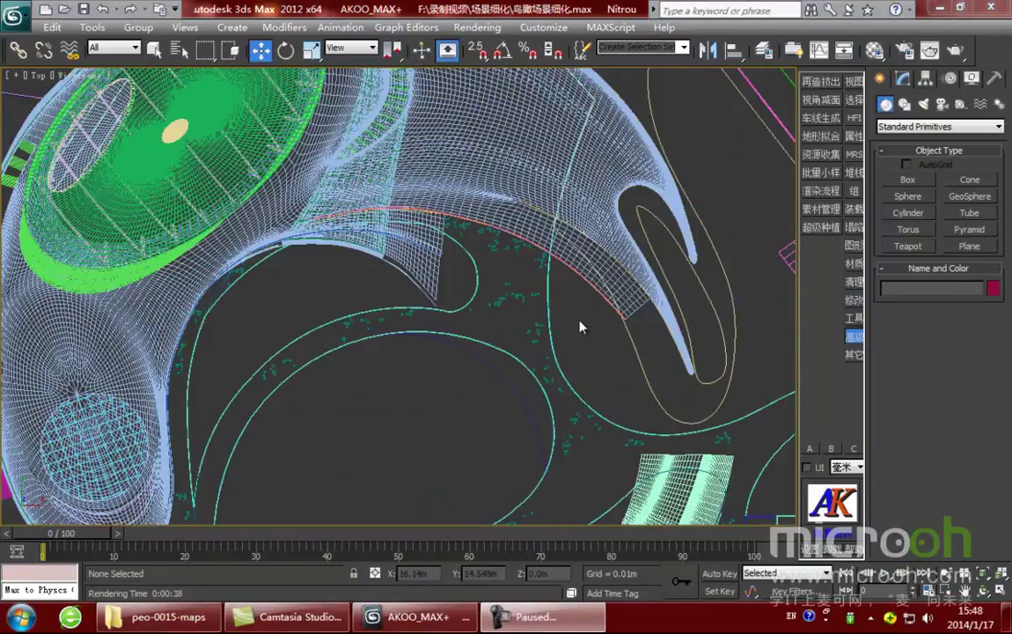
Examine the distribution of people along the paths and around the buildings in the top view.
middle_click_drag(579, 327, 560, 270)
scroll(580, 326, "down", 2)
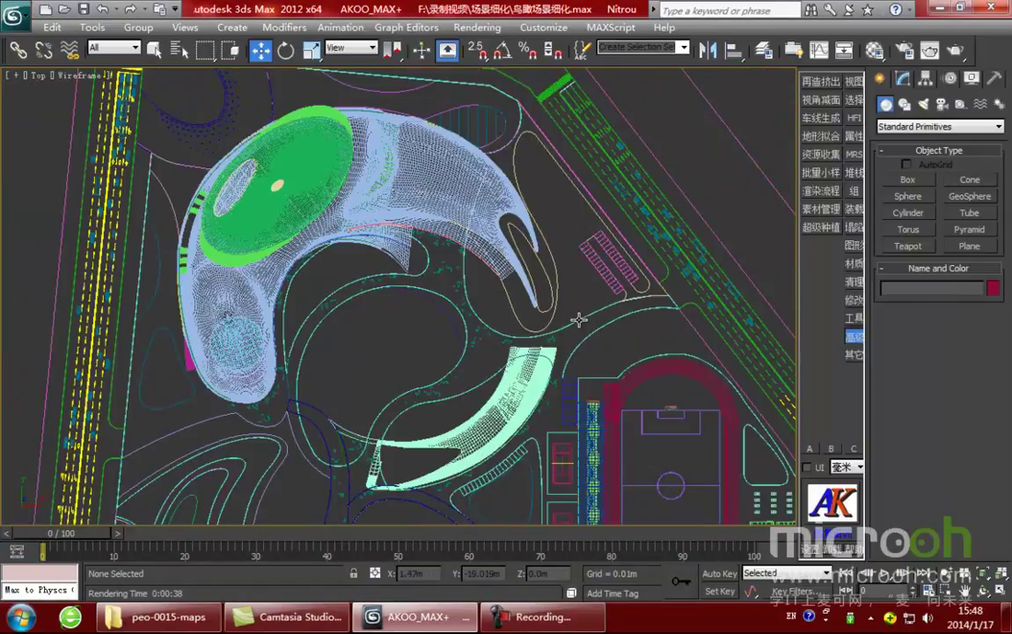
scroll(578, 320, "up", 2)
middle_click_drag(573, 371, 578, 320)
scroll(579, 320, "up", 3)
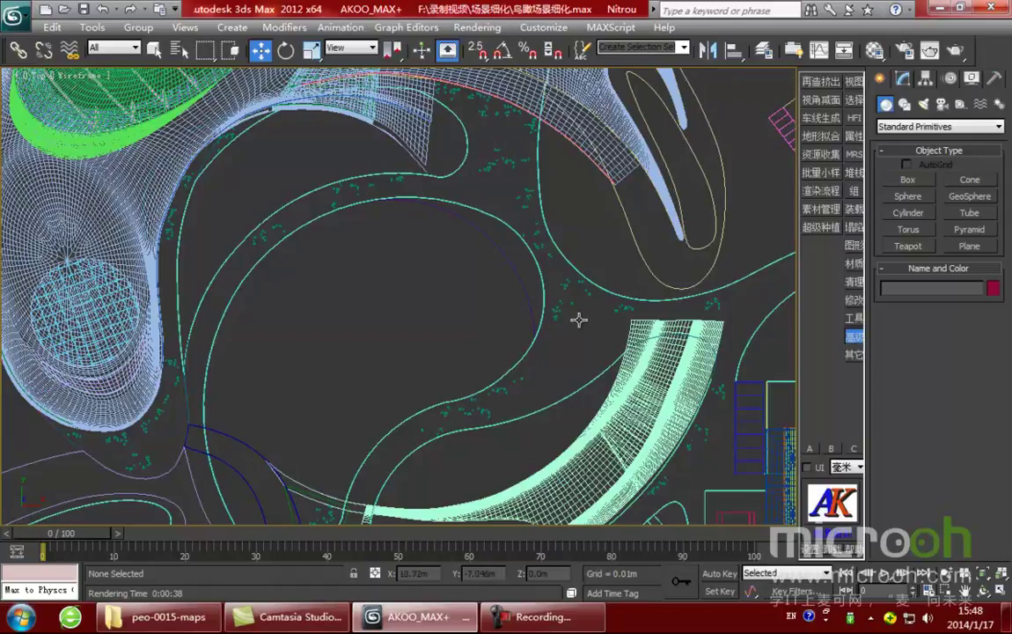
scroll(580, 327, "up", 4)
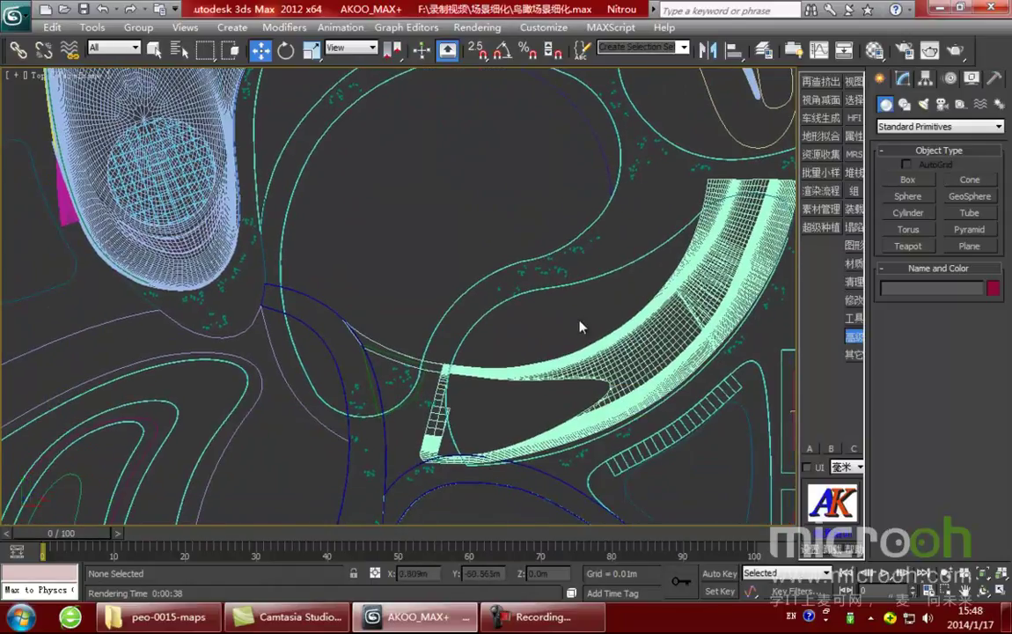
Render the C02-夜景鸟瞰-1.3 camera view with its safe frame shown.
key("c")
key("shift+f")
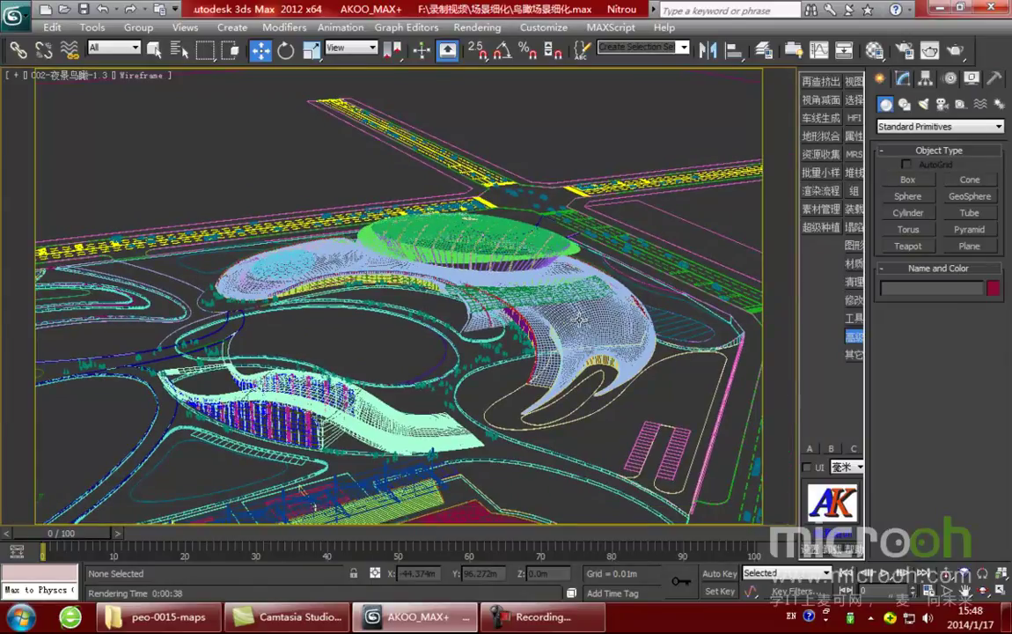
key("F10")
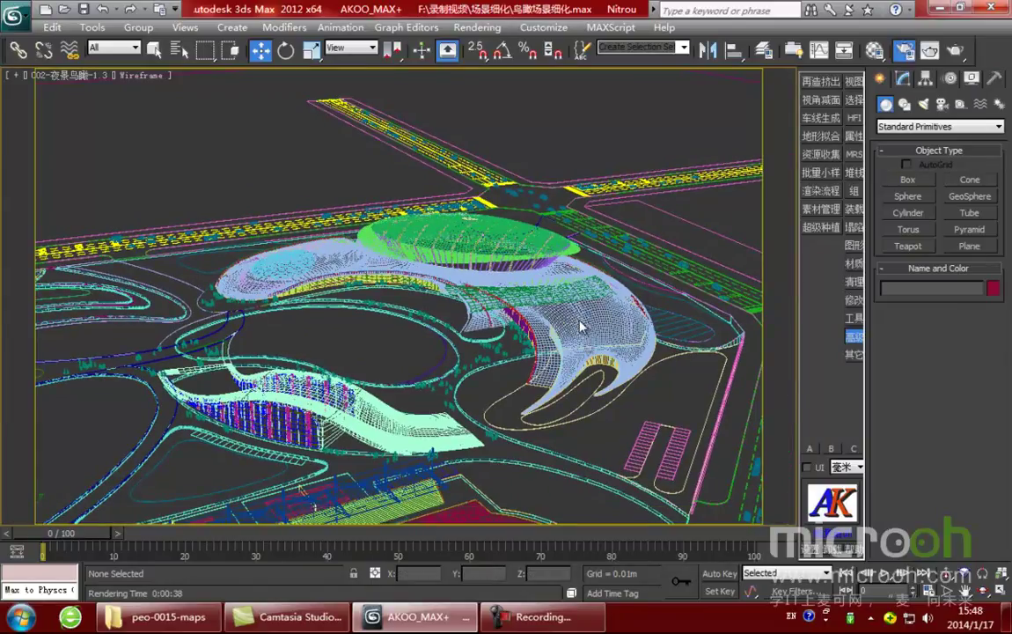
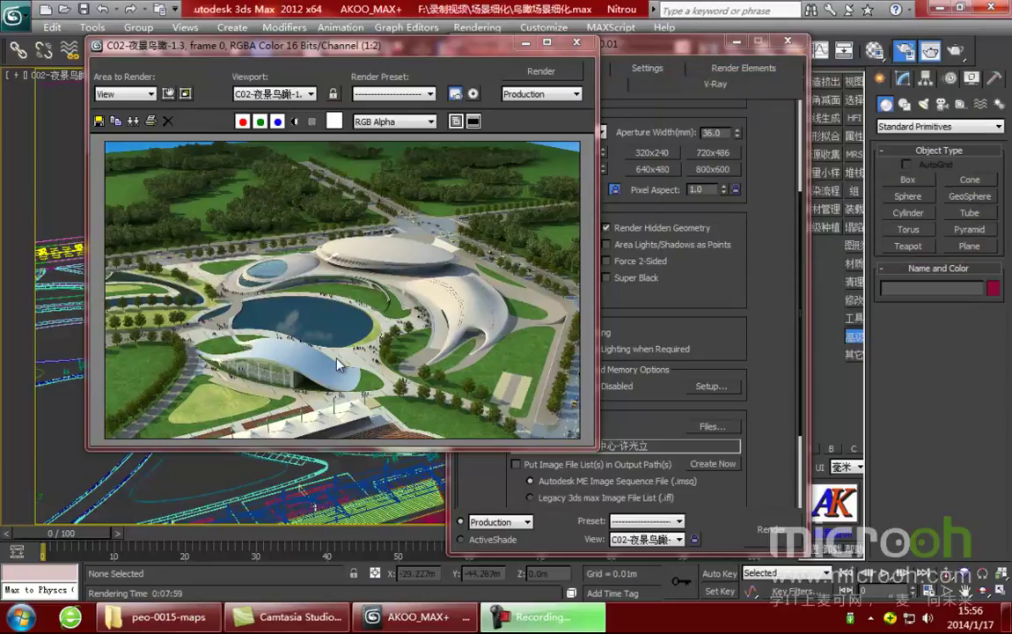
Examine the people, vehicles and paths in the finished render at full size, and close the render windows.
left_click(546, 43)
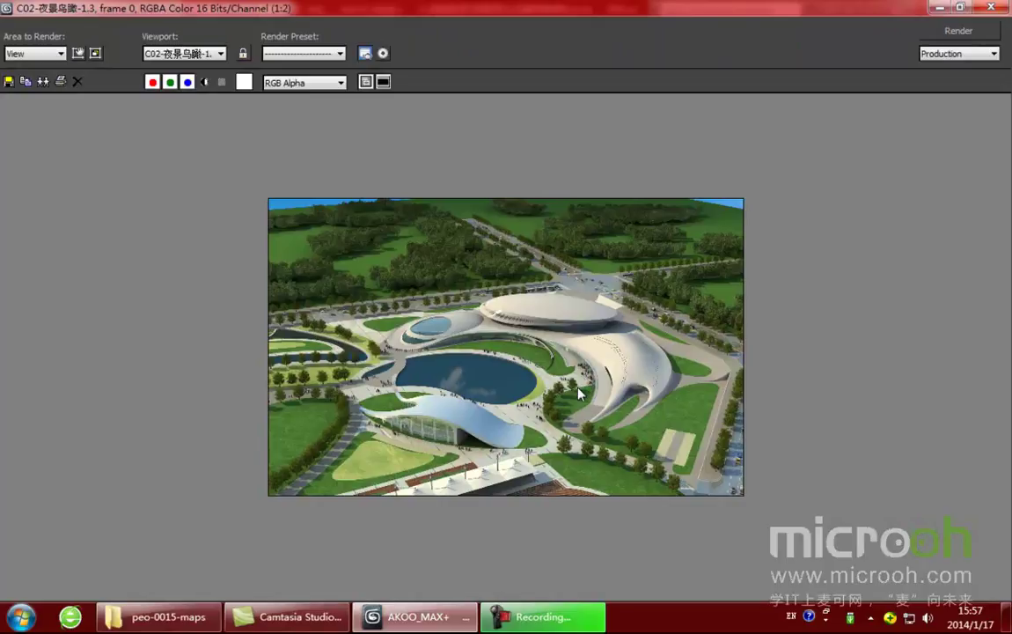
scroll(579, 390, "up", 1)
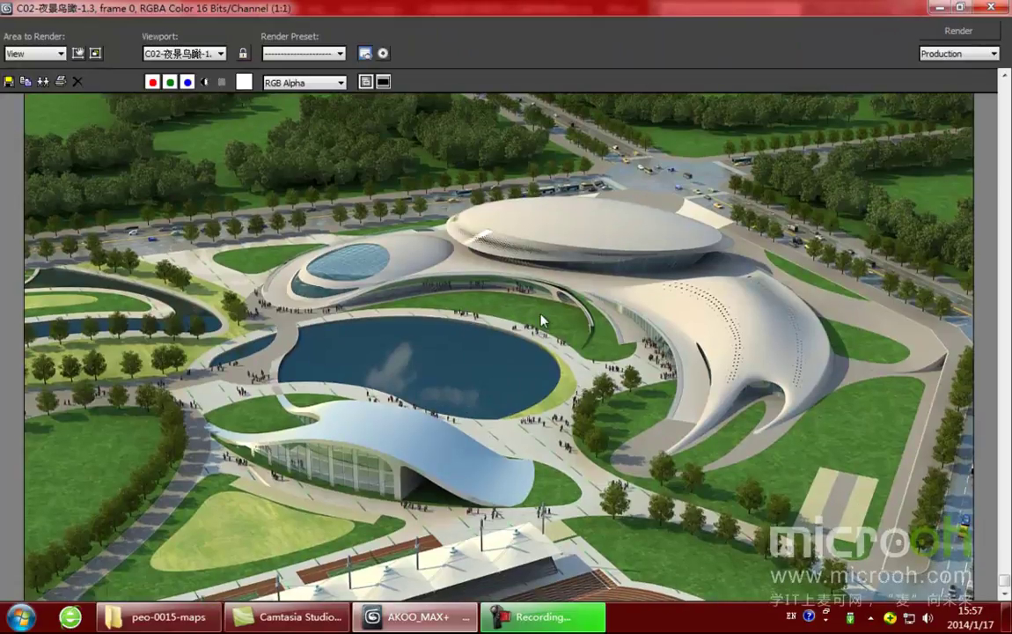
scroll(494, 378, "down", 1)
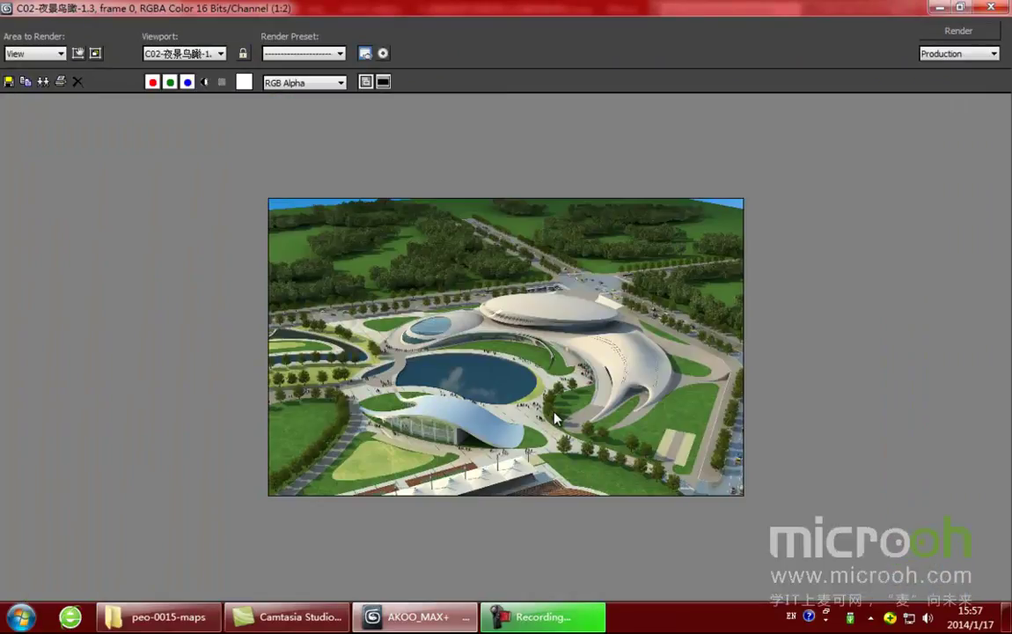
scroll(594, 400, "up", 1)
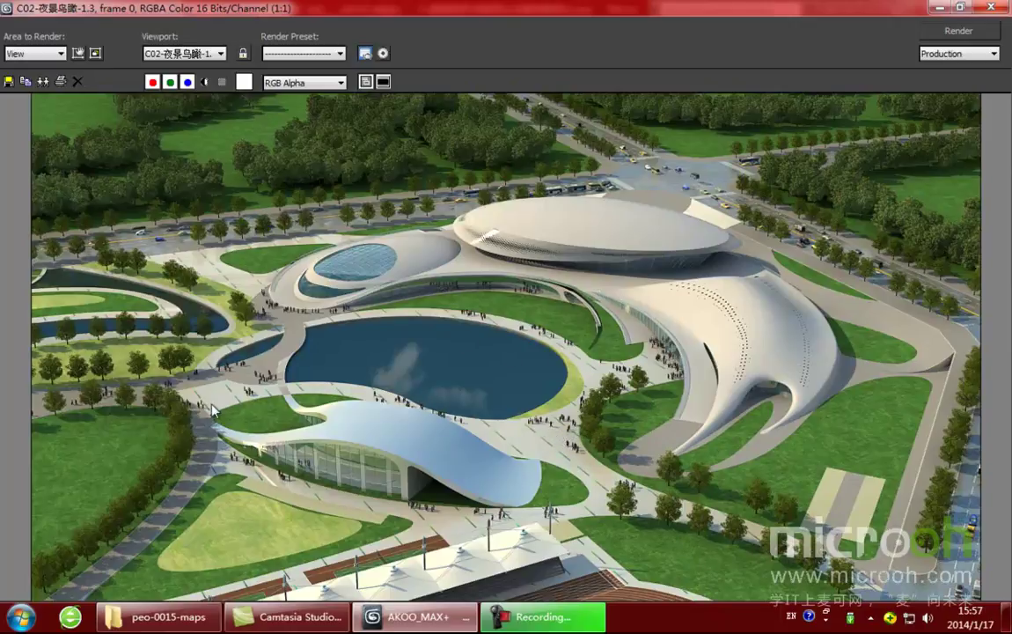
scroll(487, 426, "down", 1)
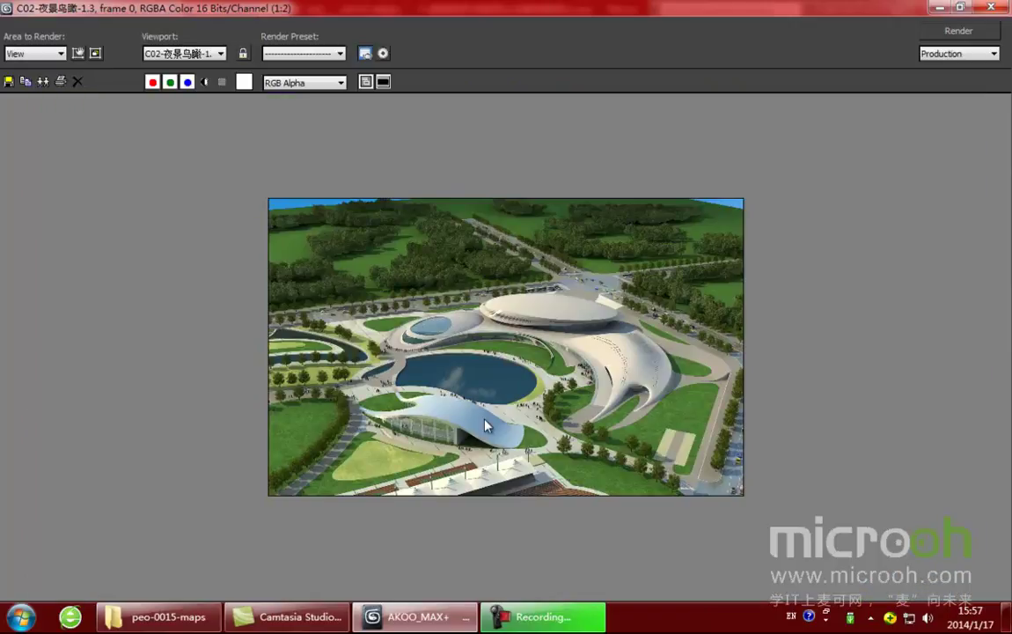
scroll(503, 381, "up", 1)
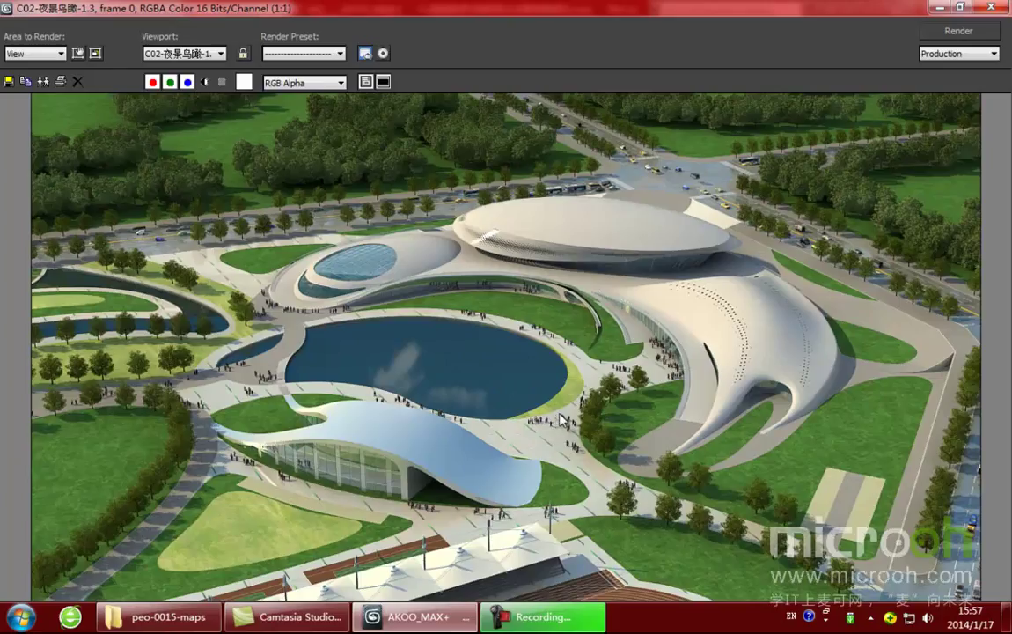
scroll(556, 422, "down", 1)
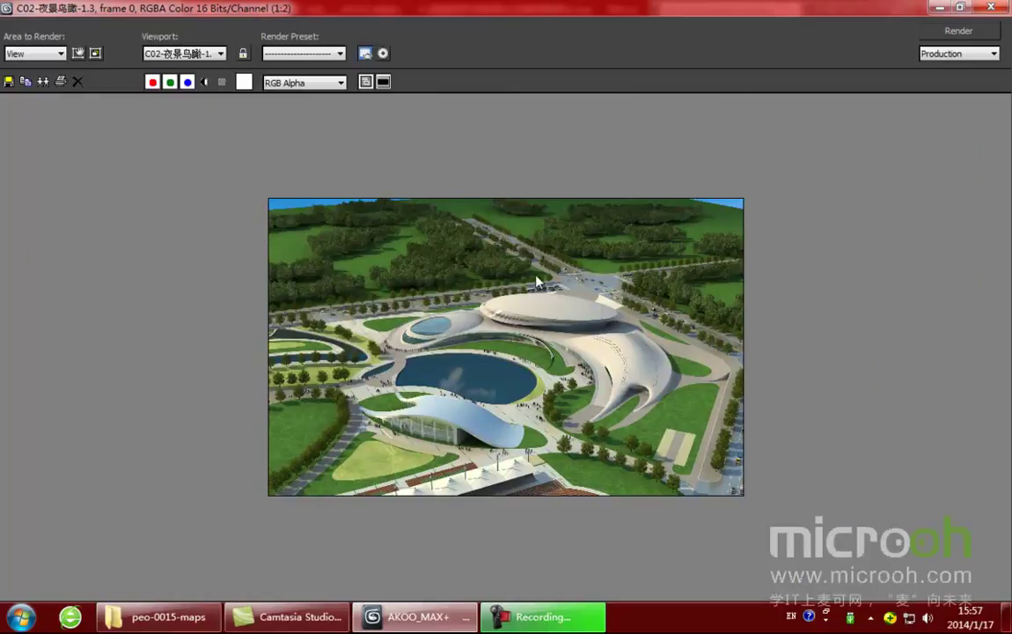
left_click(960, 7)
left_click(779, 43)
left_click(790, 42)
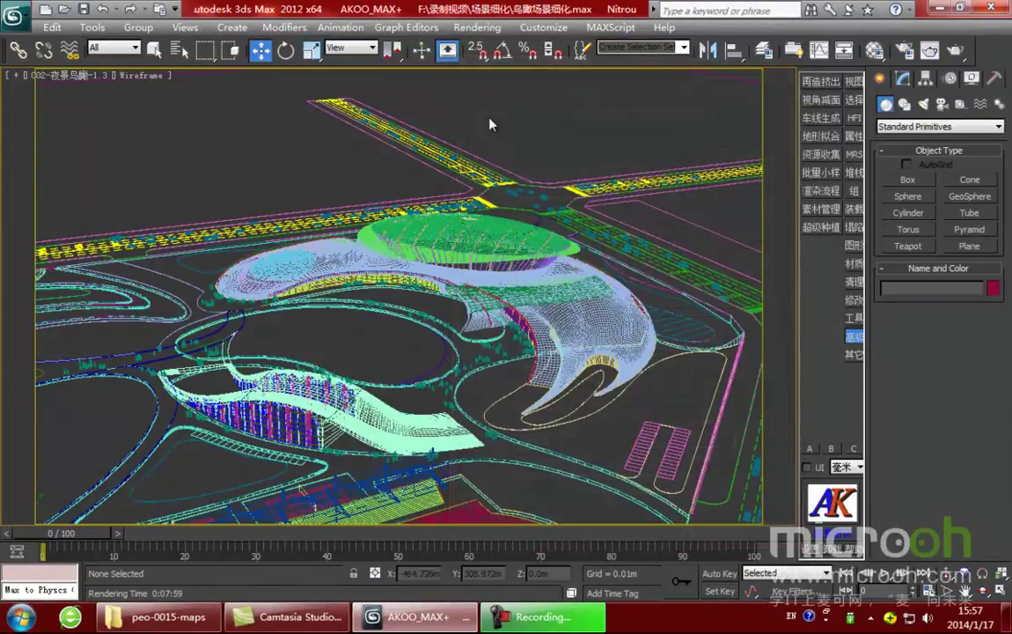
Hide the jianzhu, che and ren layers in the top view and clear the selection.
left_click(489, 118)
key("t")
middle_click_drag(408, 326, 460, 407)
scroll(450, 315, "up", 3)
middle_click_drag(433, 305, 365, 254)
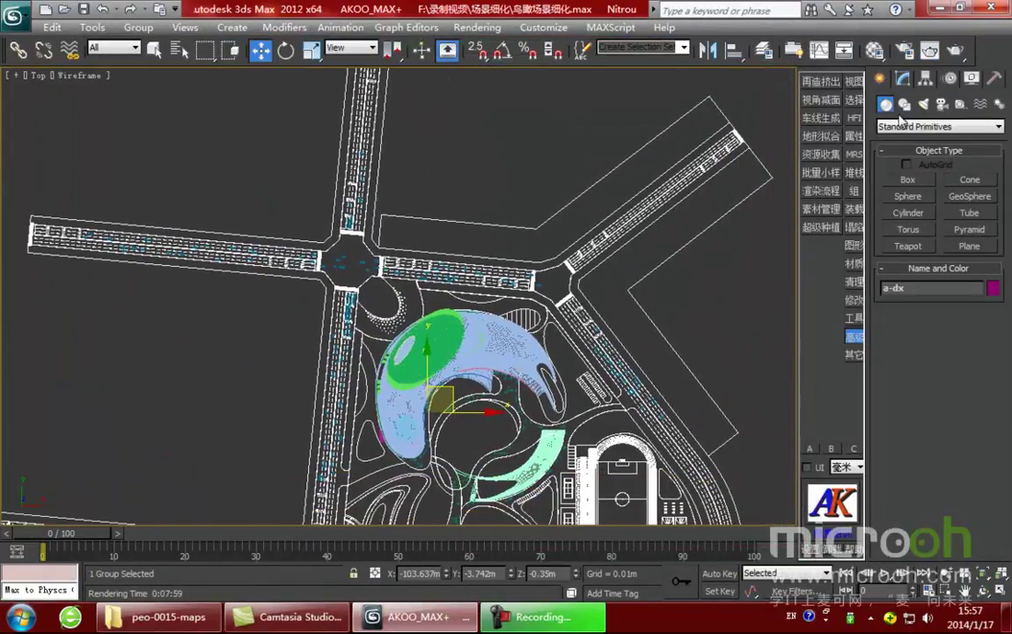
left_click(764, 50)
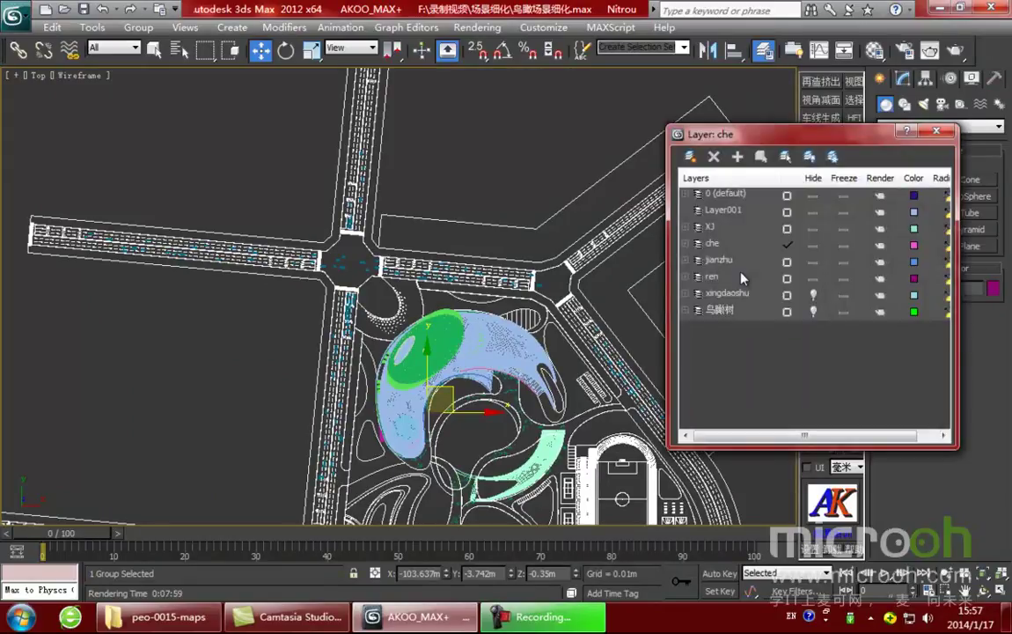
left_click(811, 262)
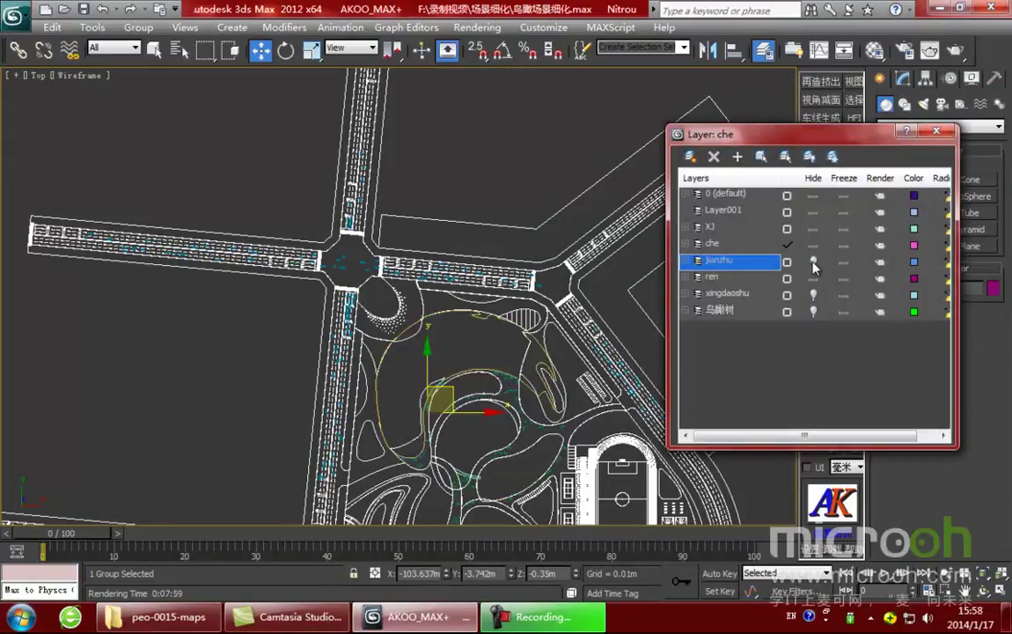
left_click(812, 245)
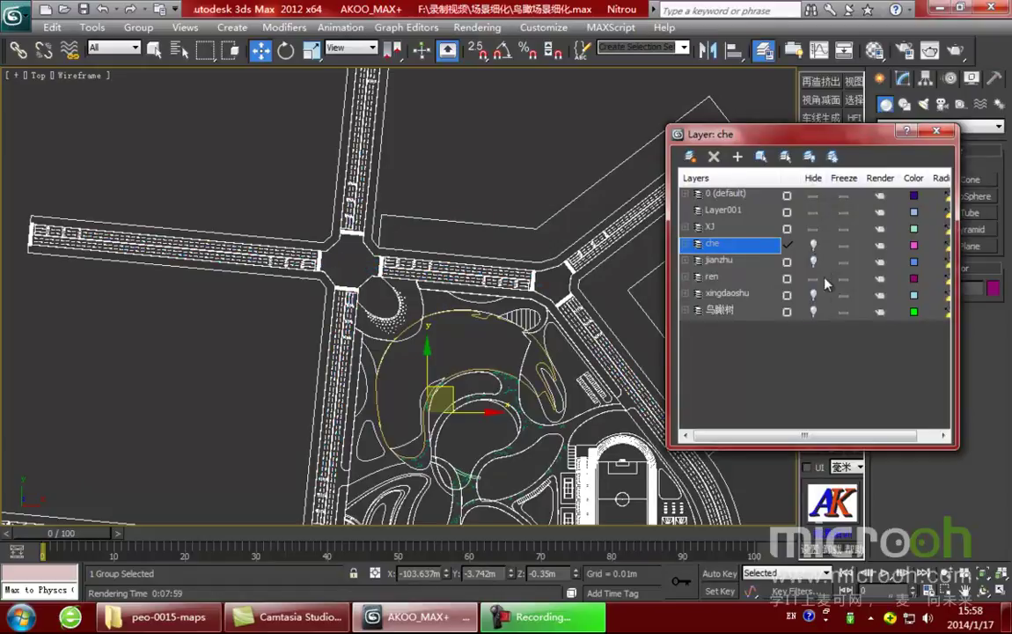
left_click(817, 281)
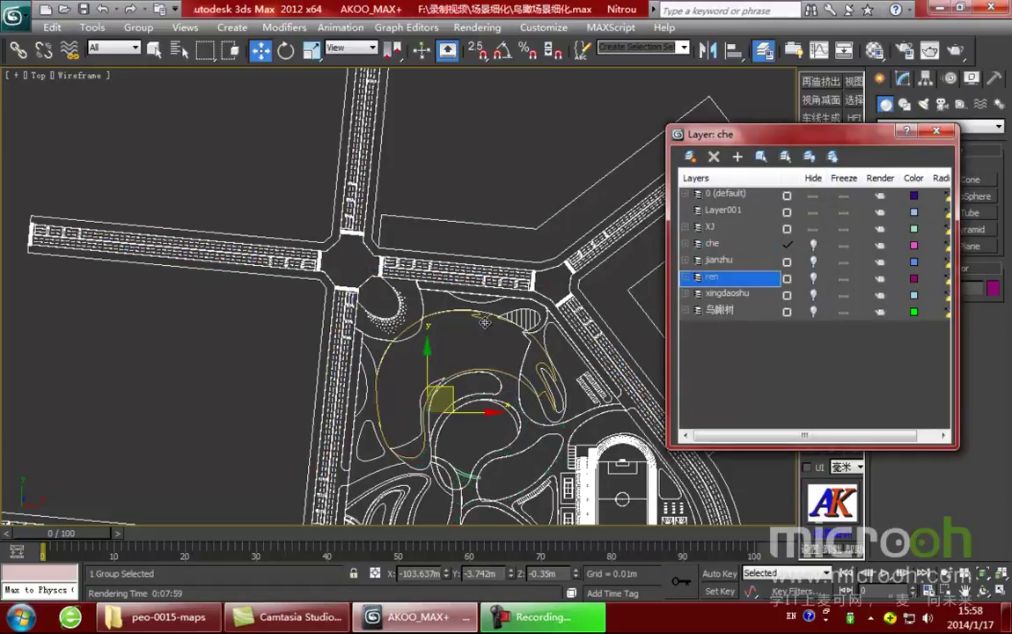
middle_click_drag(429, 289, 380, 281)
left_click(453, 157)
middle_click_drag(580, 271, 555, 281)
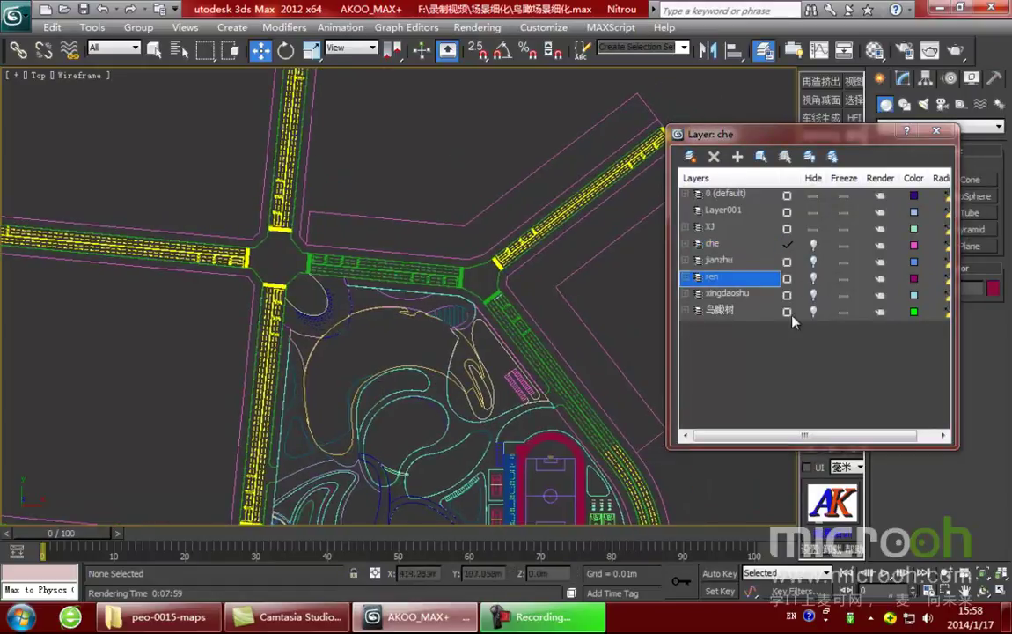
Unhide the 鸟瞰树 tree layer and close the layer manager.
left_click(813, 310)
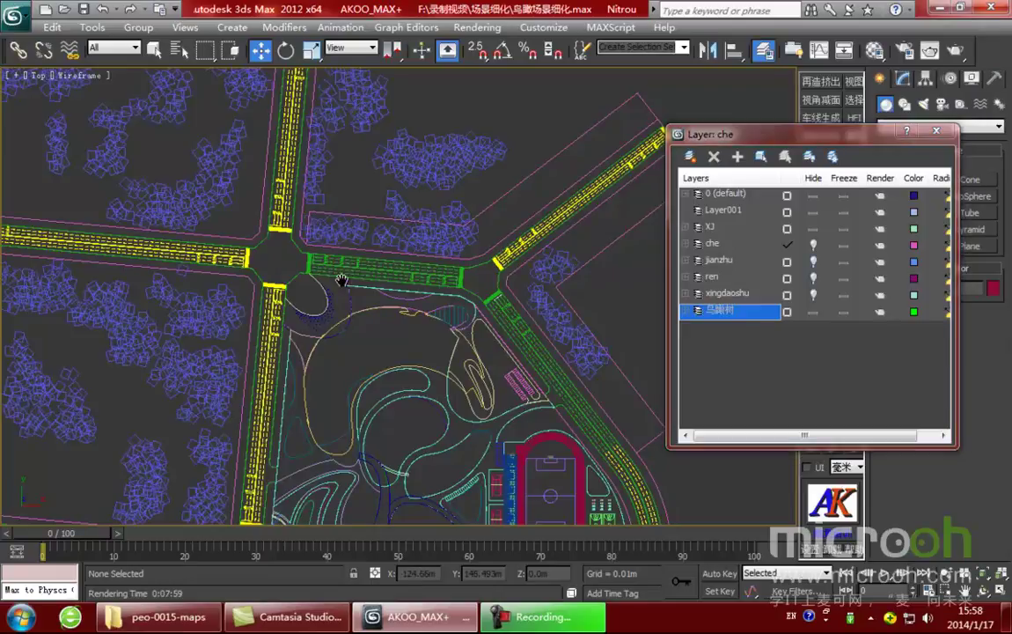
middle_click_drag(338, 287, 399, 238)
left_click_drag(832, 140, 707, 121)
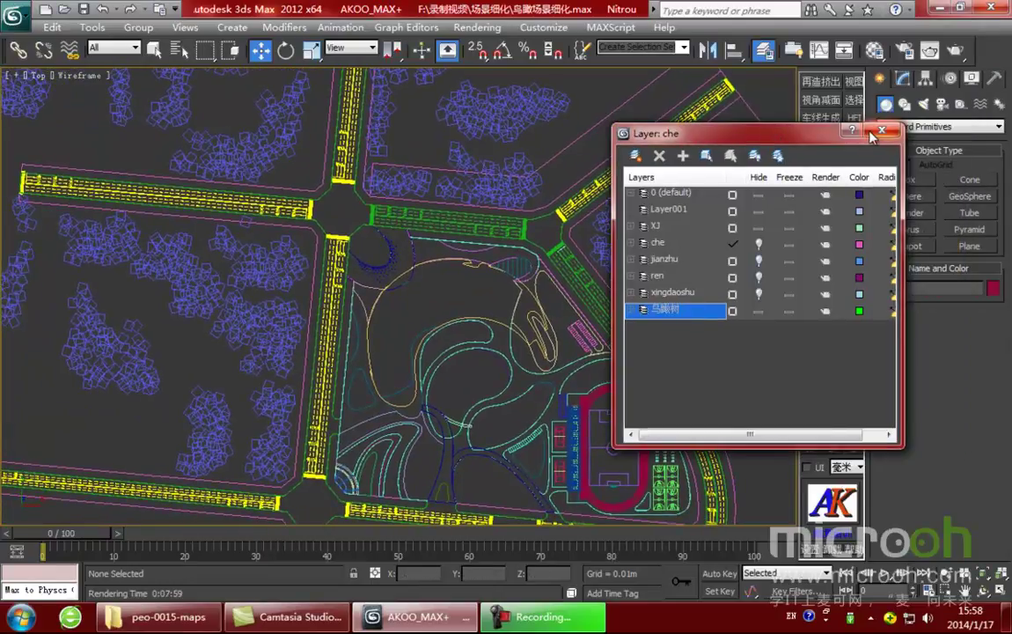
left_click(795, 119)
middle_click_drag(384, 334, 445, 302)
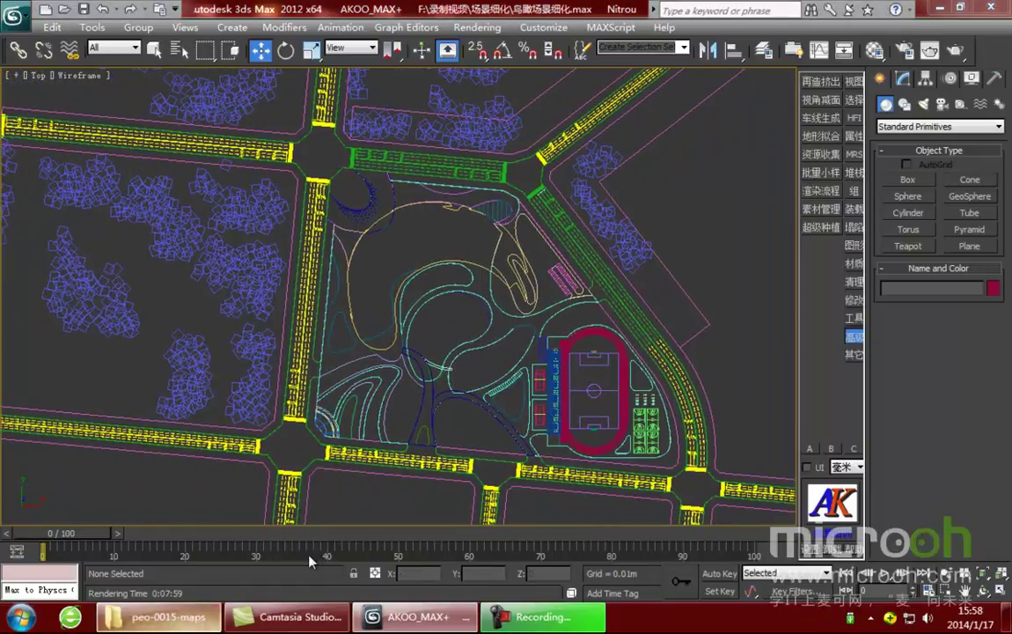
Merge the 体块 scene file from the 场景细化 folder on drive F: into the scene, continuing past the missing DLLs.
left_click(203, 609)
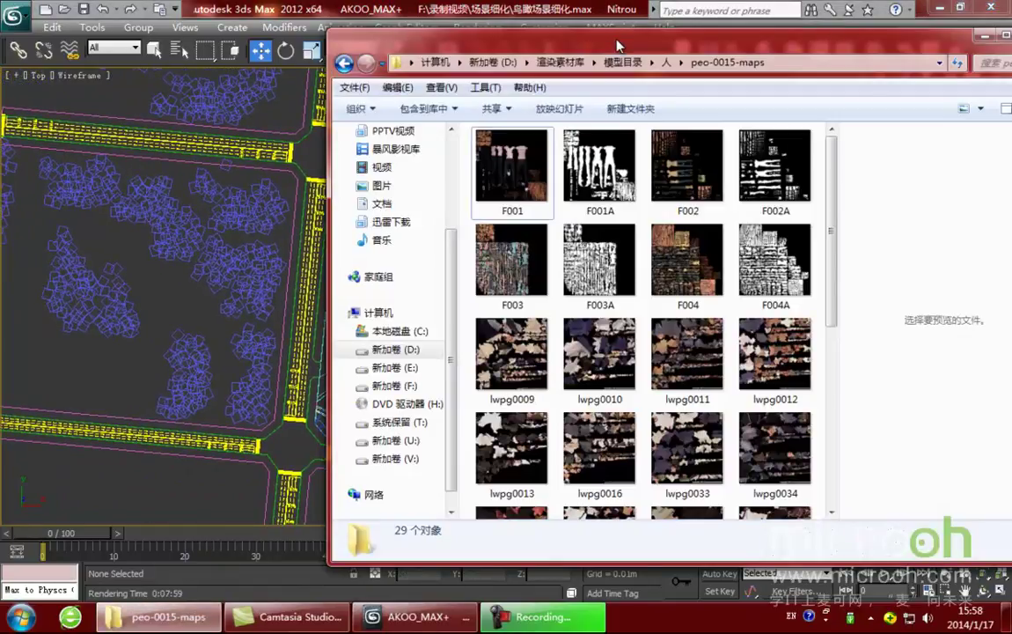
left_click_drag(554, 36, 444, 35)
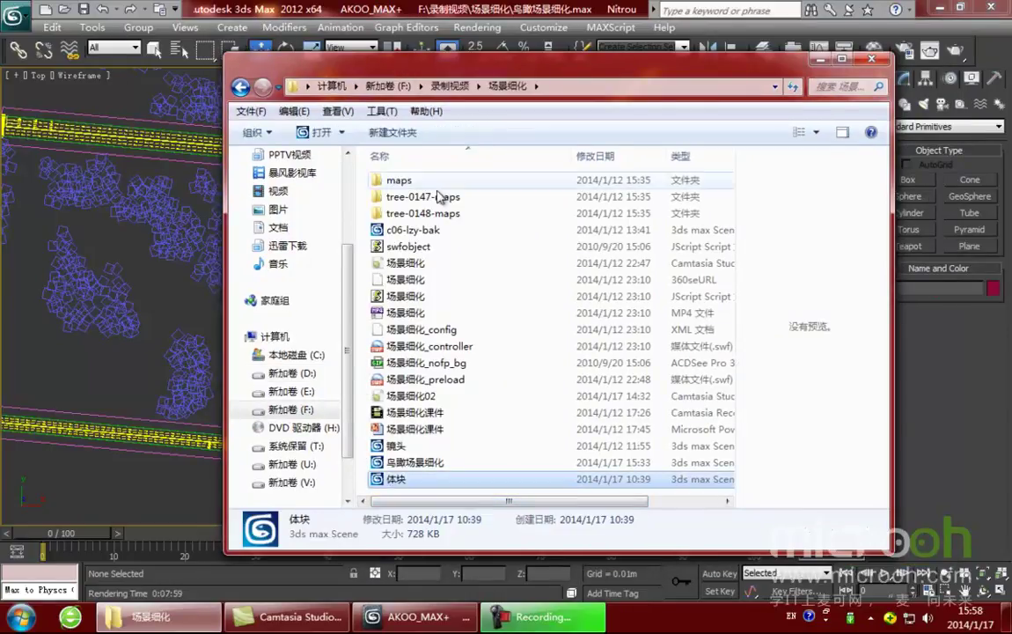
left_click_drag(397, 73, 712, 72)
left_click_drag(704, 486, 397, 336)
left_click(448, 363)
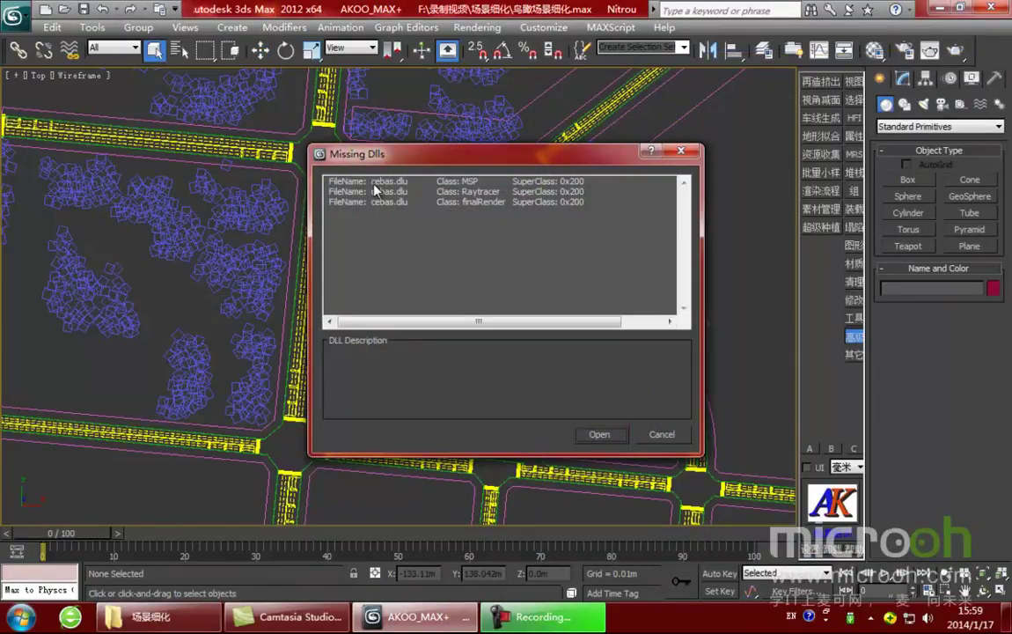
left_click(341, 180)
left_click(598, 434)
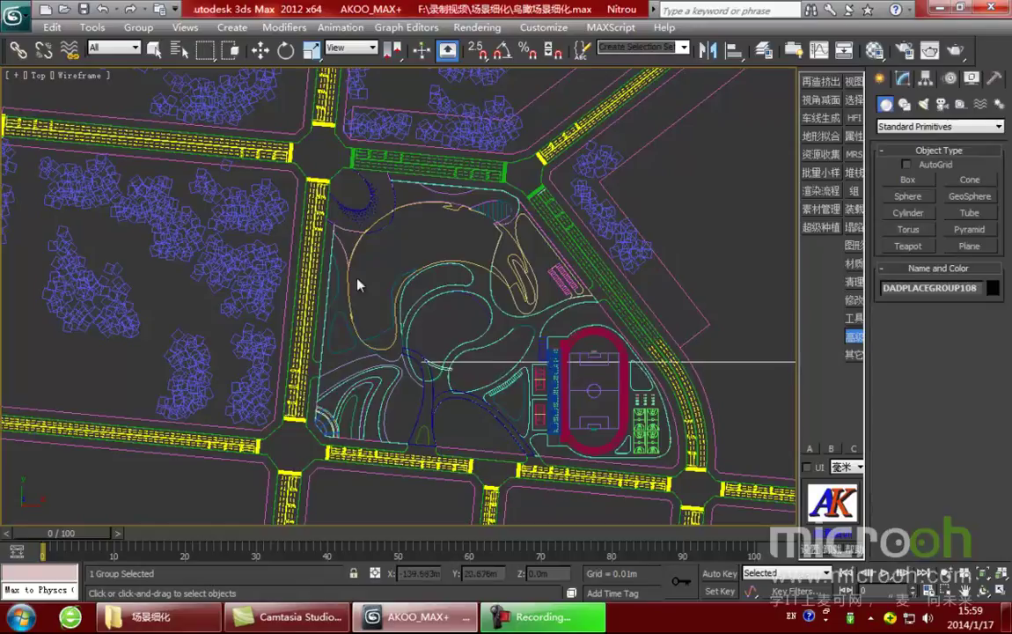
Isolate the merged building blocks and switch the viewport to shaded display.
key("alt+q")
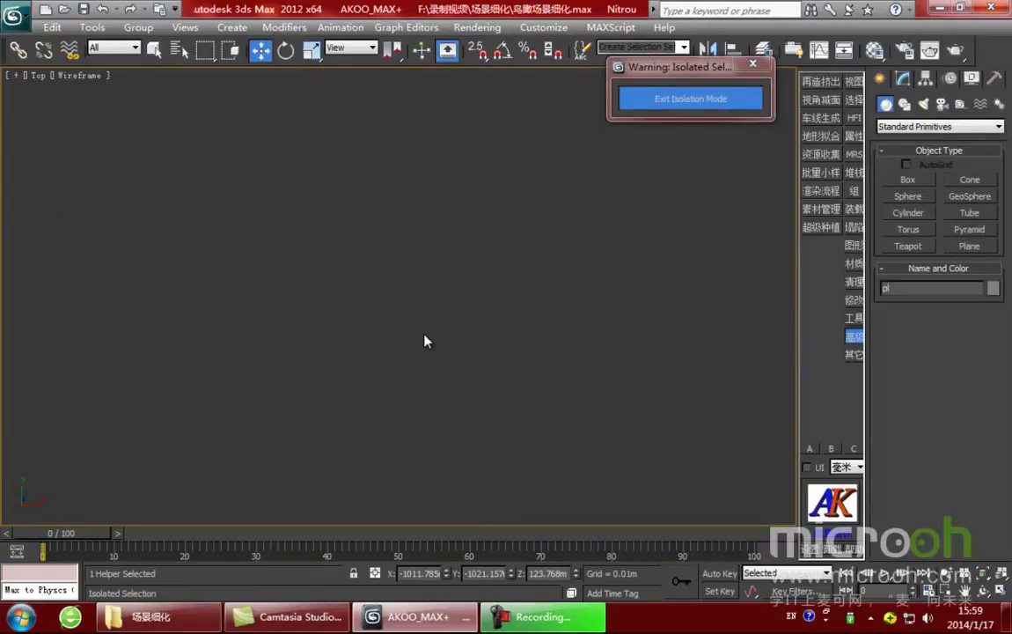
key("alt+q")
scroll(407, 374, "up", 10)
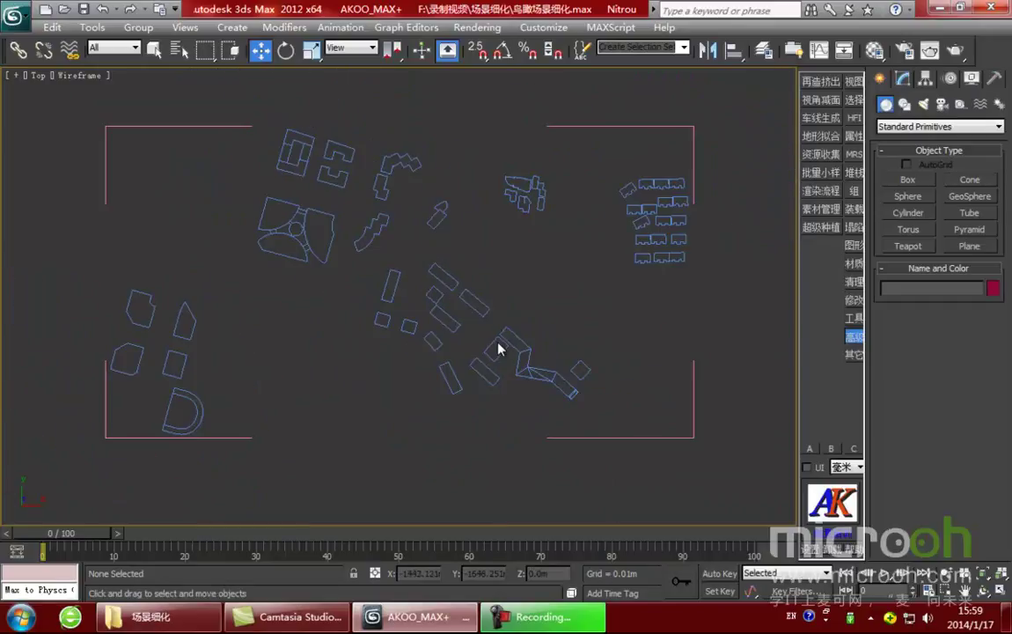
mouse_move(555, 334)
middle_mouse_down()
mouse_move(595, 276)
mouse_move(565, 327)
middle_mouse_up()
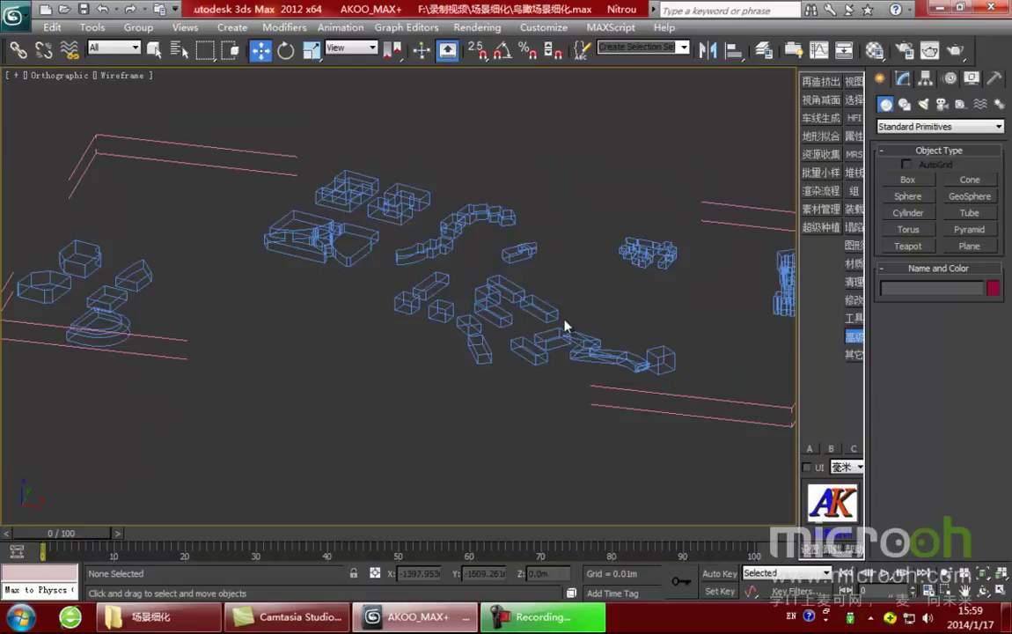
key("F3")
Examine the shapes and layout of the merged building blocks from an angled overview and up close.
middle_click_drag(594, 333, 723, 297, "alt")
scroll(565, 289, "up", 5)
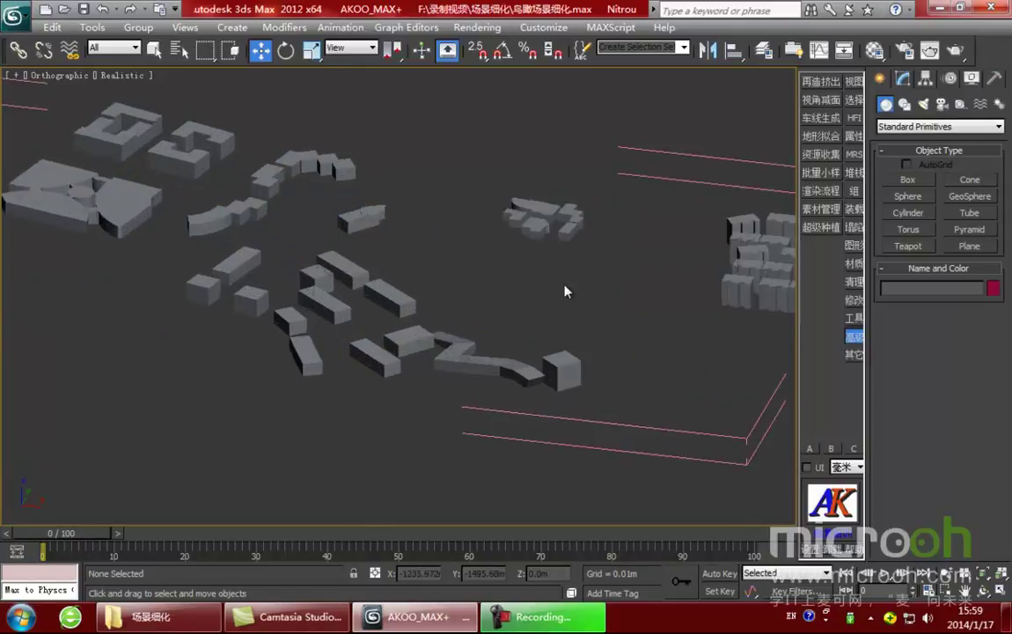
middle_click_drag(460, 299, 631, 307)
scroll(395, 259, "down", 3)
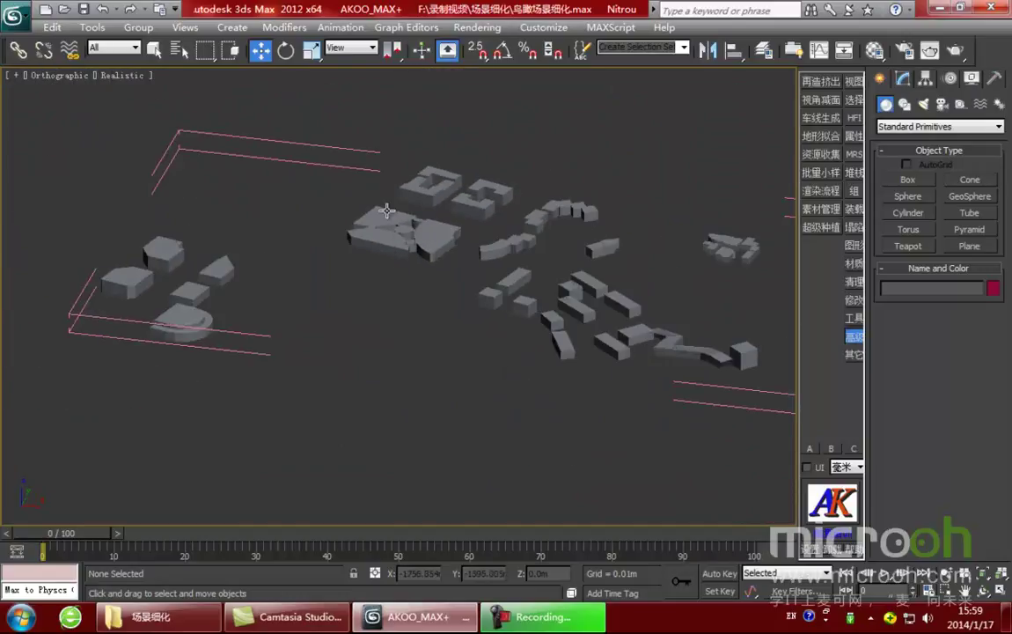
middle_click_drag(726, 285, 413, 264)
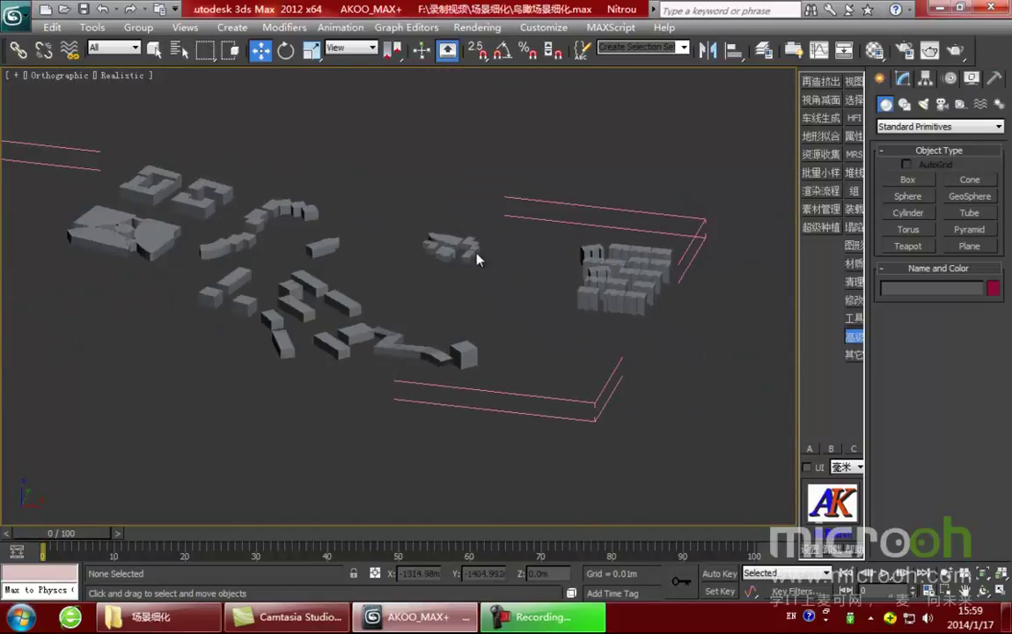
middle_click_drag(331, 243, 501, 197)
scroll(671, 235, "down", 5)
middle_click_drag(477, 293, 92, 394)
scroll(554, 230, "up", 2)
scroll(81, 314, "down", 1)
middle_click_drag(147, 297, 574, 243)
scroll(574, 243, "down", 2)
scroll(380, 327, "up", 5)
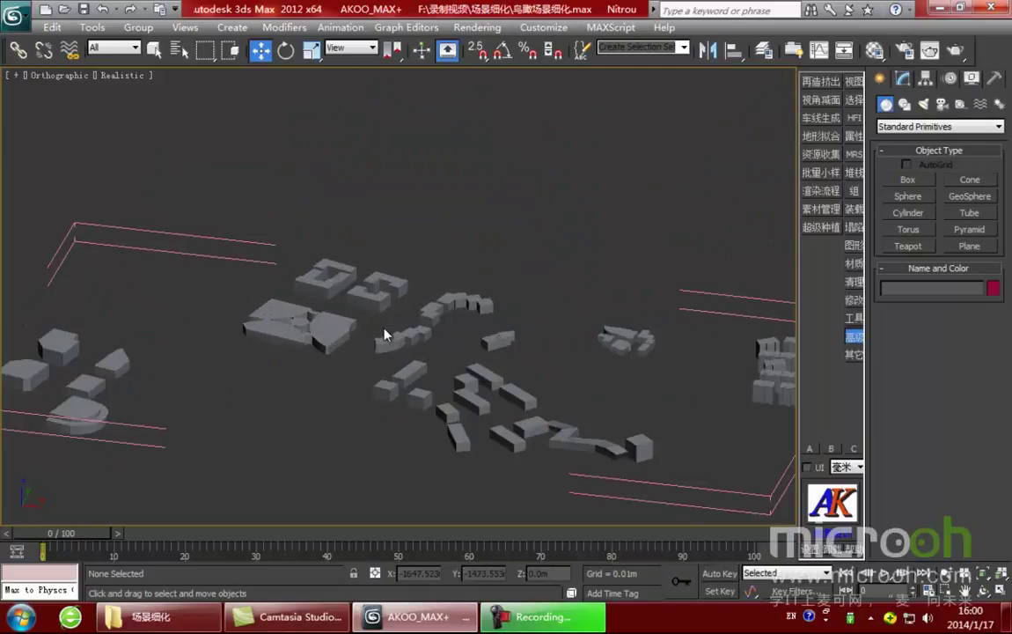
middle_click_drag(376, 321, 345, 264)
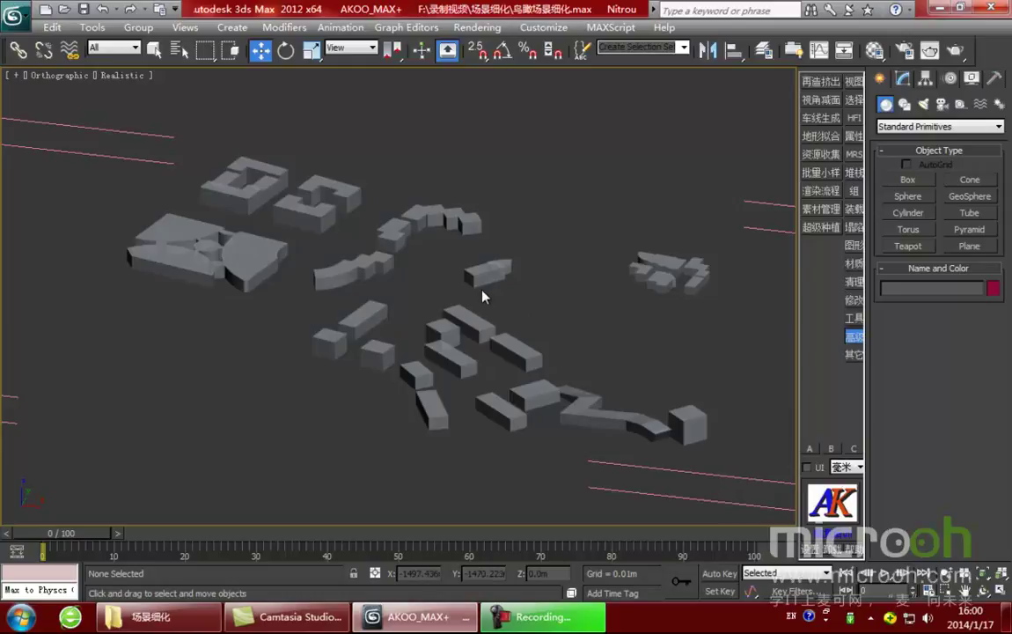
middle_click_drag(514, 263, 405, 253)
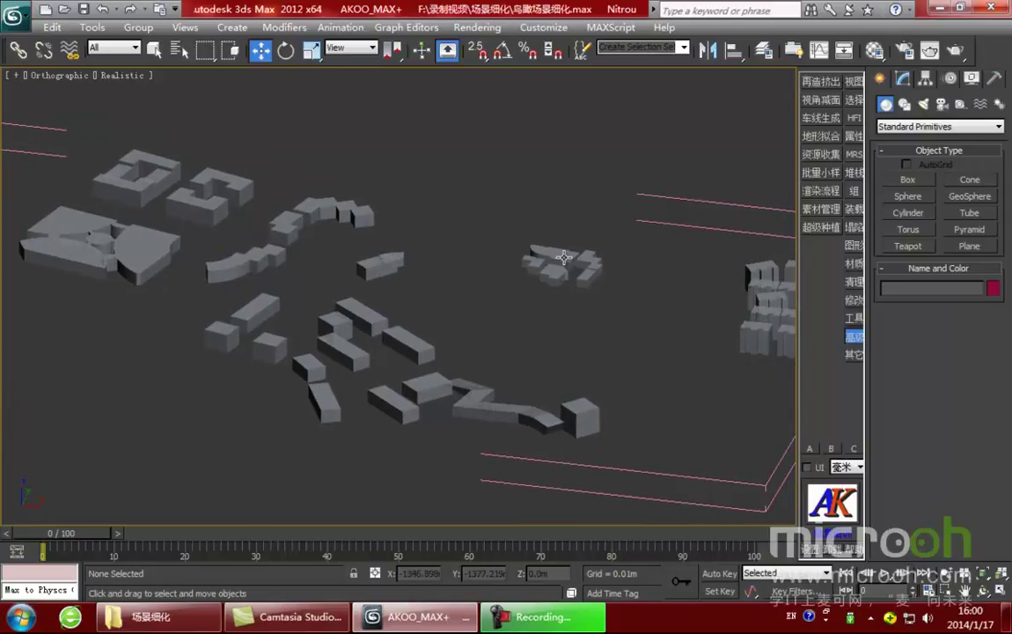
scroll(564, 257, "down", 5)
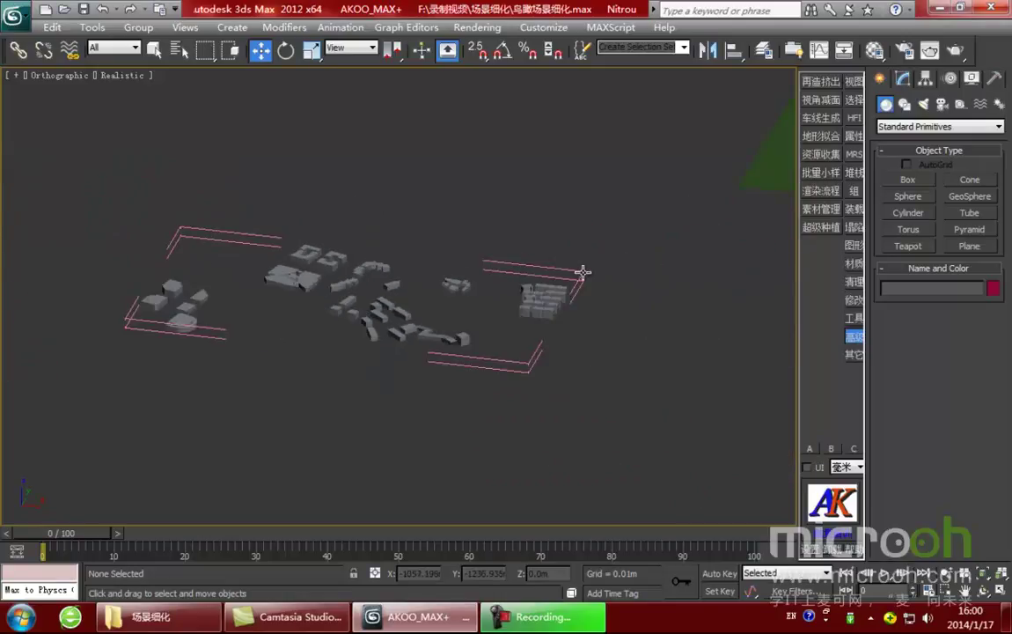
scroll(581, 274, "up", 3)
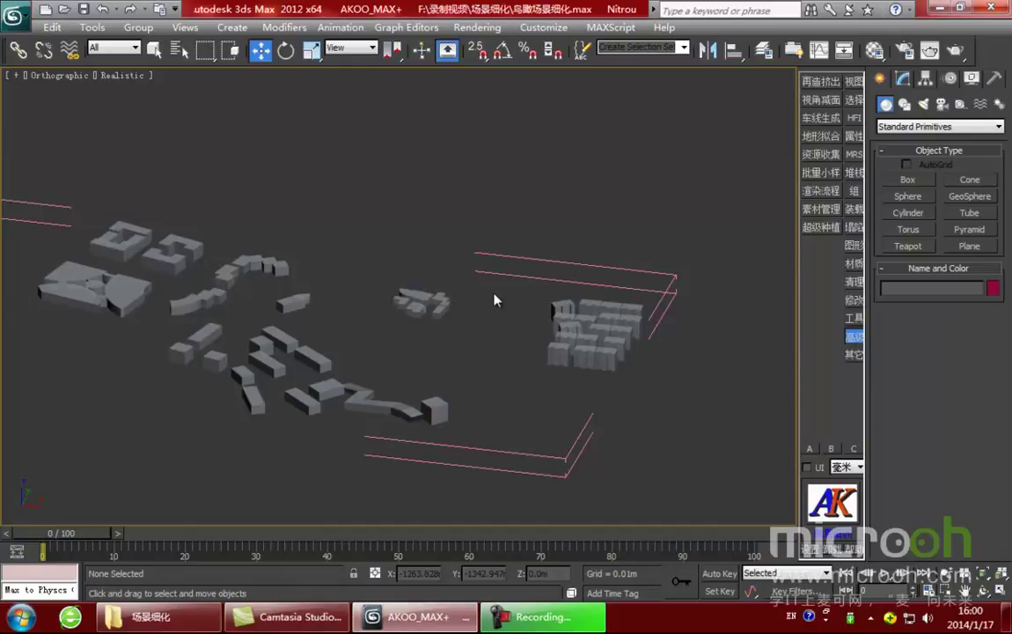
Show the merged building blocks and the park site together in a wireframe top view.
middle_click_drag(492, 294, 489, 297)
key("t")
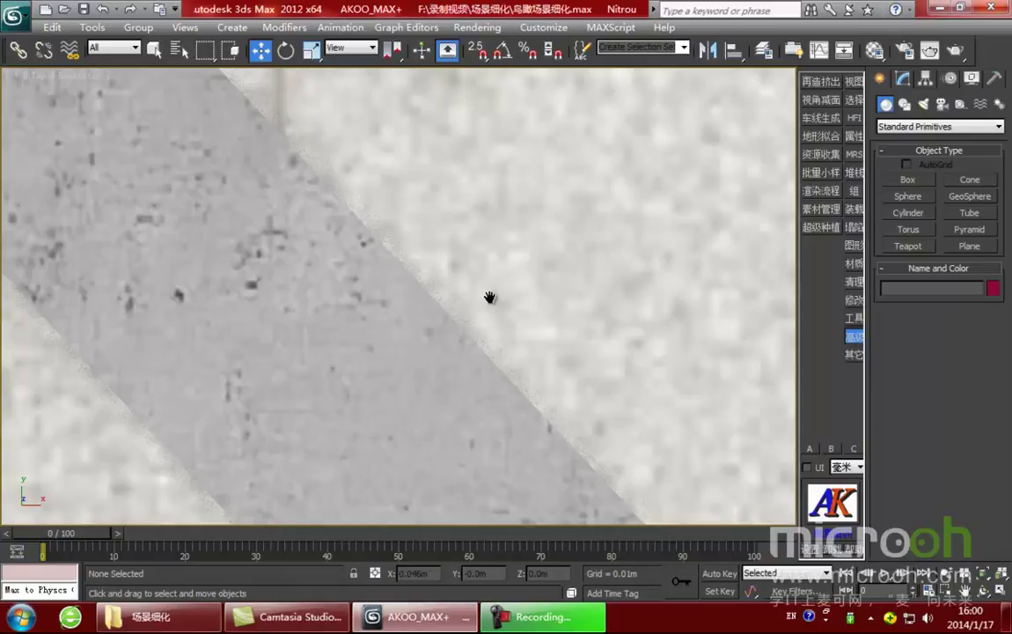
scroll(489, 297, "down", 10)
middle_click_drag(429, 267, 469, 211)
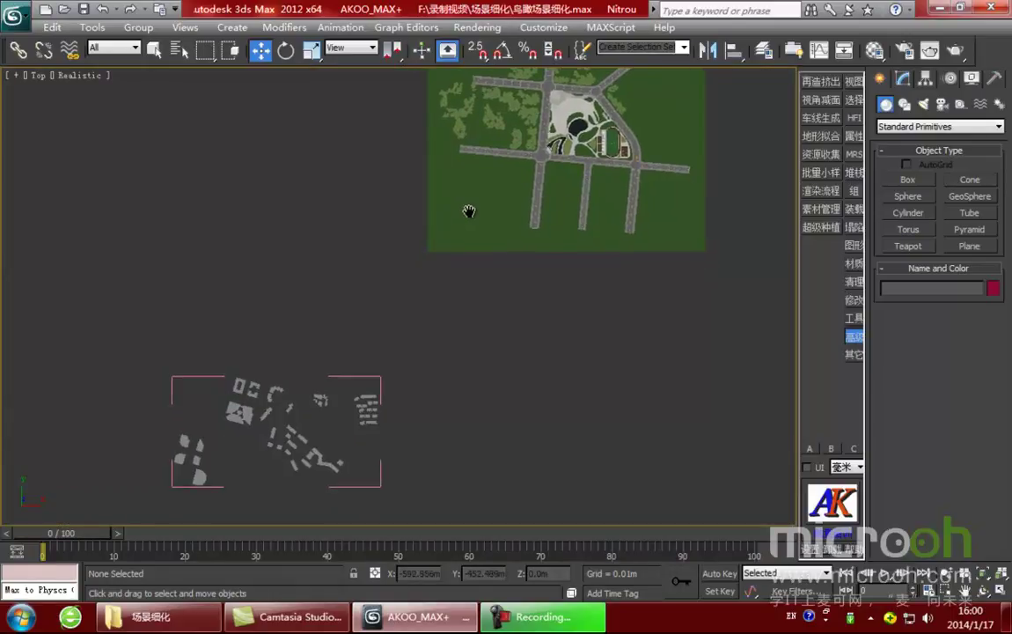
middle_click_drag(486, 298, 477, 329)
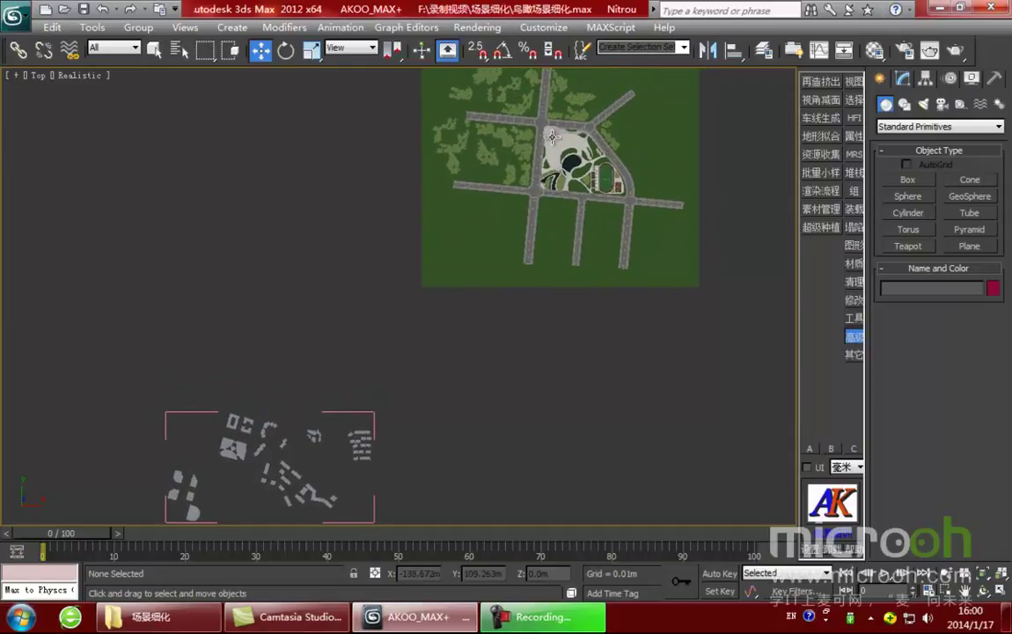
middle_click_drag(485, 304, 504, 313)
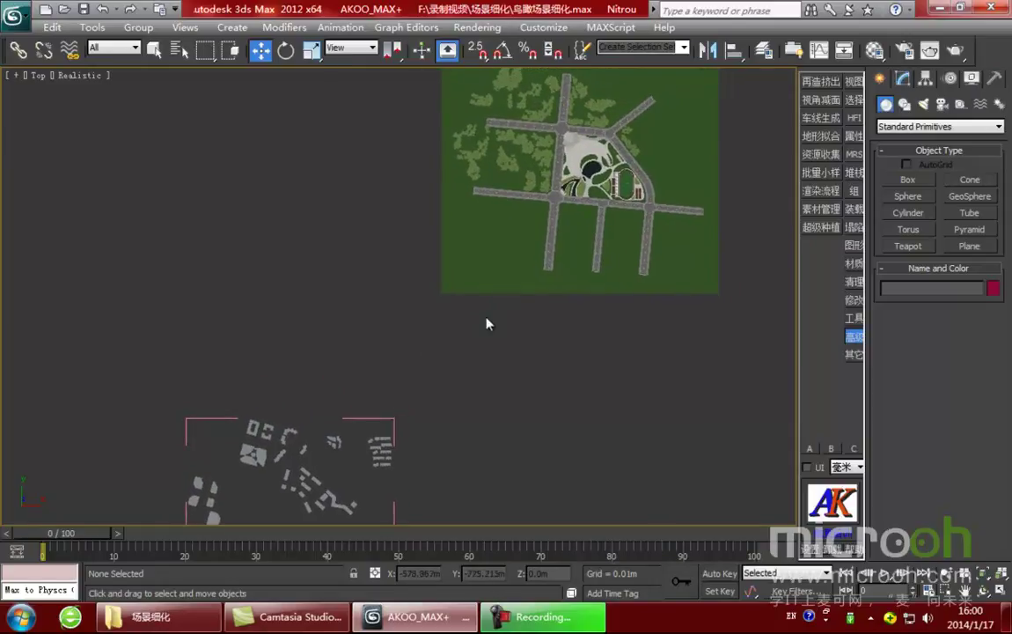
scroll(306, 437, "up", 2)
middle_click_drag(305, 434, 358, 312)
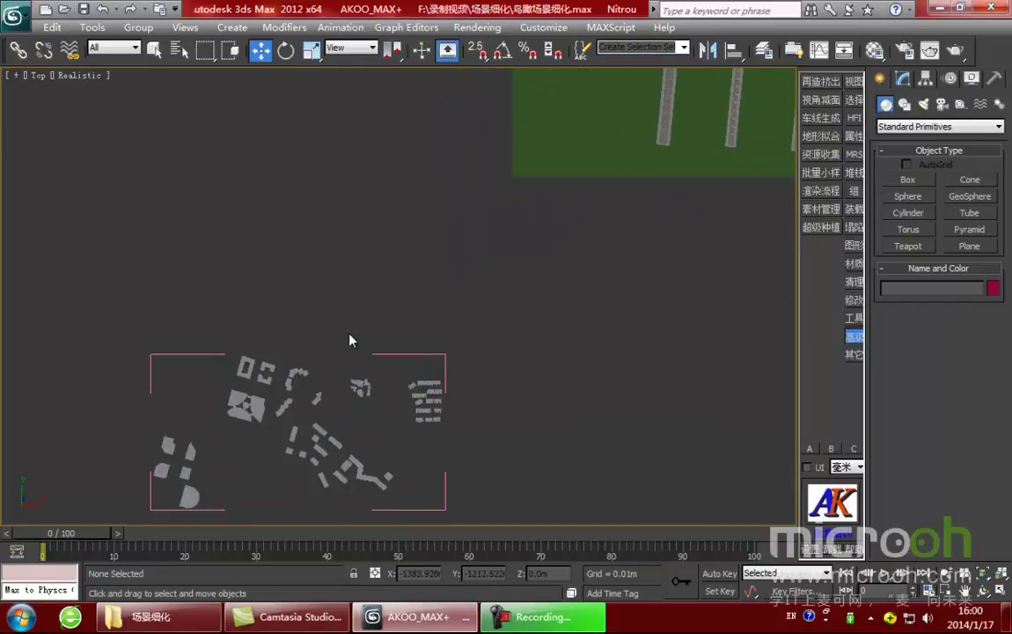
key("F3")
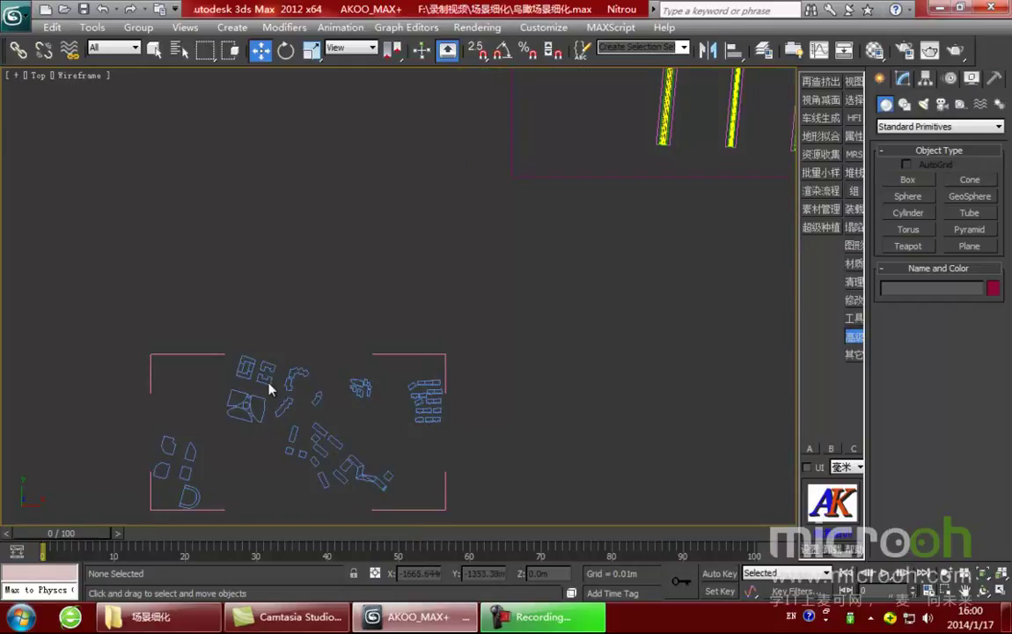
Select the merged 建筑-体块 building mesh and enter its Element sub-object level.
left_click_drag(280, 393, 238, 351)
middle_click_drag(373, 330, 379, 348)
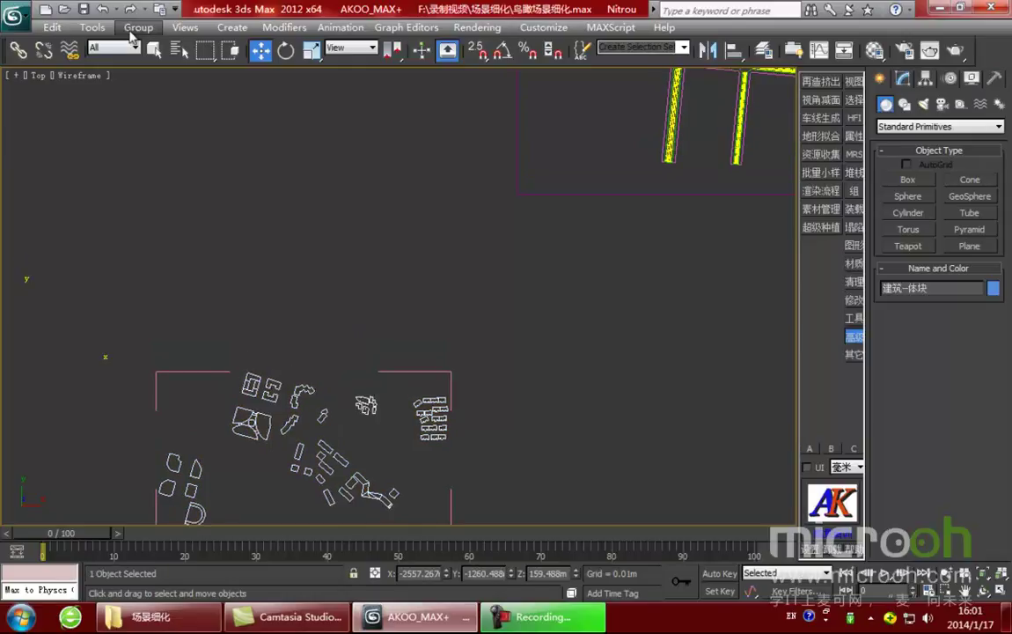
left_click(132, 27)
left_click(402, 221)
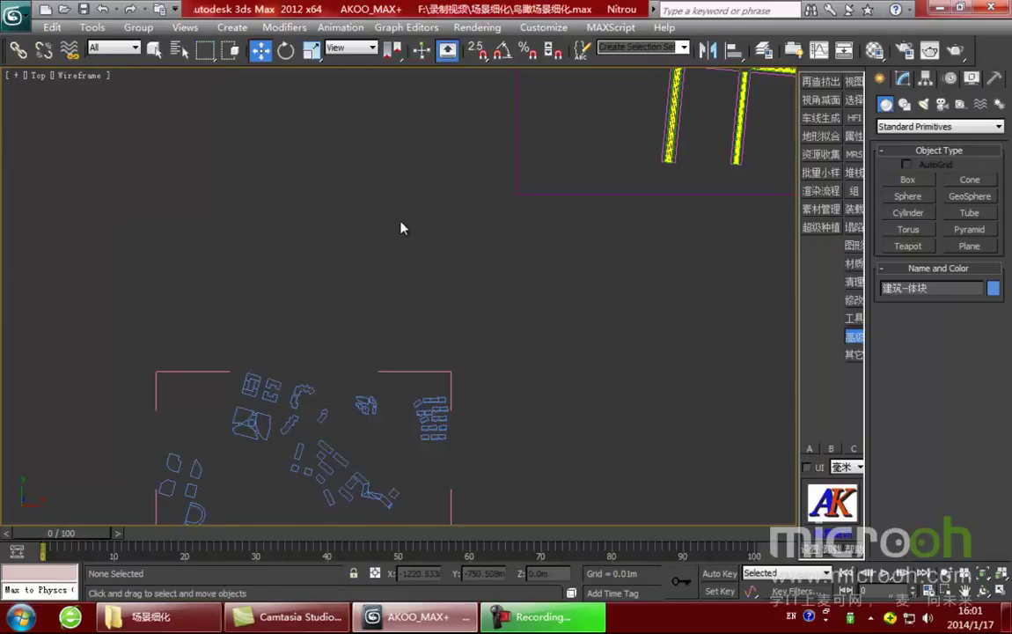
left_click(270, 386)
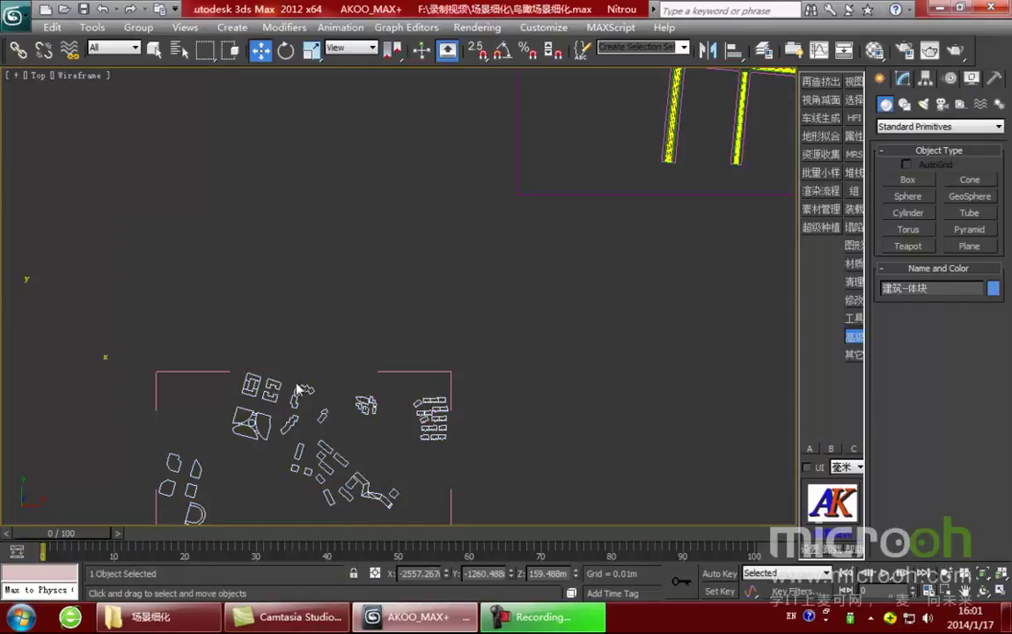
left_click(904, 80)
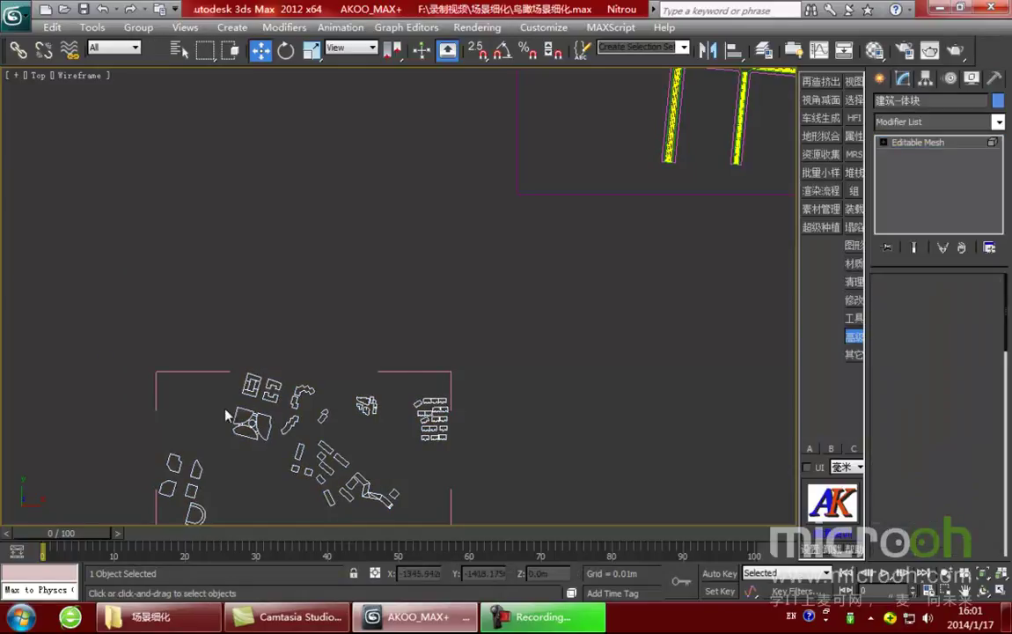
middle_click_drag(319, 405, 382, 315)
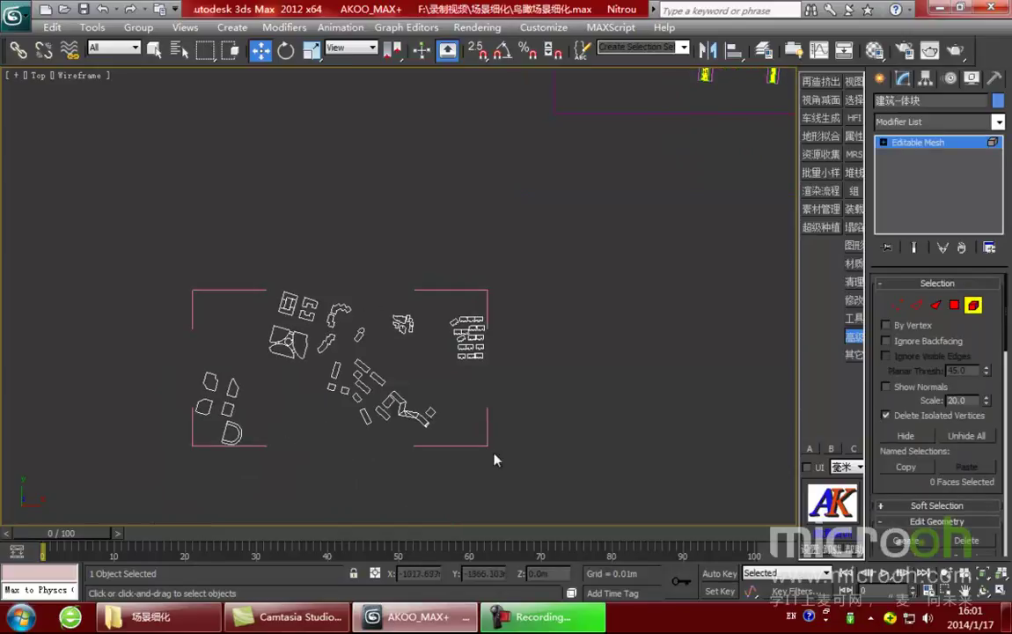
Select all building elements and move them up beside the western edge of the park site.
left_click_drag(220, 304, 220, 303)
middle_click_drag(413, 294, 407, 503)
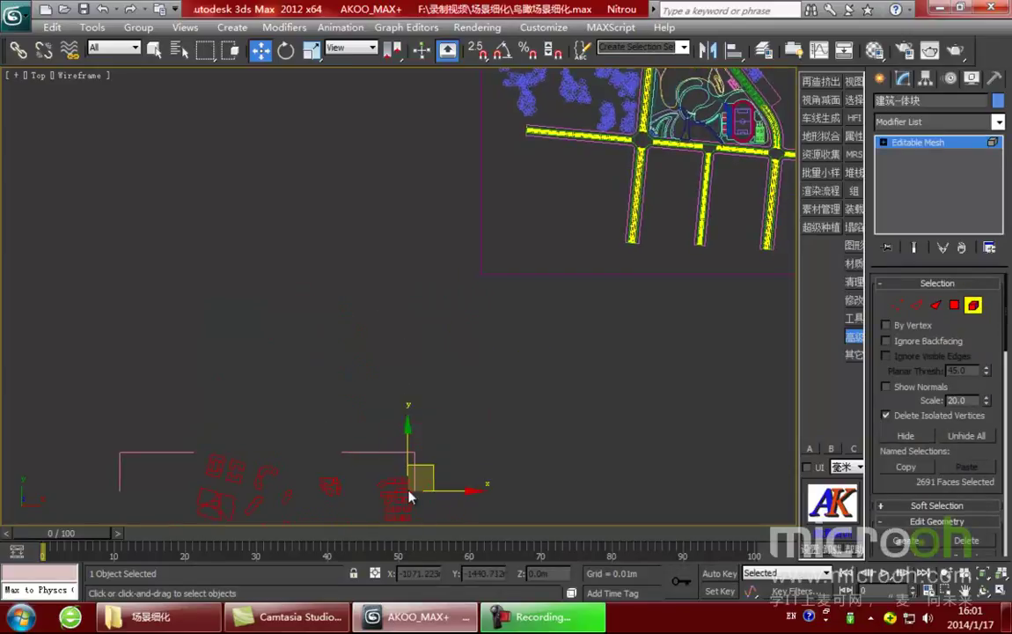
left_click_drag(427, 464, 458, 97)
middle_click_drag(468, 223, 473, 388)
left_click_drag(468, 267, 490, 201)
left_click(430, 249)
Move the two courtyard building elements onto the wooded plot southwest of the main road intersection.
scroll(431, 249, "up", 2)
middle_click_drag(393, 280, 318, 364)
scroll(402, 303, "up", 3)
middle_click_drag(402, 303, 567, 274)
middle_click_drag(154, 284, 388, 290)
left_click_drag(345, 232, 244, 147)
left_click_drag(344, 161, 666, 208)
scroll(666, 213, "down", 5)
middle_click_drag(398, 284, 151, 284)
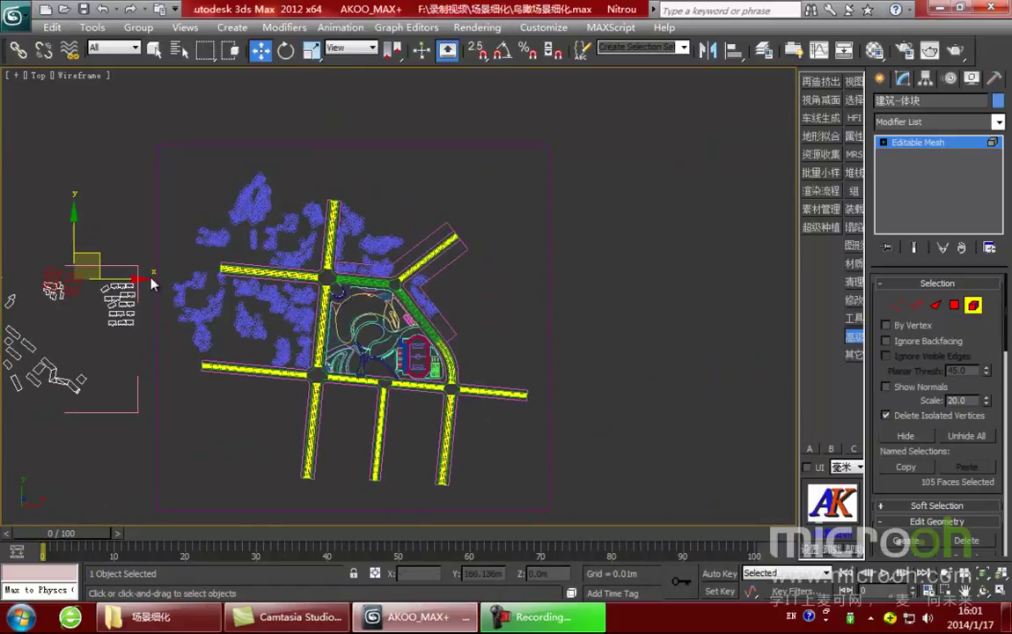
scroll(109, 264, "up", 2)
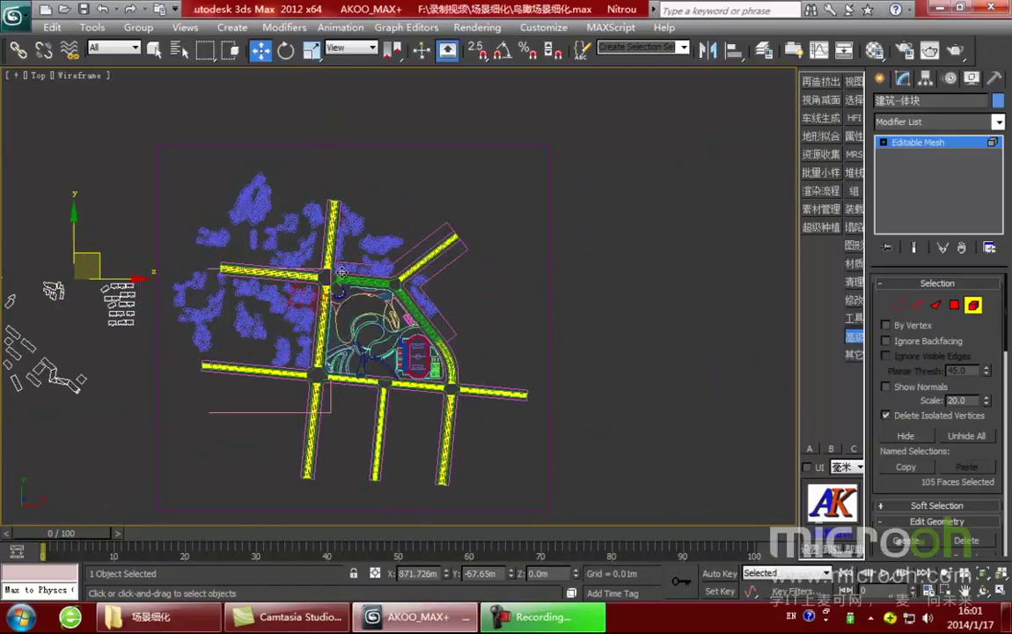
scroll(323, 332, "up", 4)
scroll(402, 291, "up", 2)
middle_click_drag(447, 244, 696, 220)
scroll(220, 357, "up", 3)
middle_click_drag(220, 357, 393, 307)
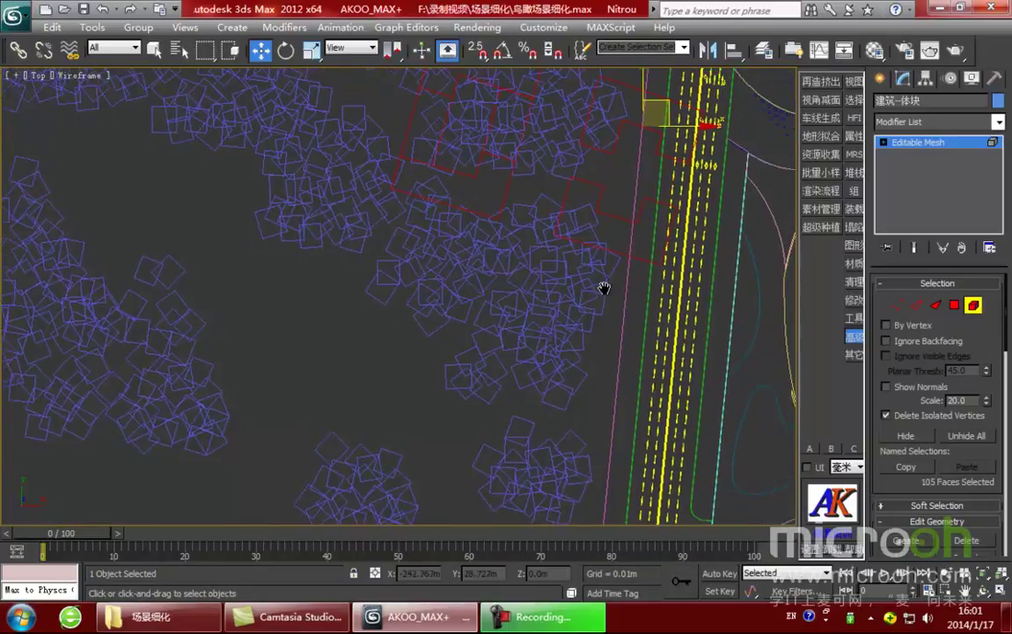
middle_click_drag(665, 115, 608, 206)
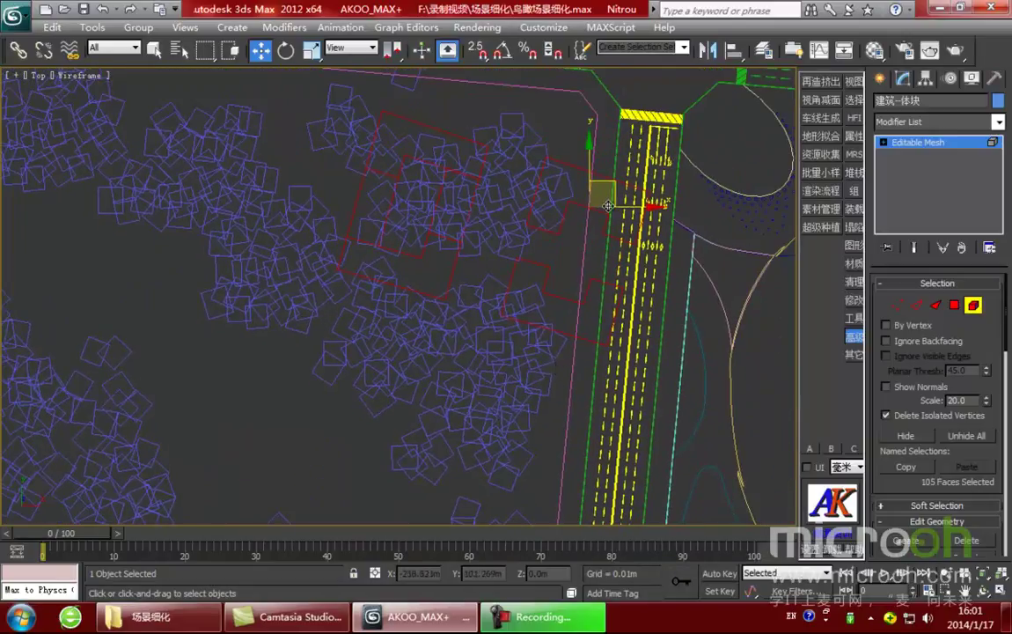
Detach the two courtyard buildings as a separate object and centre its pivot on the object.
left_click(516, 159)
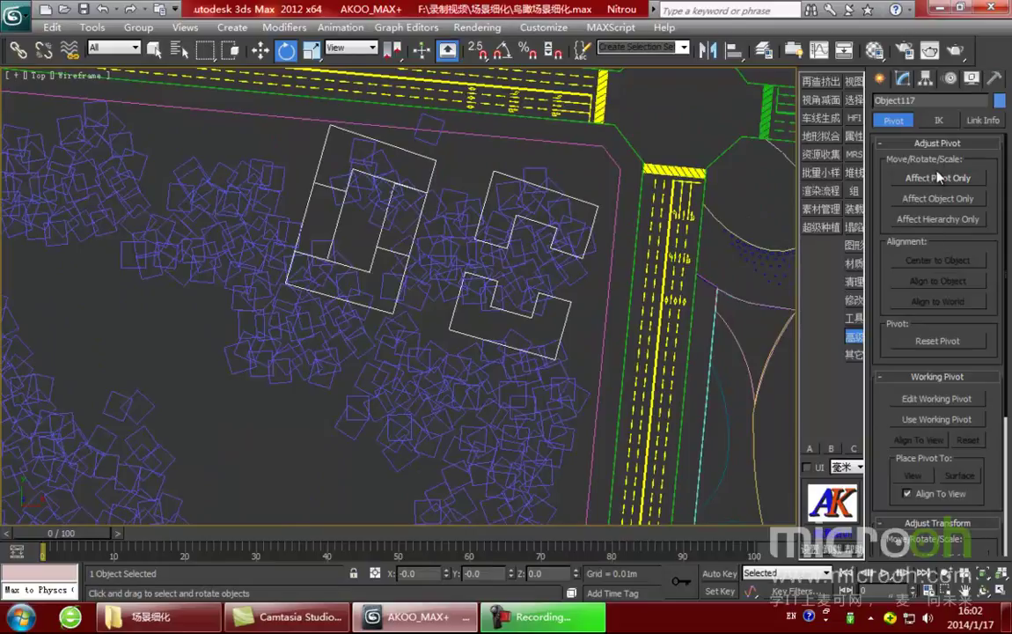
left_click(938, 177)
left_click(937, 259)
left_click(937, 178)
left_click(879, 78)
Rotate the detached courtyard buildings parallel to the adjoining roads and position them in the plot's corner beside the intersection.
middle_click_drag(504, 300, 520, 339)
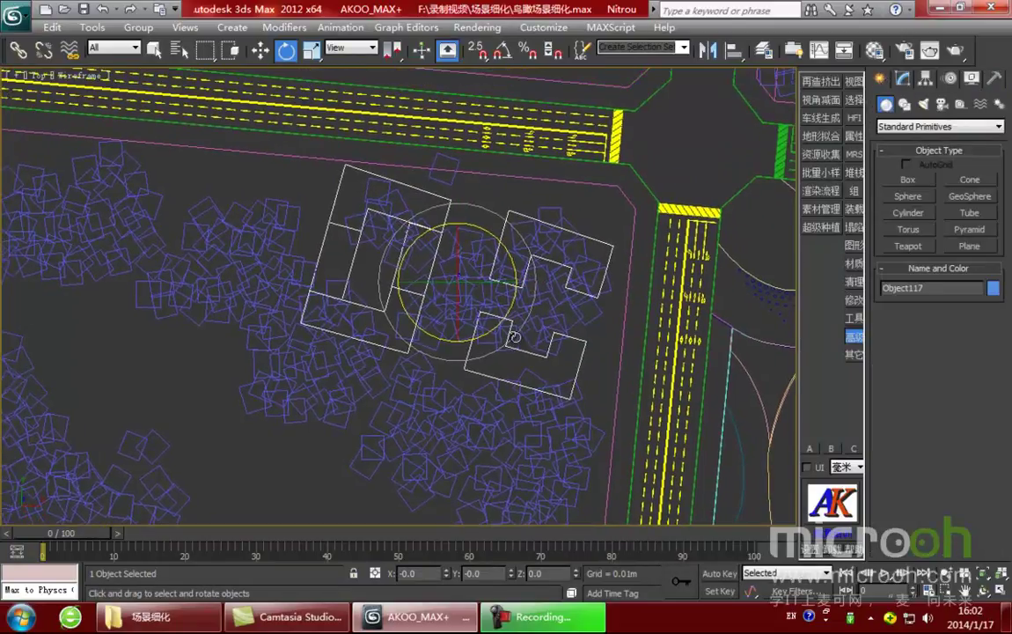
key("w")
key("e")
left_click_drag(497, 240, 558, 365)
middle_click_drag(543, 346, 558, 361)
key("w")
left_click_drag(498, 271, 557, 344)
scroll(556, 368, "down", 2)
middle_click_drag(562, 400, 540, 297)
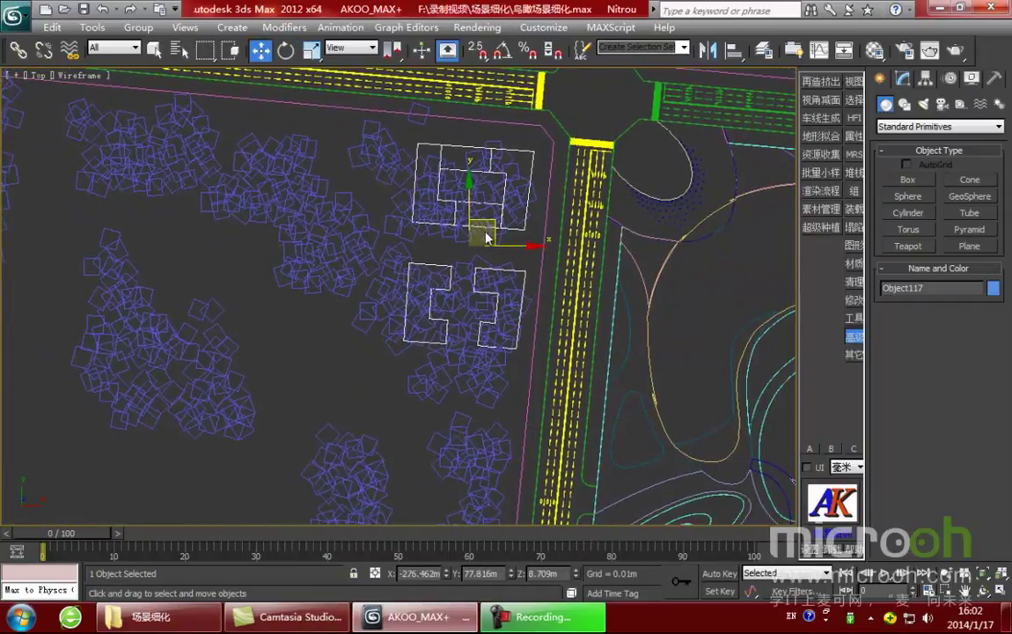
left_click_drag(493, 221, 487, 229)
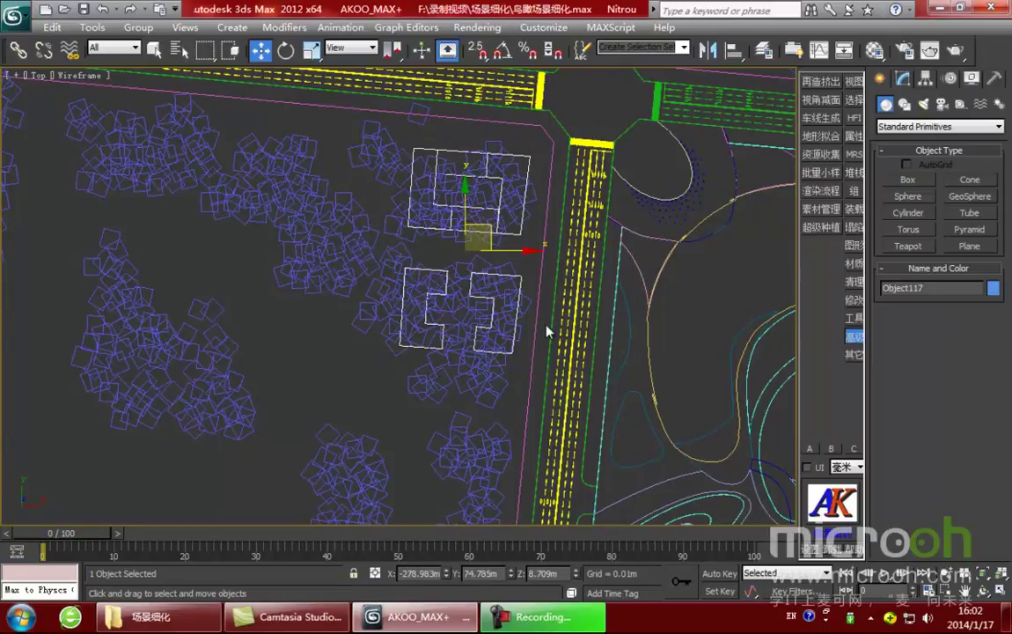
Scale the courtyard buildings uniformly to 120%.
scroll(543, 328, "down", 3)
scroll(543, 328, "down", 1)
scroll(396, 306, "up", 2)
middle_click_drag(445, 296, 452, 262)
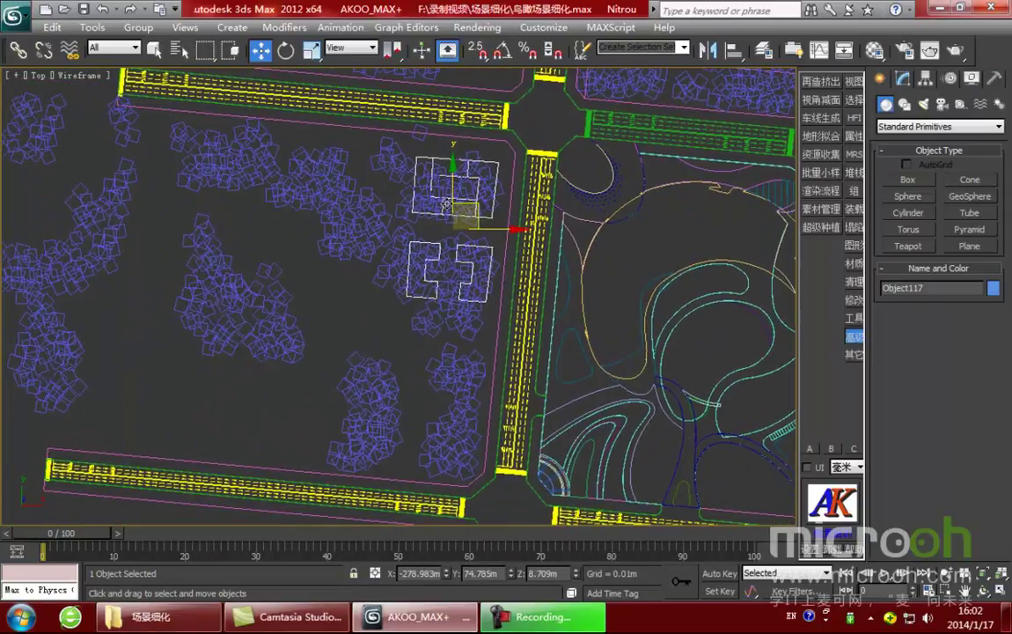
scroll(445, 199, "up", 1)
middle_click_drag(445, 198, 461, 226)
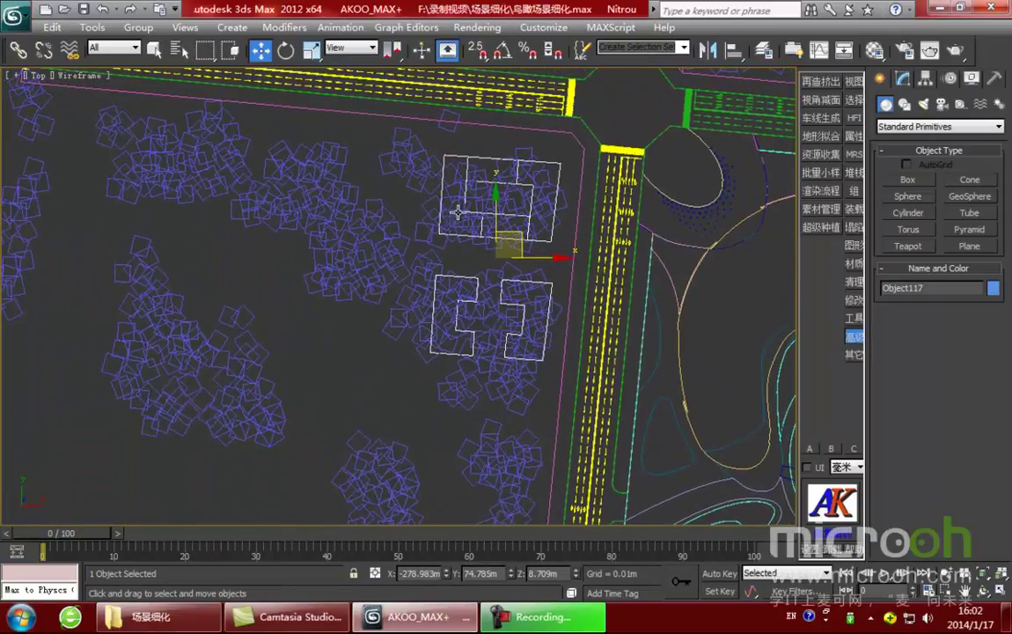
middle_click_drag(587, 207, 584, 222)
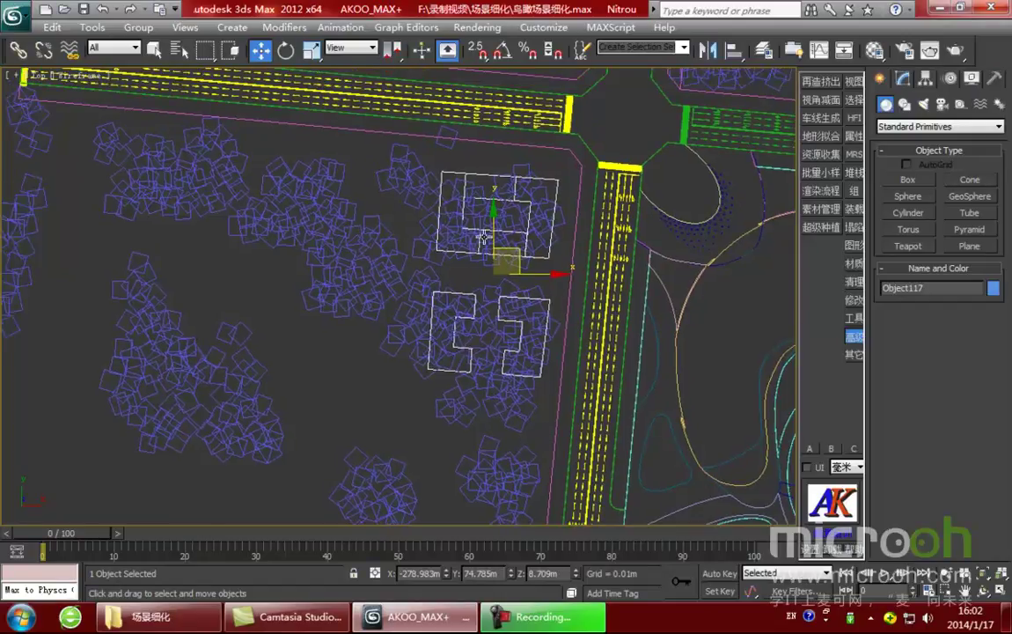
scroll(428, 211, "down", 3)
scroll(419, 143, "up", 2)
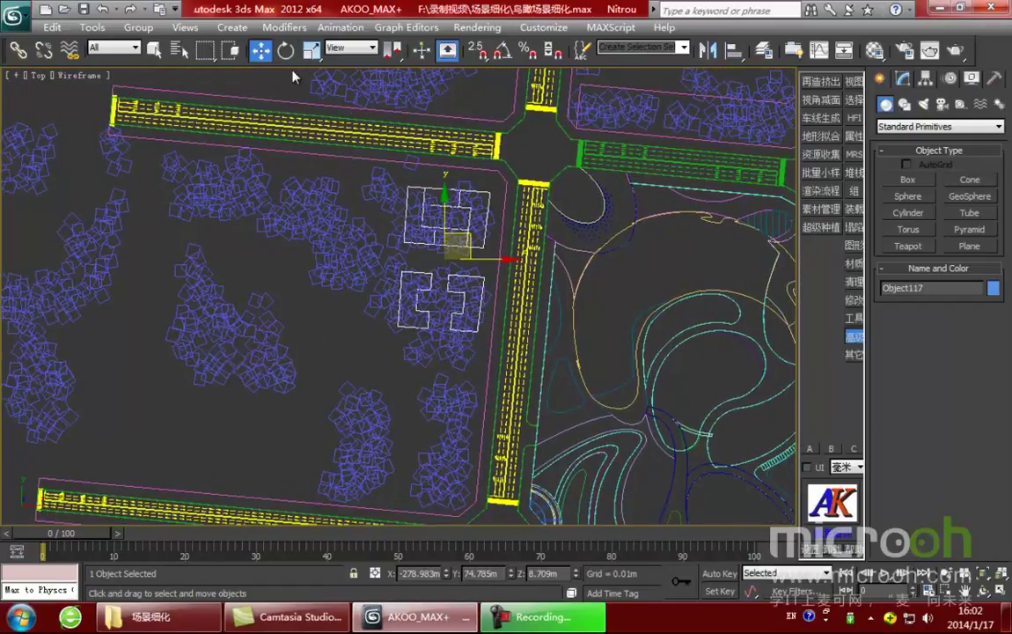
right_click(311, 51)
double_click(781, 324)
type("120")
key("Return")
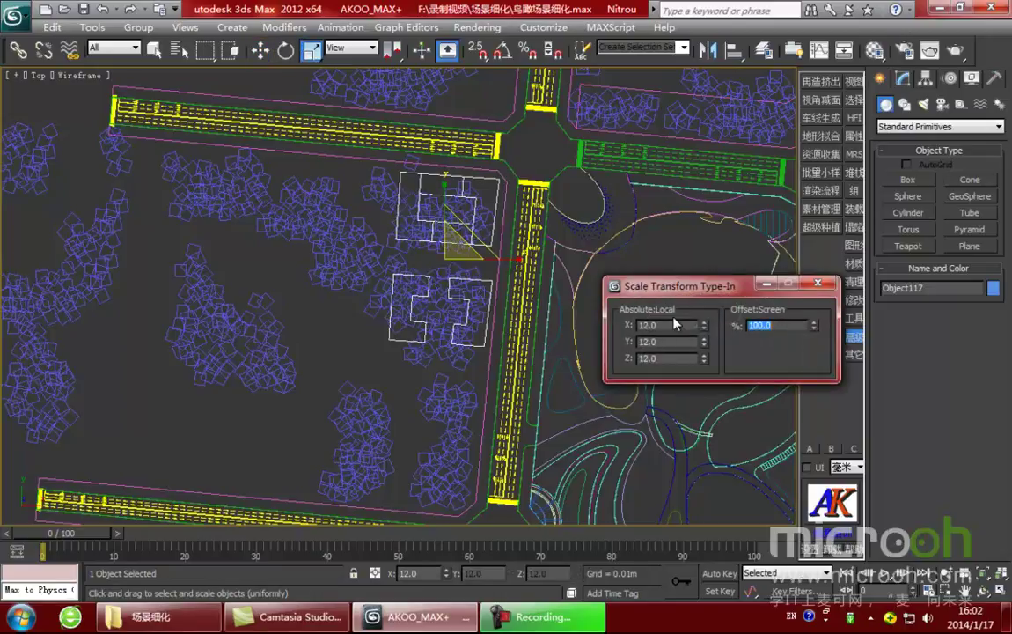
left_click(819, 284)
key("w")
Limit selection to VRayProxy objects and delete the trees overlapping the two courtyard buildings.
middle_click_drag(355, 289, 374, 294)
left_click(114, 48)
left_click(107, 197)
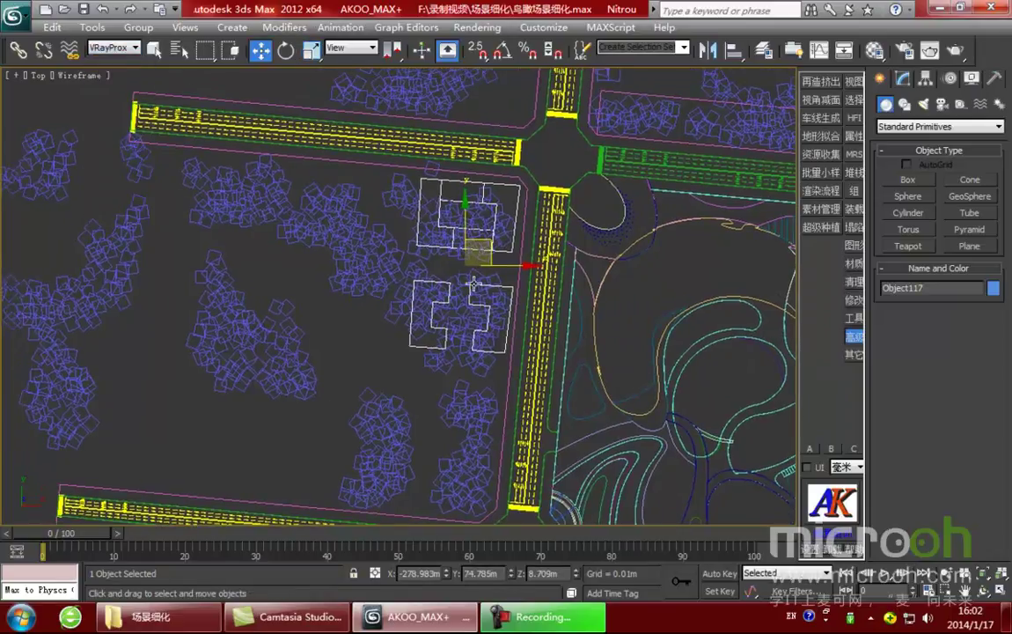
middle_click_drag(470, 283, 472, 307)
left_click_drag(509, 286, 419, 215)
left_click_drag(490, 214, 400, 349)
key("Delete")
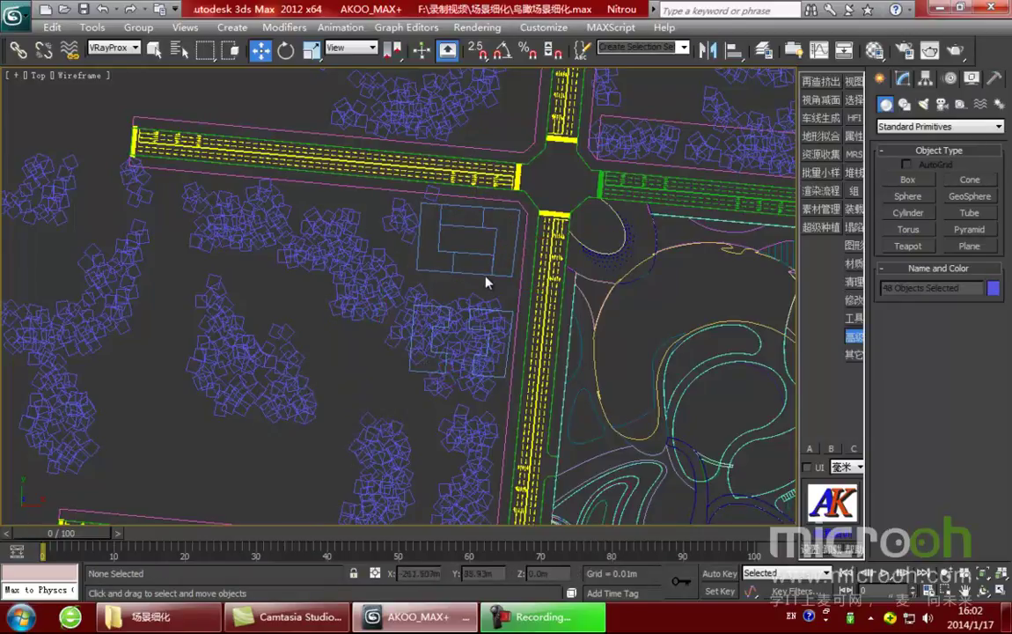
middle_click_drag(467, 297, 496, 227)
left_click_drag(529, 301, 459, 244)
key("Delete")
Shift two trees beside the courtyard buildings and clone eleven trees once as instances into the gap between the buildings.
middle_click_drag(451, 260, 485, 261)
left_click_drag(481, 277, 479, 242)
left_click(497, 268)
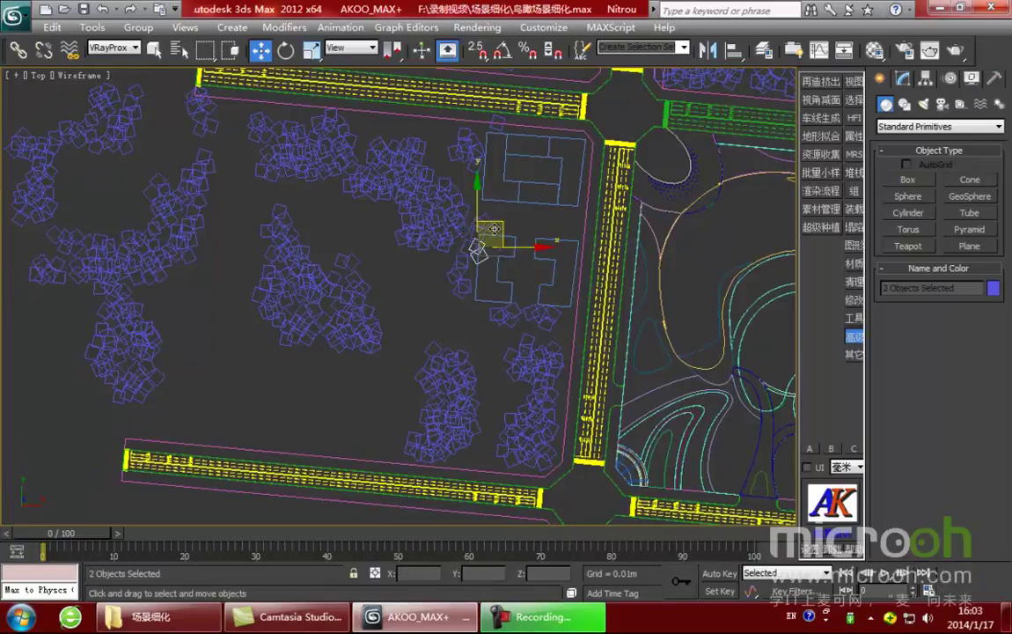
middle_click_drag(491, 255, 458, 303)
left_click_drag(460, 292, 459, 291)
left_click(432, 253)
mouse_move(443, 243)
left_mouse_down()
mouse_move(386, 221)
mouse_move(508, 233)
mouse_move(498, 241)
left_mouse_up()
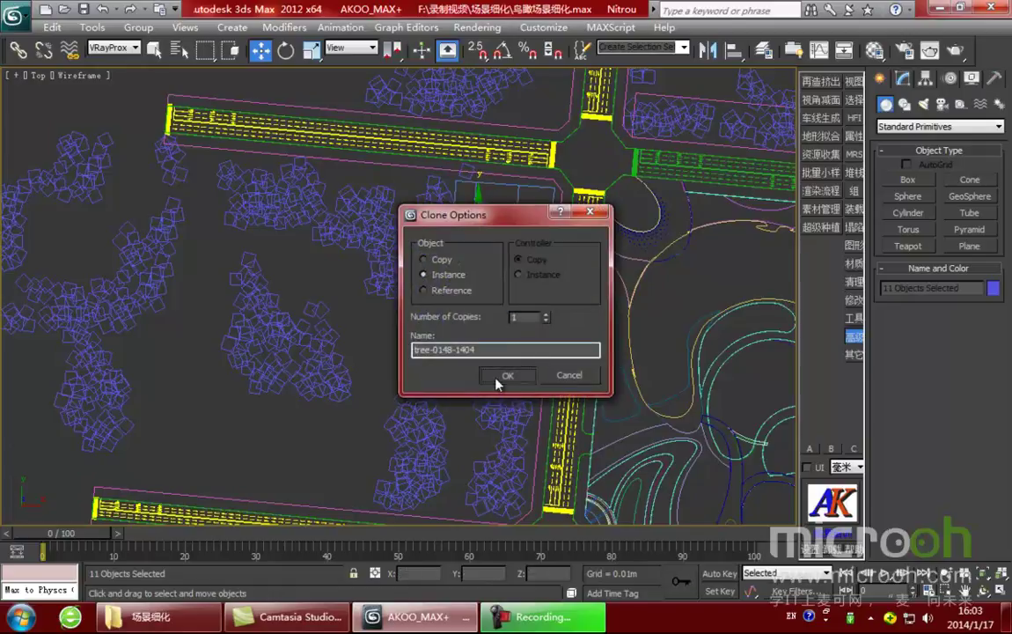
left_click(504, 375)
Move five of the cloned trees along the gap between the courtyard buildings toward the eastern road.
scroll(528, 322, "up", 3)
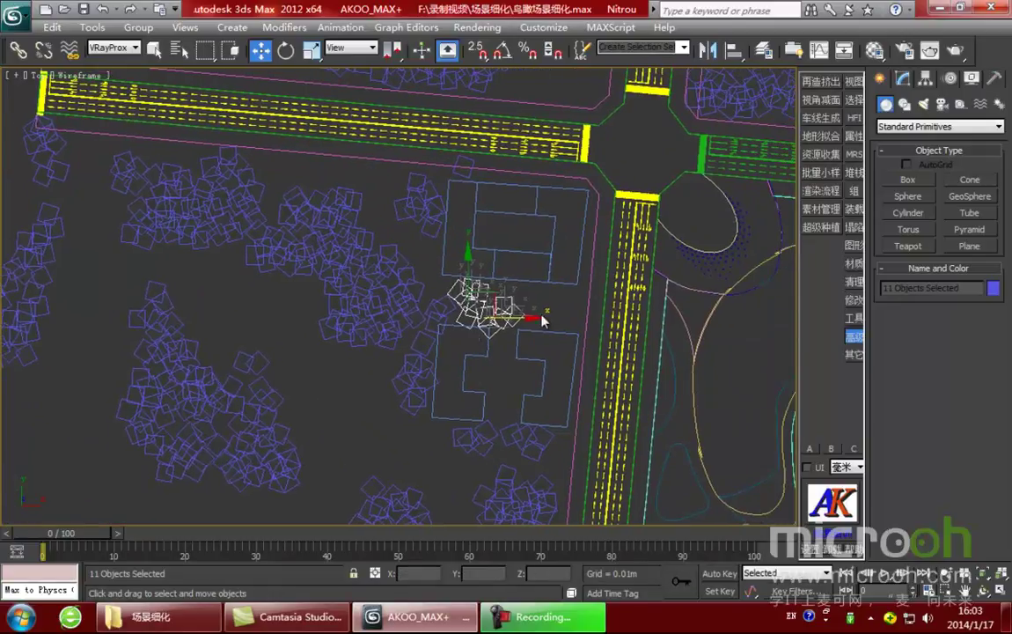
left_click(519, 345)
left_click_drag(468, 320, 560, 272)
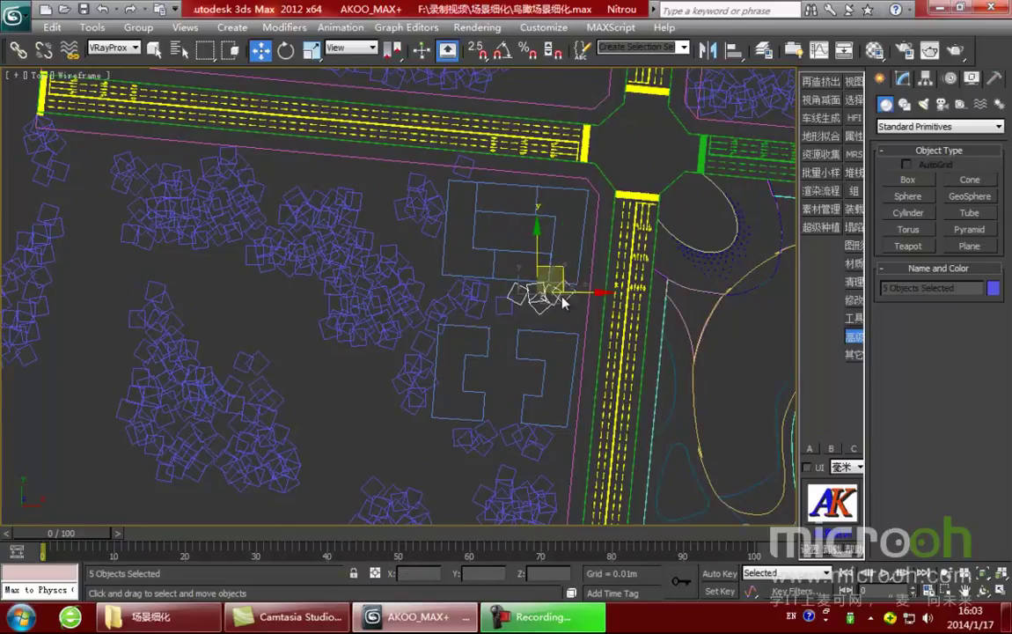
Place a group of six trees just below the southwest corner of the southern courtyard building.
middle_click_drag(548, 376, 471, 228)
scroll(393, 304, "down", 2)
scroll(394, 308, "up", 2)
middle_click_drag(380, 308, 452, 282)
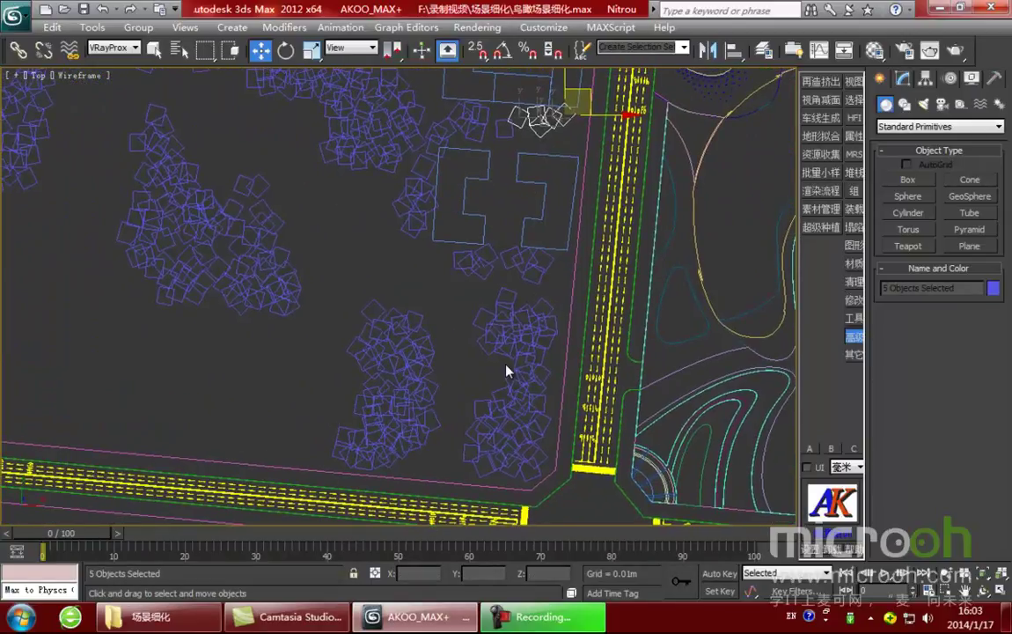
left_click_drag(469, 326, 457, 232)
scroll(513, 271, "down", 2)
middle_click_drag(513, 271, 432, 274)
middle_click_drag(437, 396, 427, 328)
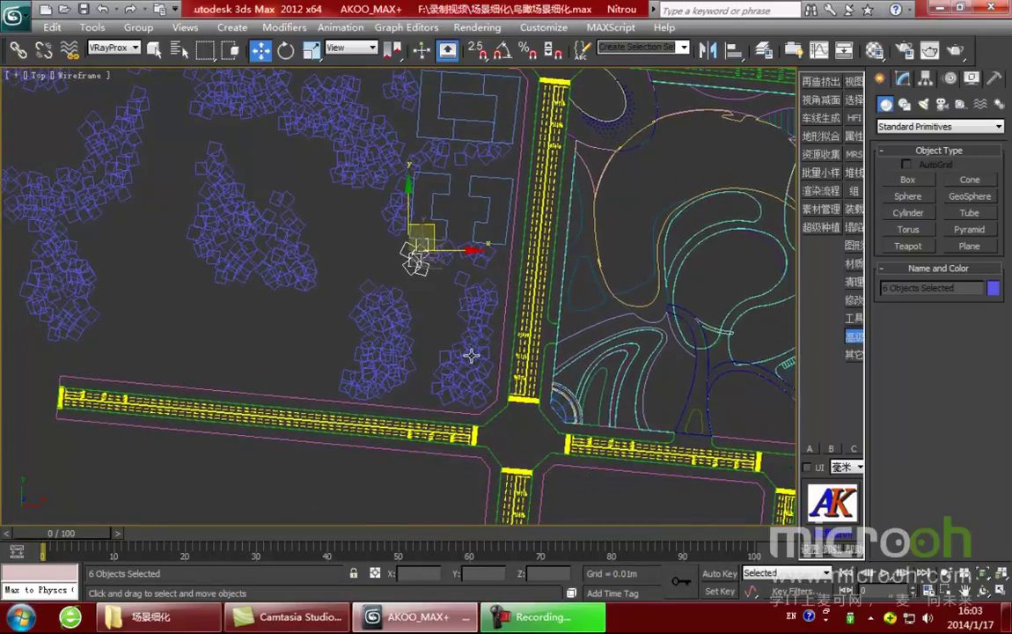
left_click_drag(493, 339, 348, 287)
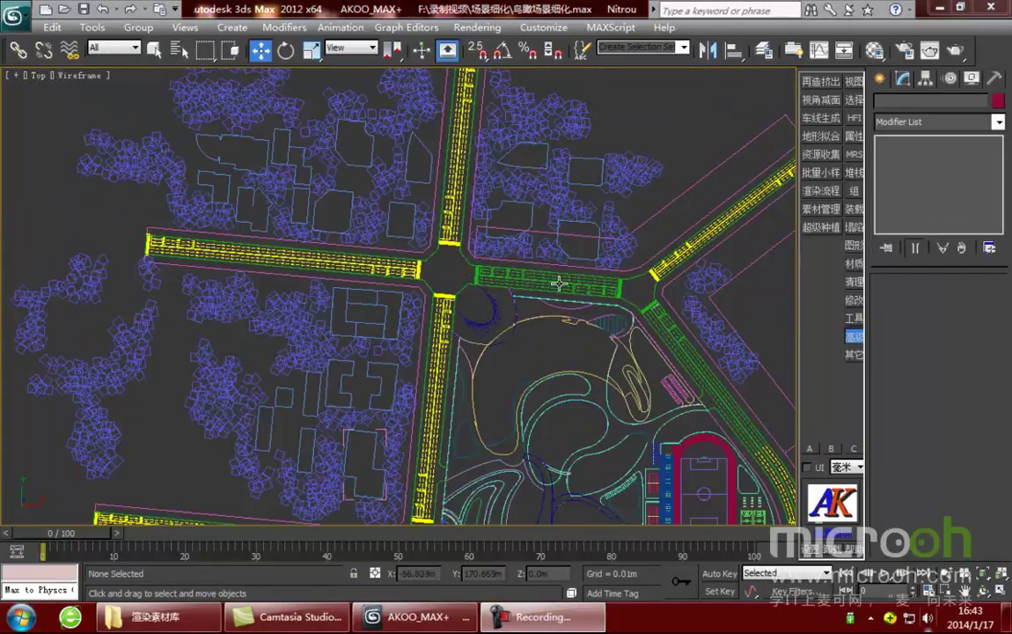
scroll(462, 304, "up", 3)
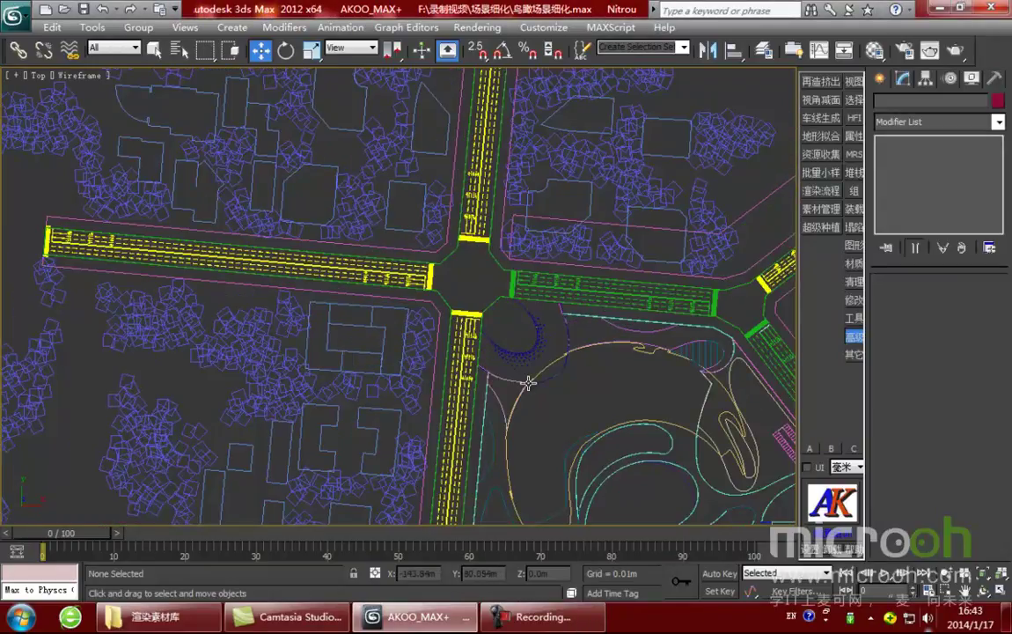
Show the top view shaded and sample the material of the building block northeast of the crossroads into the fifth, empty material slot.
scroll(535, 269, "down", 3)
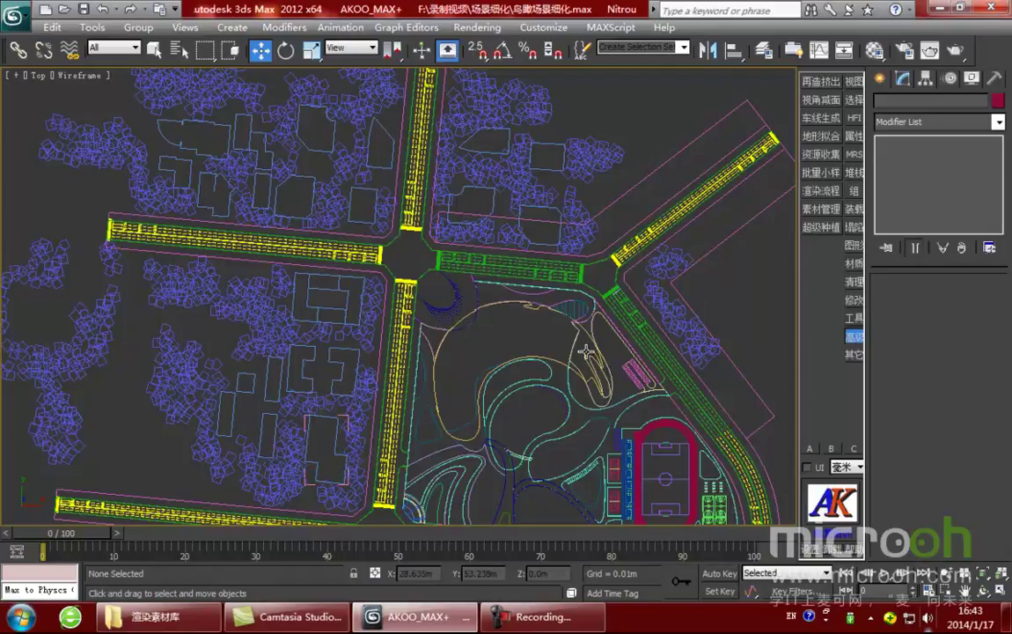
middle_click_drag(497, 286, 499, 298)
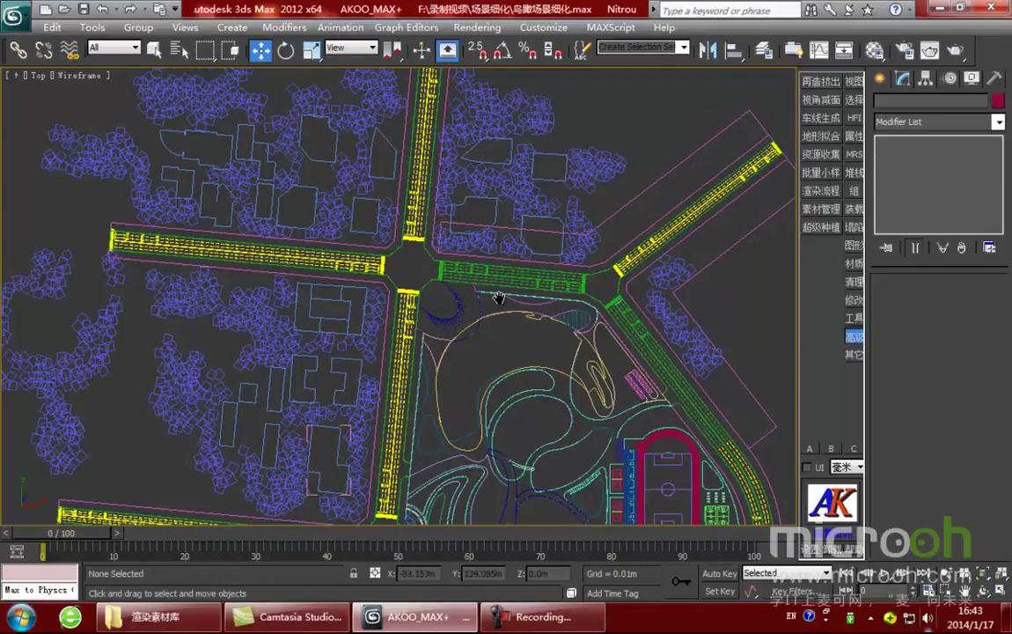
key("F3")
scroll(504, 232, "up", 2)
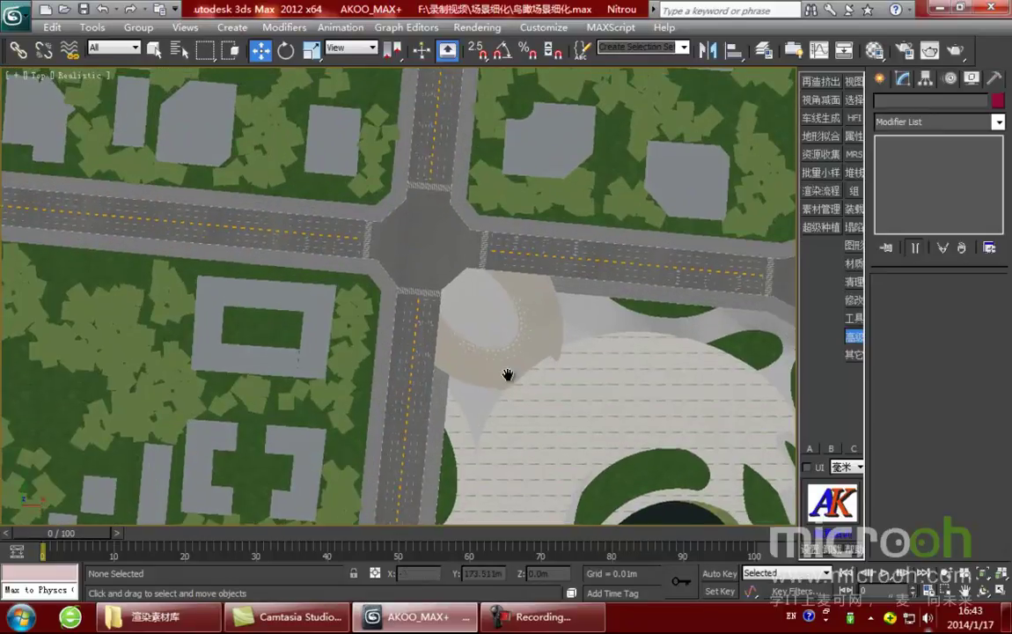
middle_click_drag(595, 157, 590, 304)
scroll(589, 304, "up", 4)
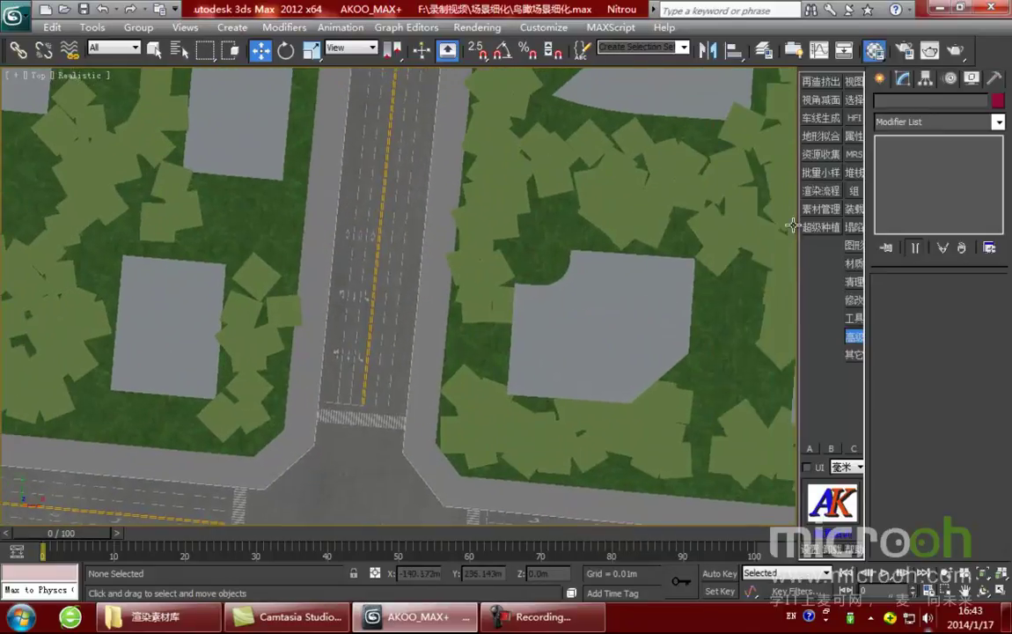
key("m")
left_click_drag(743, 59, 884, 54)
left_click(915, 101)
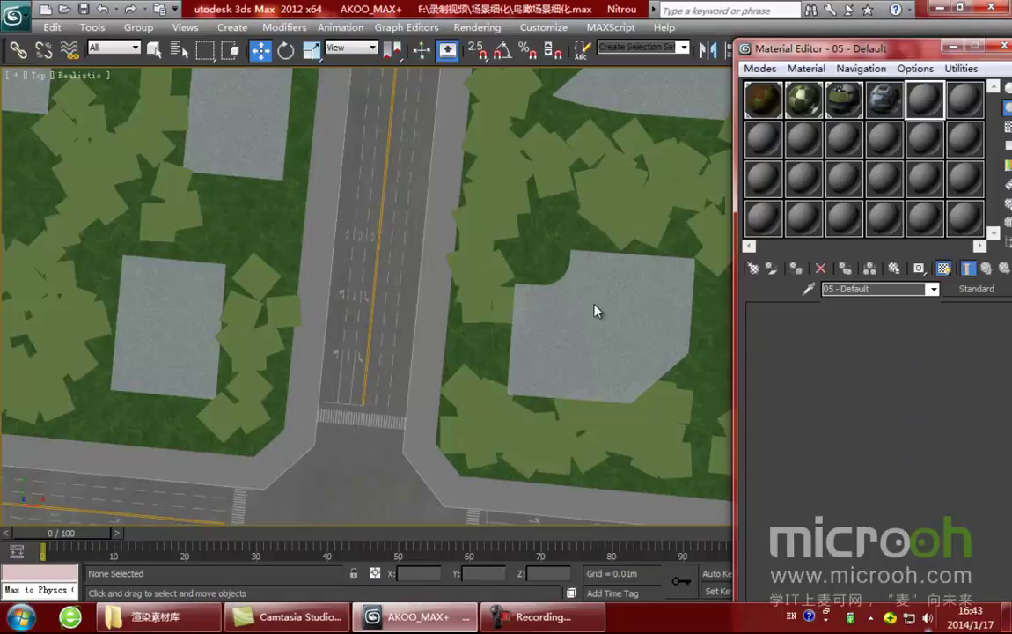
left_click(640, 295)
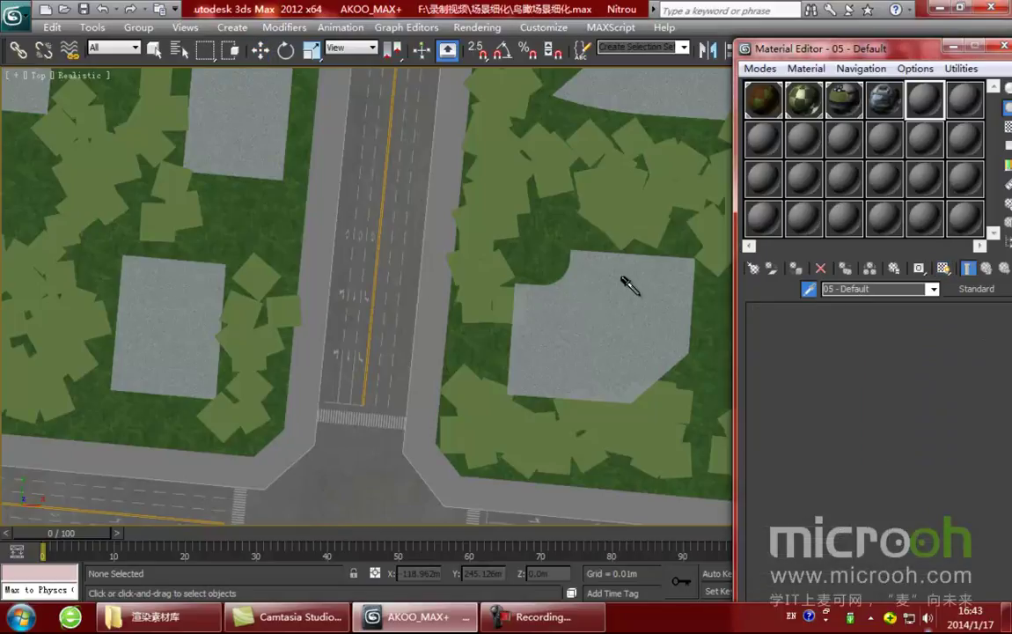
left_click(625, 284)
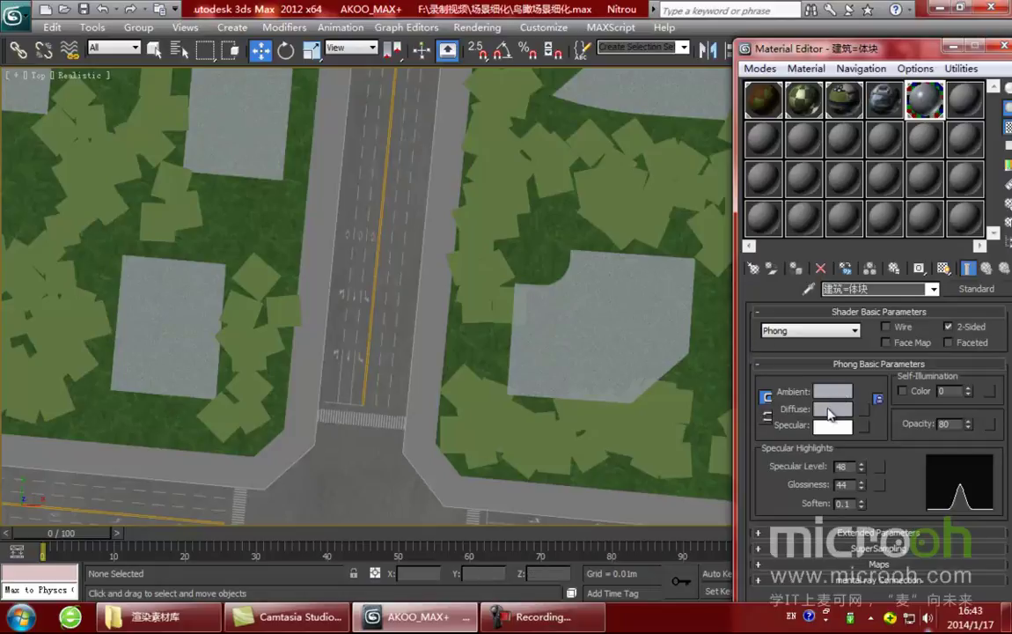
Set the opacity of the building massing material 建筑=体块 to 60 and close the Material Editor.
left_click_drag(832, 48, 760, 37)
left_click_drag(878, 412, 796, 429)
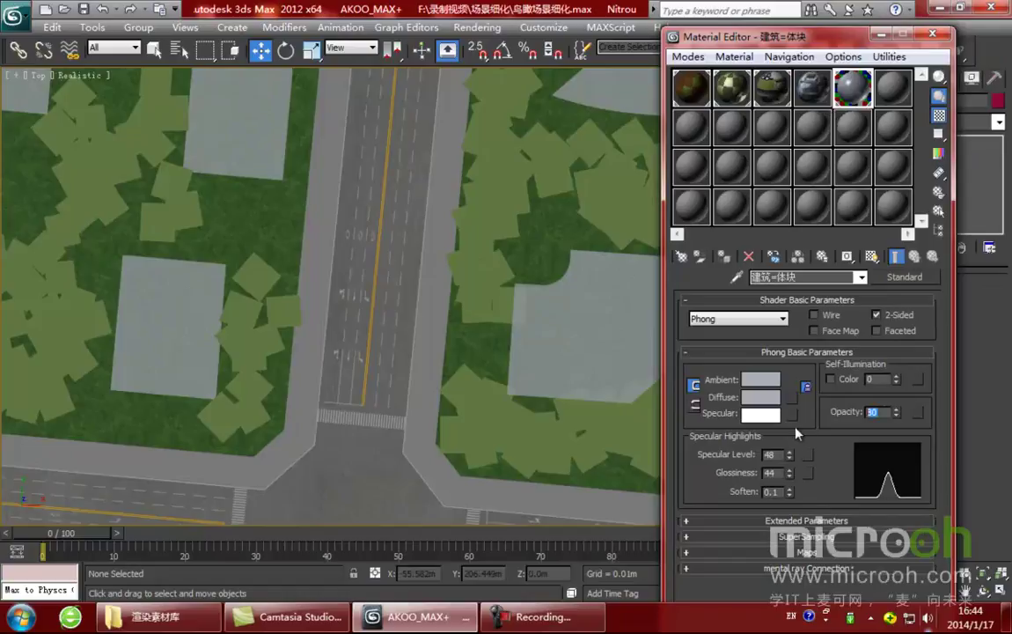
type("60")
key("Return")
left_click_drag(916, 41, 861, 42)
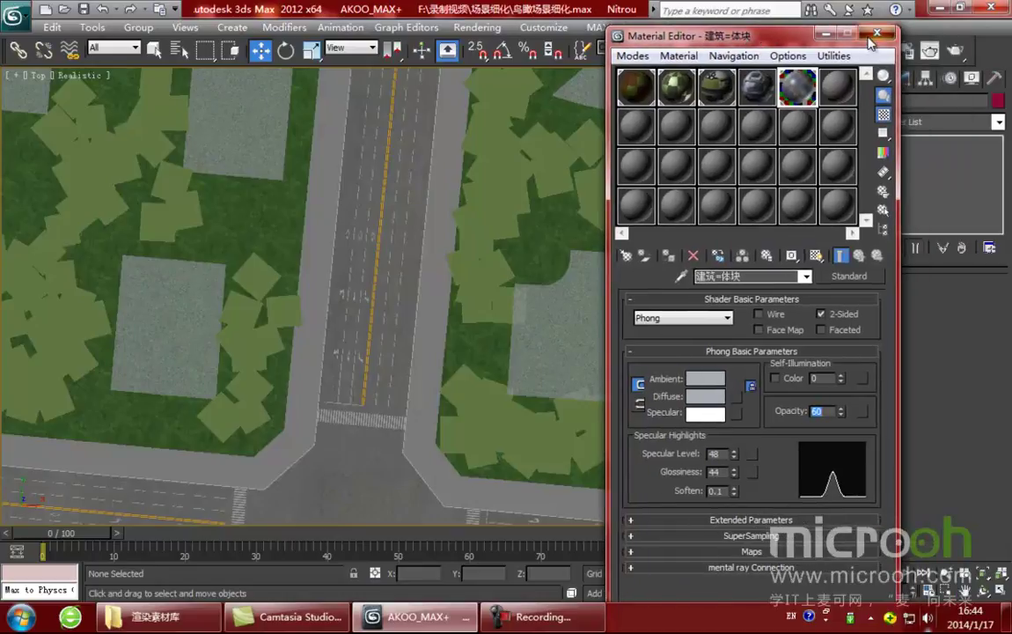
left_click(873, 35)
Switch to the bird's-eye camera in wireframe with safe frames shown, and set the render output to 1200 × 750.
middle_click_drag(562, 366, 559, 251)
key("c")
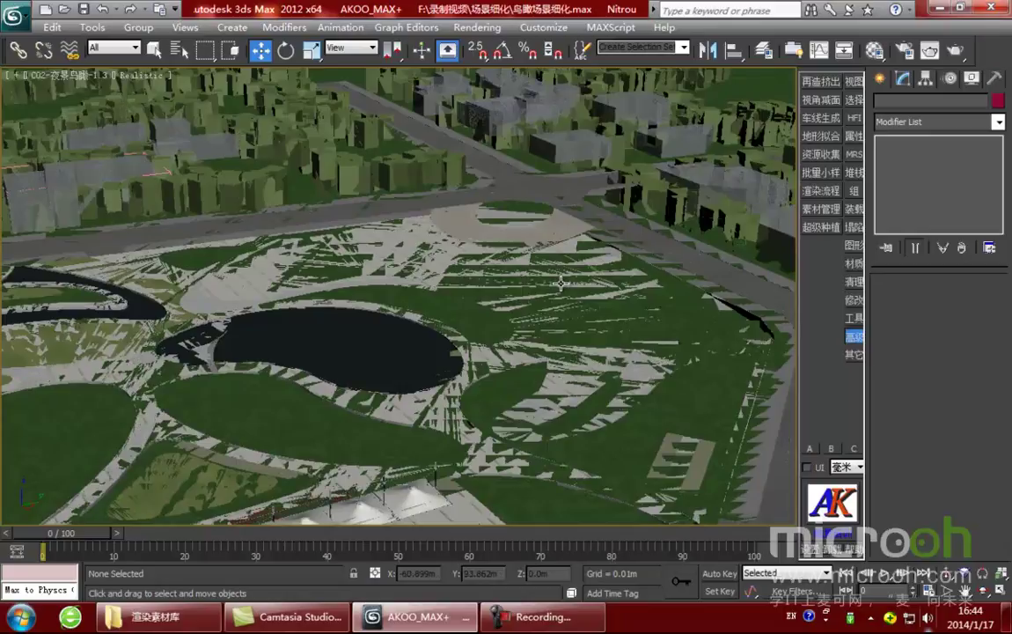
key("shift+f")
left_click(905, 50)
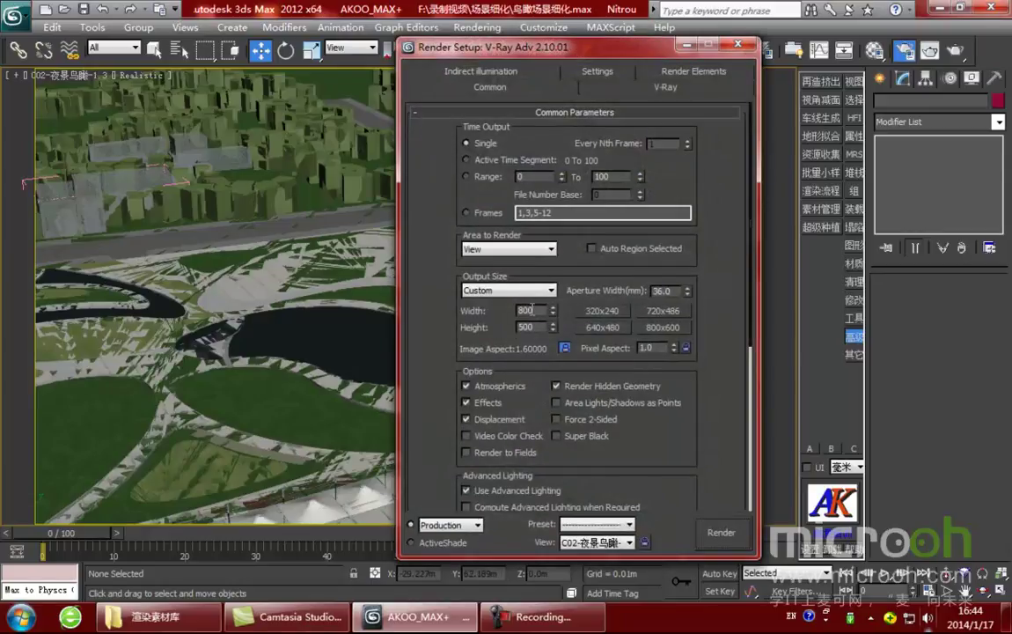
key("F3")
double_click(538, 311)
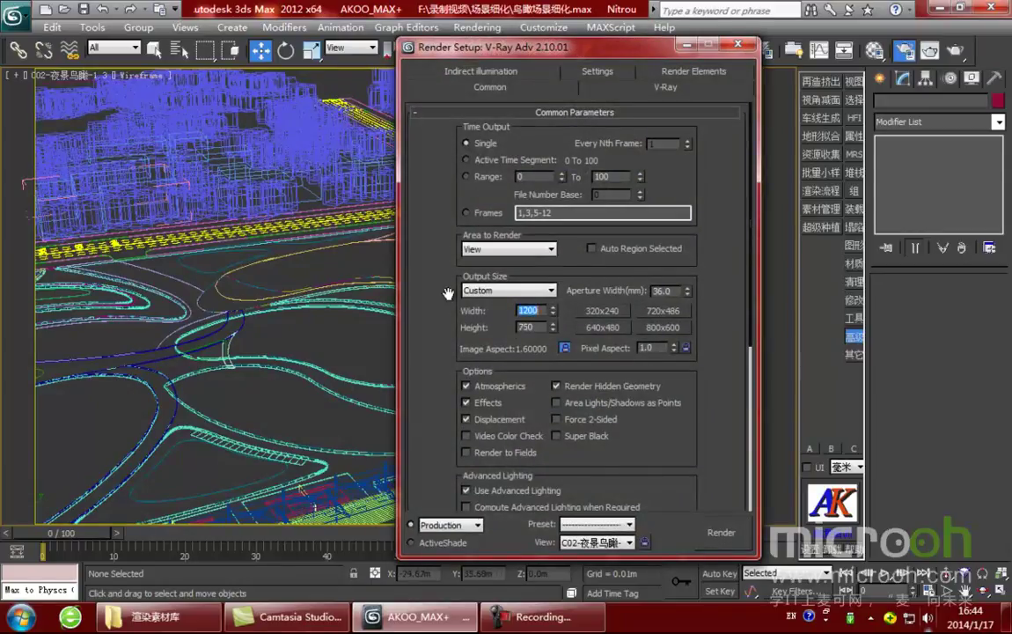
Set the V-Ray image sampler to Adaptive DMC, and raise the irradiance map's min rate to -3 and its max rate by two.
left_click(613, 84)
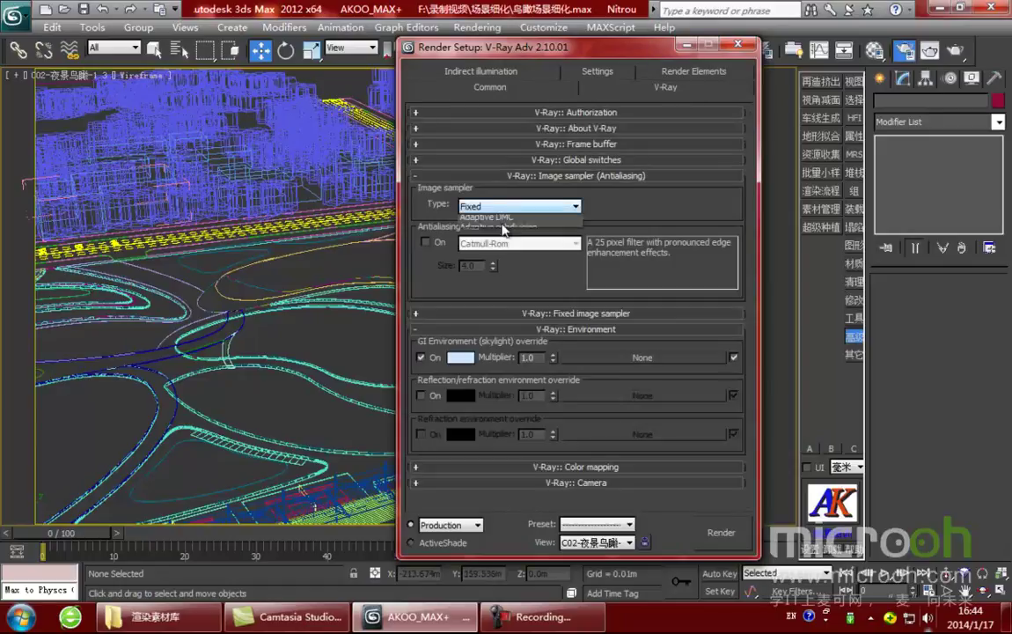
left_click(488, 227)
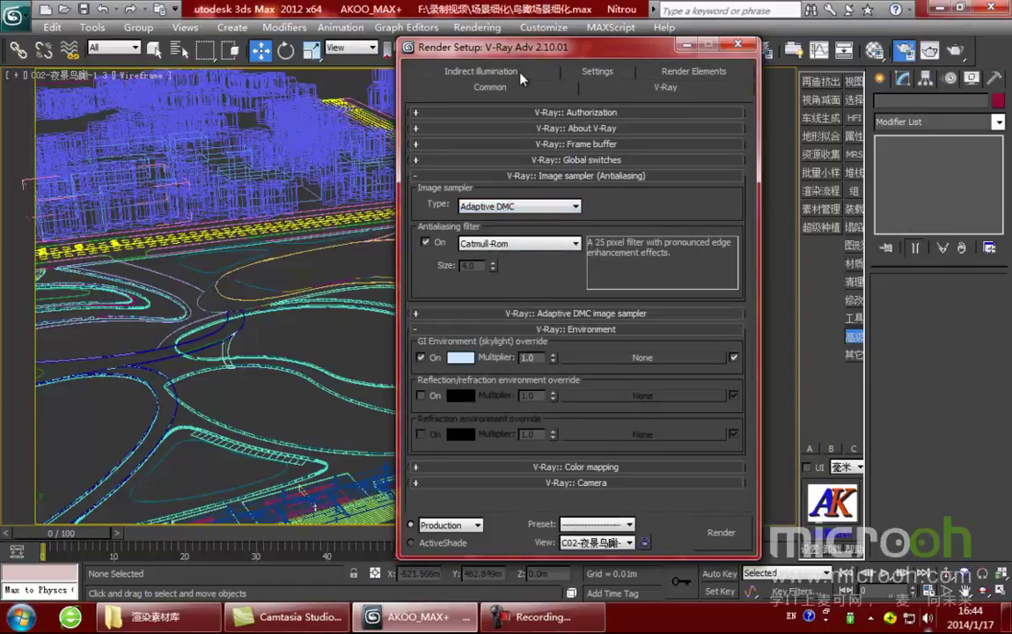
left_click(520, 76)
left_click(518, 359)
left_click(518, 359)
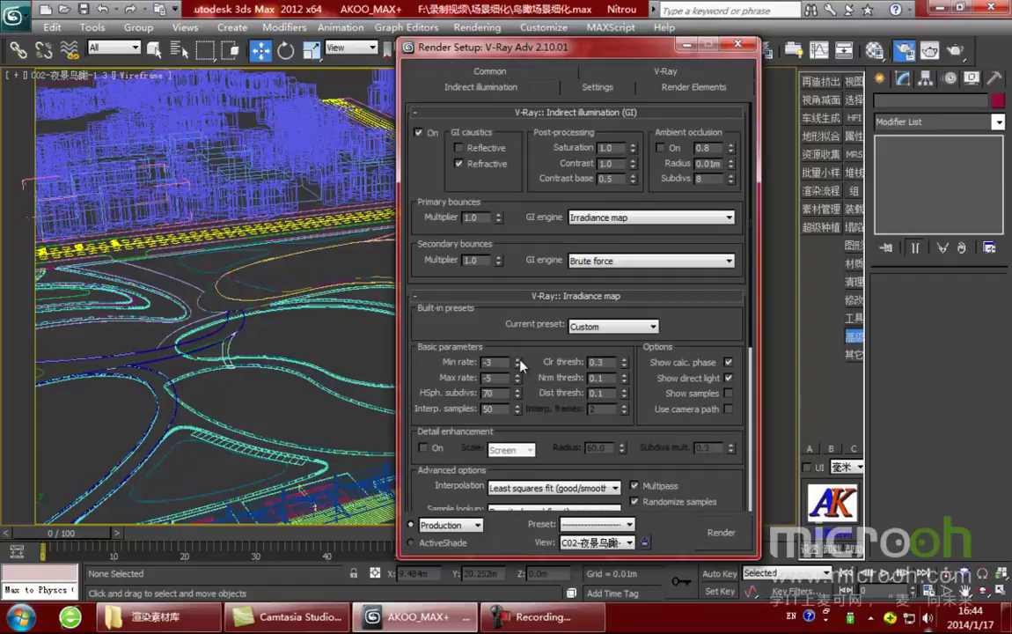
left_click(518, 375)
left_click(518, 375)
Render the bird's-eye camera view and inspect the building blocks and trees in the enlarged frame window.
left_click(604, 89)
left_click(729, 529)
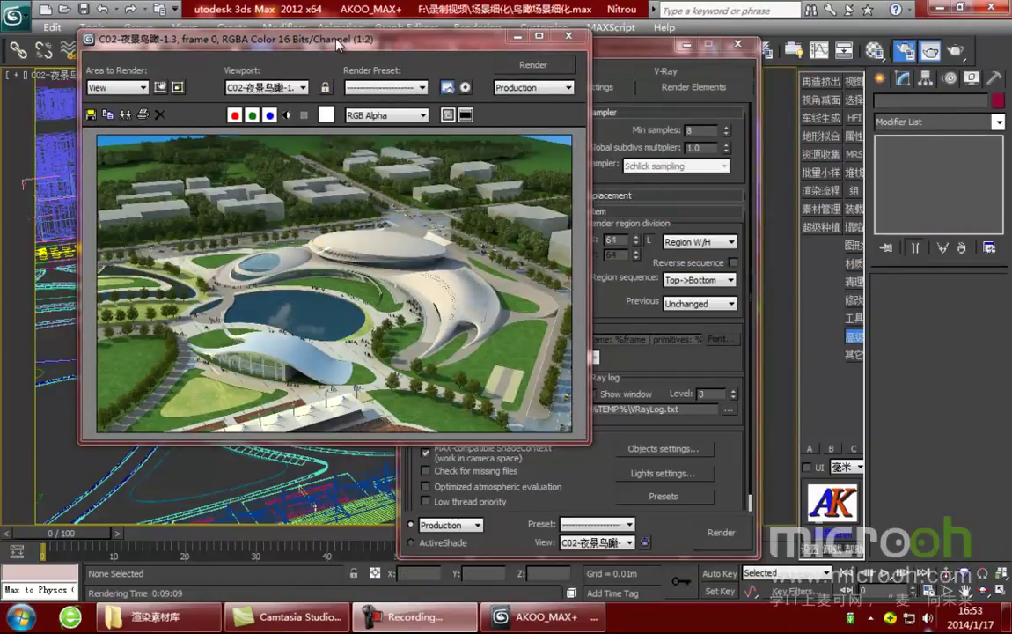
left_click_drag(306, 40, 381, 75)
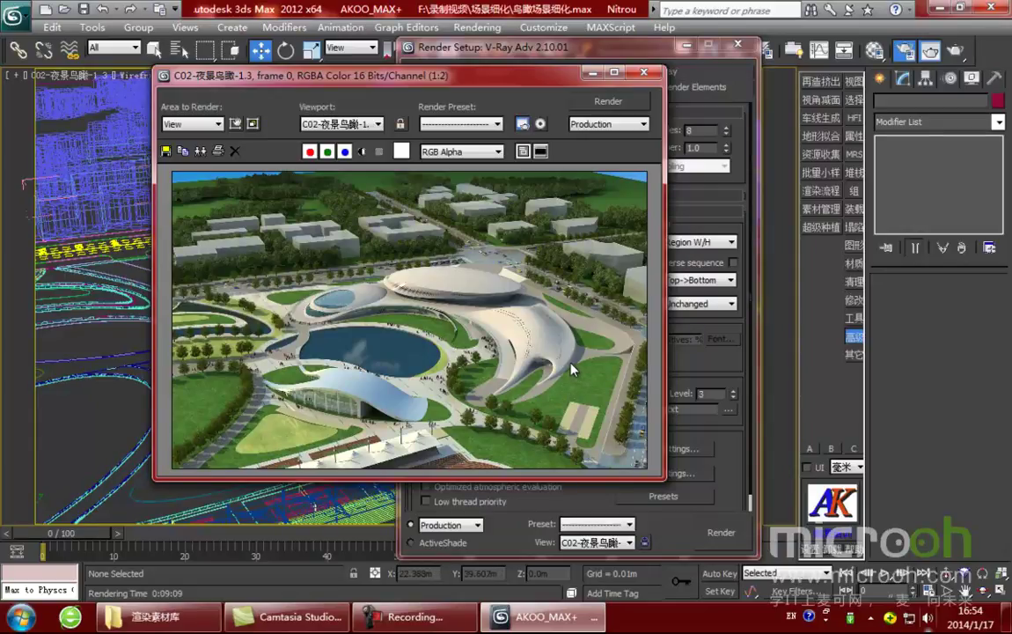
left_click(614, 72)
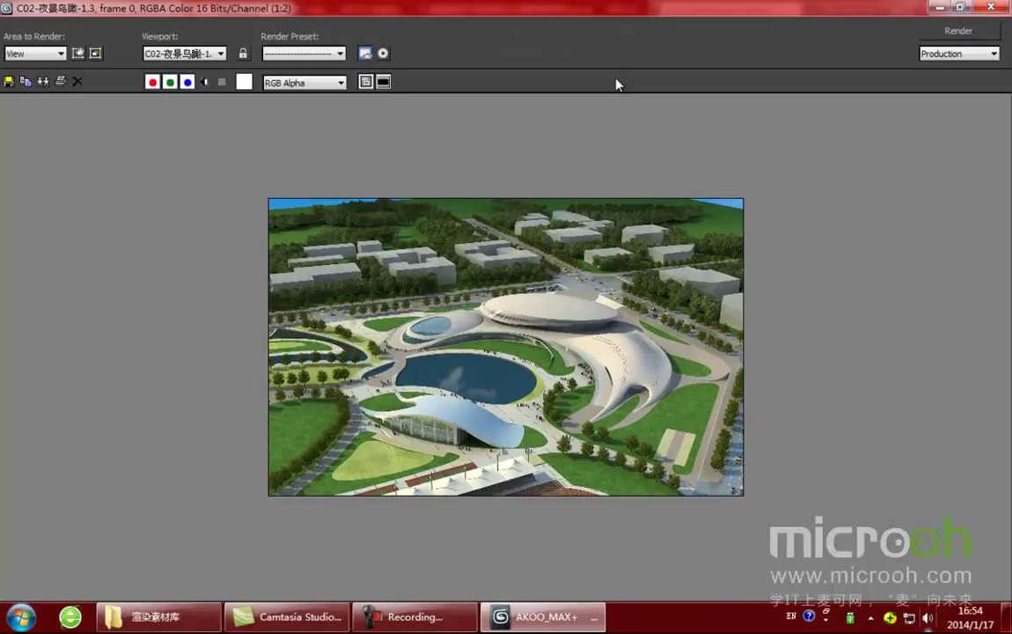
scroll(606, 420, "down", 2)
scroll(570, 343, "up", 2)
left_click(960, 7)
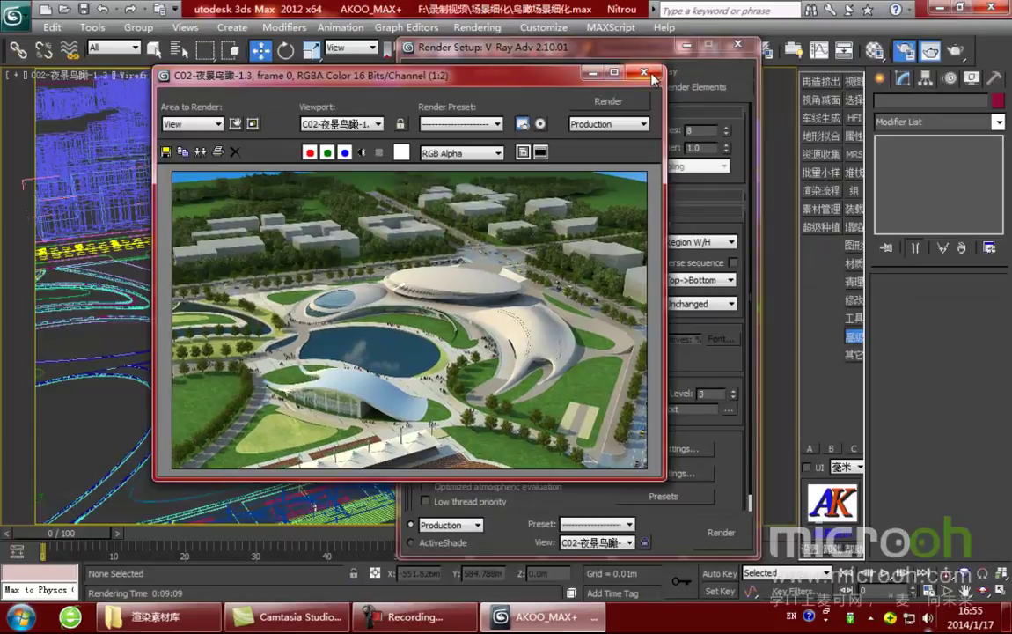
Review the finished bird's-eye render once more at full window size, and close the render frame and Render Setup.
double_click(553, 71)
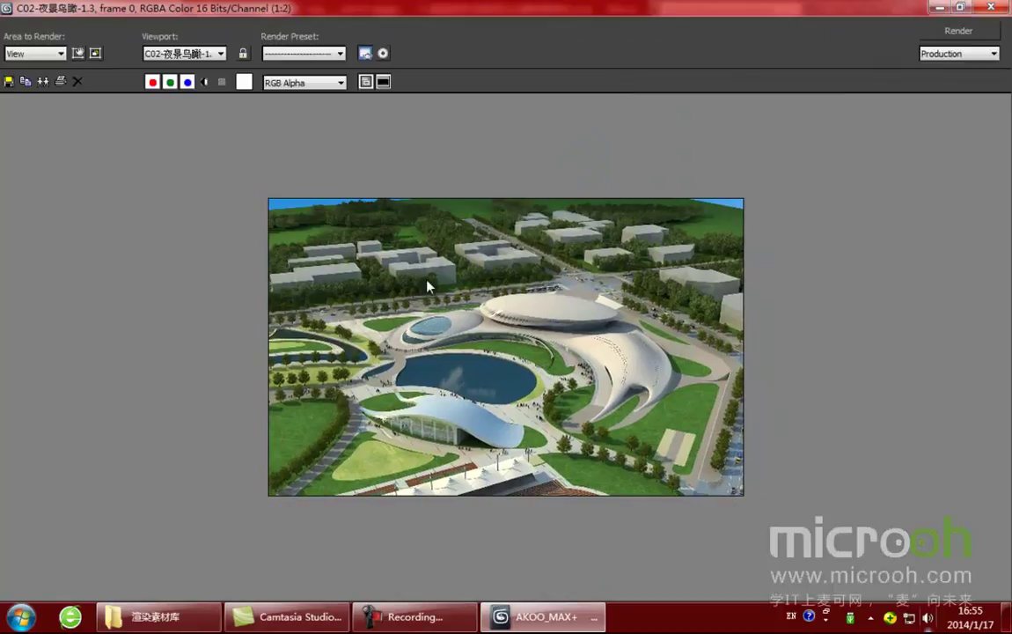
double_click(853, 9)
left_click(645, 72)
left_click(737, 43)
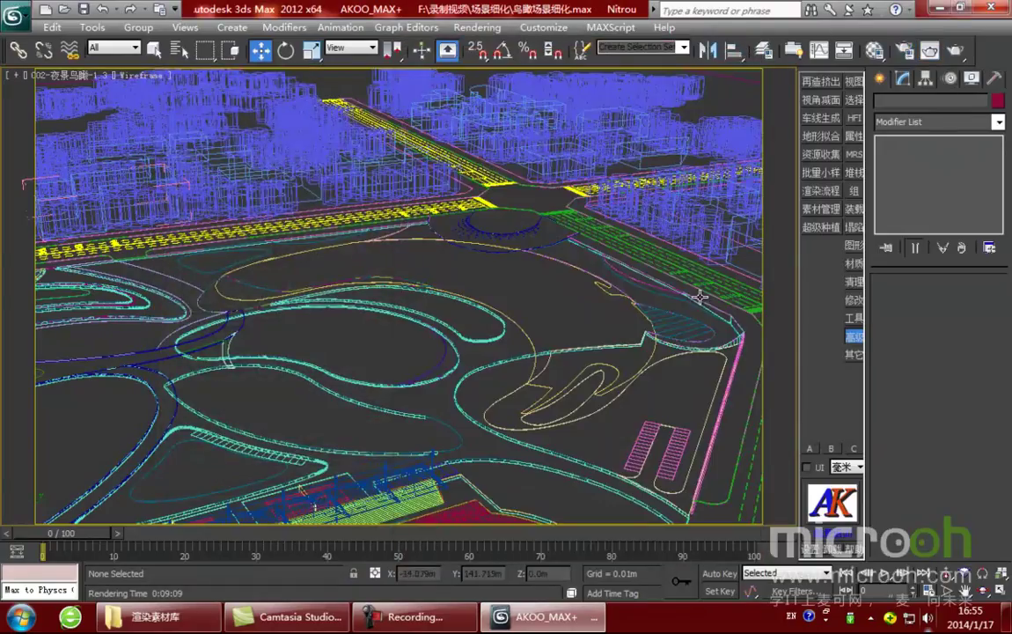